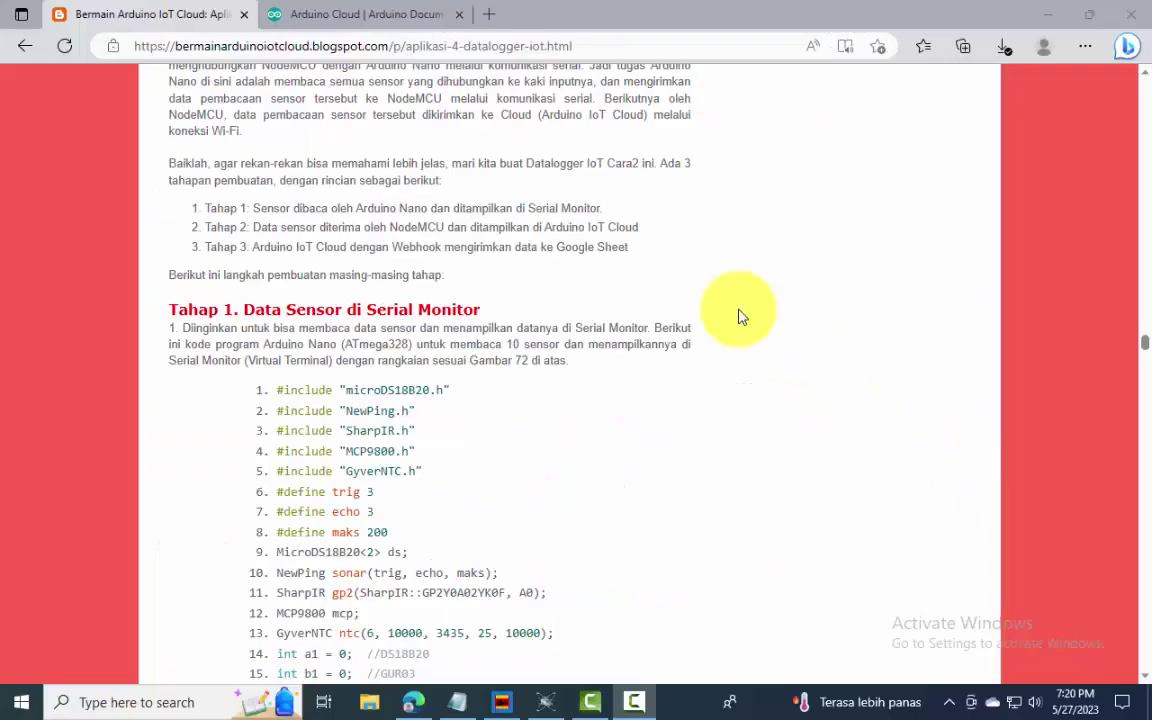
Step: Switch to the Arduino Cloud page and sign in to the Arduino IoT Cloud account
{"action": "left_click_drag", "start_coordinate": [1033, 410], "coordinate": [931, 414]}
{"action": "left_click_drag", "start_coordinate": [597, 228], "coordinate": [545, 231]}
{"action": "left_click", "coordinate": [365, 14]}
{"action": "left_click", "coordinate": [170, 402]}
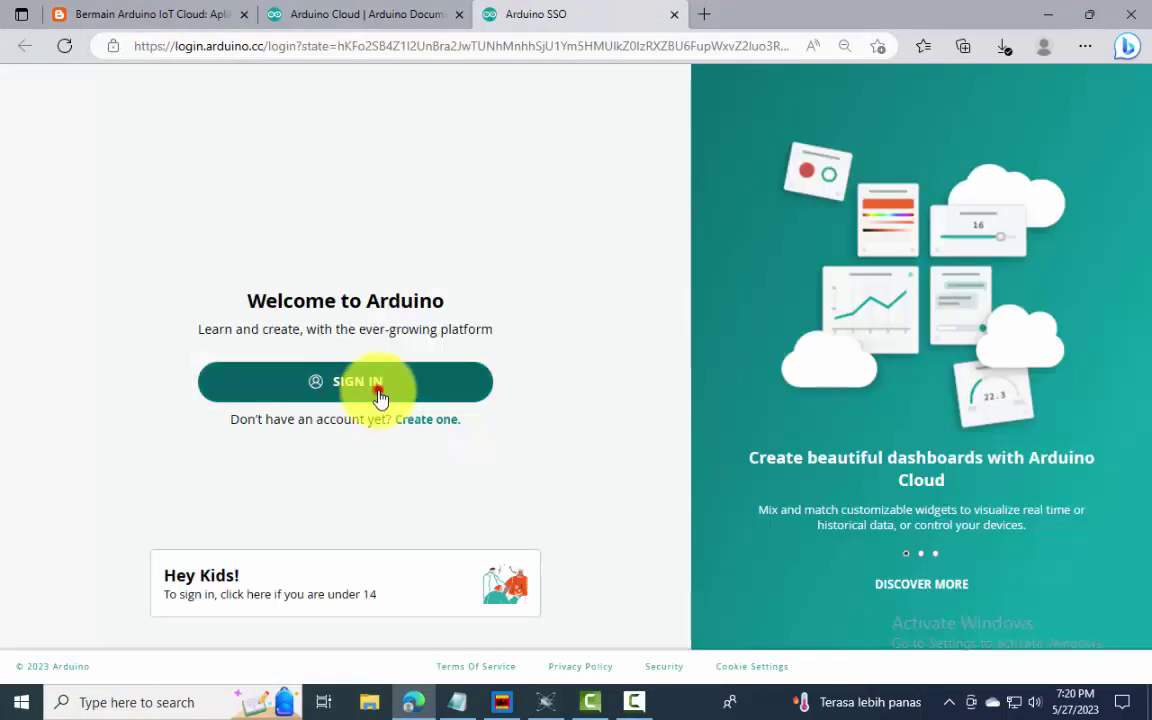
{"action": "left_click", "coordinate": [378, 391]}
{"action": "left_click", "coordinate": [482, 385]}
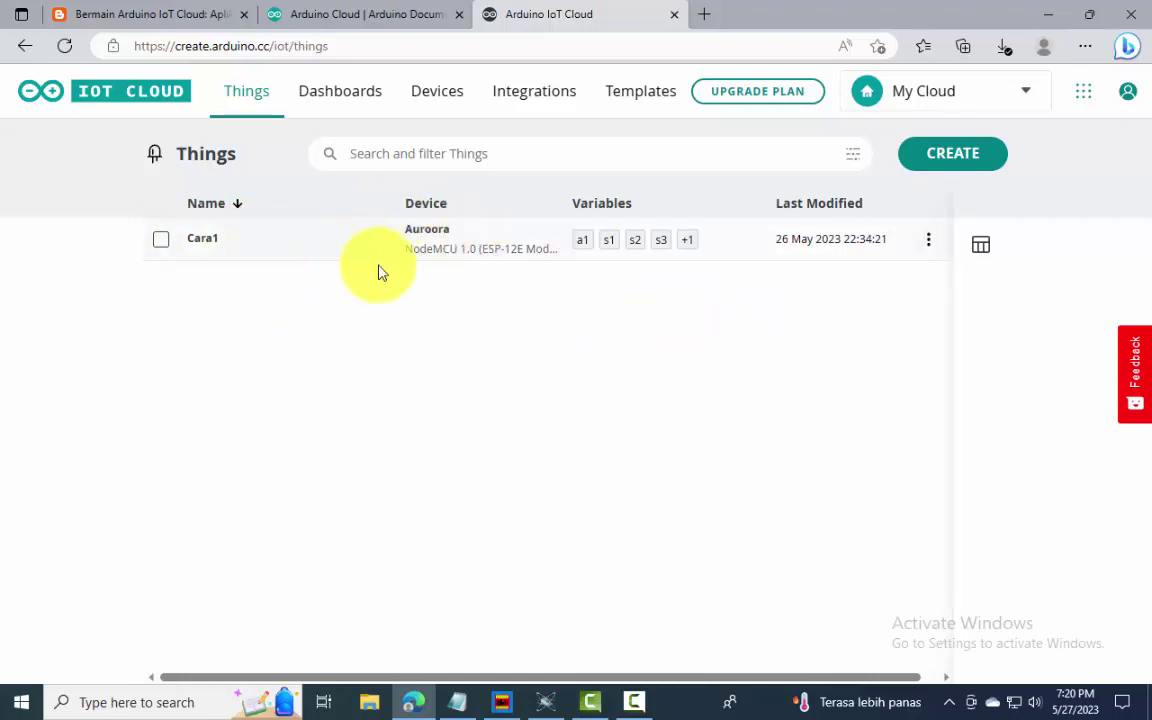
Step: Create a new Thing and rename it Cara2
{"action": "left_click", "coordinate": [938, 163]}
{"action": "left_click", "coordinate": [190, 155]}
{"action": "double_click", "coordinate": [189, 148]}
{"action": "type", "text": "Cara2"}
{"action": "key", "text": "Return"}
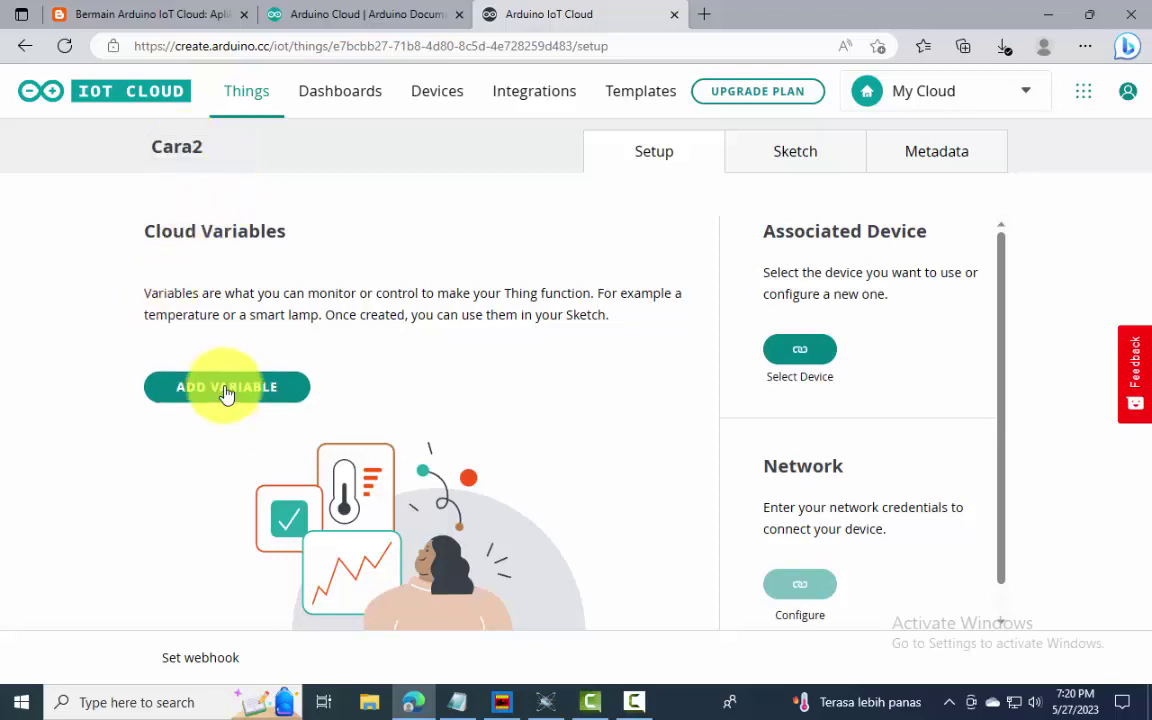
Step: Add a cloud variable named var of type Character String, with Read Only permission and the On change update policy
{"action": "left_click", "coordinate": [231, 402]}
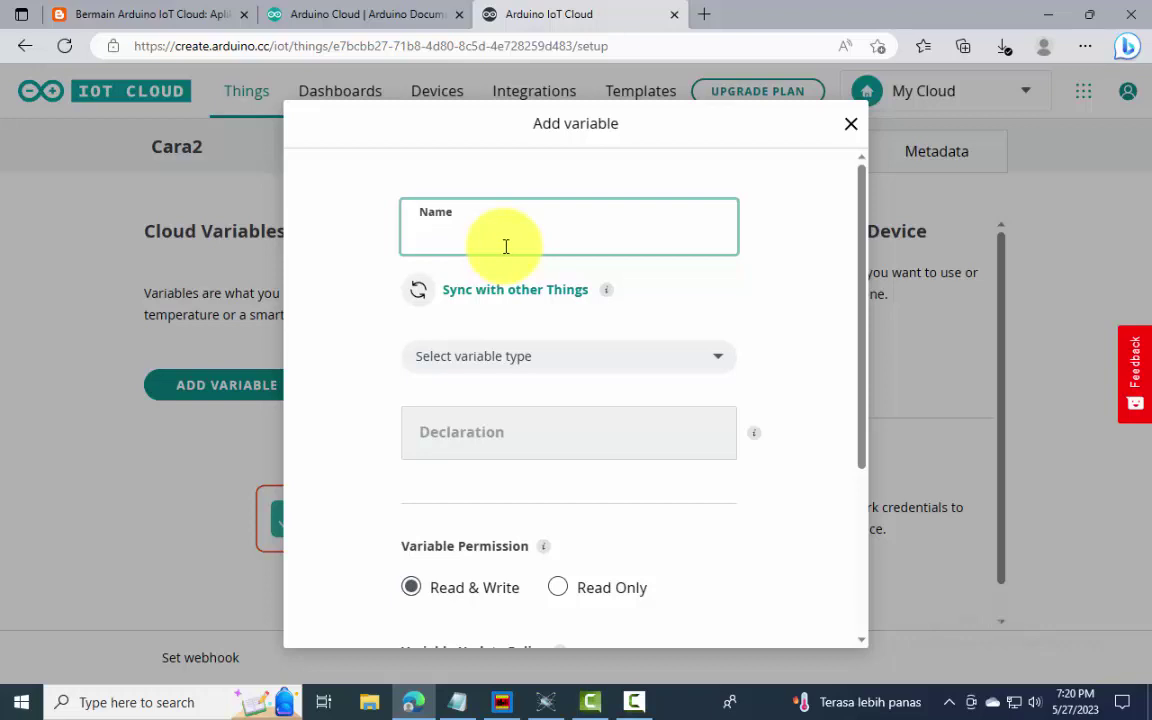
{"action": "type", "text": "var"}
{"action": "left_click", "coordinate": [509, 358]}
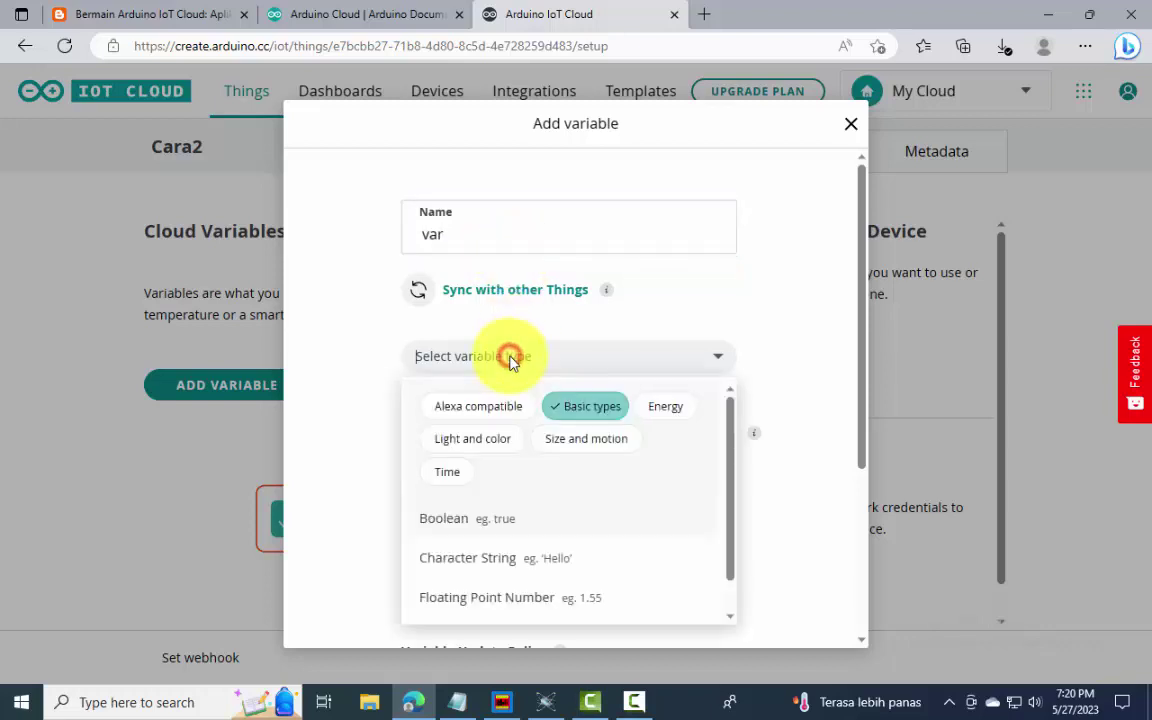
{"action": "left_click", "coordinate": [477, 558]}
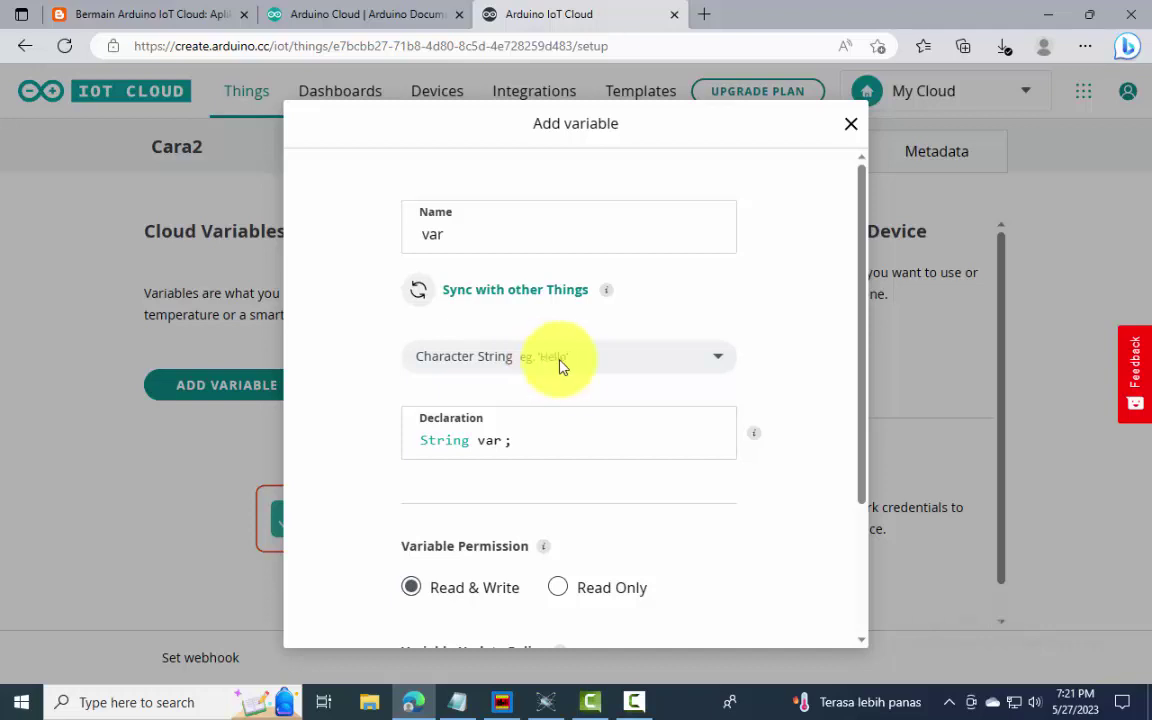
{"action": "scroll", "coordinate": [545, 366], "scroll_direction": "down", "scroll_amount": 2}
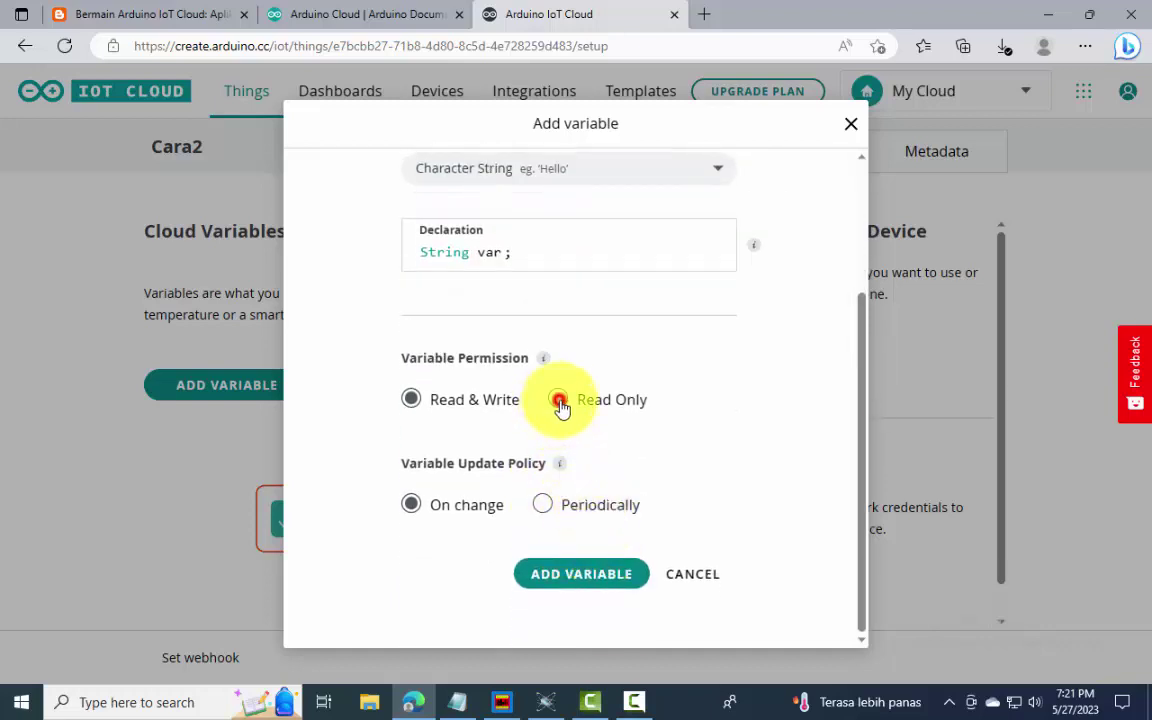
{"action": "left_click", "coordinate": [559, 401]}
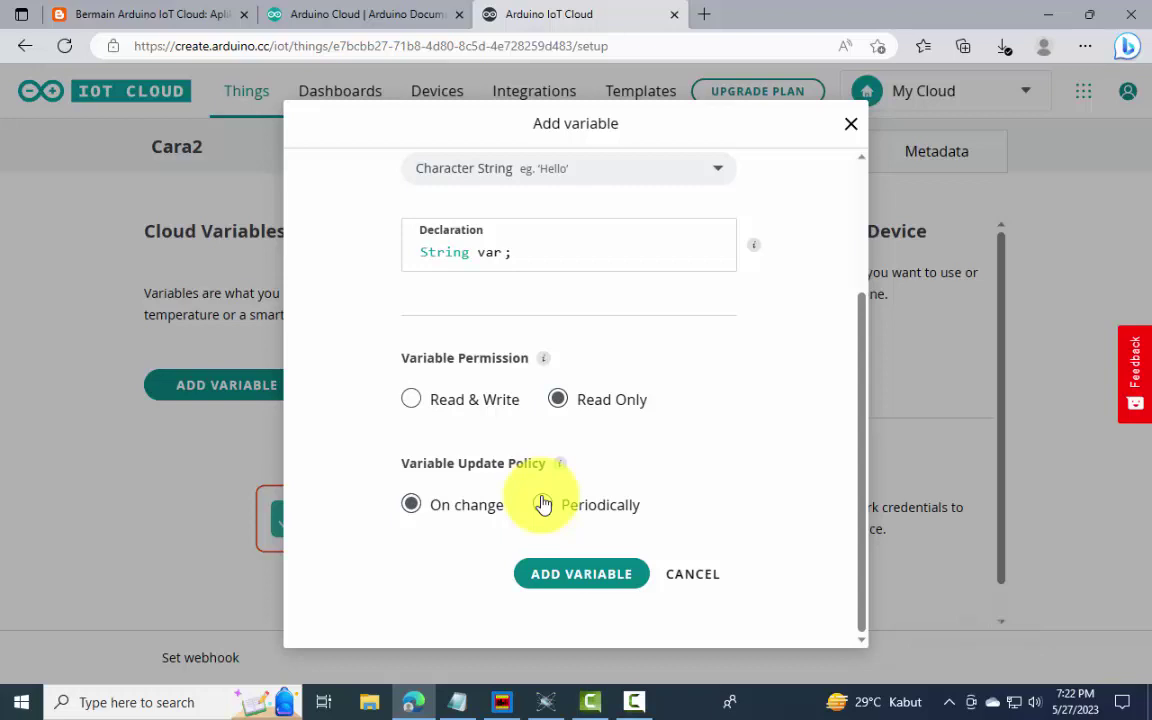
{"action": "left_click", "coordinate": [619, 582]}
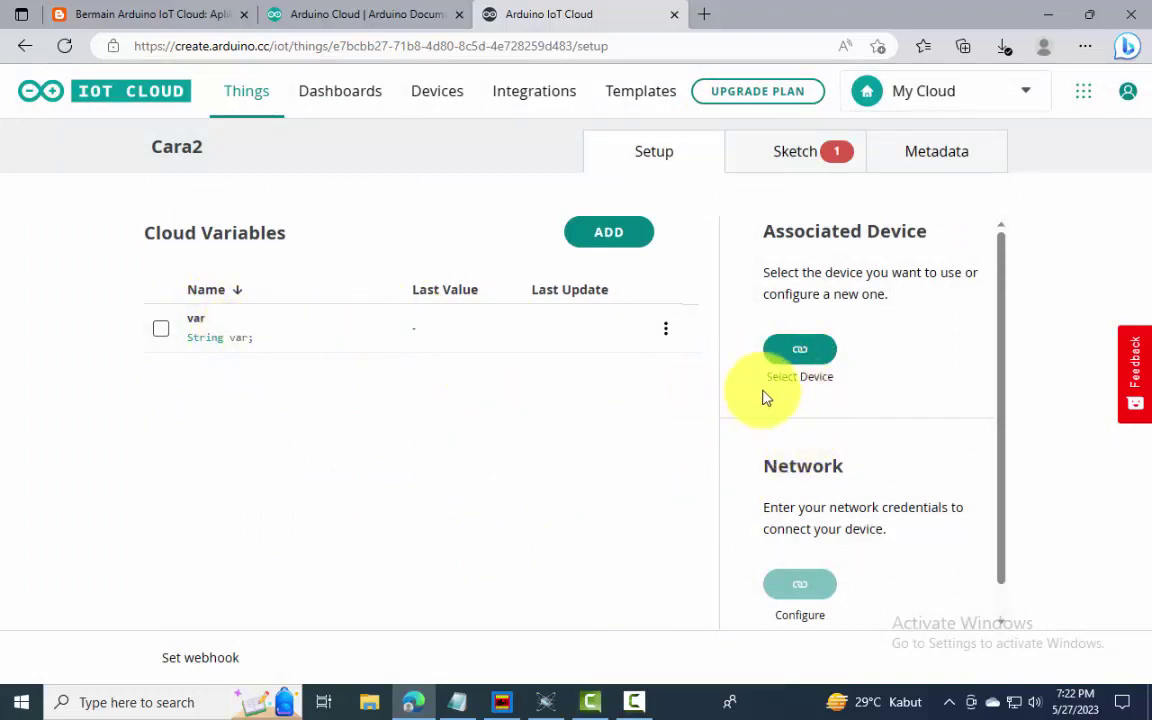
Step: Set up a new 3rd party ESP8266 device, model NodeMCU 1.0 (ESP-12E Module), for the Thing, keeping the suggested device name
{"action": "left_click", "coordinate": [800, 356]}
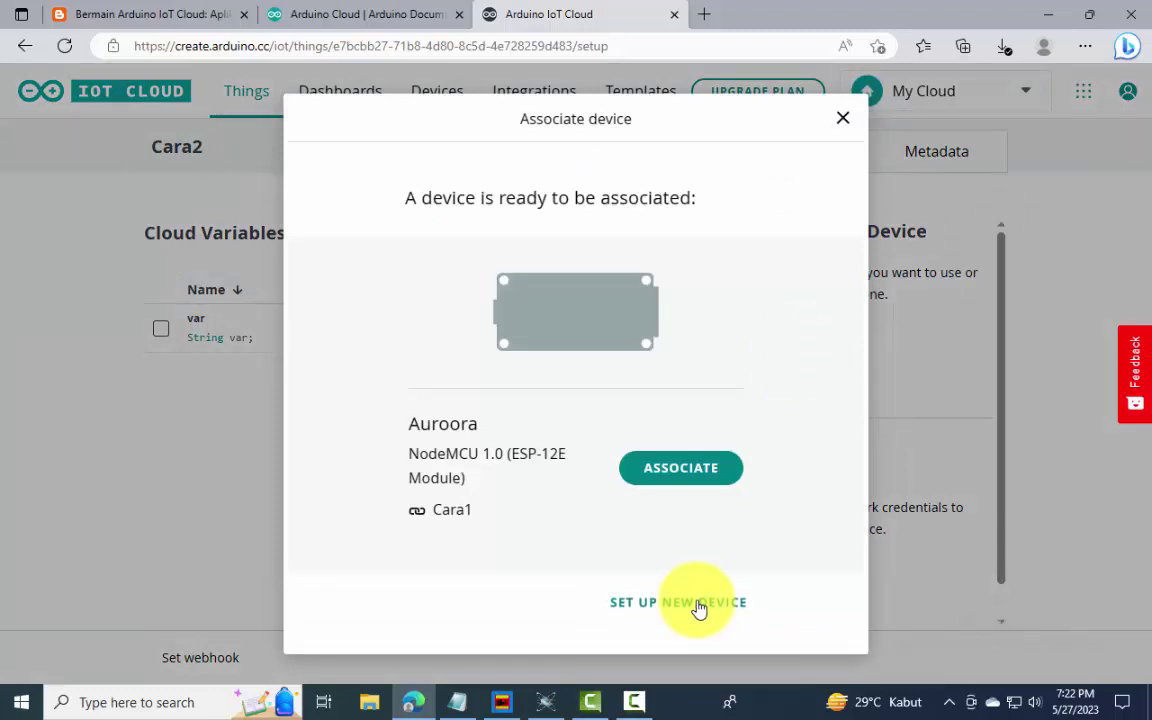
{"action": "left_click", "coordinate": [699, 604]}
{"action": "left_click", "coordinate": [694, 398]}
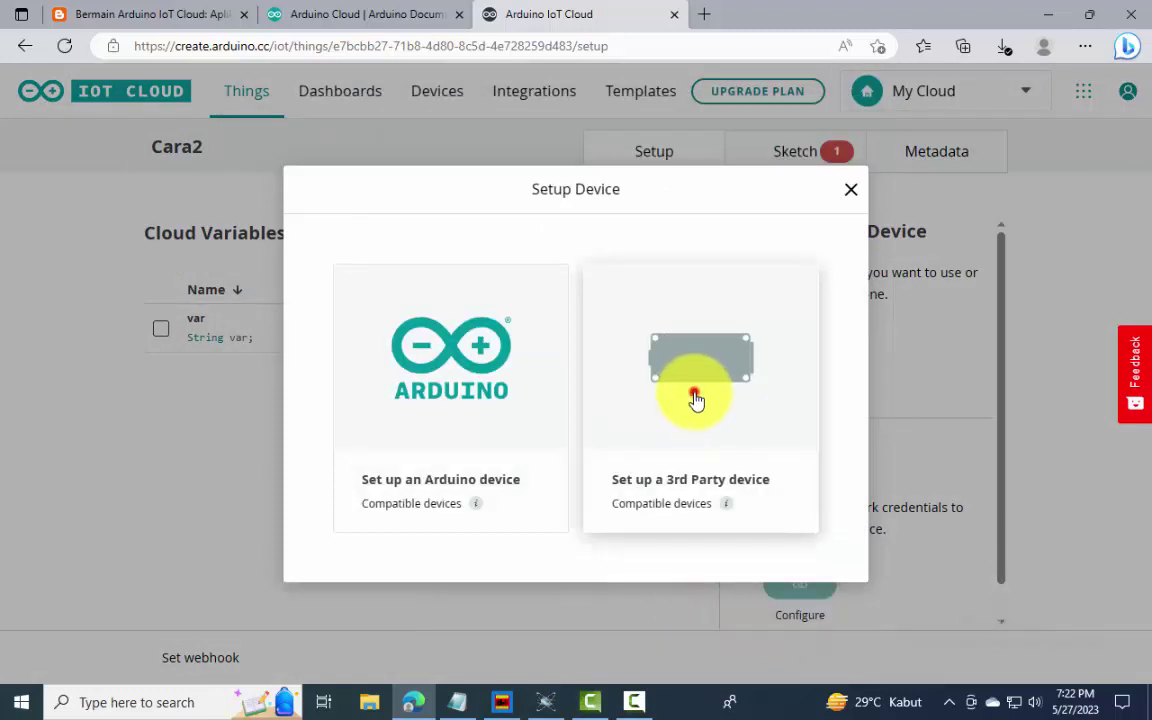
{"action": "left_click", "coordinate": [472, 437]}
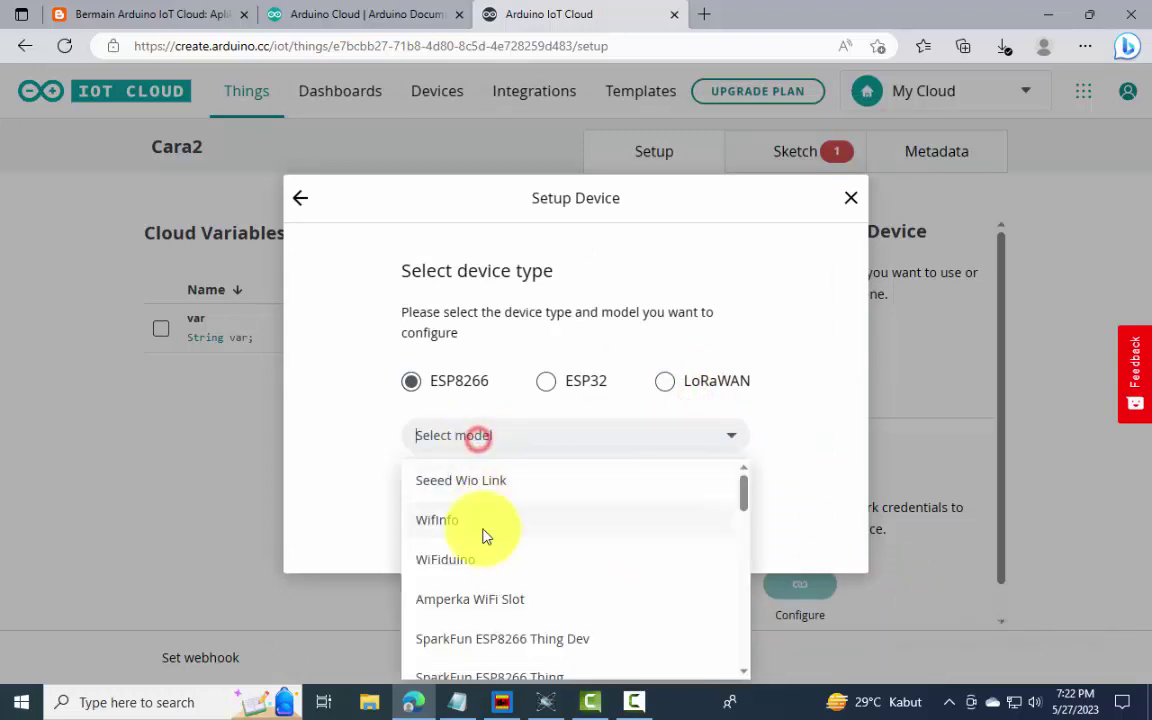
{"action": "scroll", "coordinate": [487, 640], "scroll_direction": "down", "scroll_amount": 3}
{"action": "left_click", "coordinate": [488, 506]}
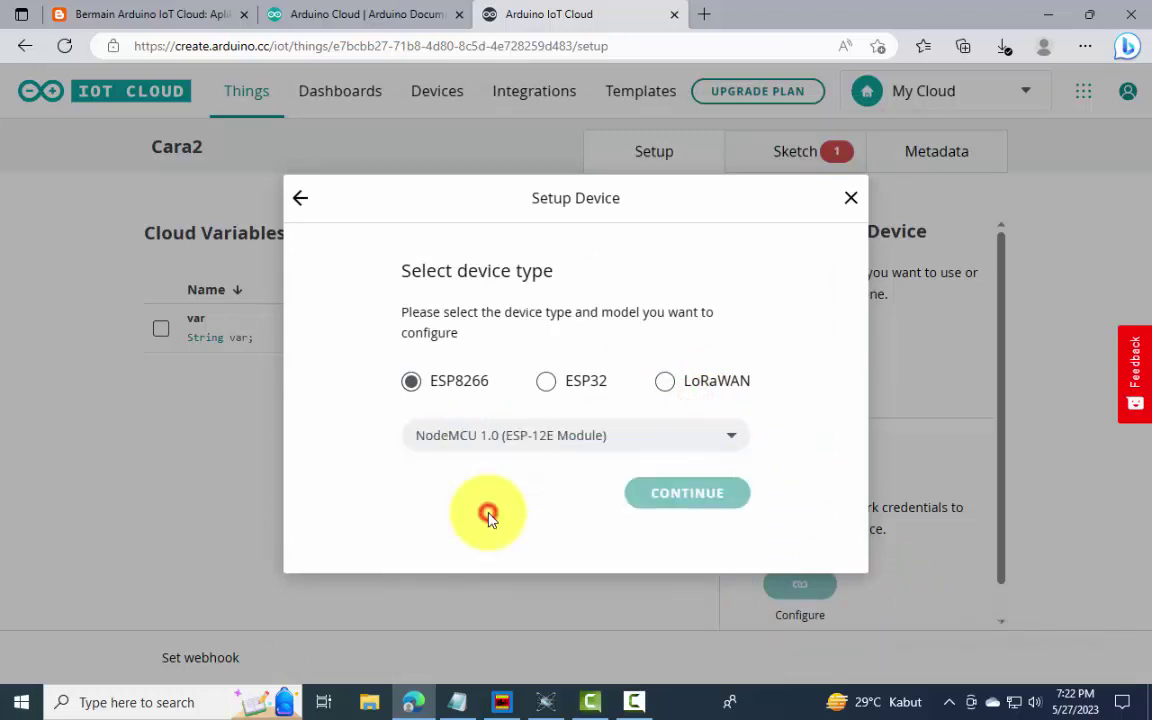
{"action": "left_click", "coordinate": [690, 499]}
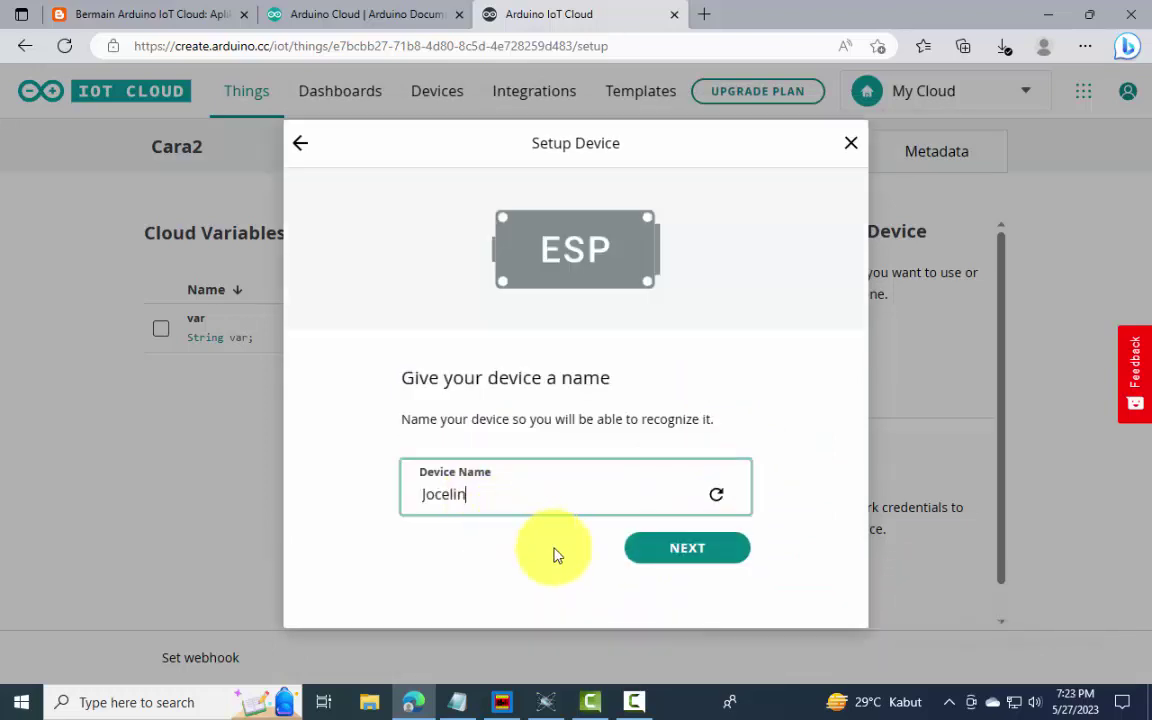
{"action": "left_click", "coordinate": [692, 552]}
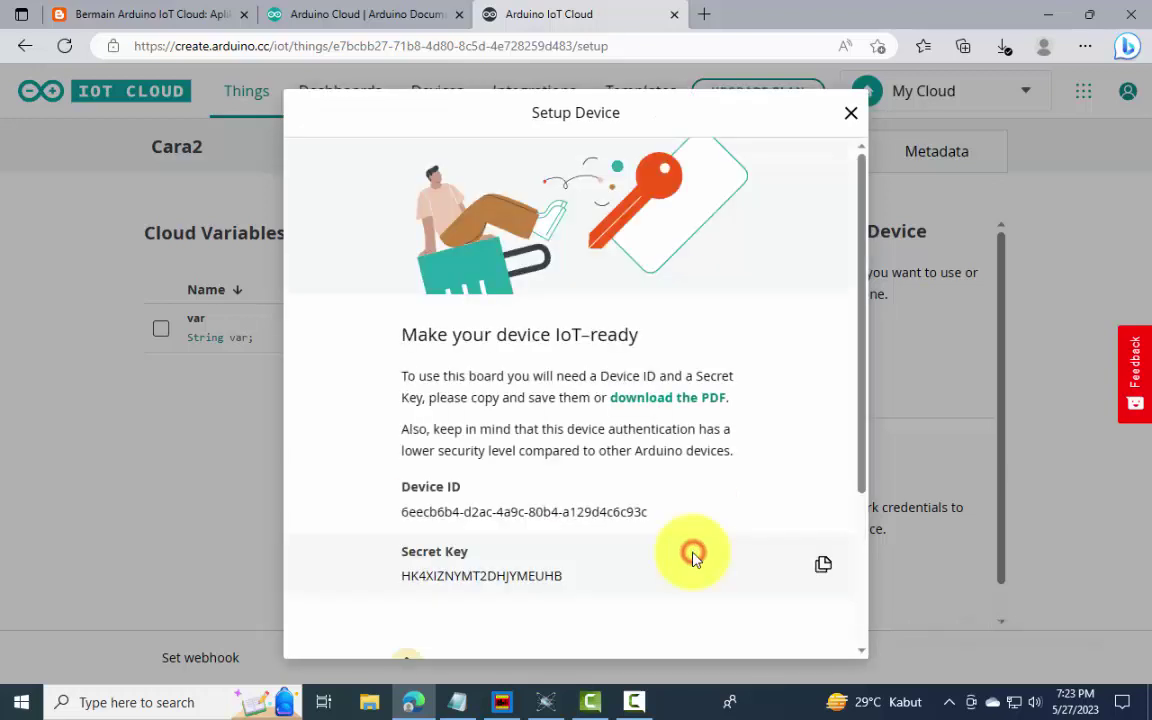
Step: Download the PDF with the device ID and secret key, confirm they are saved, and finish the device setup
{"action": "left_click", "coordinate": [682, 401]}
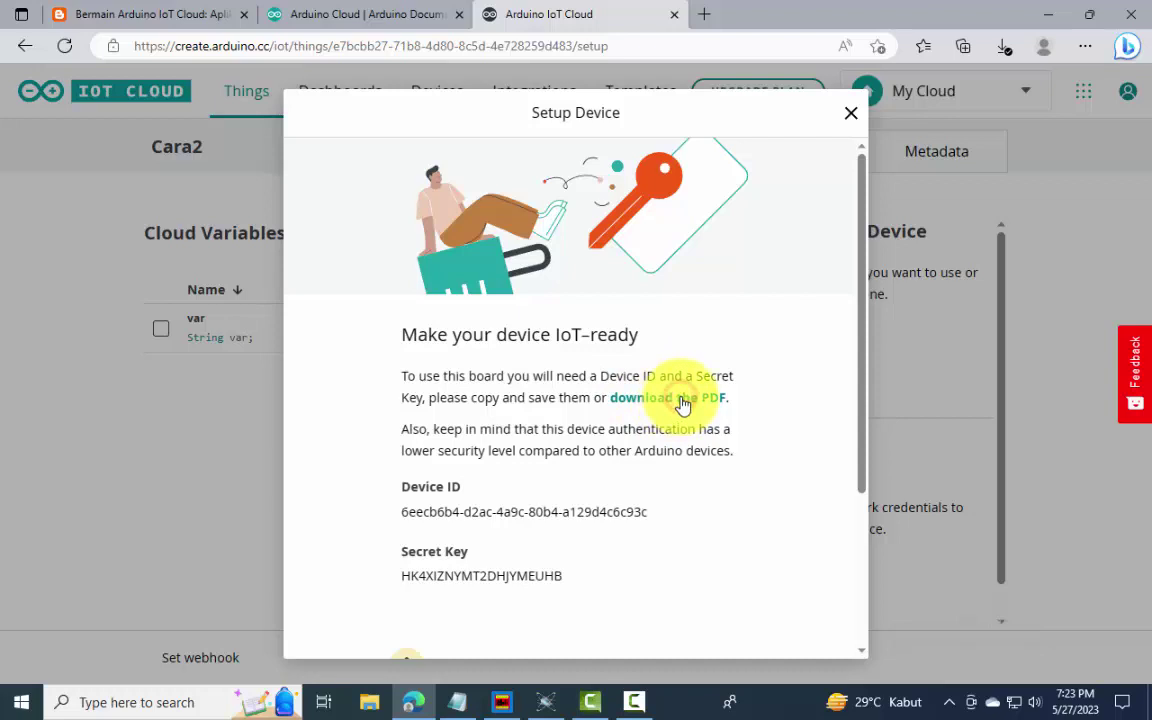
{"action": "scroll", "coordinate": [668, 436], "scroll_direction": "down", "scroll_amount": 5}
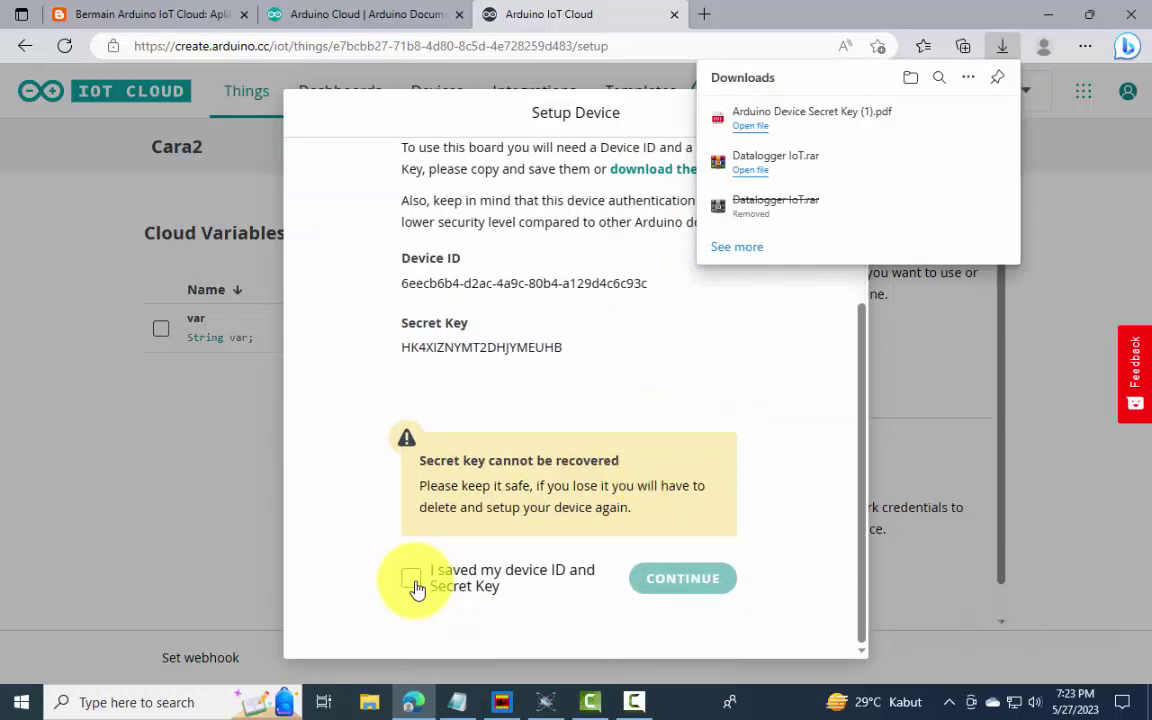
{"action": "left_click", "coordinate": [414, 581]}
{"action": "left_click", "coordinate": [692, 582]}
{"action": "left_click", "coordinate": [688, 522]}
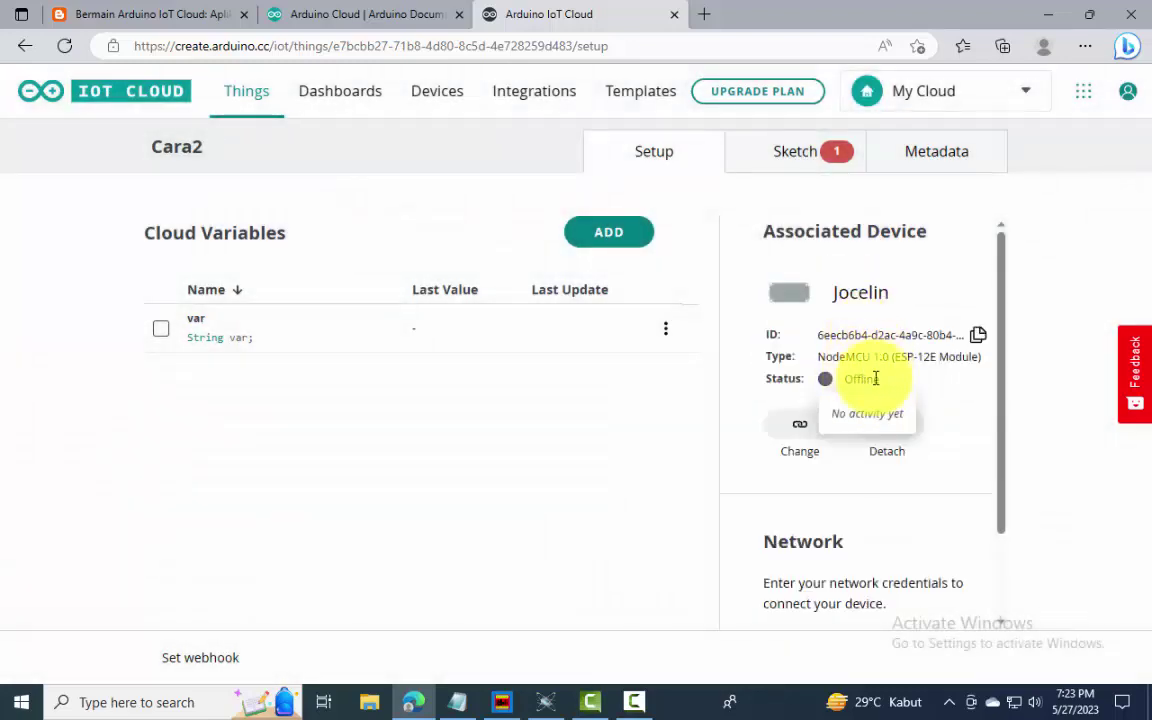
{"action": "mouse_move", "coordinate": [875, 376]}
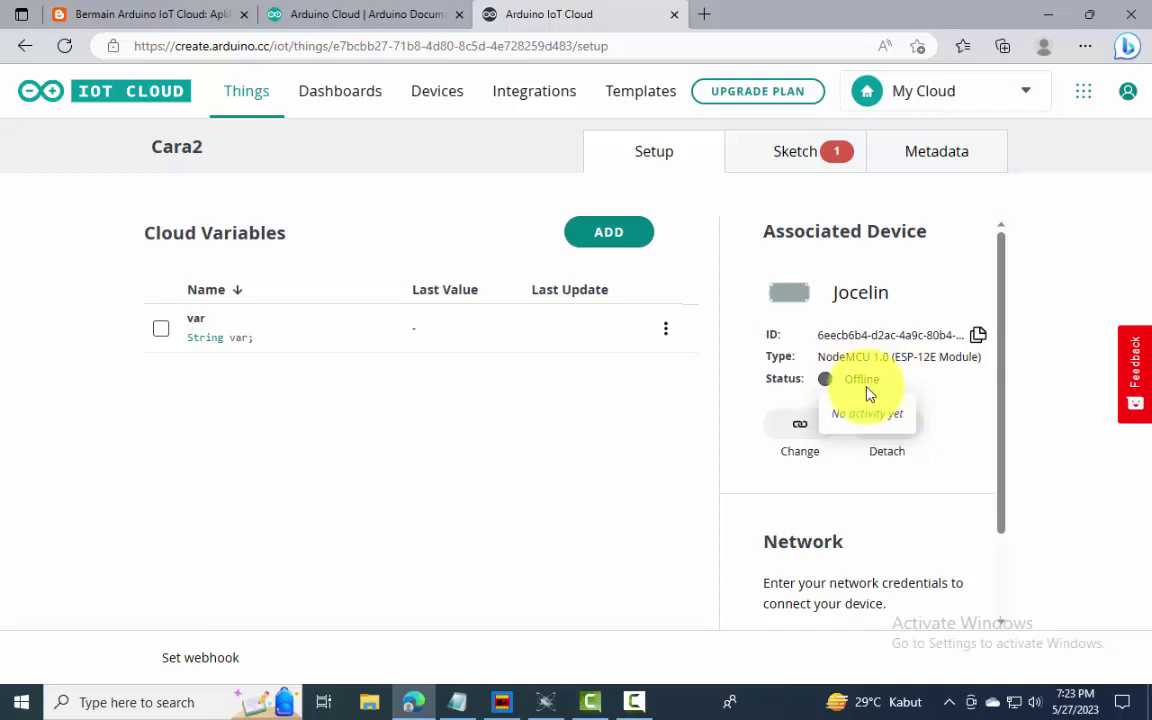
Step: Open the Cara2 sketch in the full editor and download the Cara2_may27c sketch
{"action": "left_click", "coordinate": [776, 145]}
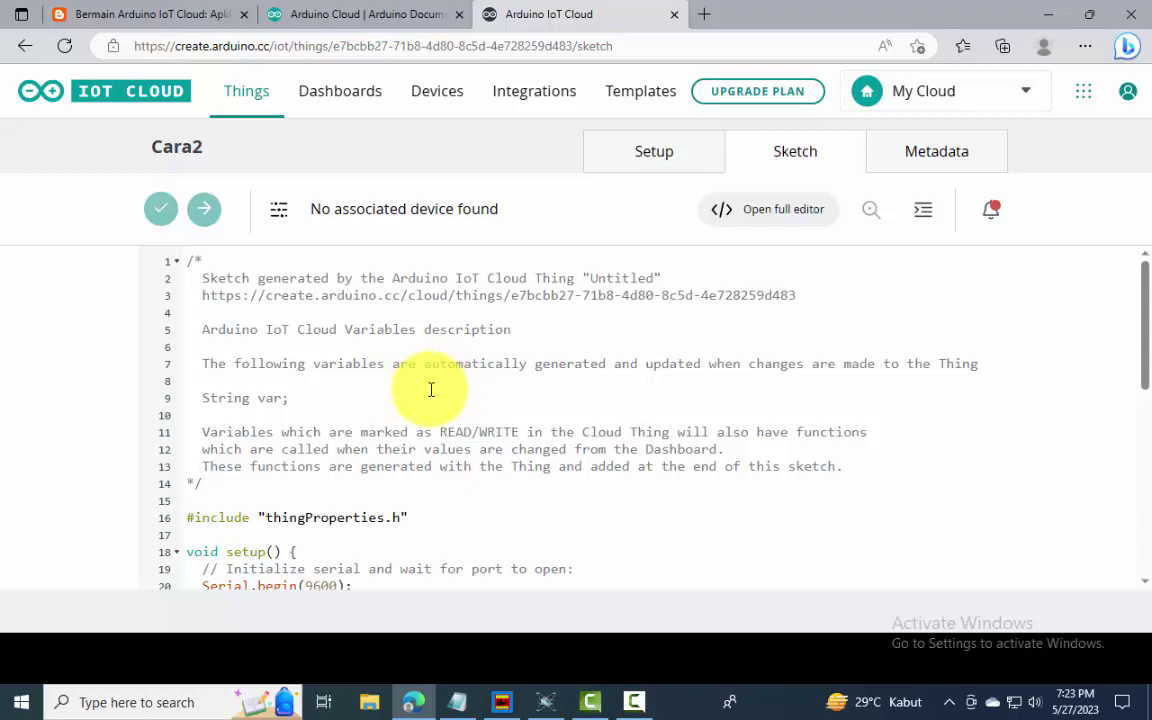
{"action": "left_click", "coordinate": [769, 211]}
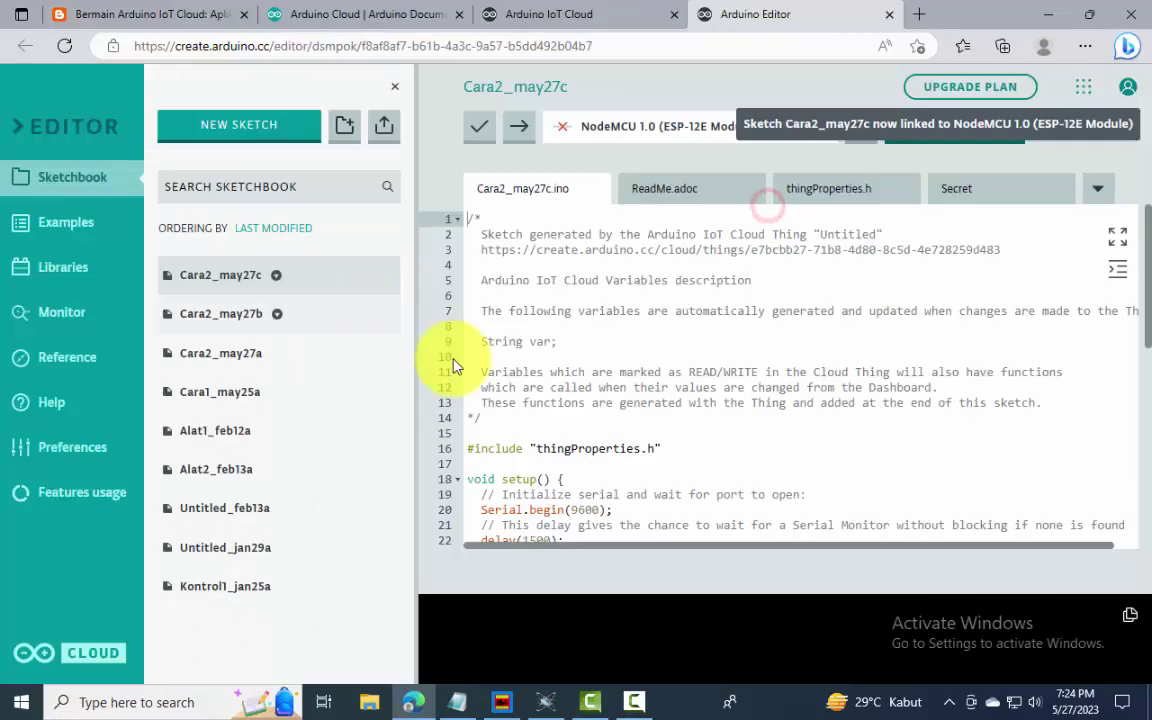
{"action": "triple_click", "coordinate": [565, 342]}
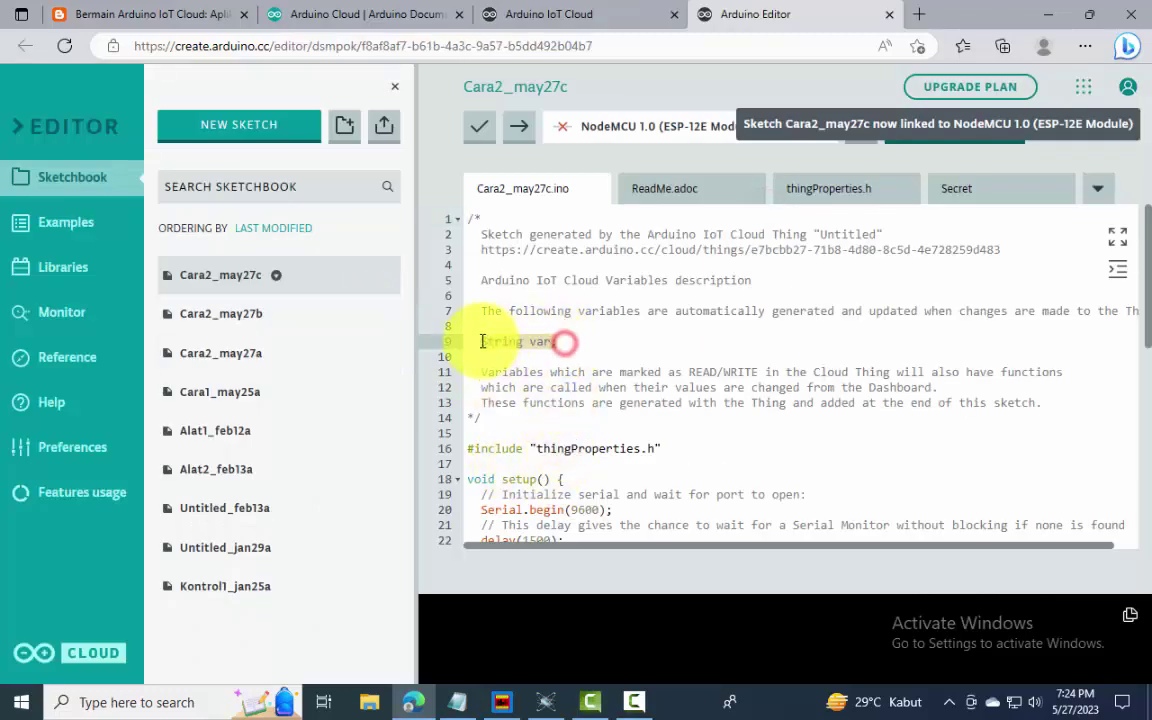
{"action": "right_click", "coordinate": [224, 280]}
{"action": "left_click", "coordinate": [257, 360]}
Step: Extract the Cara2_may27c archive in the Downloads folder and open its Cara2_may27c INO file in Arduino IDE
{"action": "double_click", "coordinate": [250, 275]}
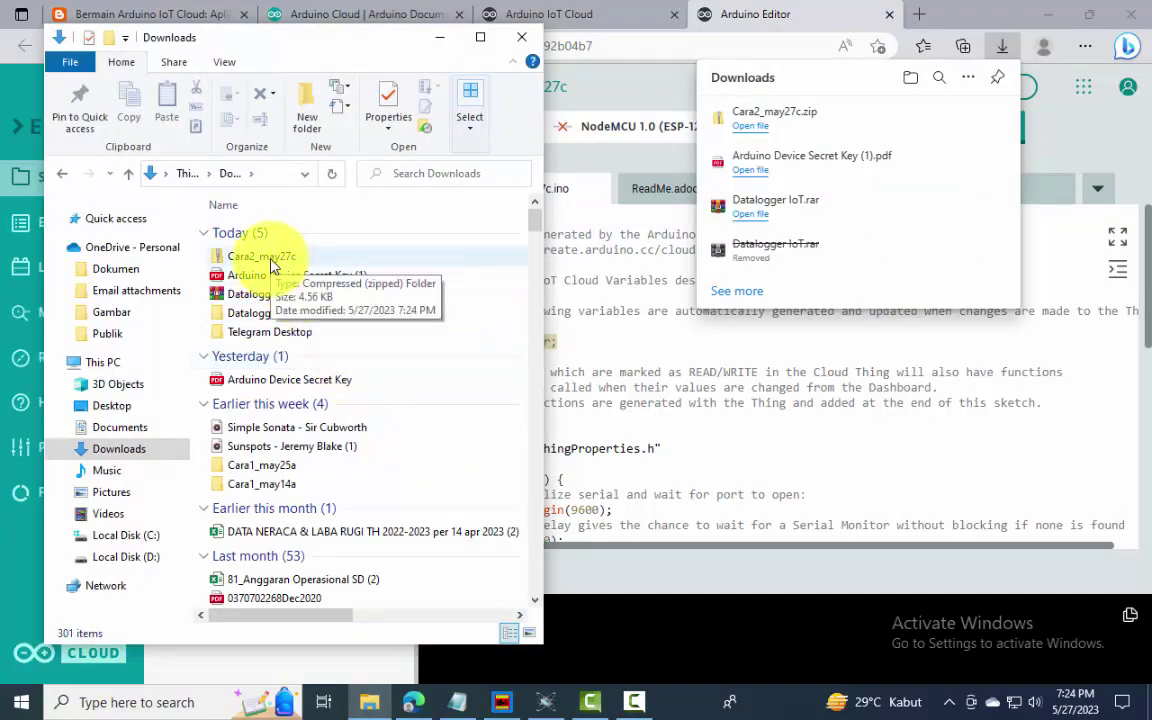
{"action": "right_click", "coordinate": [270, 259]}
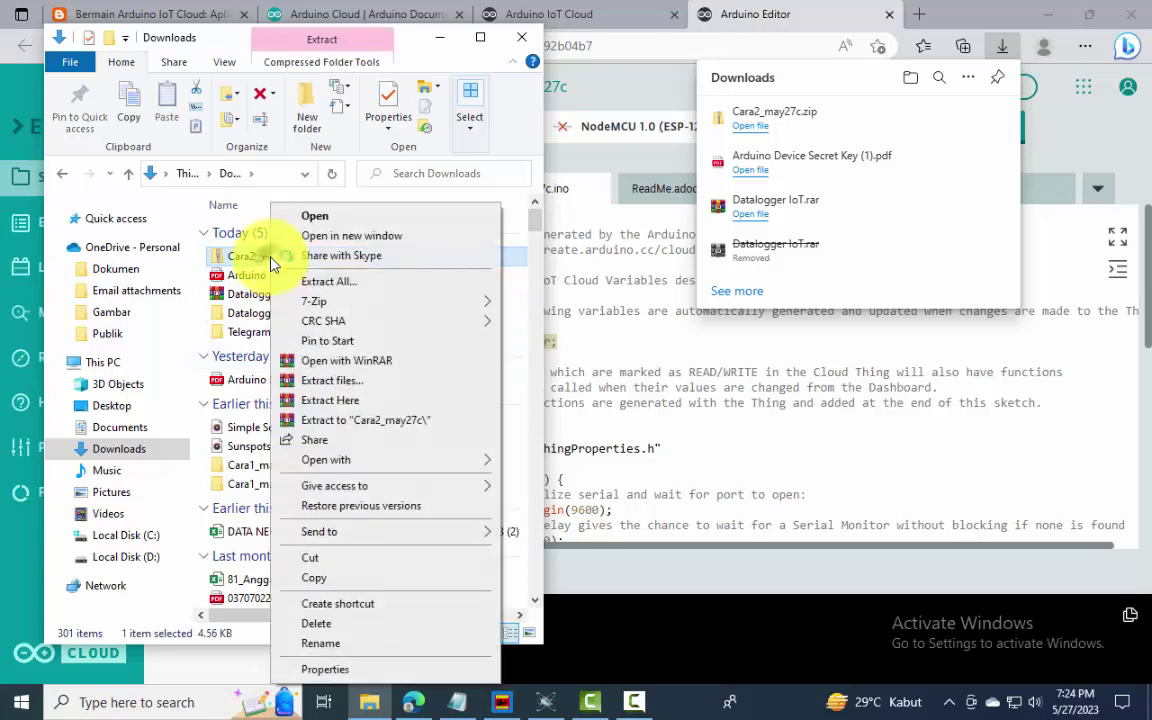
{"action": "left_click", "coordinate": [312, 398]}
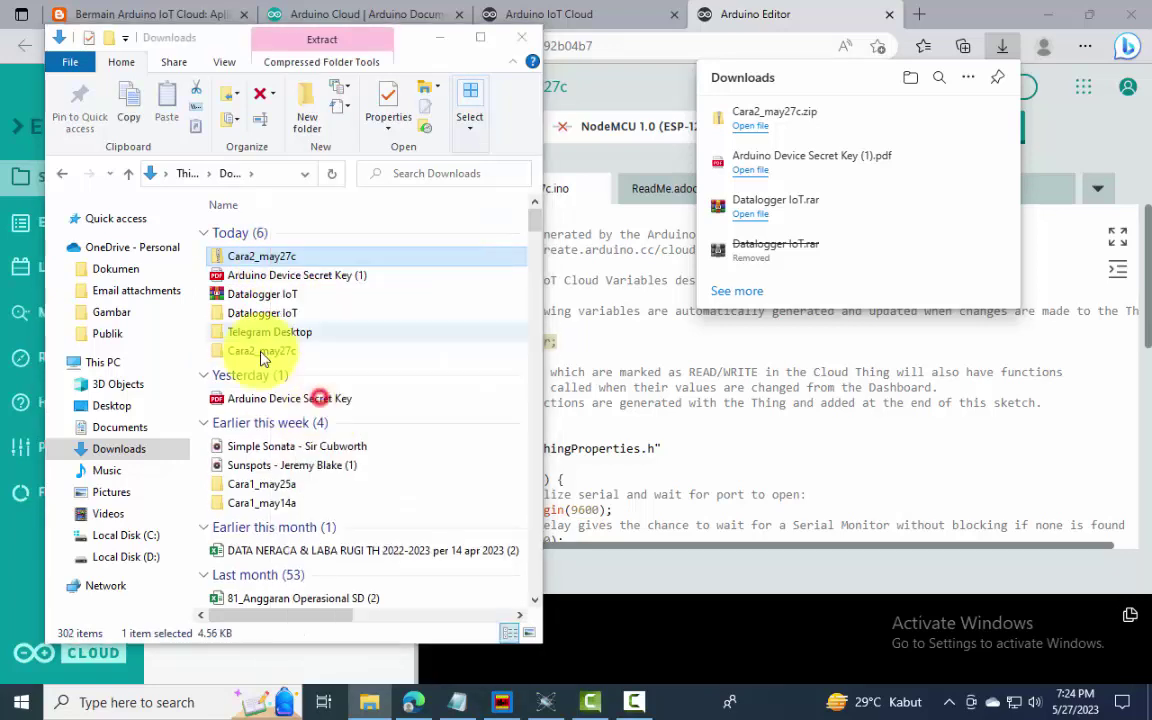
{"action": "double_click", "coordinate": [255, 352]}
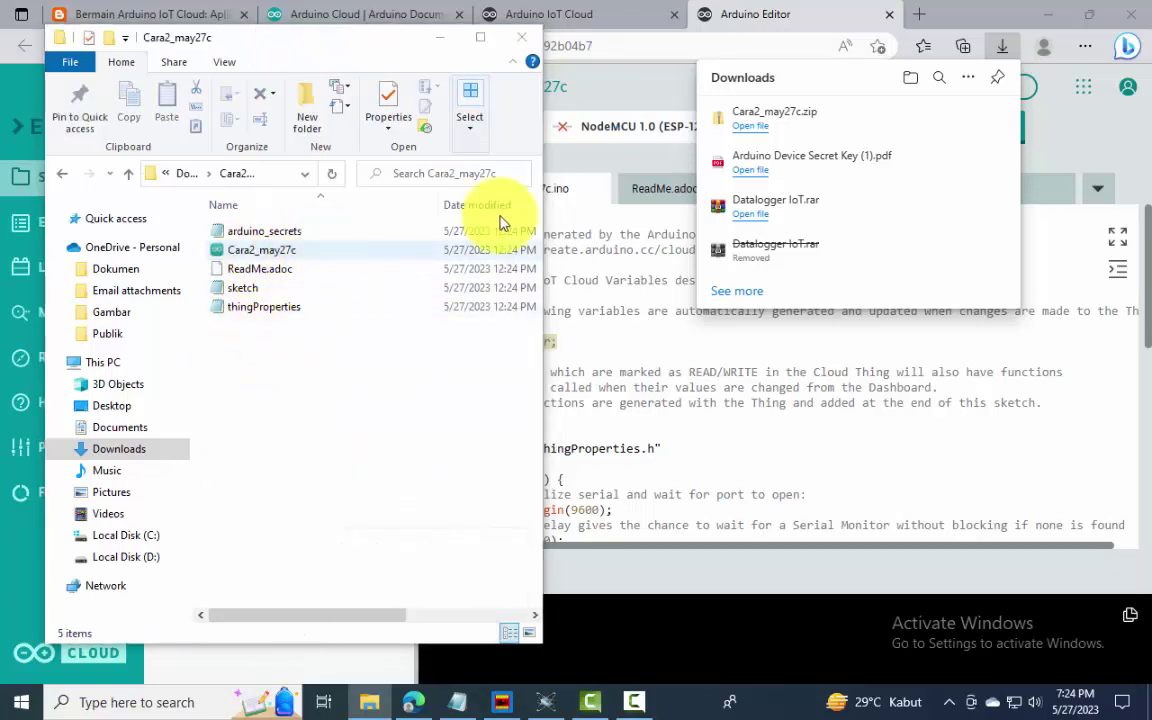
{"action": "double_click", "coordinate": [487, 38]}
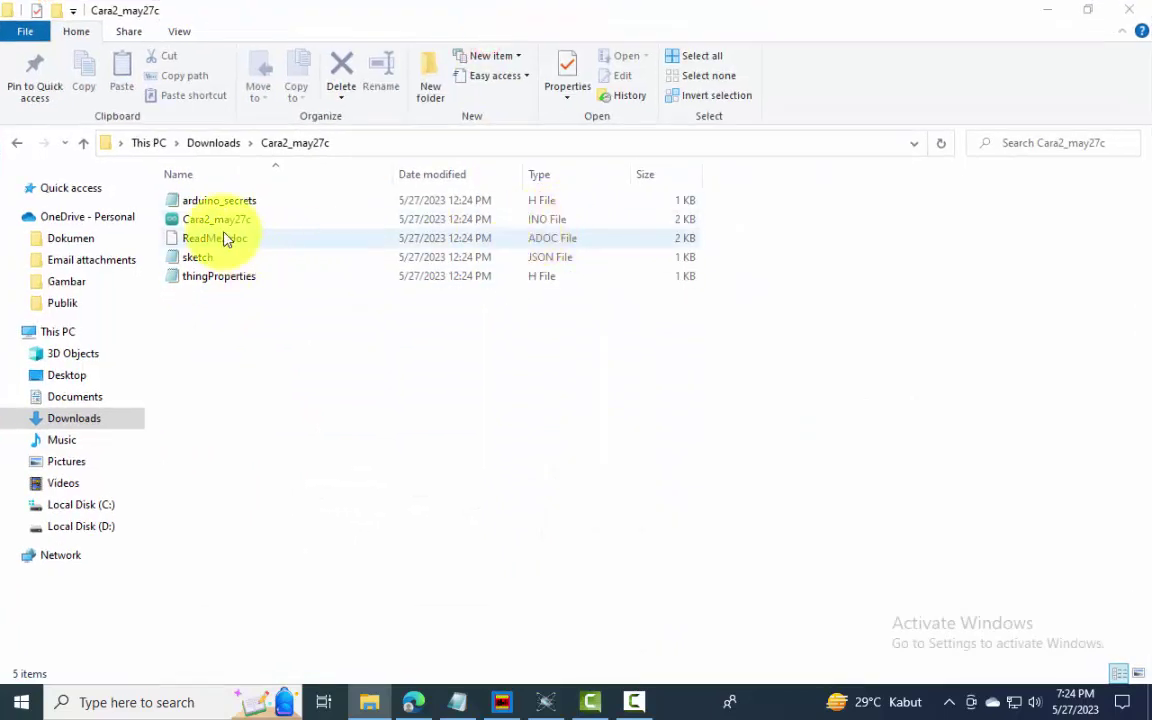
{"action": "double_click", "coordinate": [225, 227]}
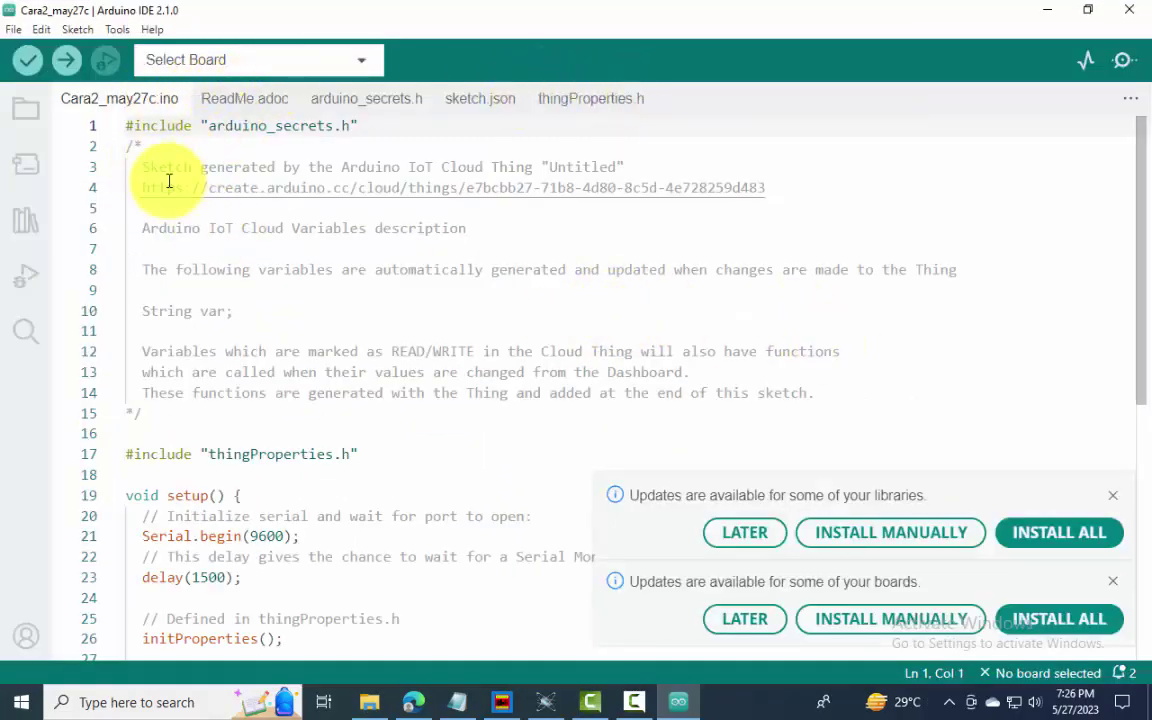
{"action": "left_click", "coordinate": [226, 192]}
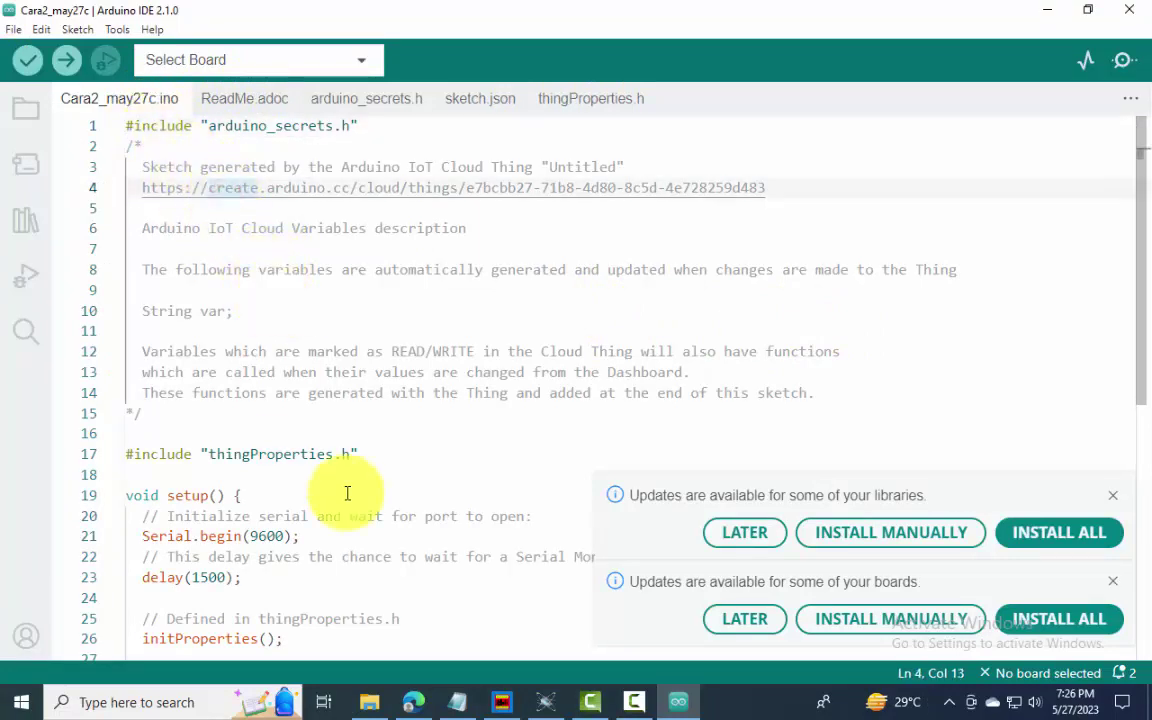
Step: Switch to the browser's blog tutorial and copy the 17-line NodeMCU program listed below Gambar 92
{"action": "left_click", "coordinate": [411, 695]}
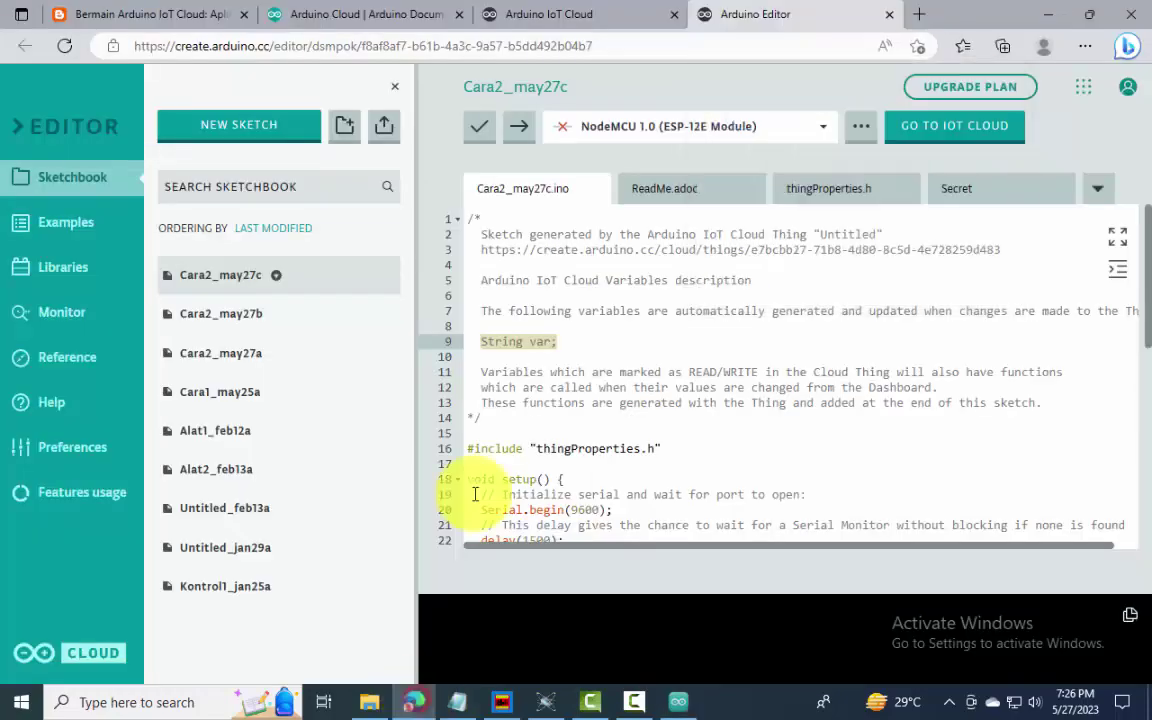
{"action": "left_click", "coordinate": [170, 12]}
{"action": "scroll", "coordinate": [358, 388], "scroll_direction": "down", "scroll_amount": 15}
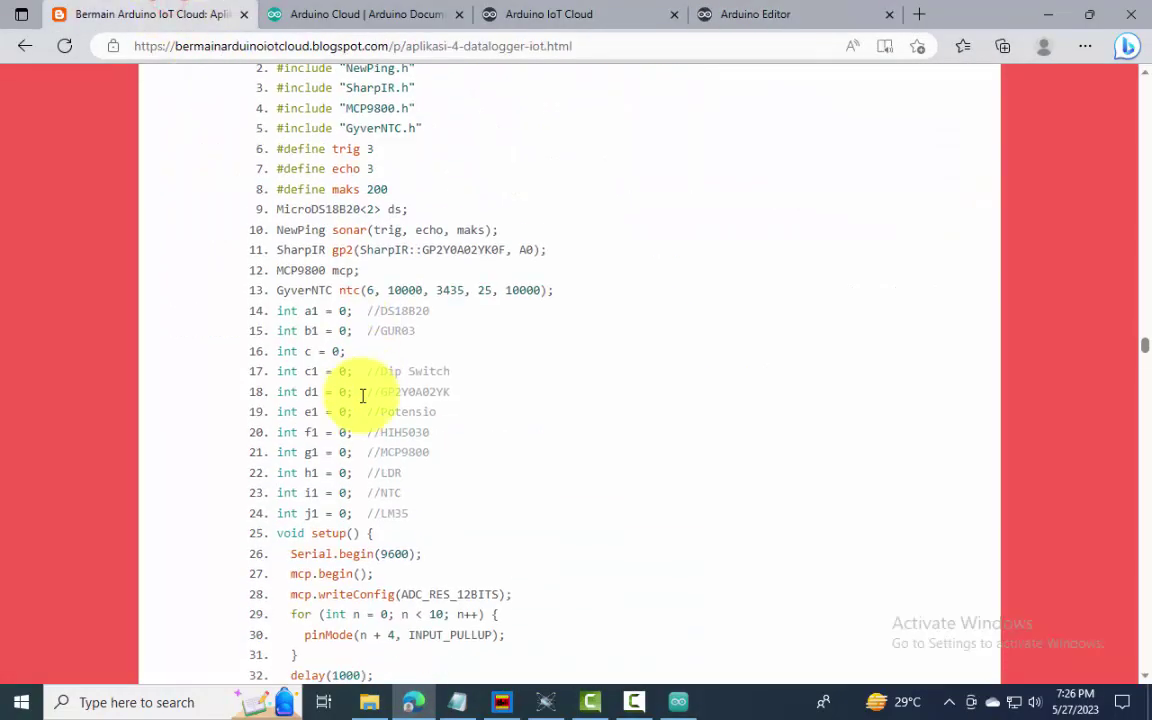
{"action": "scroll", "coordinate": [363, 399], "scroll_direction": "down", "scroll_amount": 20}
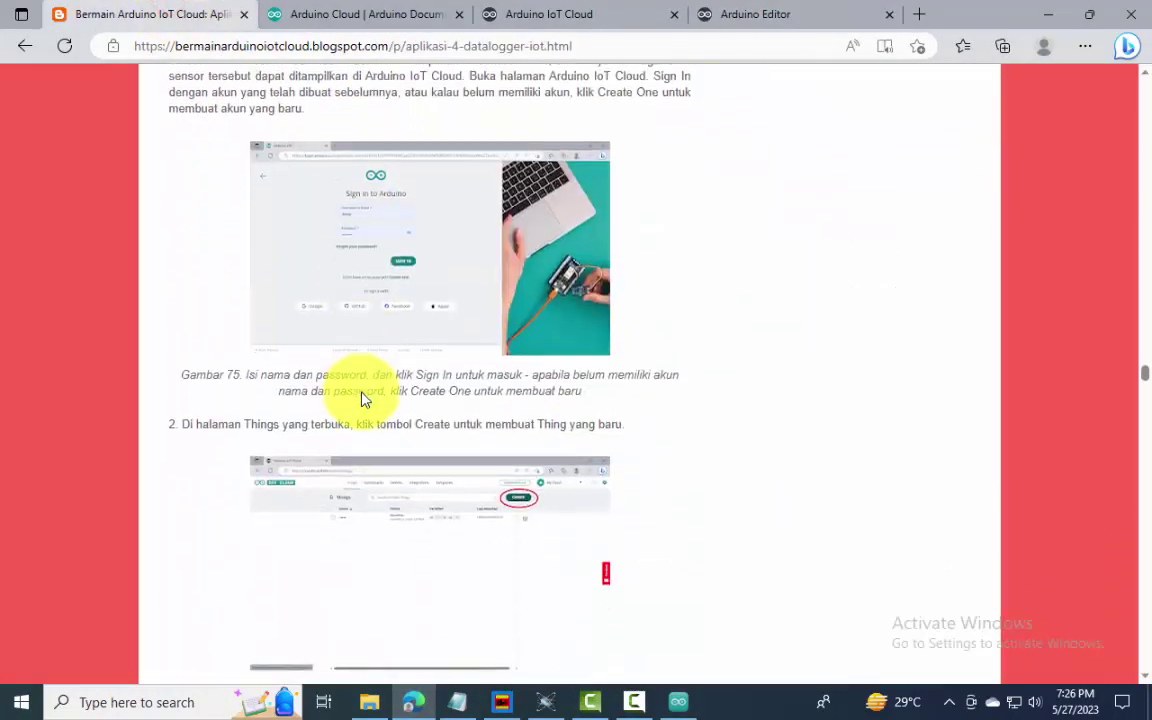
{"action": "scroll", "coordinate": [363, 399], "scroll_direction": "down", "scroll_amount": 20}
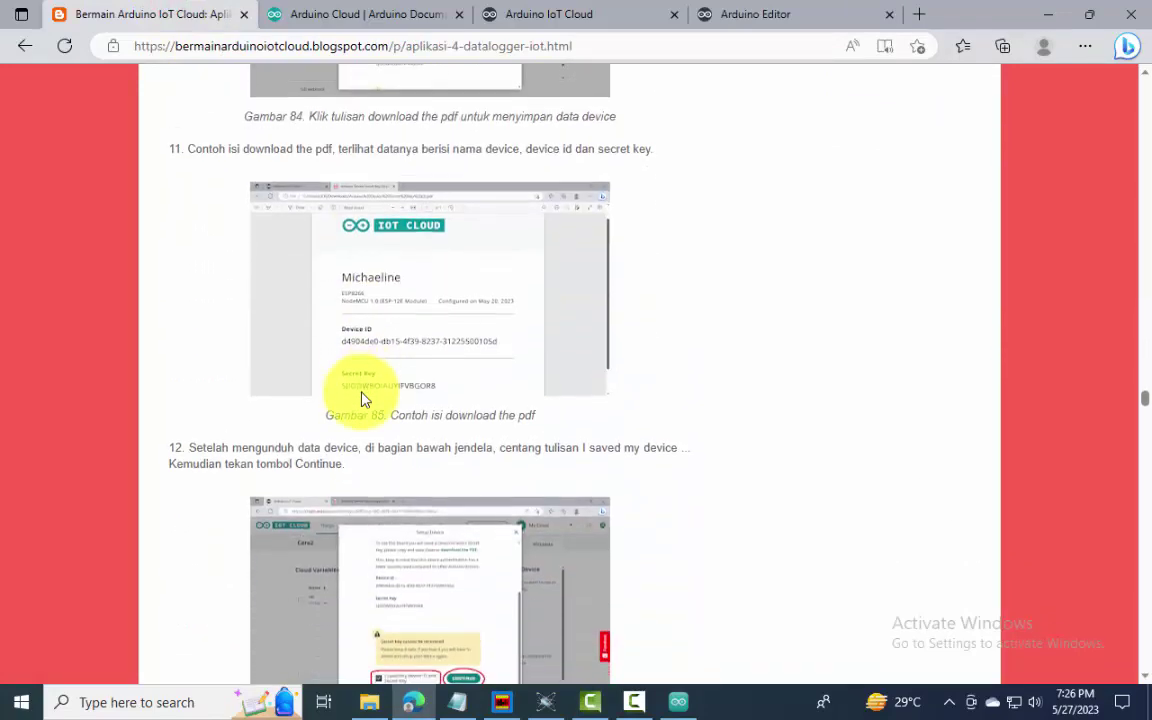
{"action": "scroll", "coordinate": [363, 399], "scroll_direction": "down", "scroll_amount": 4}
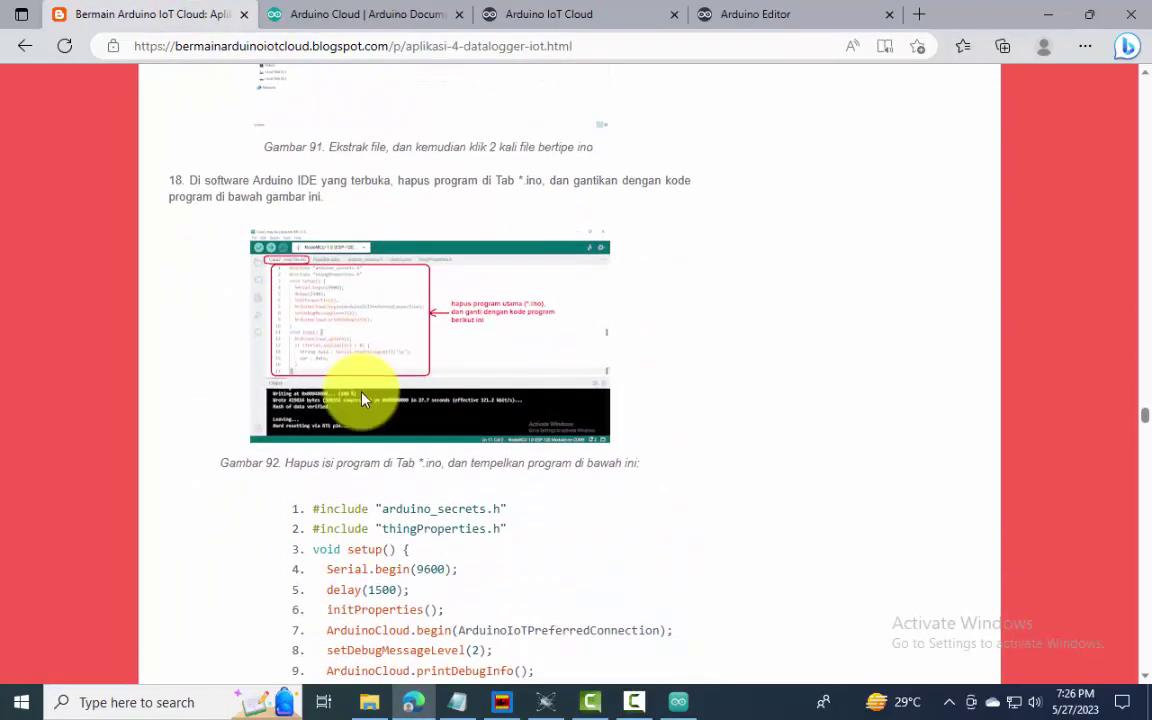
{"action": "scroll", "coordinate": [363, 399], "scroll_direction": "down", "scroll_amount": 1}
{"action": "left_click_drag", "start_coordinate": [322, 553], "coordinate": [305, 243]}
{"action": "key", "text": "ctrl+c"}
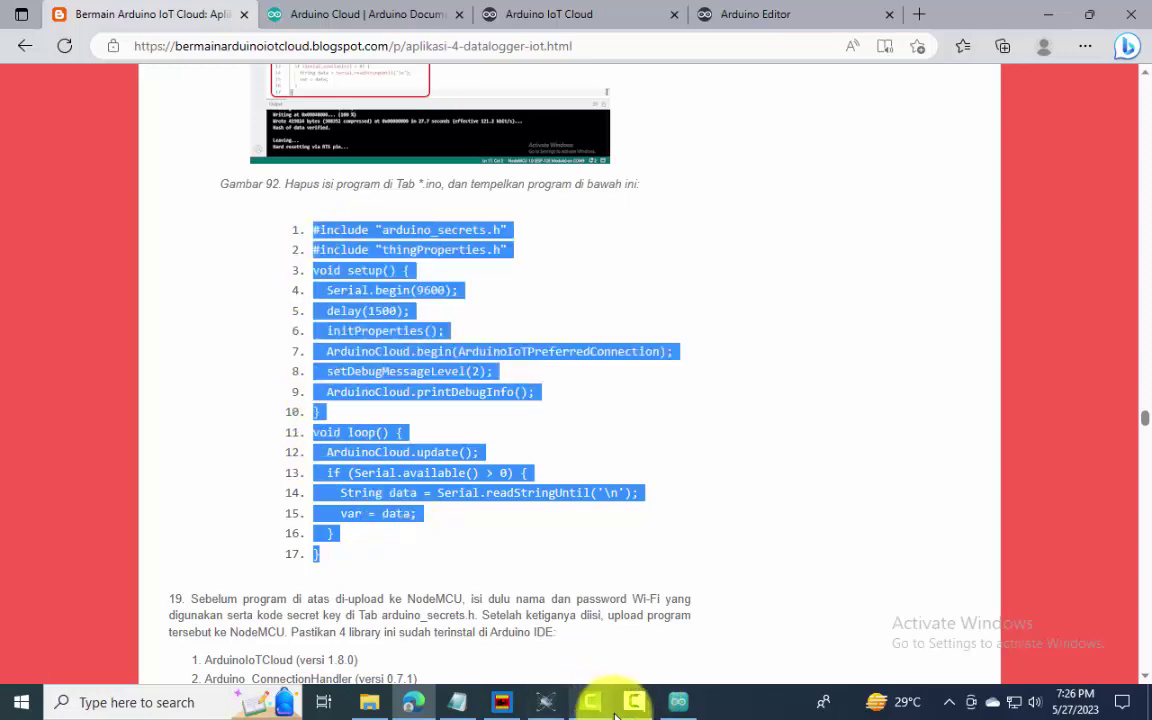
Step: Switch to Arduino IDE, dismiss the update notices, replace all code in Cara2_may27c.ino with the copied program, and save the sketch
{"action": "left_click", "coordinate": [690, 710]}
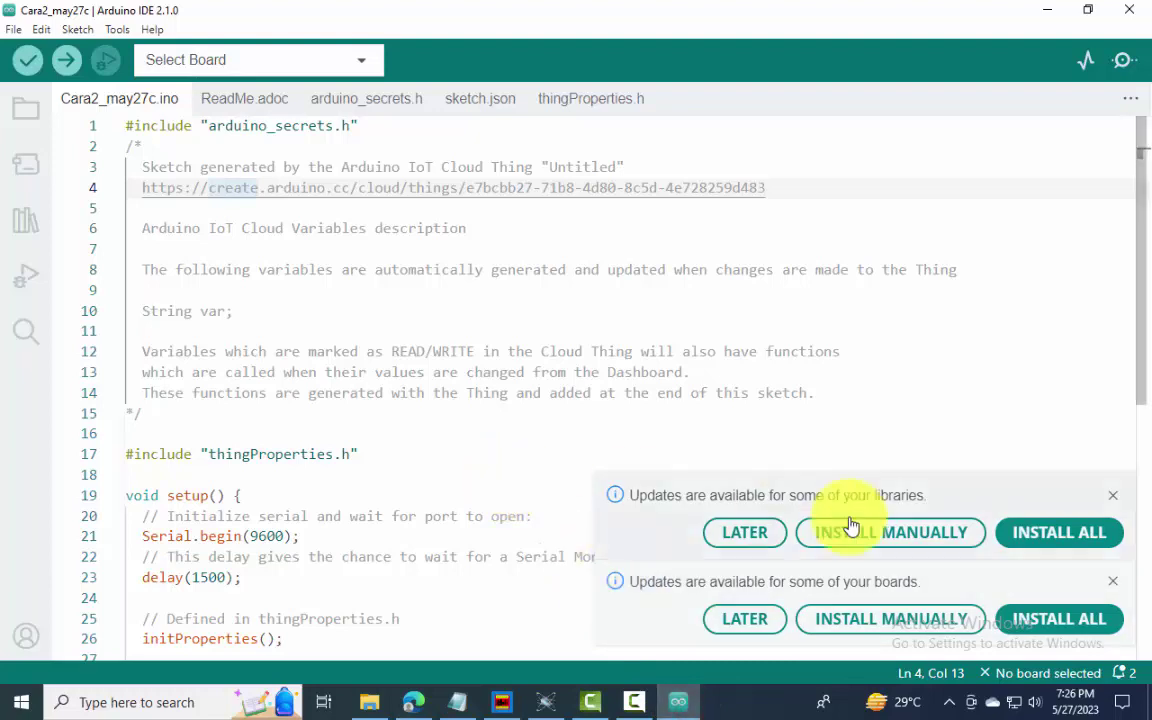
{"action": "left_click", "coordinate": [1114, 491]}
{"action": "left_click", "coordinate": [1112, 581]}
{"action": "left_click", "coordinate": [540, 514]}
{"action": "key", "text": "ctrl+a"}
{"action": "key", "text": "BackSpace"}
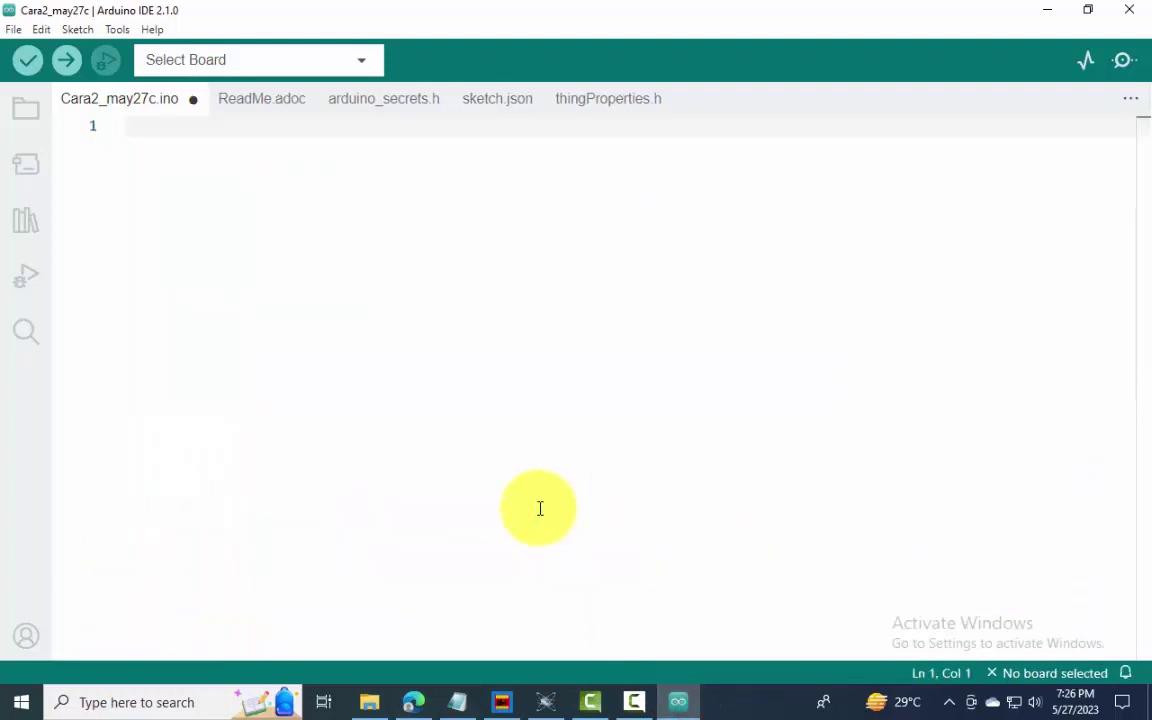
{"action": "key", "text": "ctrl+v"}
{"action": "key", "text": "ctrl+s"}
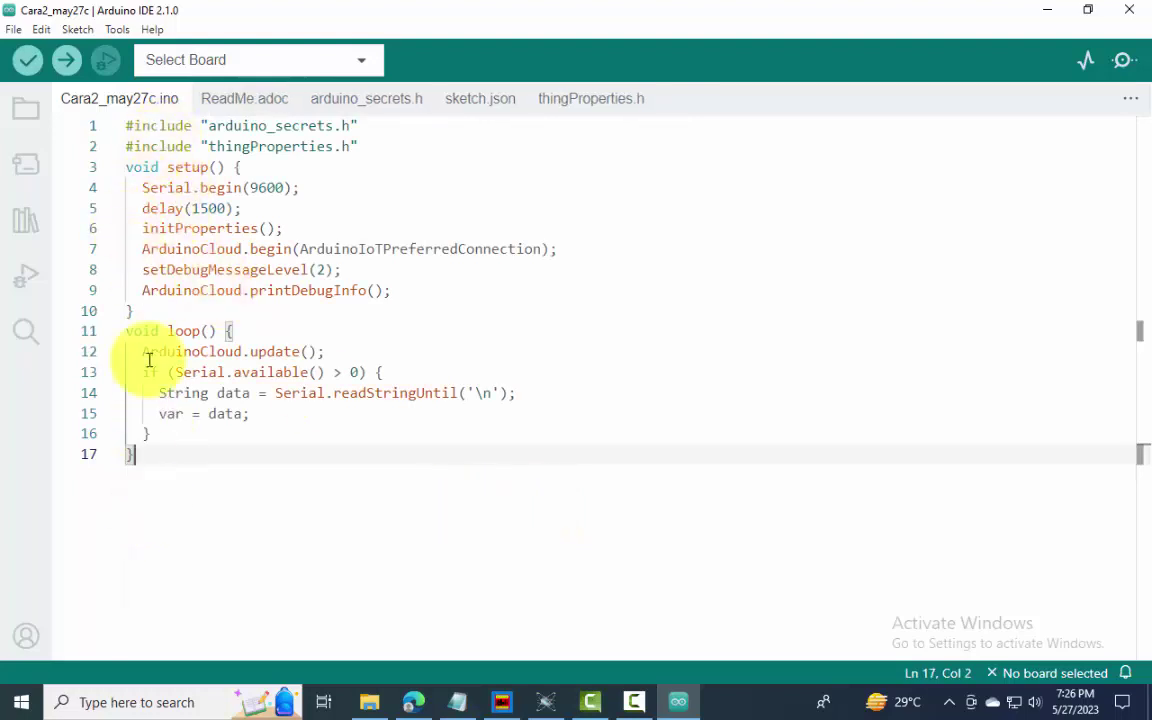
Step: Fill in the Wi-Fi network name FALCONJR and the Wi-Fi password in arduino_secrets.h and save the file
{"action": "left_click", "coordinate": [378, 106]}
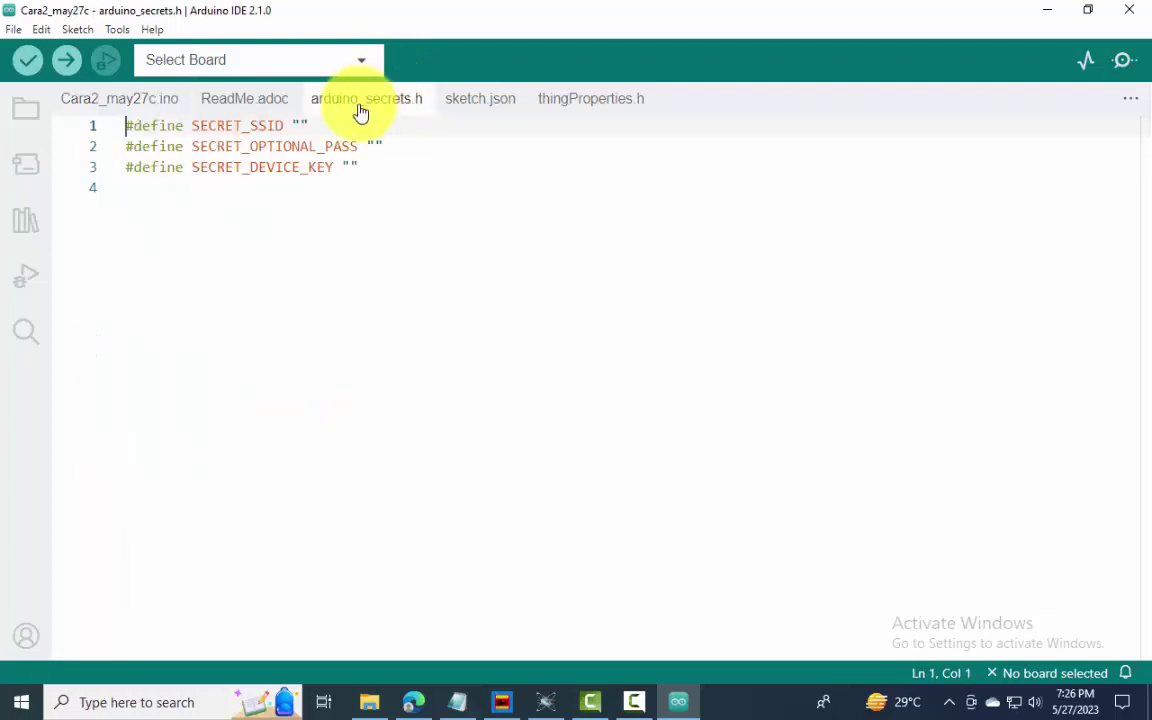
{"action": "left_click", "coordinate": [300, 124]}
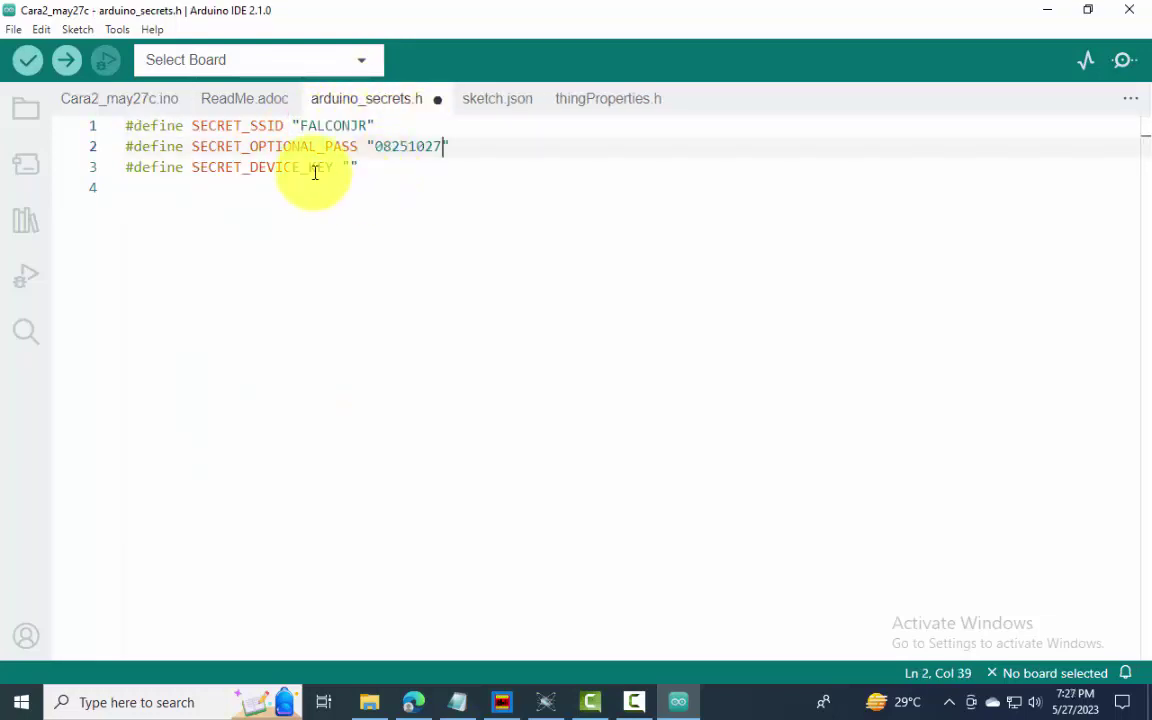
{"action": "key", "text": "ctrl+s"}
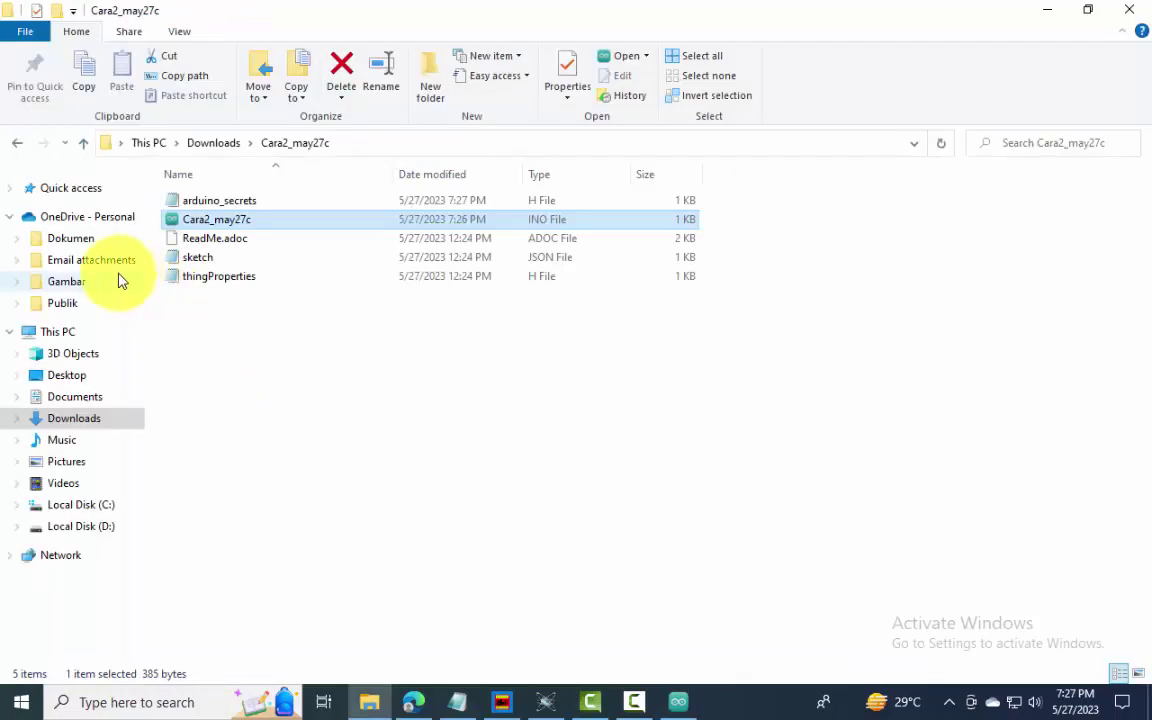
Step: Copy the secret key from the downloaded device PDF into SECRET_DEVICE_KEY in arduino_secrets.h, and highlight the device ID in thingProperties.h
{"action": "left_click", "coordinate": [88, 418]}
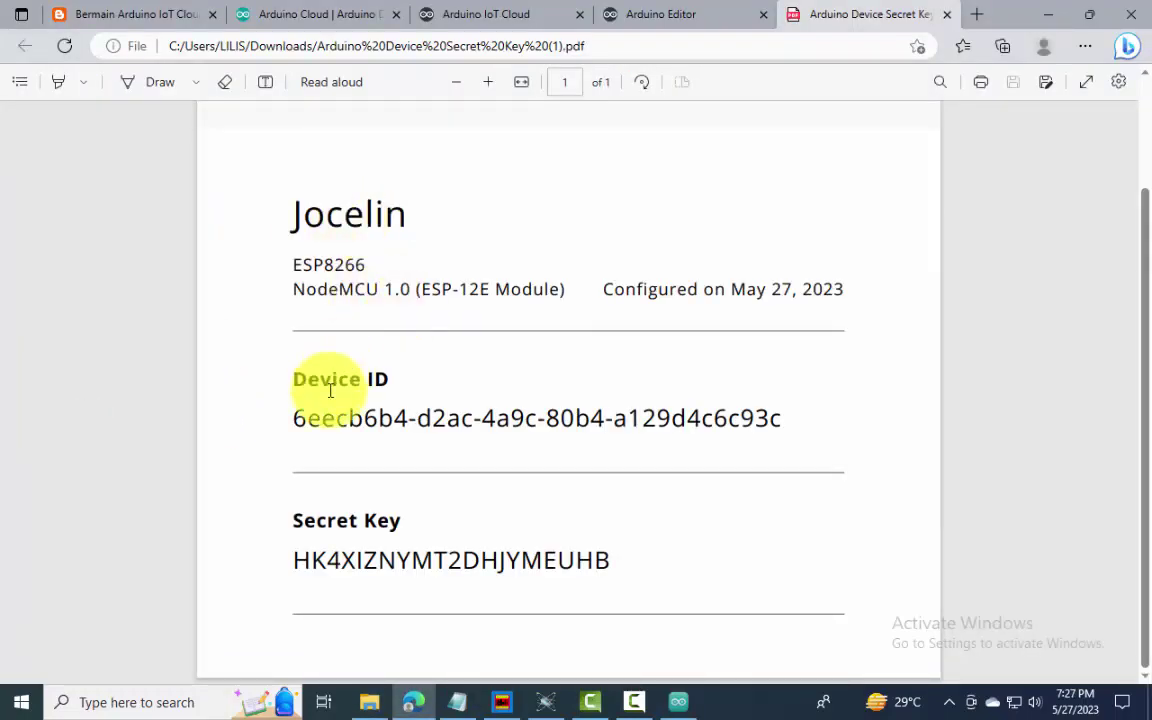
{"action": "double_click", "coordinate": [336, 561]}
{"action": "left_click", "coordinate": [369, 415]}
{"action": "left_click", "coordinate": [678, 702]}
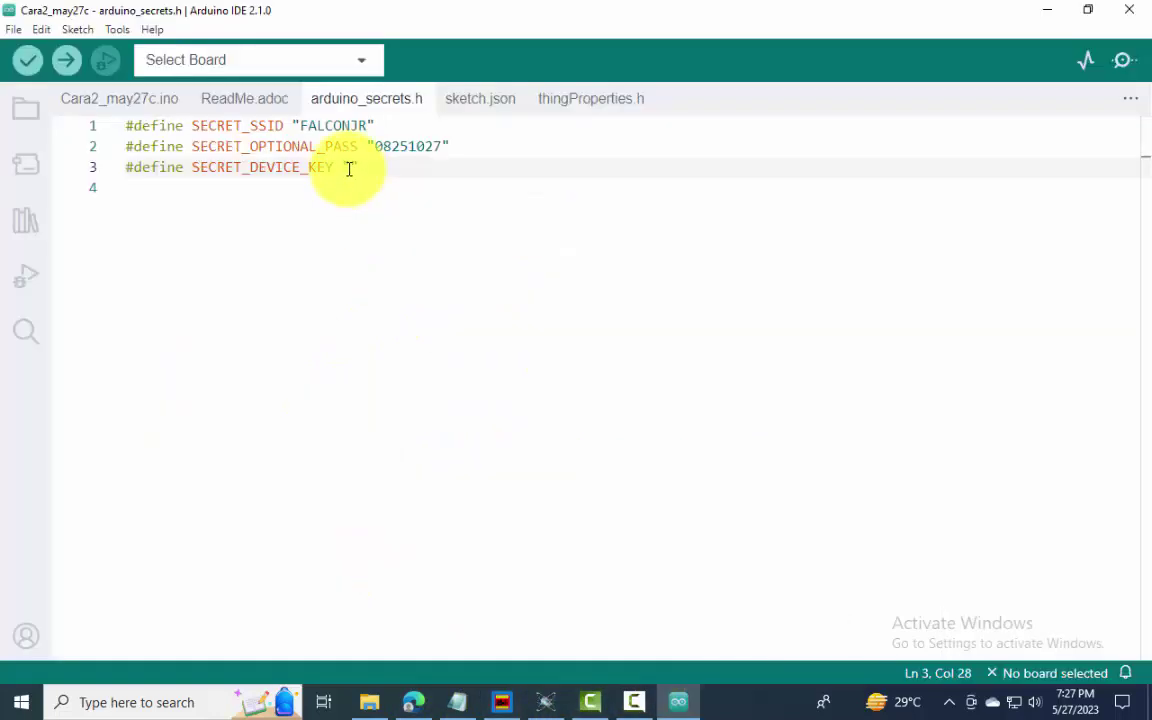
{"action": "key", "text": "ctrl+v"}
{"action": "left_click", "coordinate": [609, 99]}
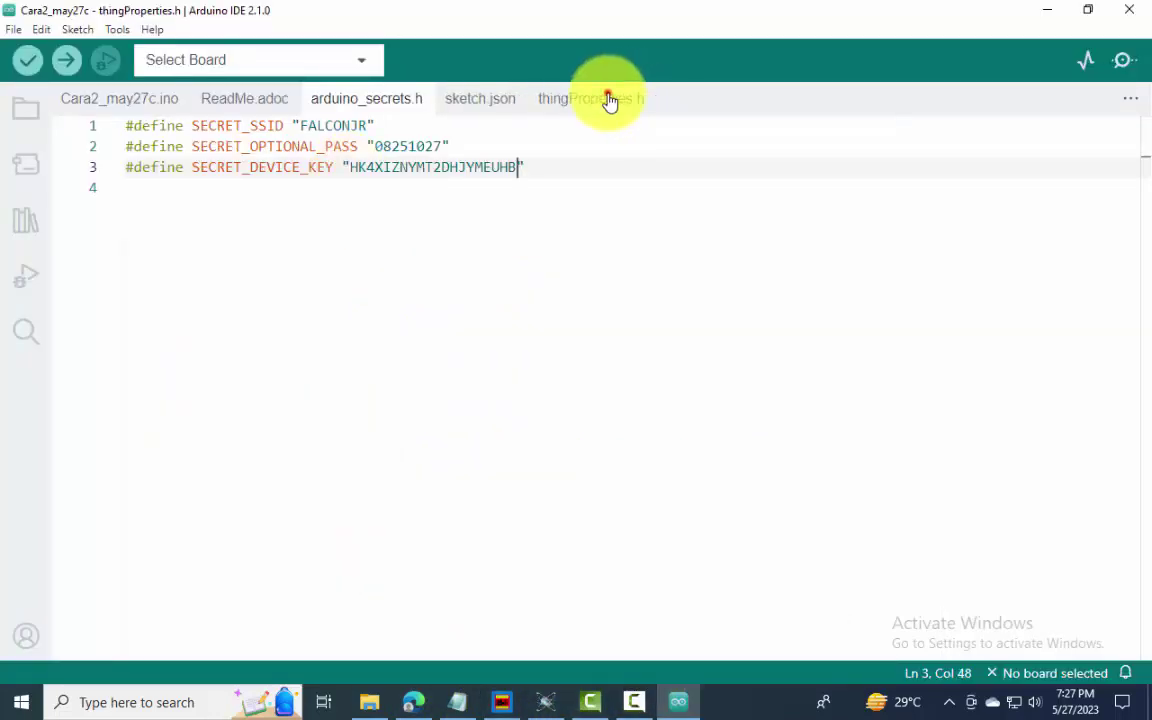
{"action": "left_click_drag", "start_coordinate": [716, 229], "coordinate": [417, 224]}
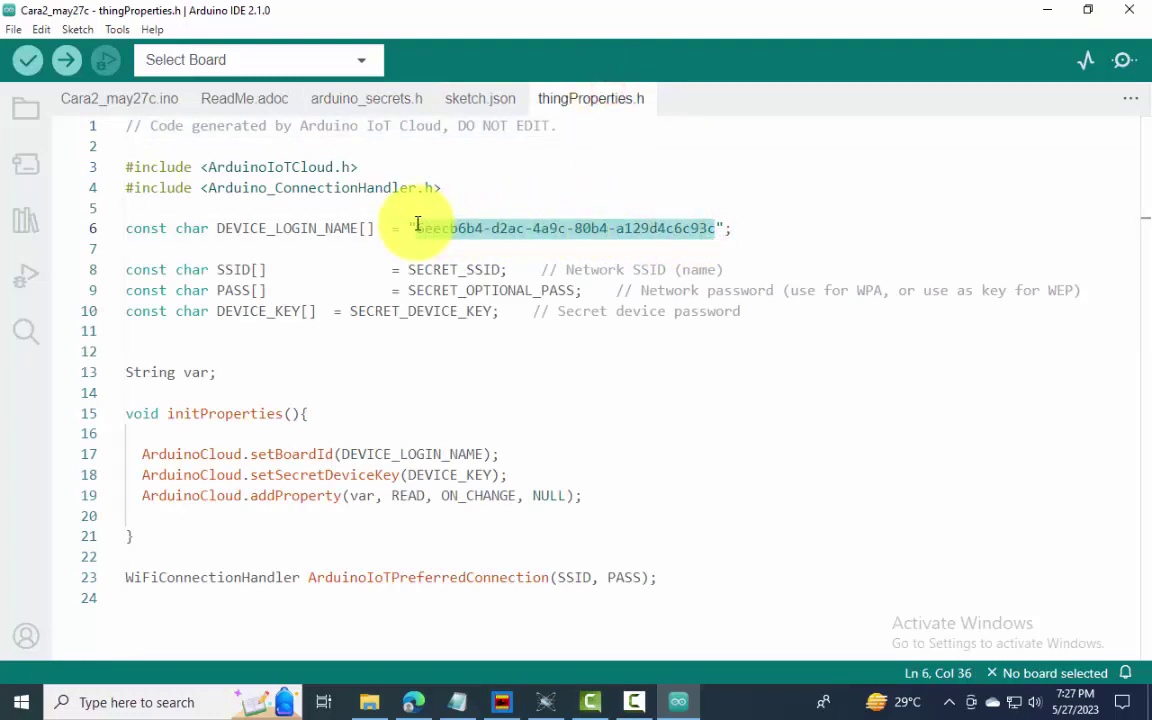
Step: Select the NodeMCU 1.0 (ESP-12E Module) board with the COM9 Serial Port (USB) for the sketch
{"action": "left_click", "coordinate": [311, 68]}
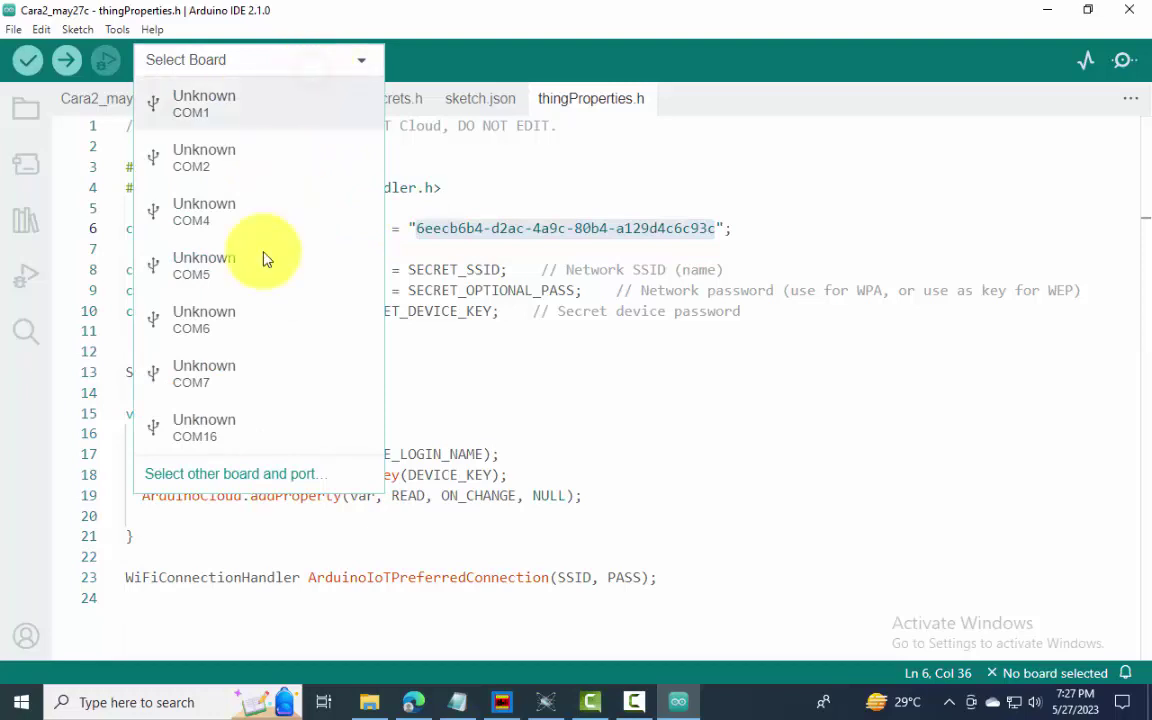
{"action": "left_click", "coordinate": [267, 476]}
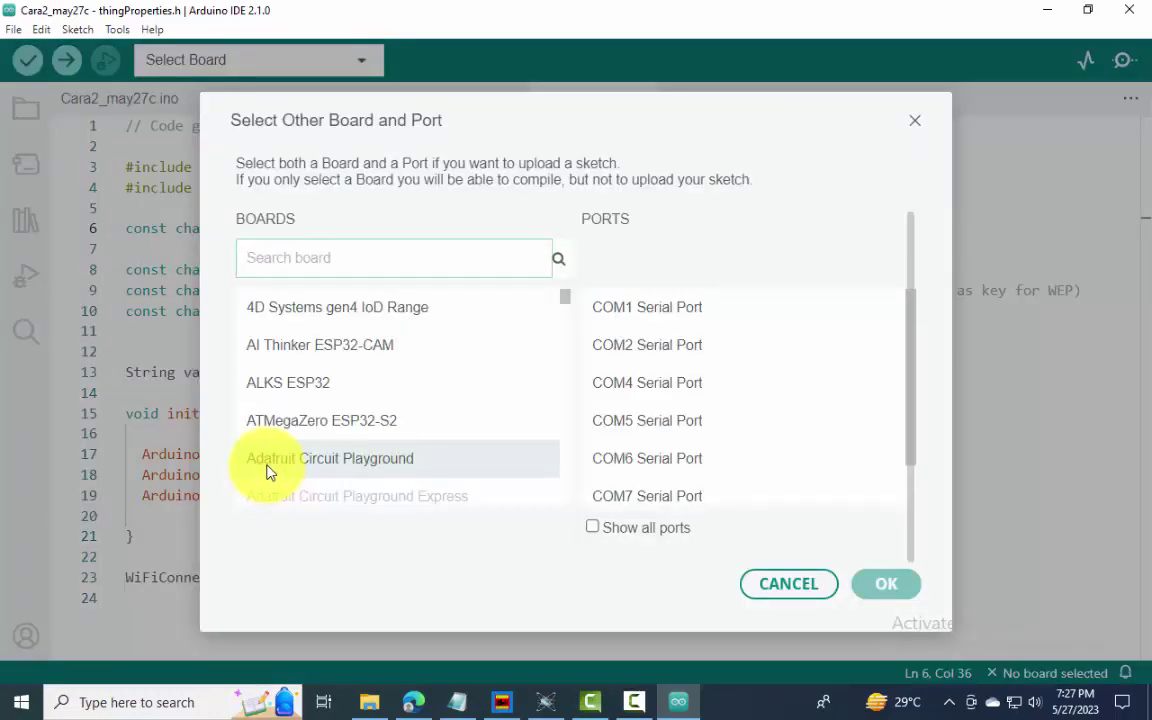
{"action": "type", "text": "nodemcu"}
{"action": "left_click", "coordinate": [395, 348]}
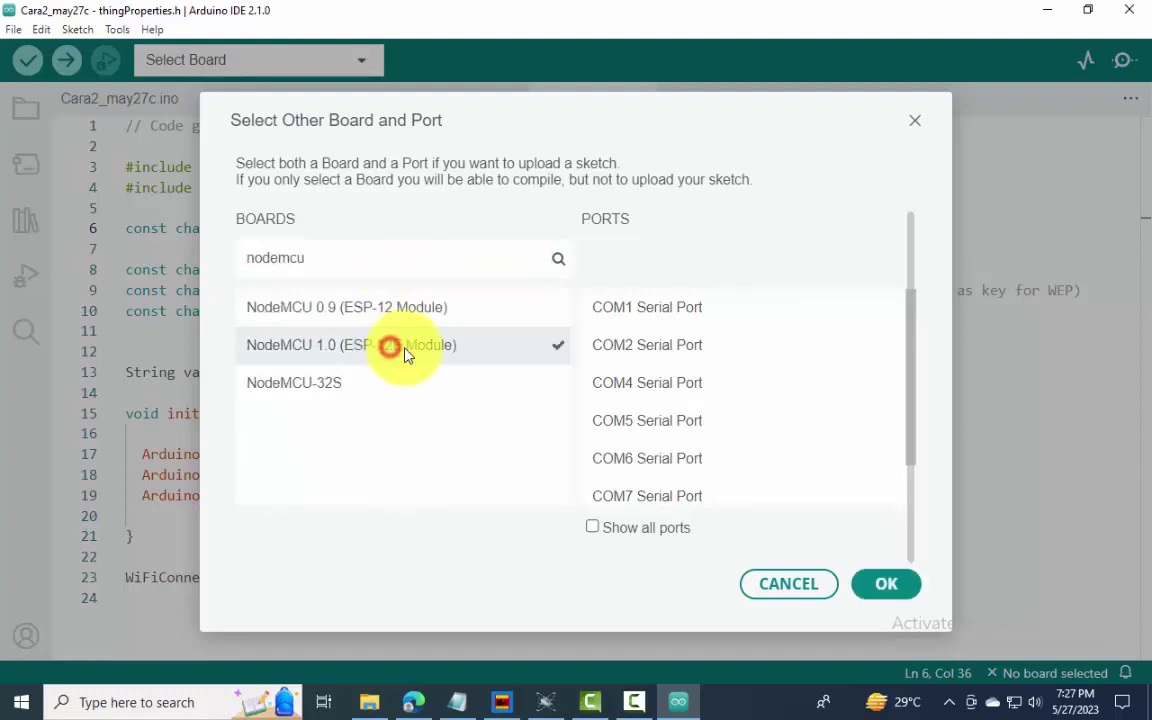
{"action": "left_click", "coordinate": [648, 529]}
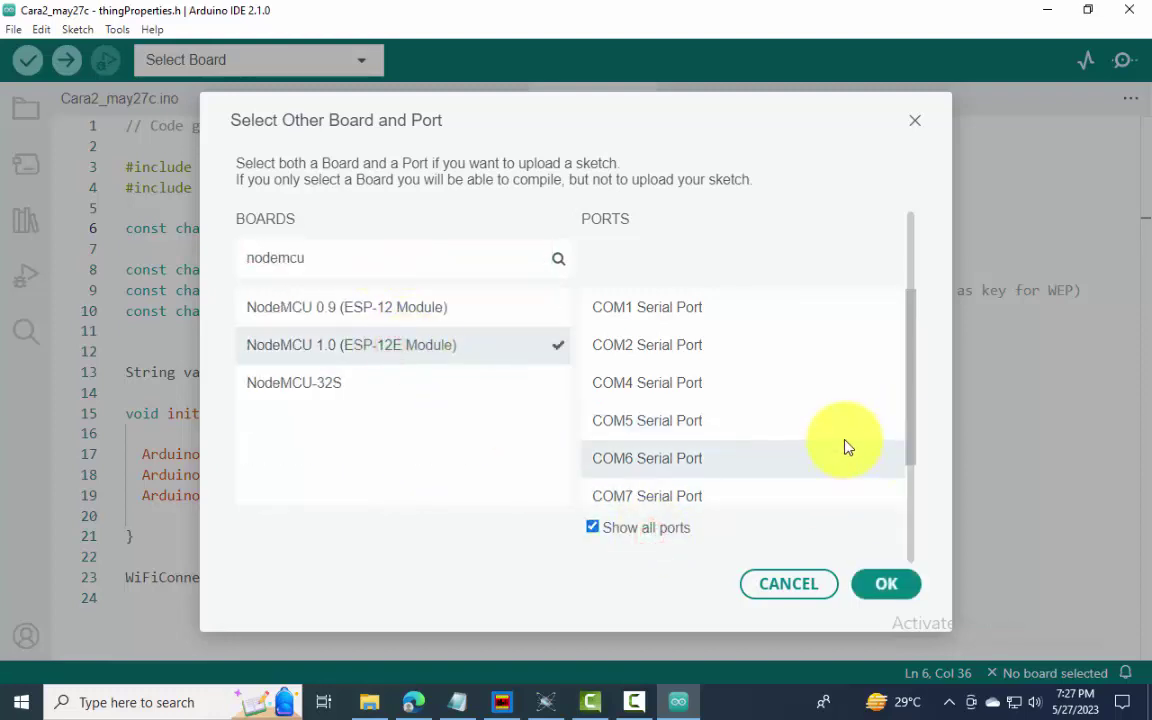
{"action": "scroll", "coordinate": [699, 500], "scroll_direction": "down", "scroll_amount": 1}
{"action": "left_click", "coordinate": [735, 487]}
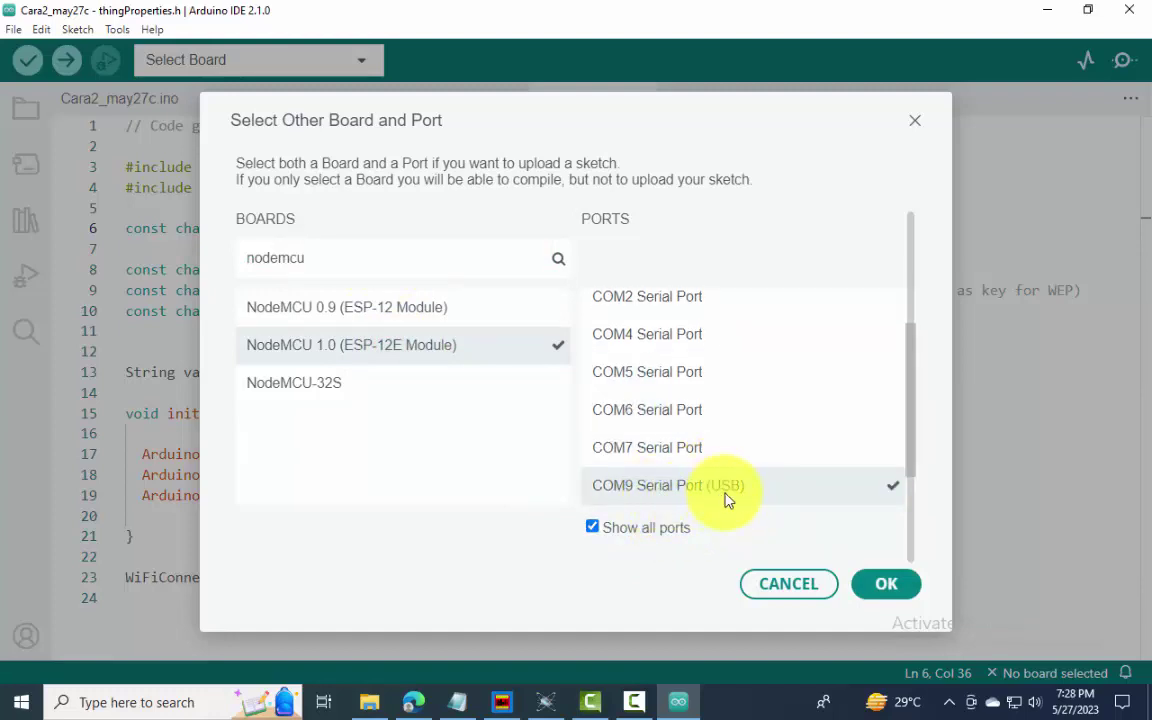
{"action": "left_click", "coordinate": [887, 584]}
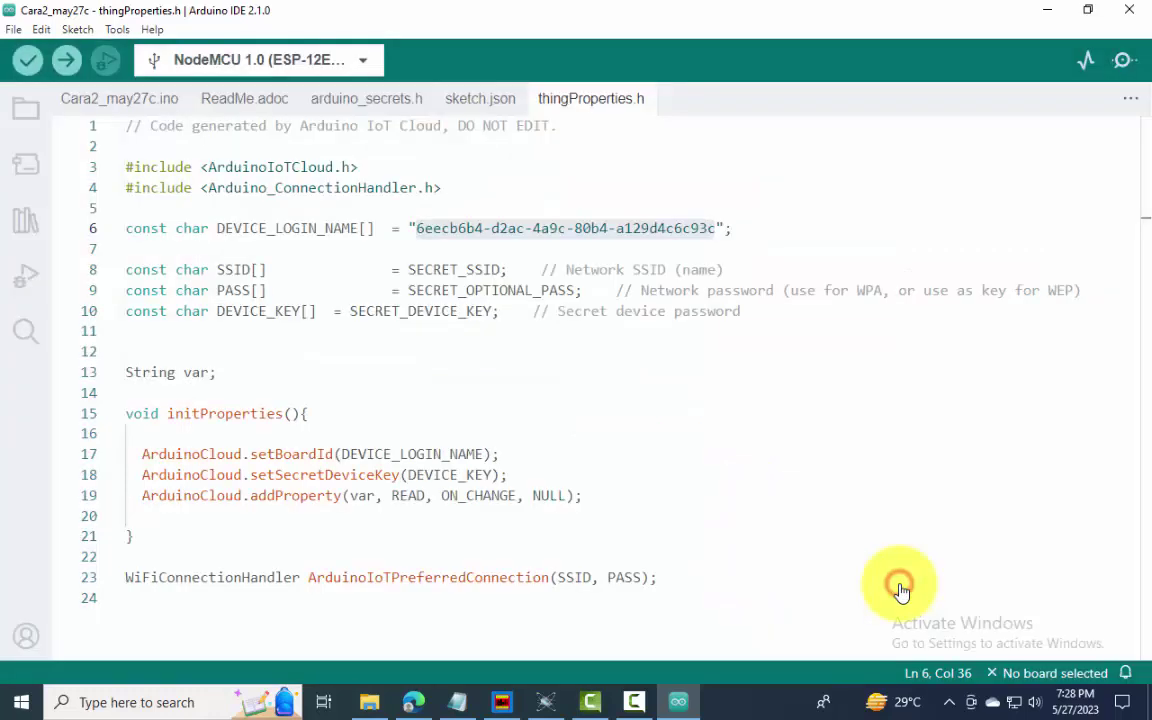
Step: Switch to the blog tutorial in the browser and review the four libraries that point 19 requires in Arduino IDE
{"action": "left_click", "coordinate": [11, 30]}
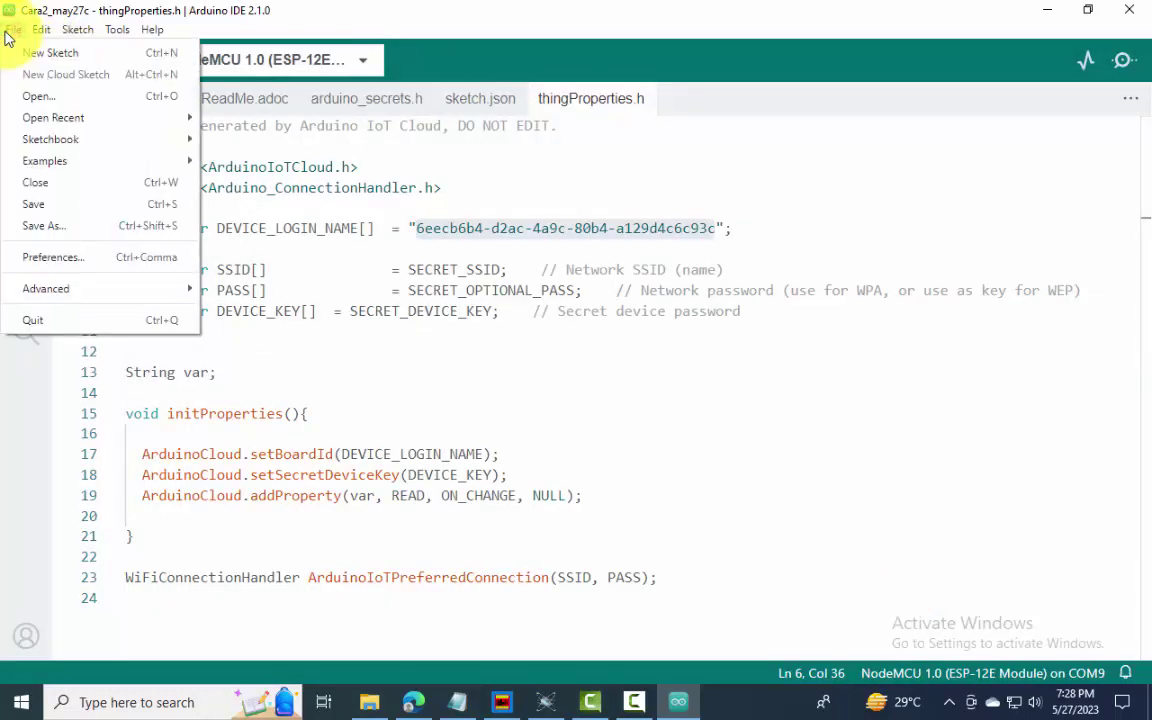
{"action": "left_click", "coordinate": [8, 440]}
{"action": "left_click", "coordinate": [415, 700]}
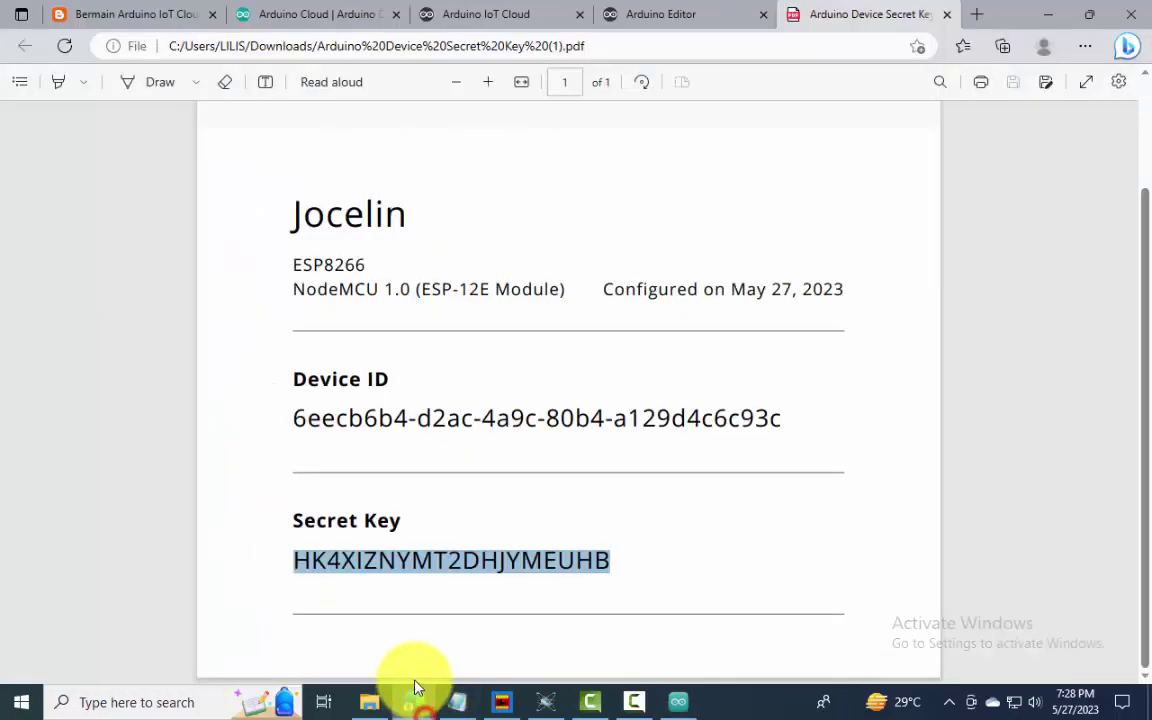
{"action": "left_click", "coordinate": [140, 14]}
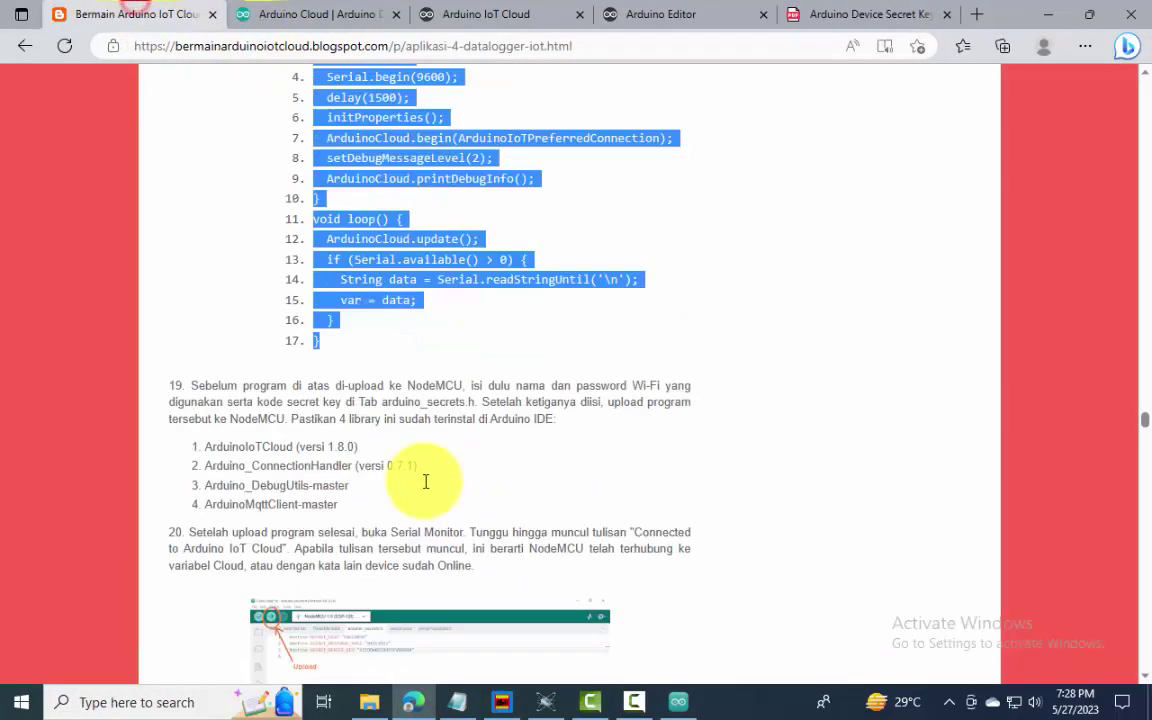
{"action": "scroll", "coordinate": [425, 487], "scroll_direction": "down", "scroll_amount": 4}
{"action": "scroll", "coordinate": [424, 483], "scroll_direction": "up", "scroll_amount": 2}
{"action": "left_click_drag", "start_coordinate": [342, 434], "coordinate": [212, 393]}
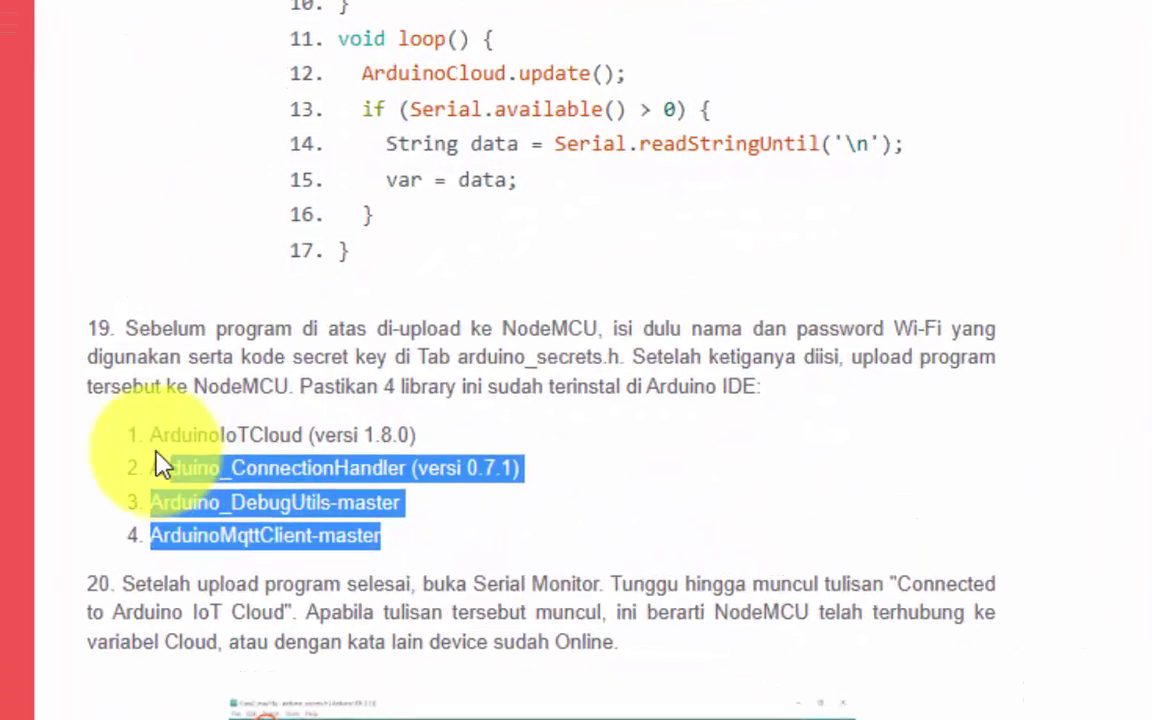
{"action": "left_click_drag", "start_coordinate": [164, 455], "coordinate": [141, 436]}
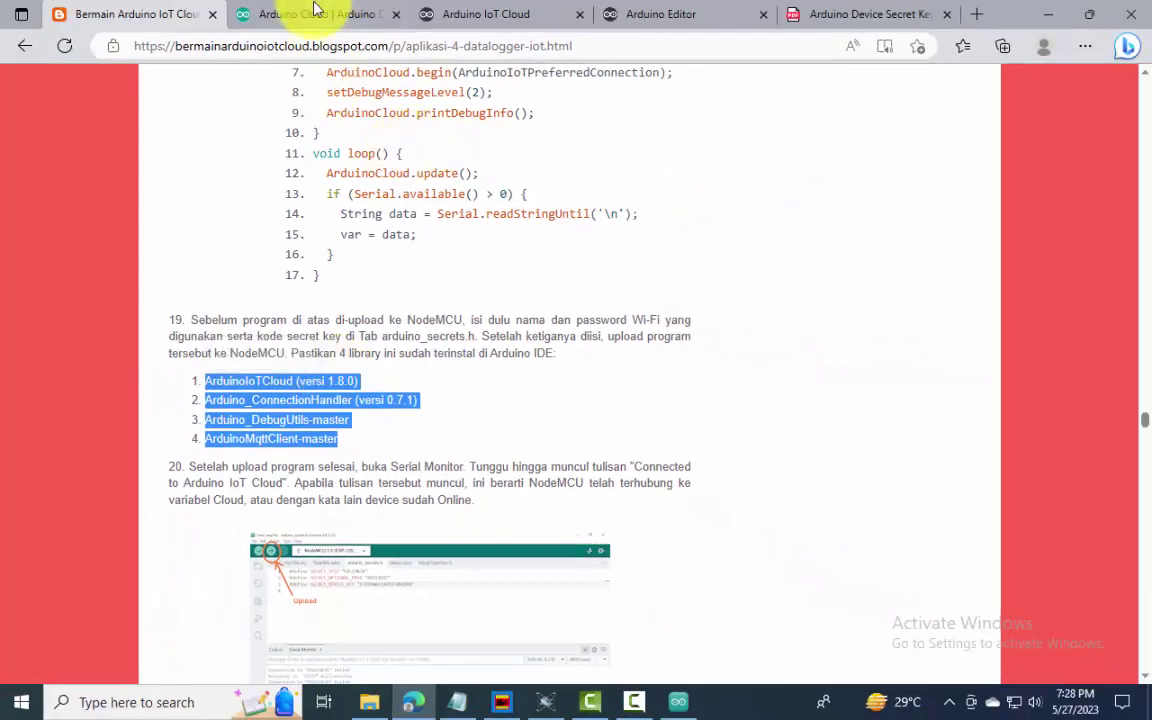
Step: Return to Arduino IDE, upload the sketch to the NodeMCU, and open the Serial Monitor to check the cloud connection
{"action": "key", "text": "alt+Tab"}
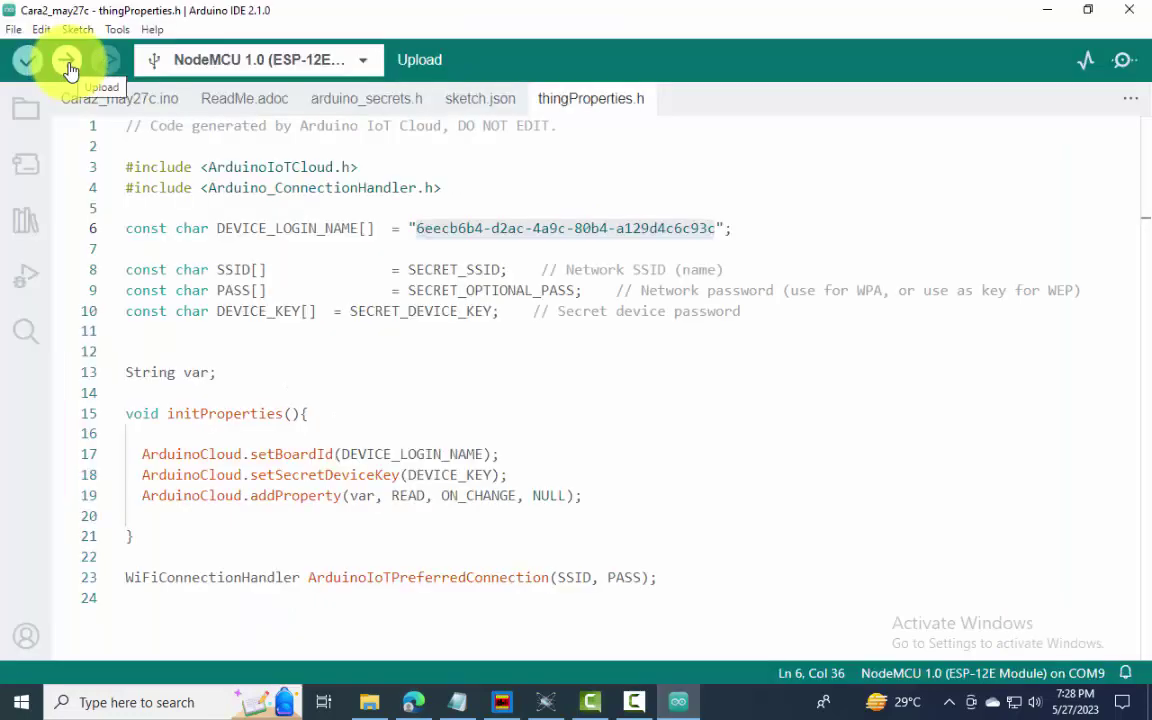
{"action": "left_click", "coordinate": [67, 64]}
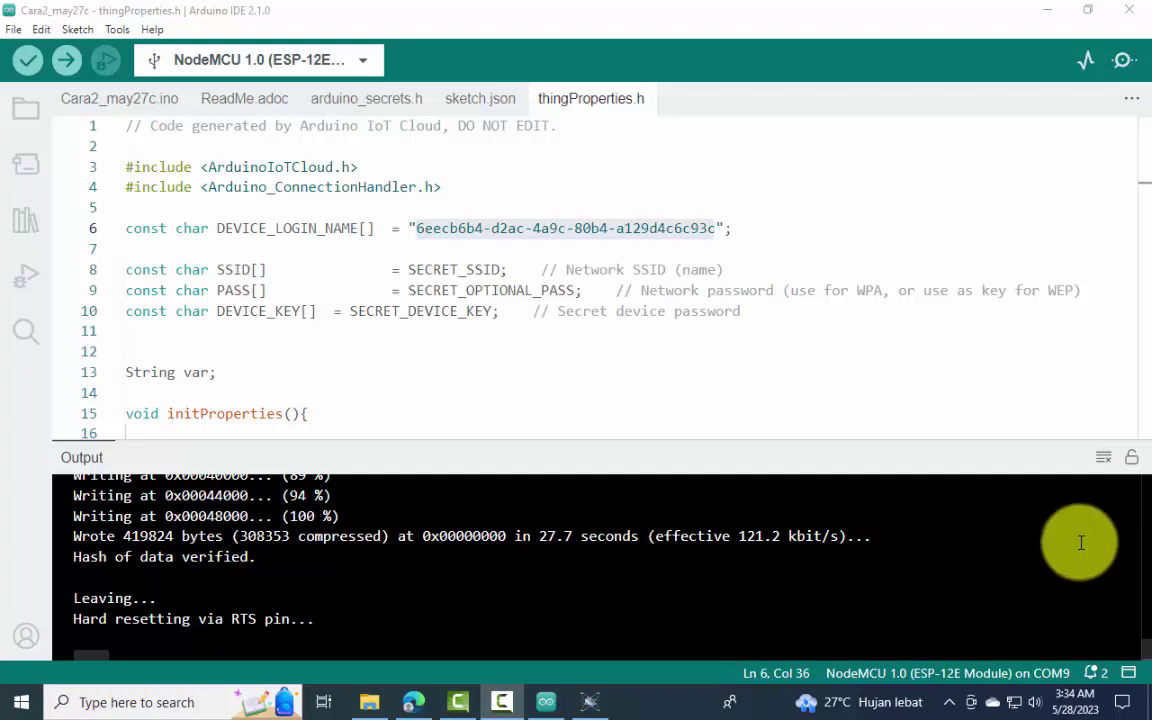
{"action": "left_click", "coordinate": [1124, 62]}
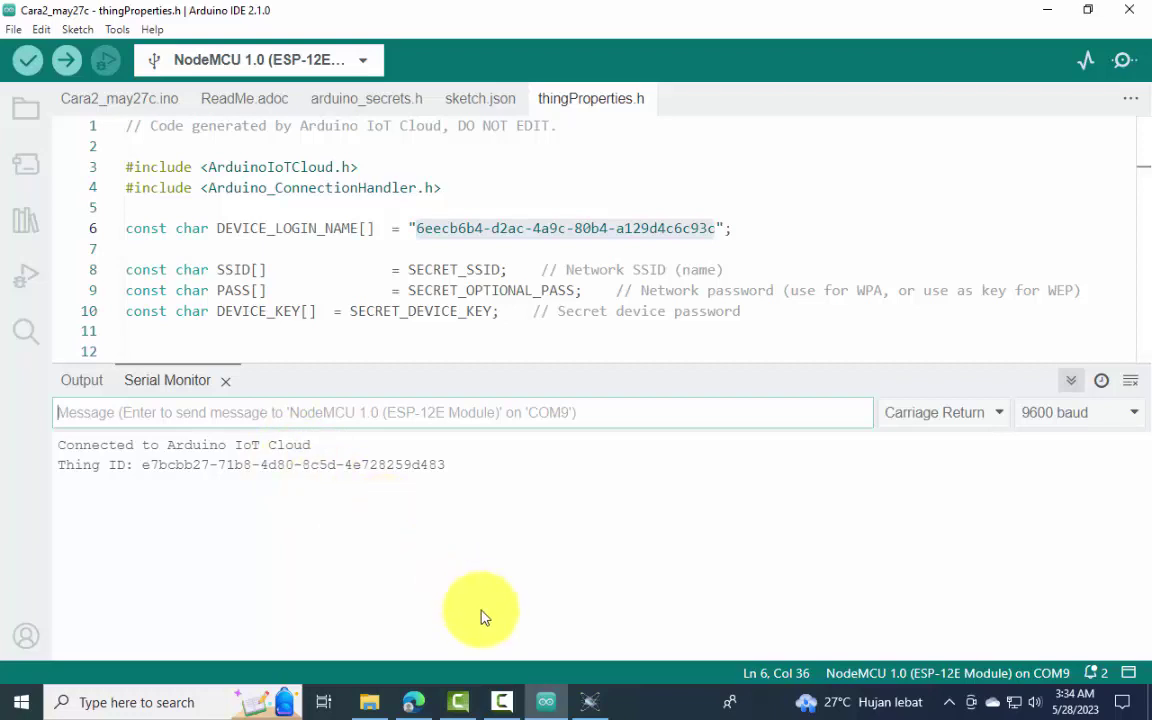
Step: Switch to Arduino IoT Cloud in the browser, open the Cara2 Thing, and check its associated device's status
{"action": "left_click", "coordinate": [415, 700]}
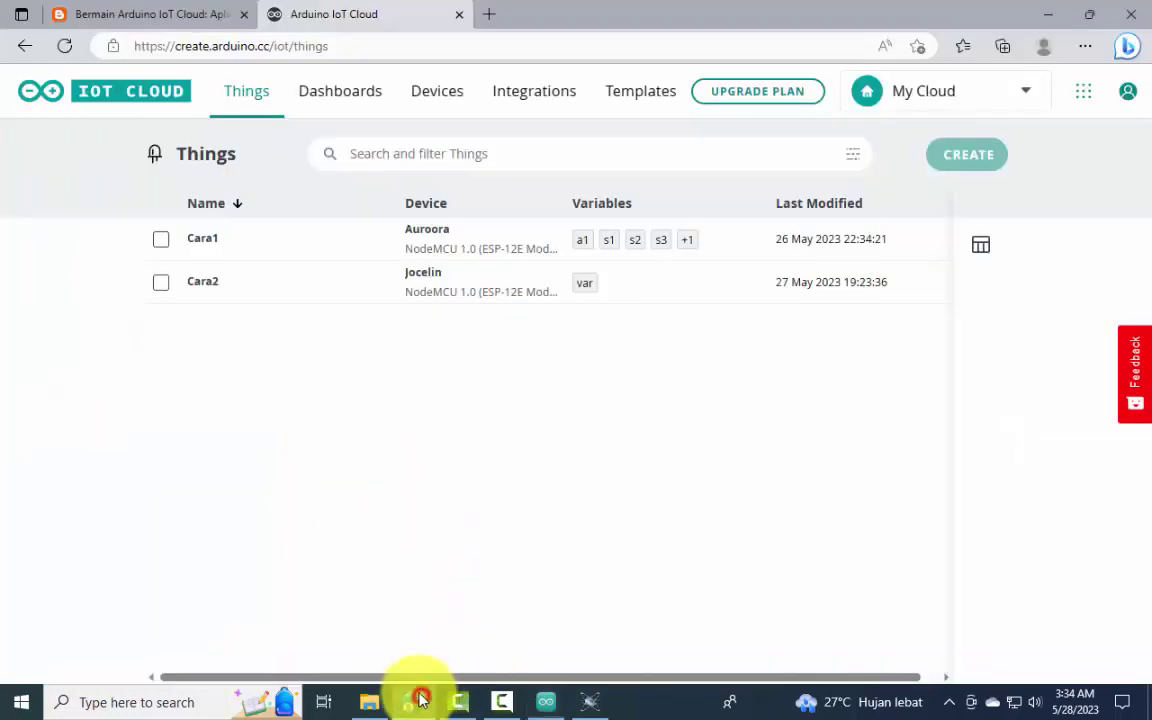
{"action": "left_click", "coordinate": [201, 287]}
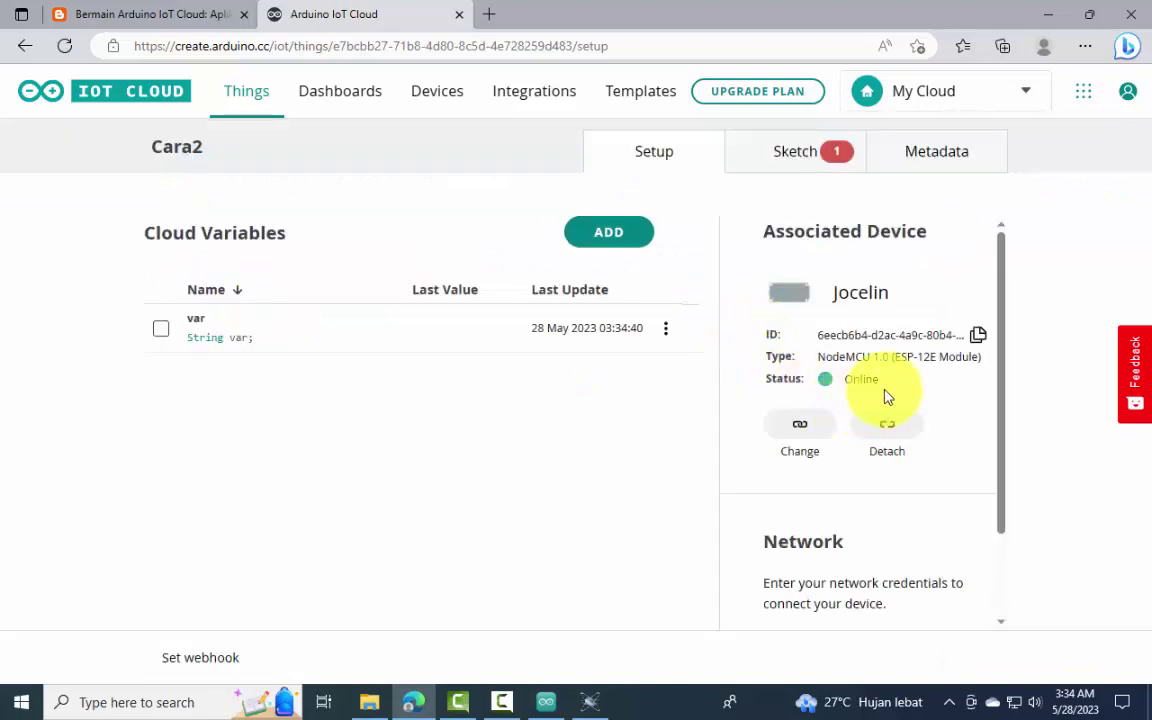
{"action": "mouse_move", "coordinate": [826, 380]}
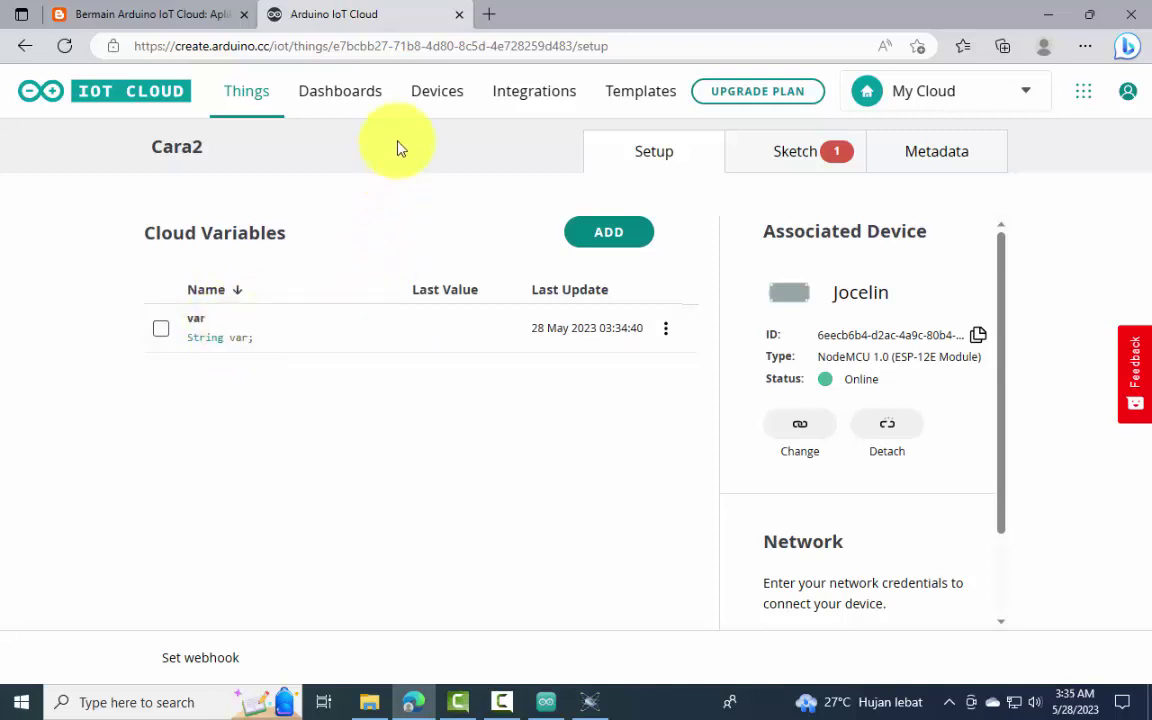
Step: Create a dashboard named Cara2 and add a widget generated from the Cara2 Thing's var variable
{"action": "left_click", "coordinate": [345, 91]}
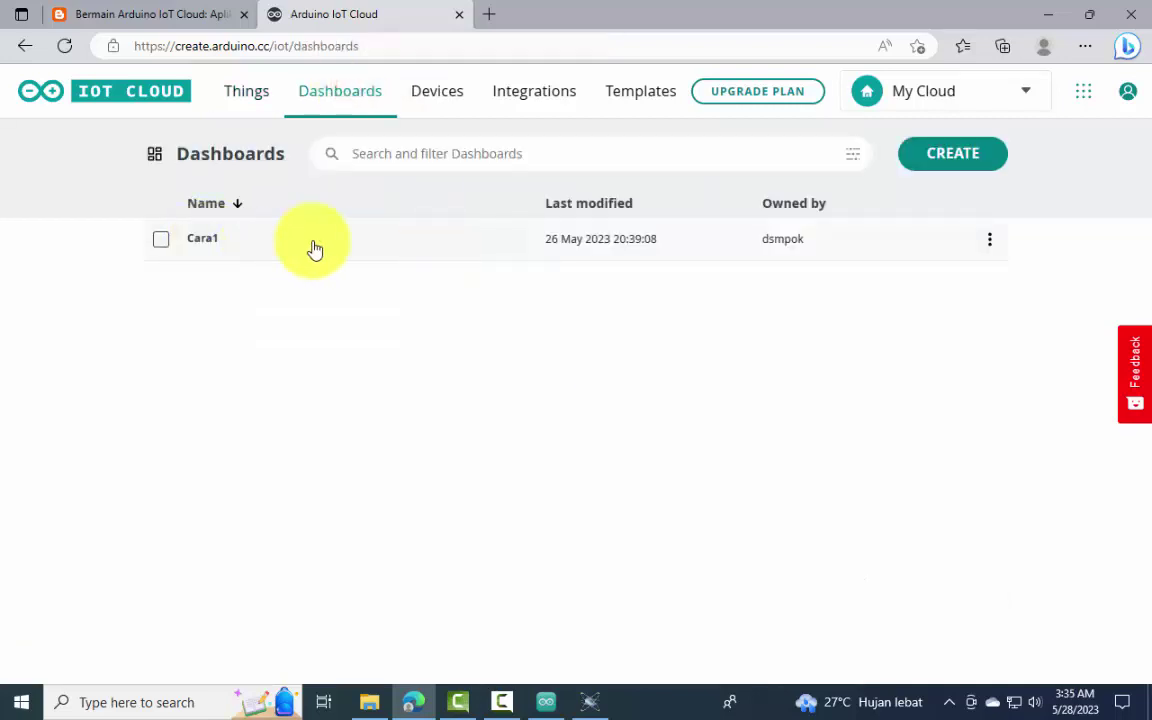
{"action": "left_click", "coordinate": [950, 160]}
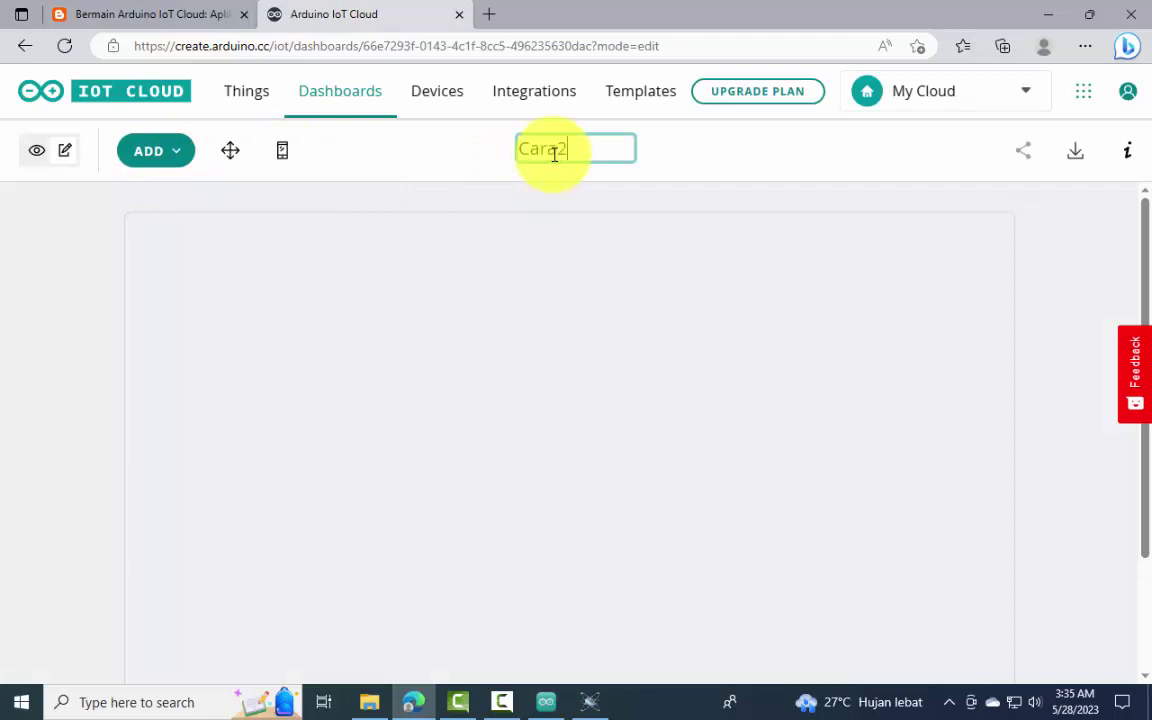
{"action": "left_click", "coordinate": [162, 151]}
{"action": "left_click", "coordinate": [347, 229]}
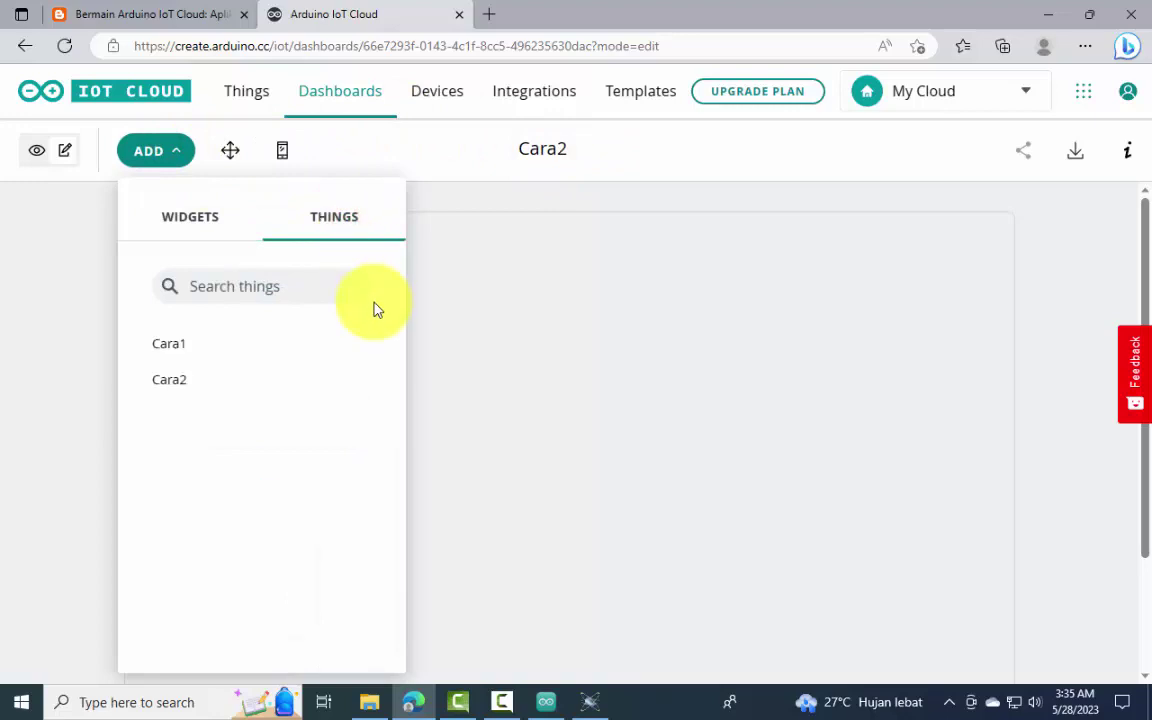
{"action": "left_click", "coordinate": [180, 388]}
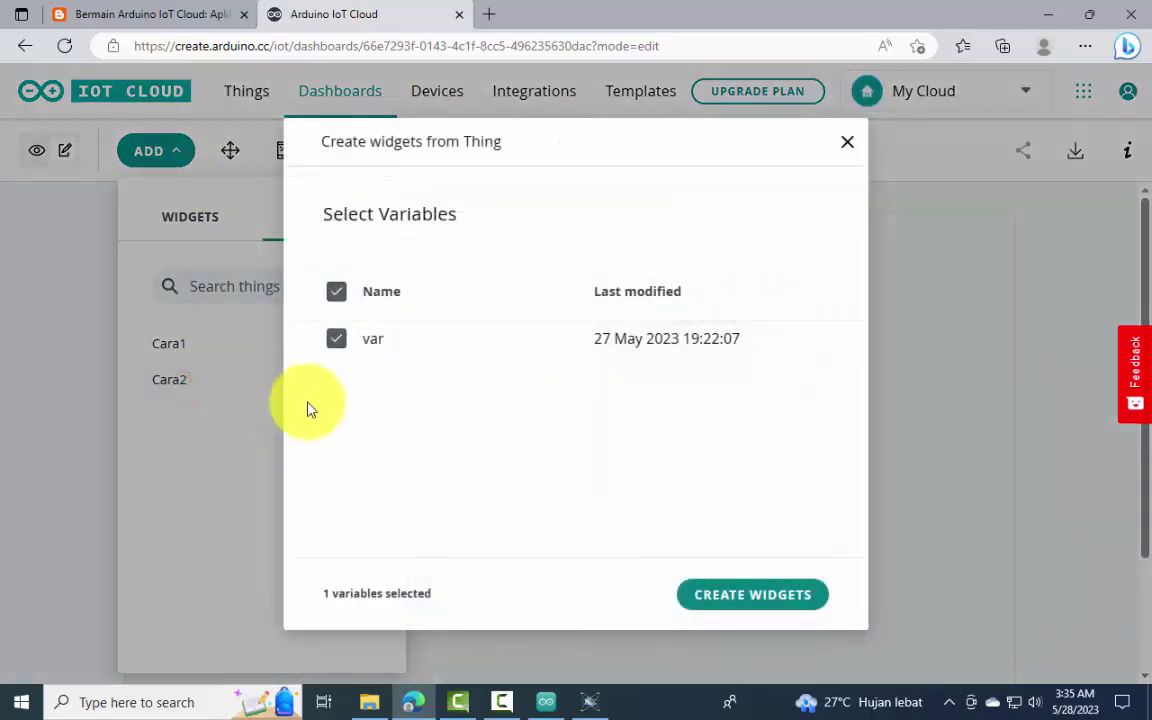
{"action": "left_click", "coordinate": [759, 599]}
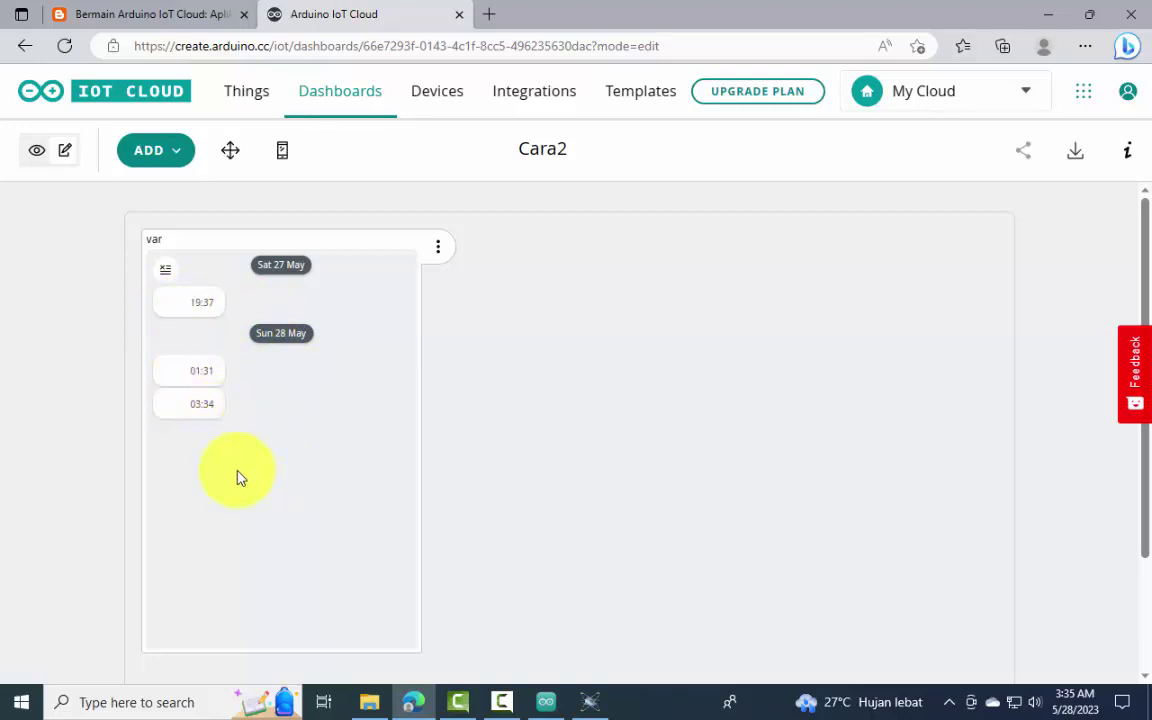
Step: Switch to Proteus, run the simulation of the Cara2 schematic to check the Virtual Terminal output, and stop it
{"action": "left_click", "coordinate": [590, 701]}
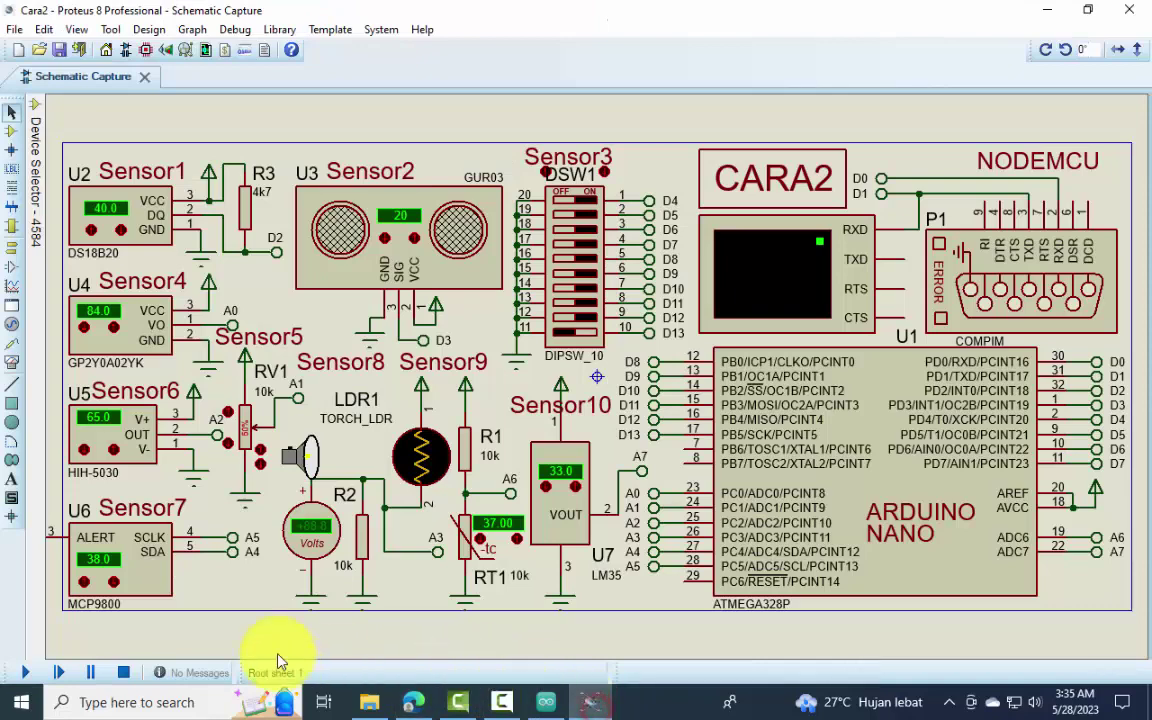
{"action": "left_click", "coordinate": [24, 672]}
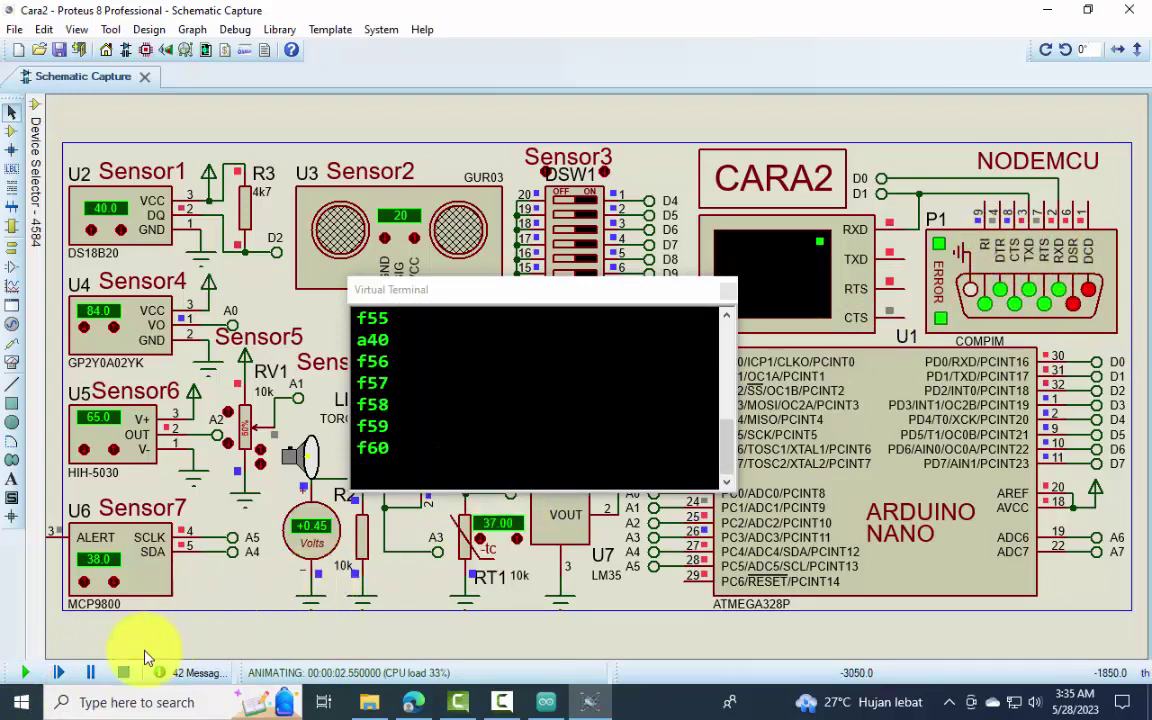
{"action": "left_click", "coordinate": [124, 672]}
Step: Check the serial port settings of the COMPIM component P1 and start the simulation
{"action": "double_click", "coordinate": [1022, 255]}
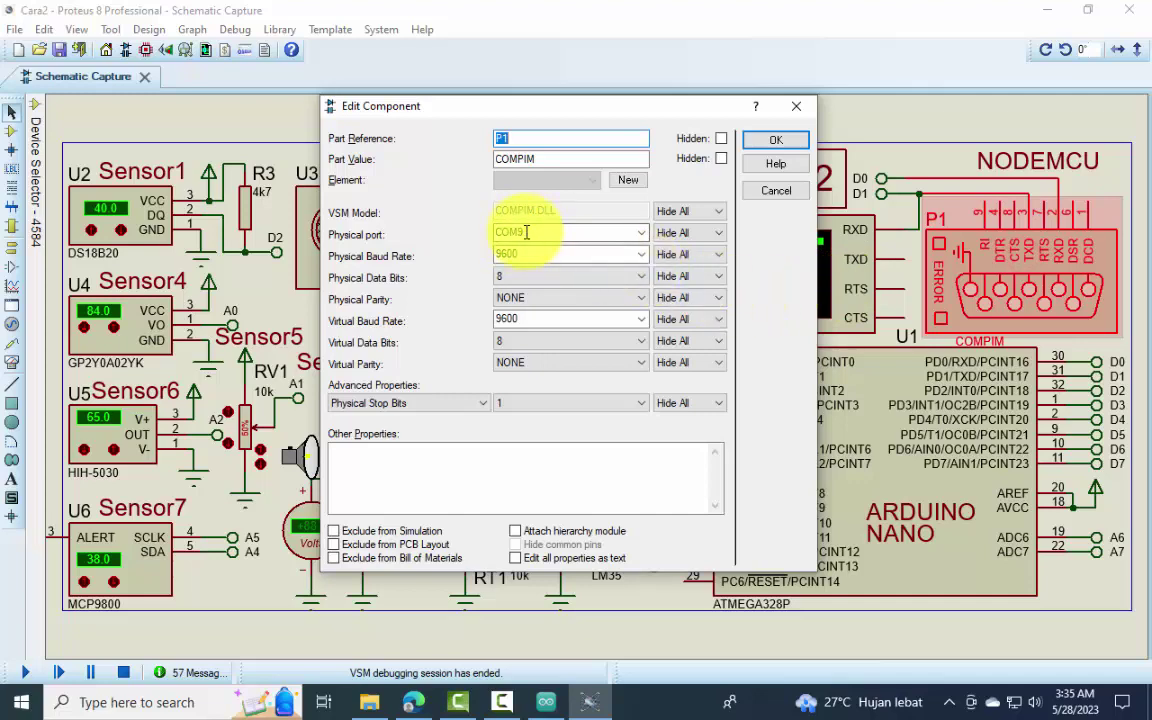
{"action": "left_click", "coordinate": [778, 141]}
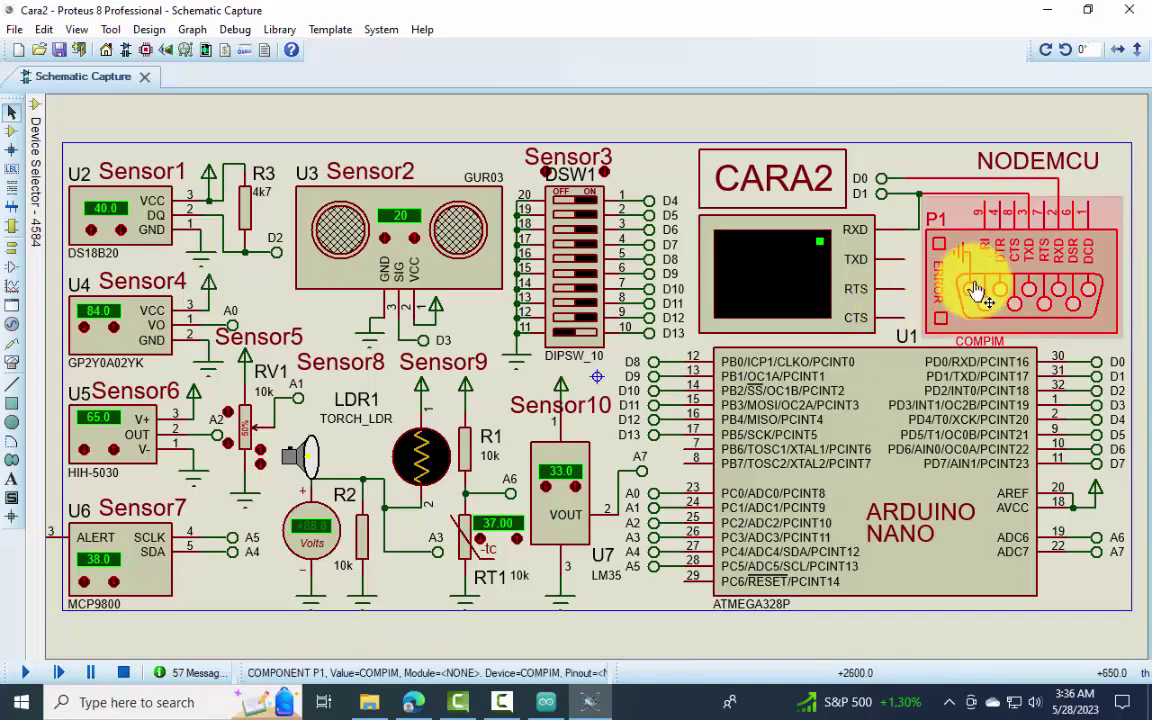
{"action": "left_click", "coordinate": [22, 673]}
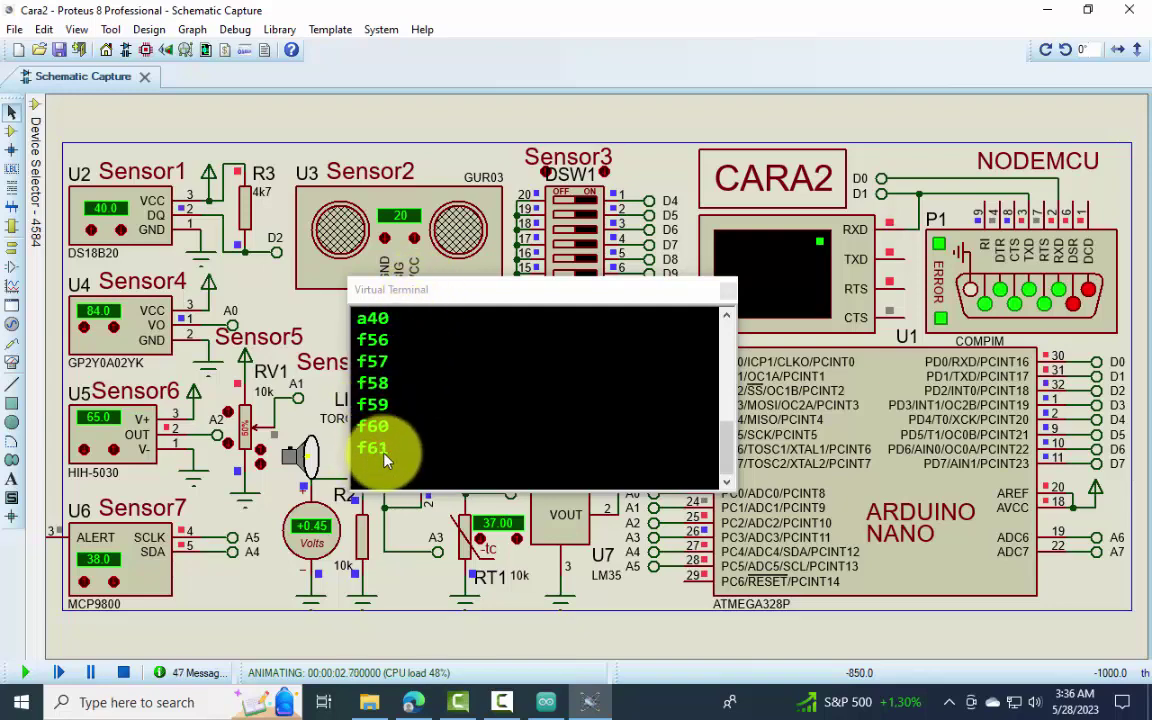
Step: Shrink the Proteus window beside the Arduino IoT Cloud dashboard and move the Virtual Terminal clear of the var widget
{"action": "left_click", "coordinate": [1088, 9]}
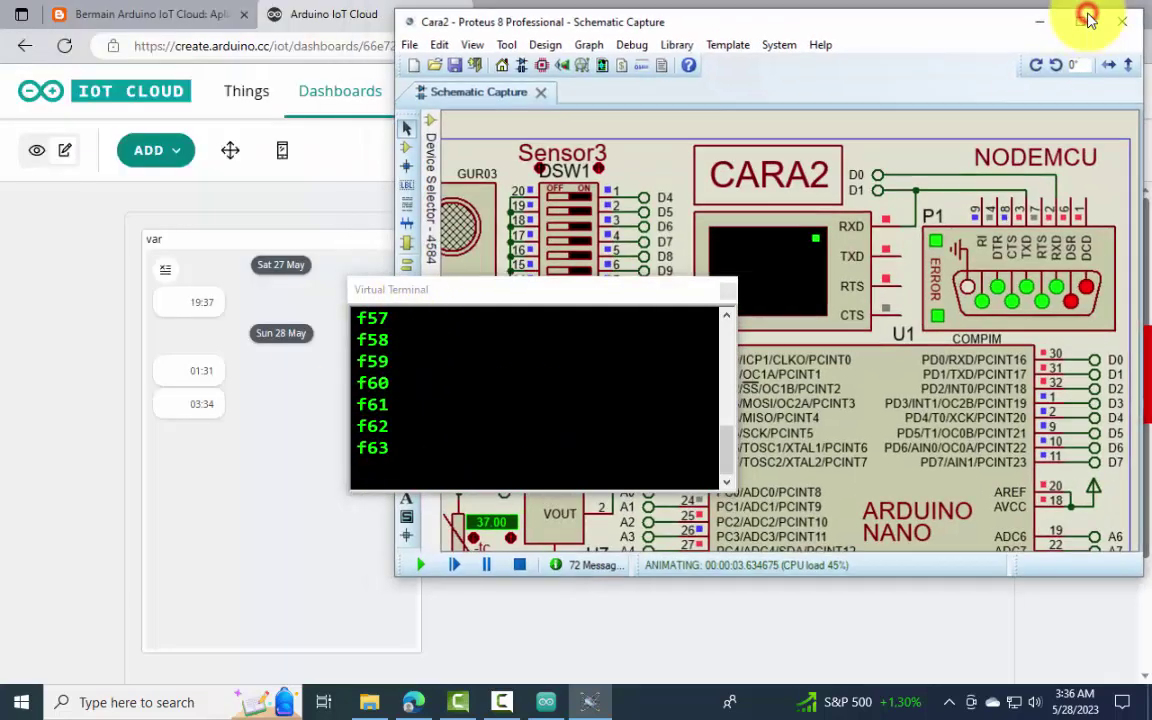
{"action": "left_click_drag", "start_coordinate": [668, 578], "coordinate": [640, 688]}
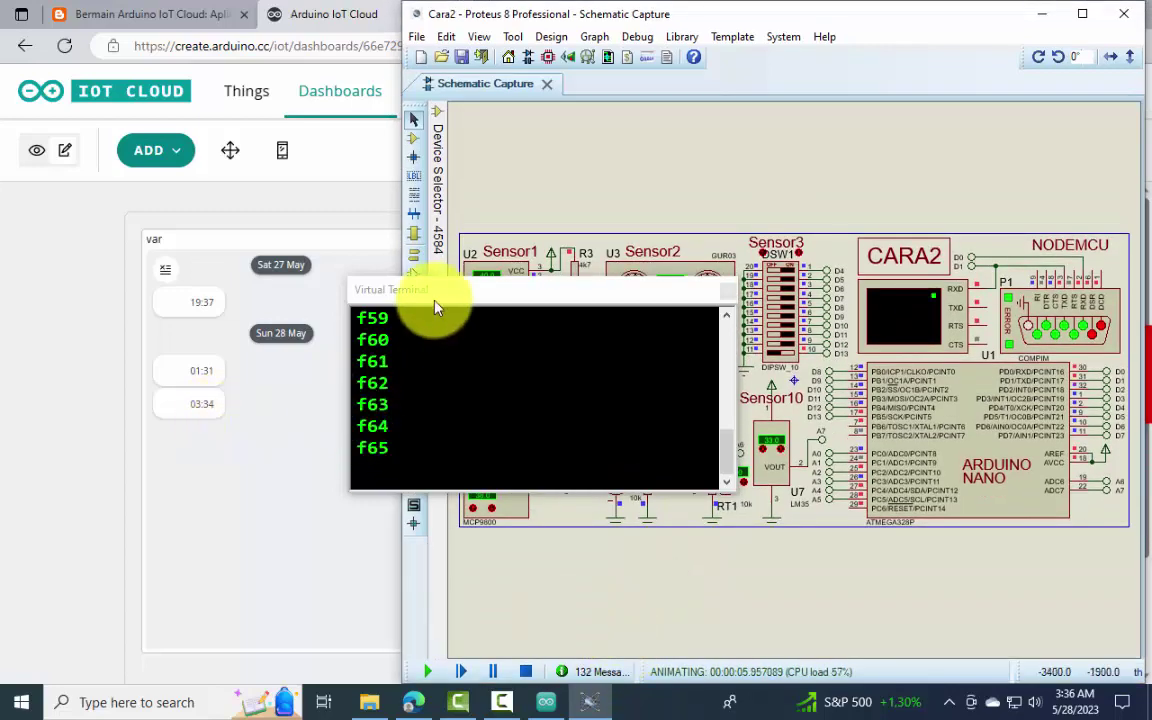
{"action": "left_click_drag", "start_coordinate": [438, 292], "coordinate": [823, 383]}
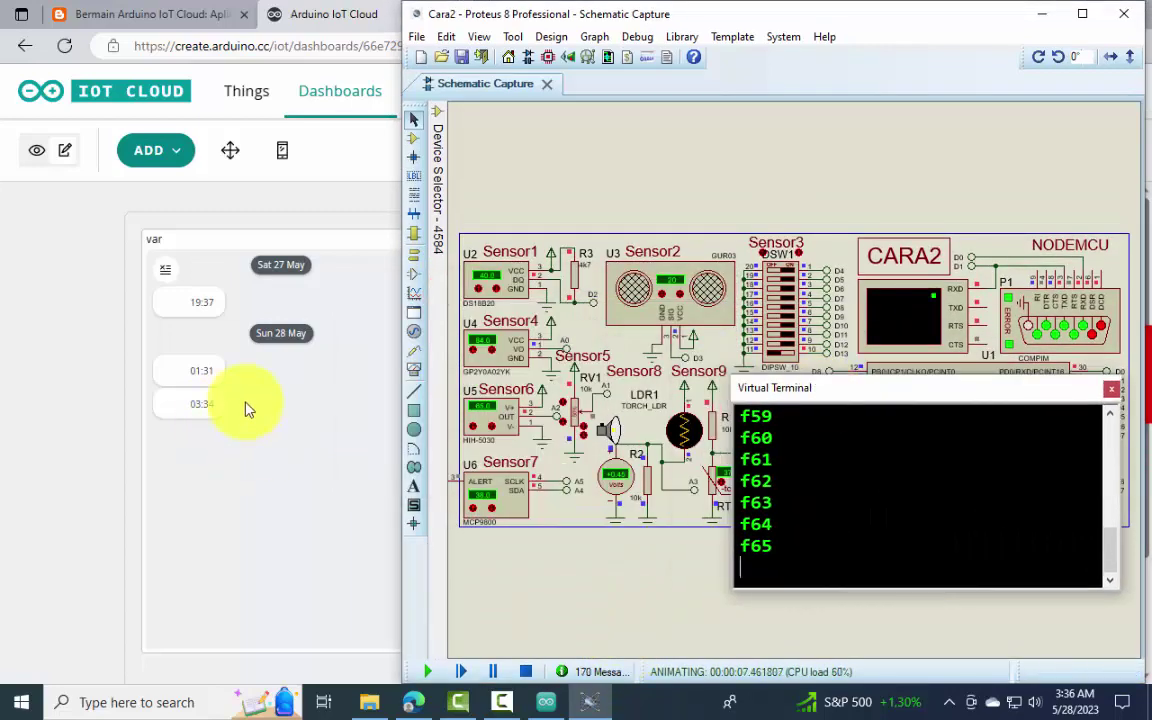
Step: Switch to Arduino IDE, close its Serial Monitor, and minimize the IDE window
{"action": "left_click", "coordinate": [67, 237]}
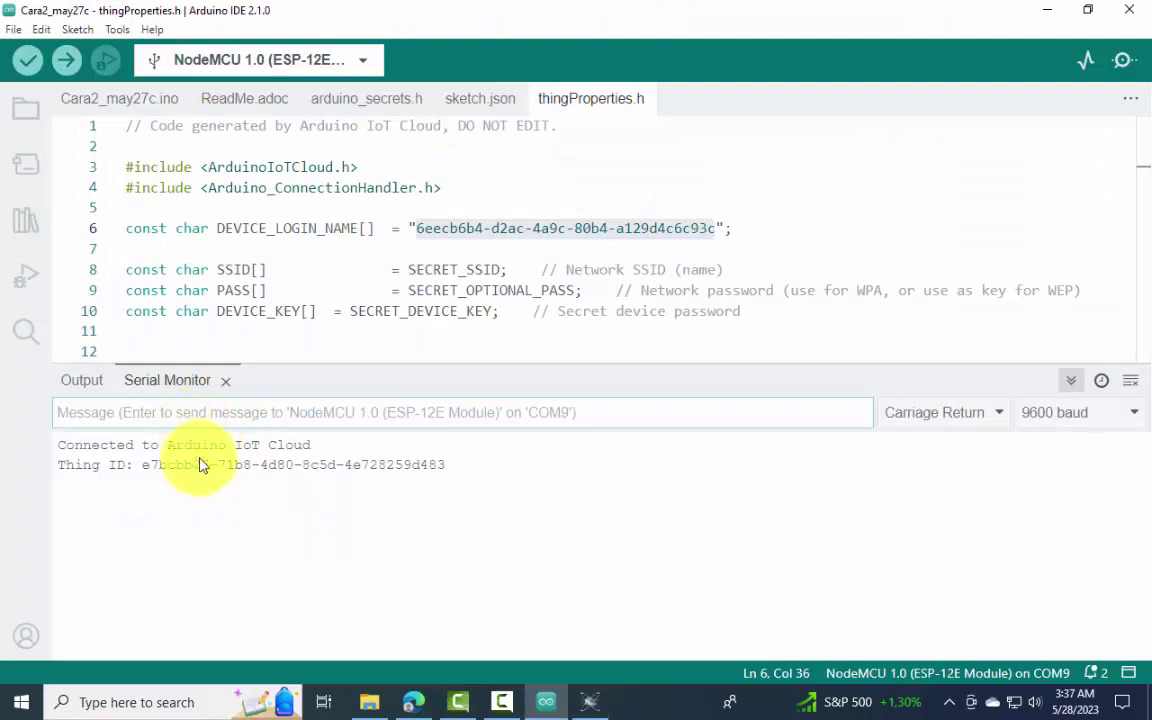
{"action": "left_click", "coordinate": [226, 384]}
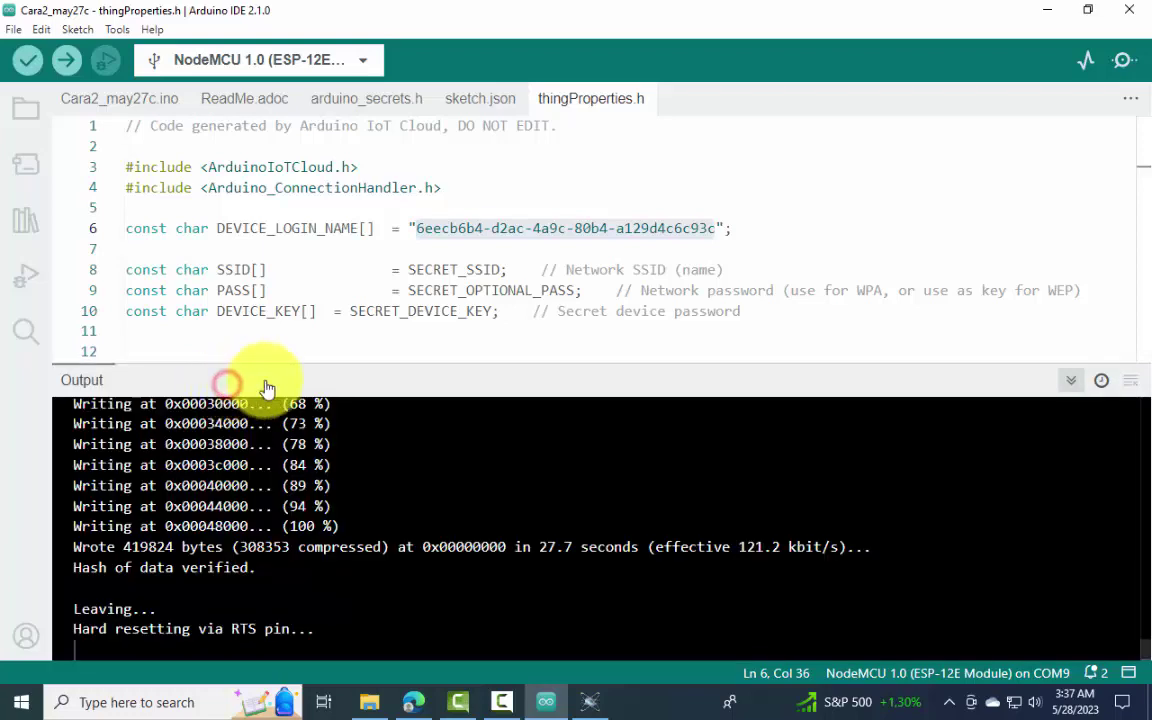
{"action": "left_click", "coordinate": [1060, 15]}
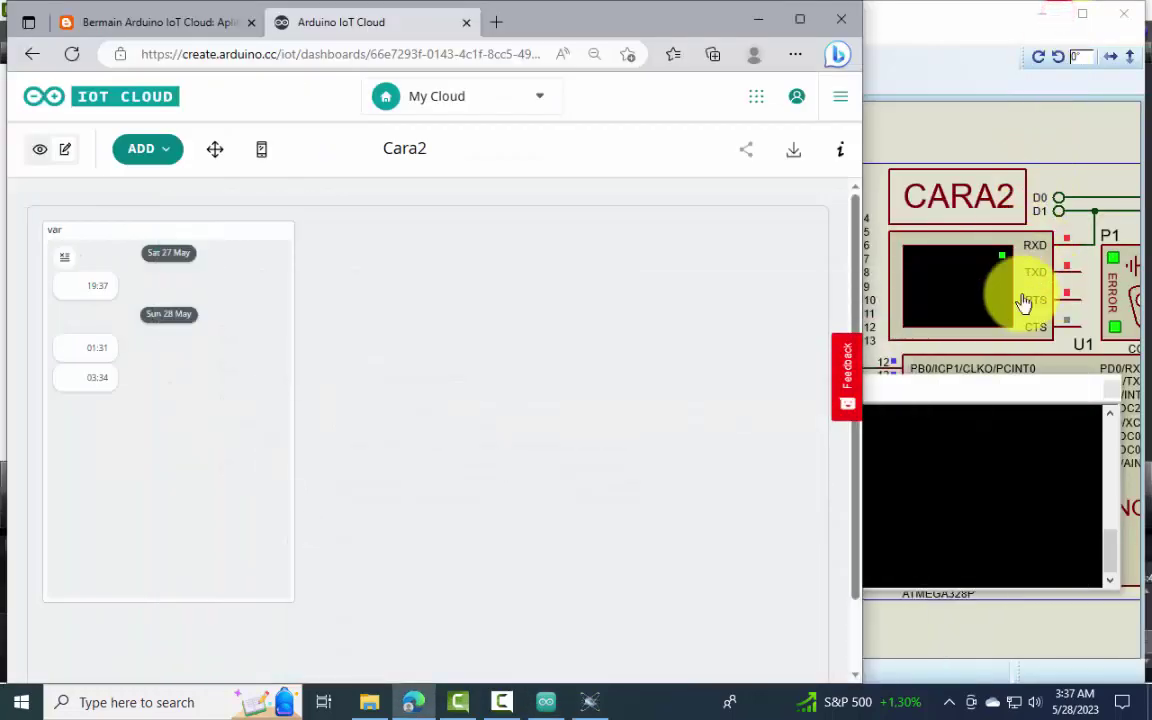
Step: Return to Proteus, place its window beside the dashboard's var widget, and restart the Cara2 simulation
{"action": "left_click", "coordinate": [1030, 248]}
{"action": "left_click_drag", "start_coordinate": [897, 187], "coordinate": [1143, 235]}
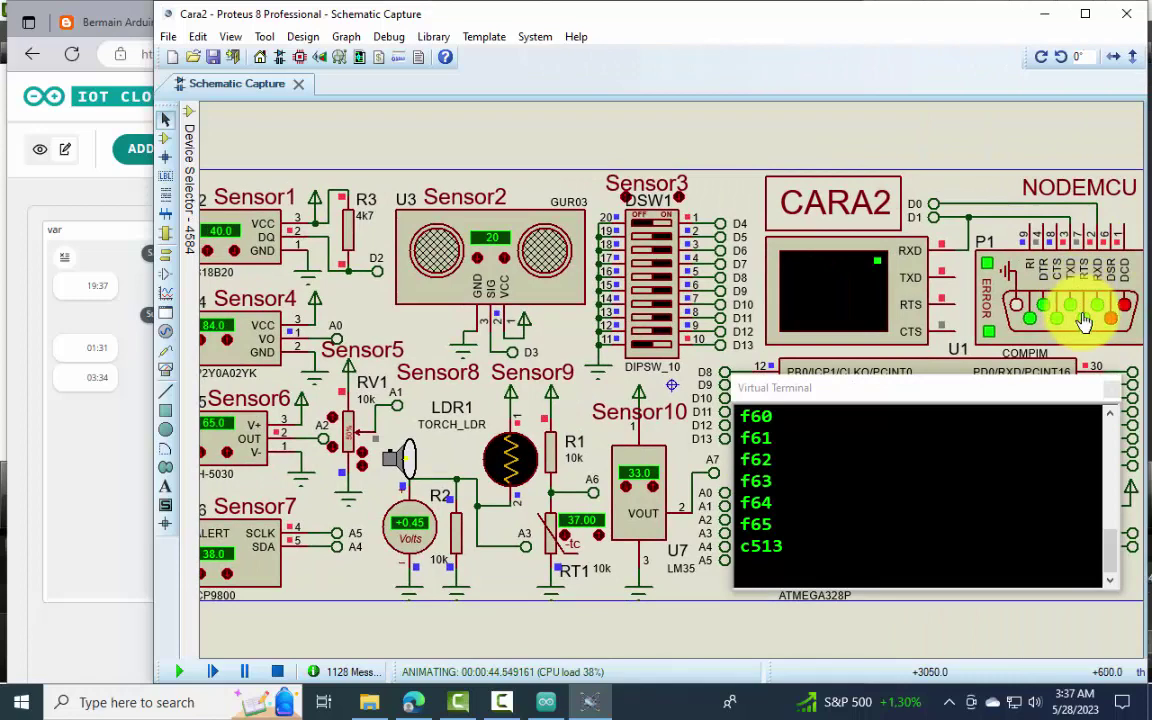
{"action": "left_click", "coordinate": [296, 664]}
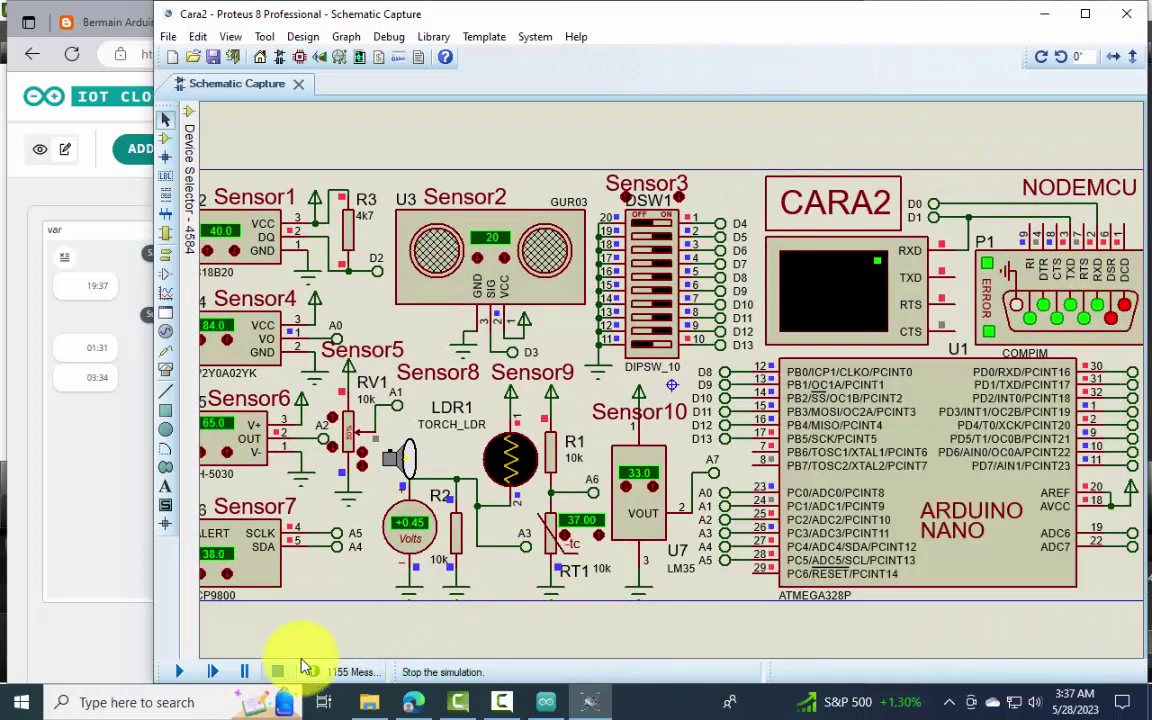
{"action": "left_click", "coordinate": [179, 674]}
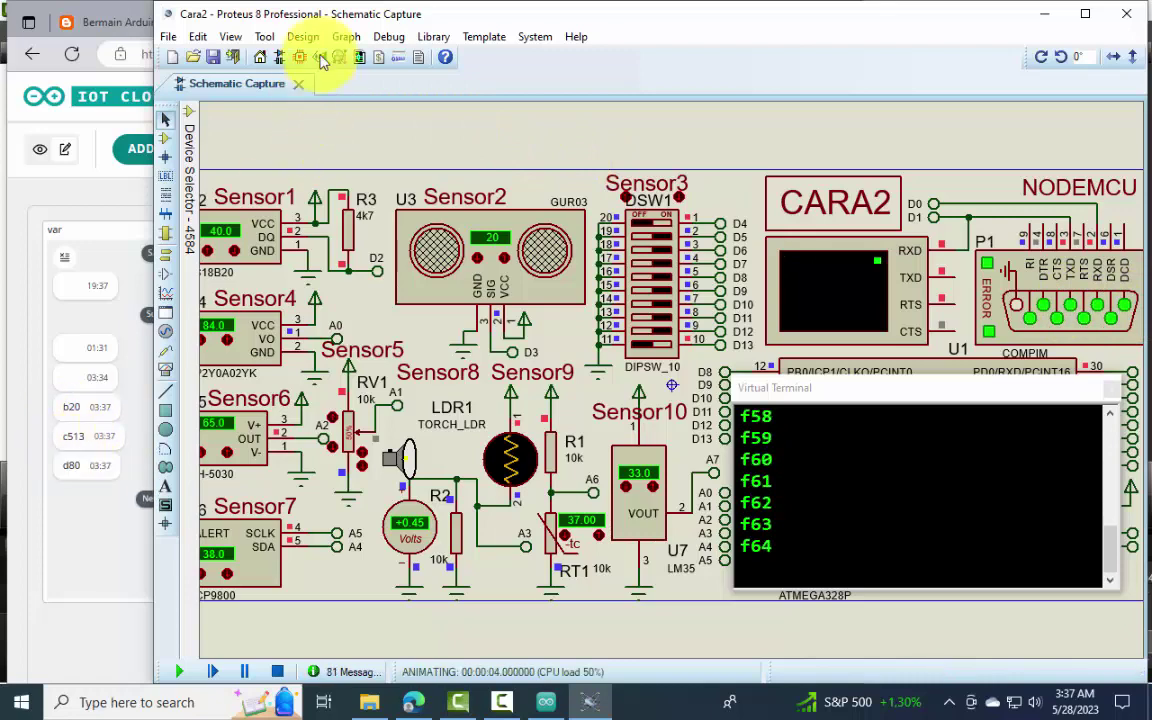
Step: Uncover the dashboard's var widget and review the sensor messages arriving from the simulation
{"action": "left_click_drag", "start_coordinate": [340, 14], "coordinate": [483, 62]}
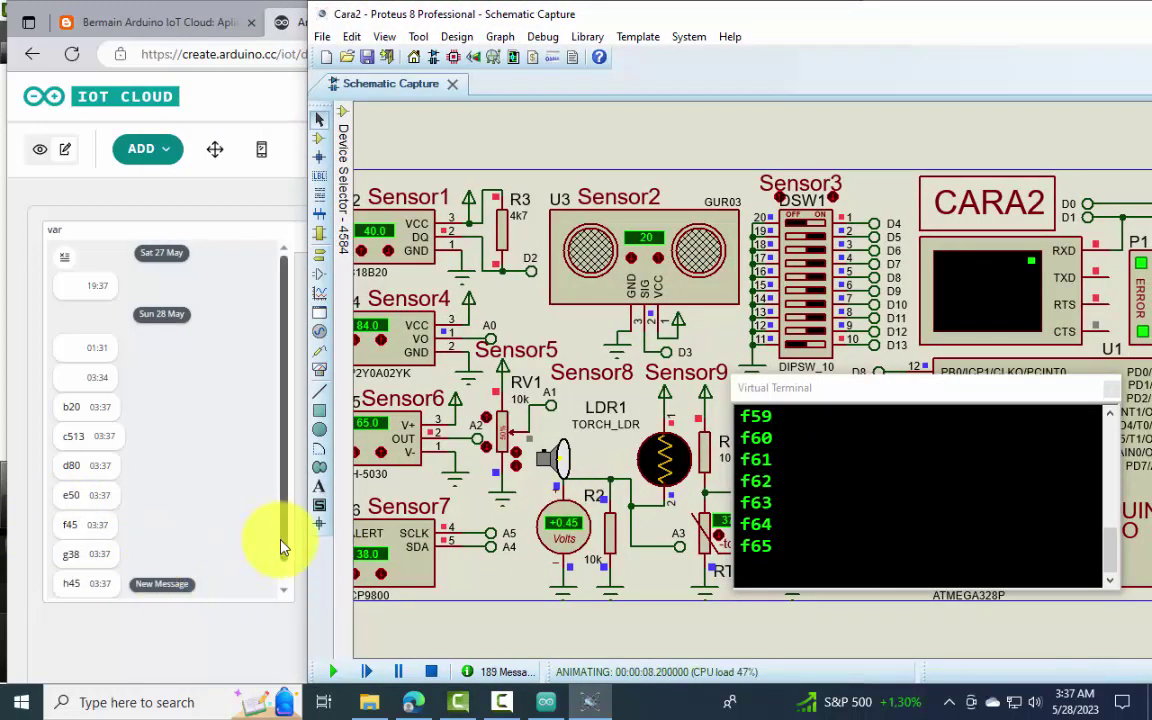
{"action": "left_click", "coordinate": [283, 543]}
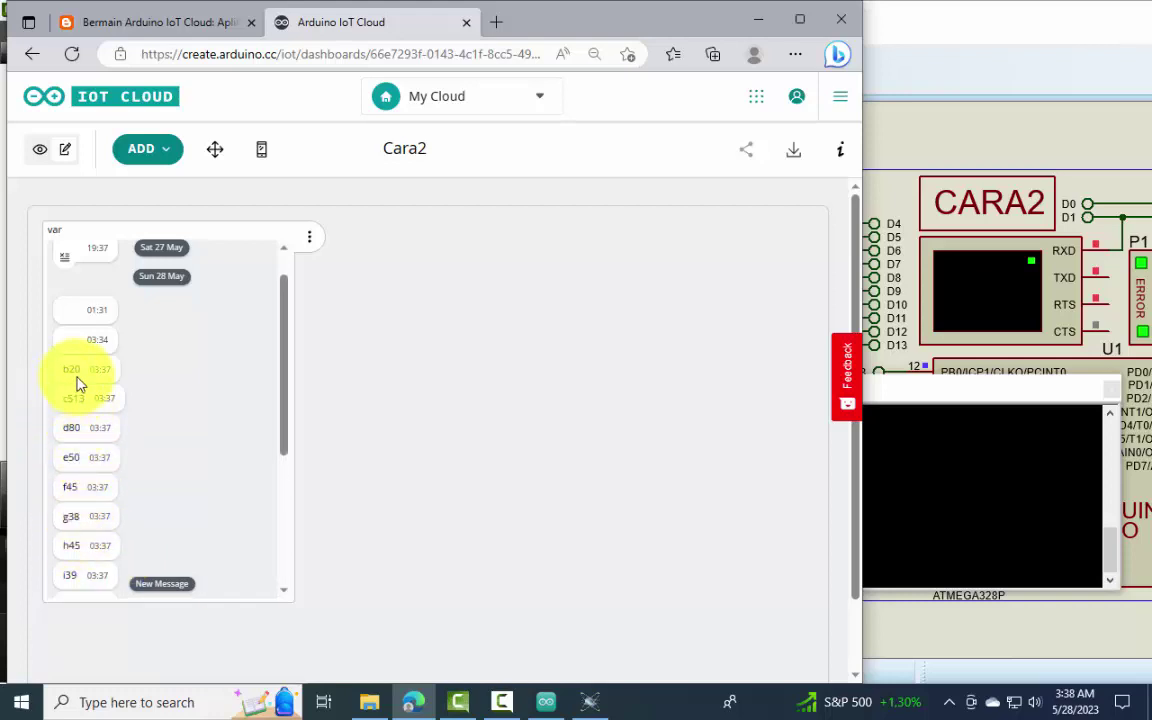
{"action": "scroll", "coordinate": [219, 494], "scroll_direction": "down", "scroll_amount": 10}
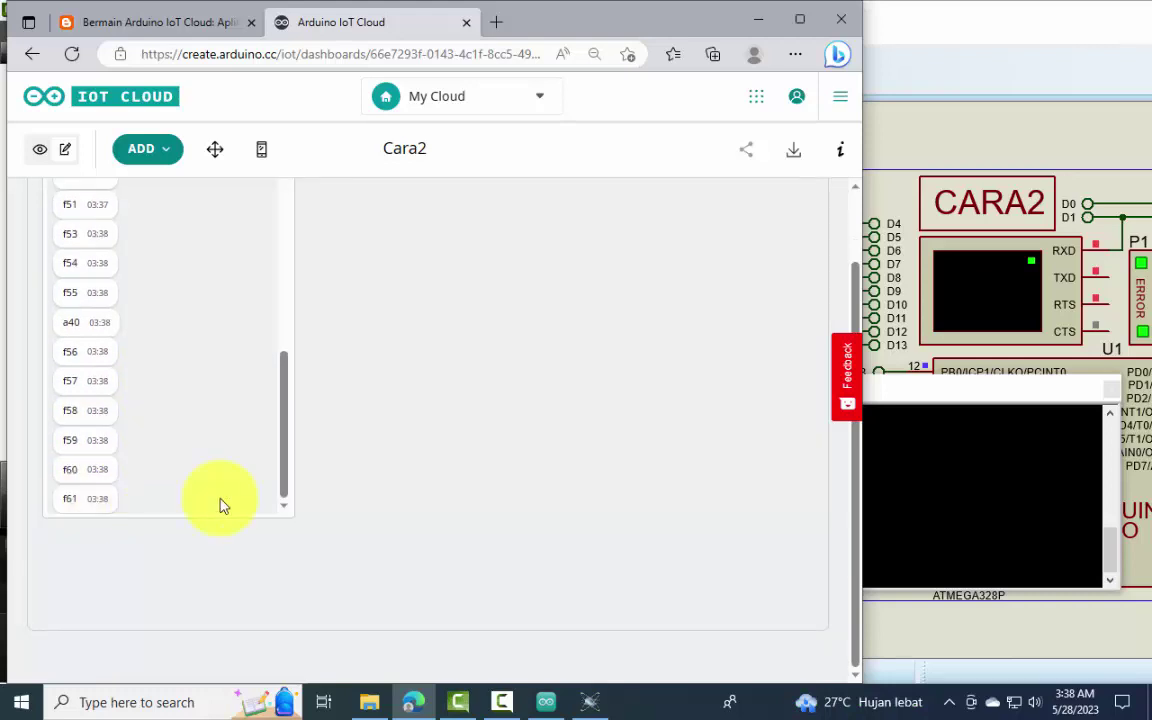
Step: Move the Virtual Terminal next to the widget and set the second switch of Sensor3's DSW1 to OFF
{"action": "left_click_drag", "start_coordinate": [912, 401], "coordinate": [392, 273]}
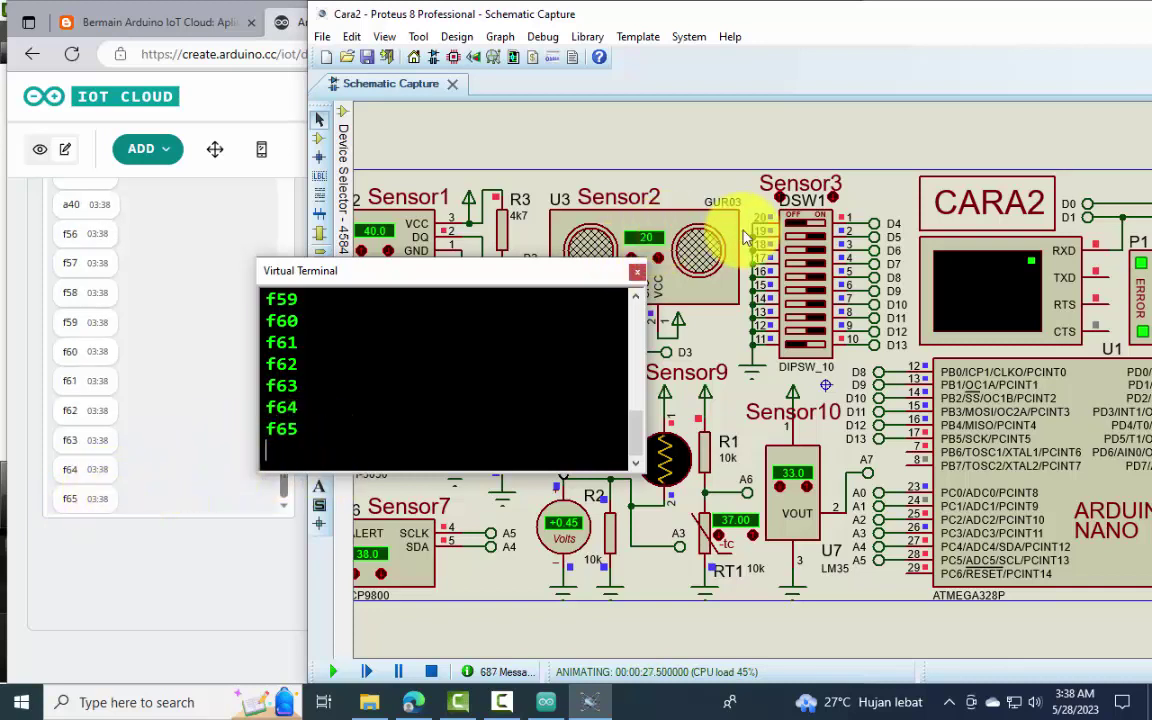
{"action": "left_click", "coordinate": [818, 245]}
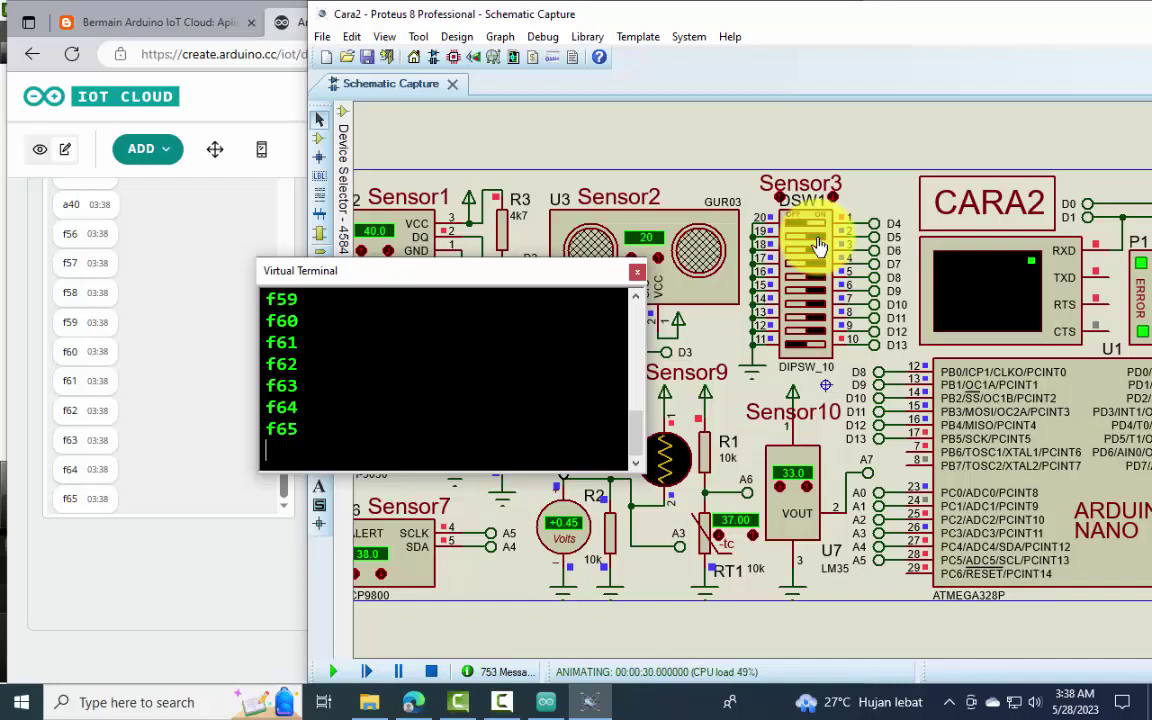
{"action": "left_click", "coordinate": [818, 245]}
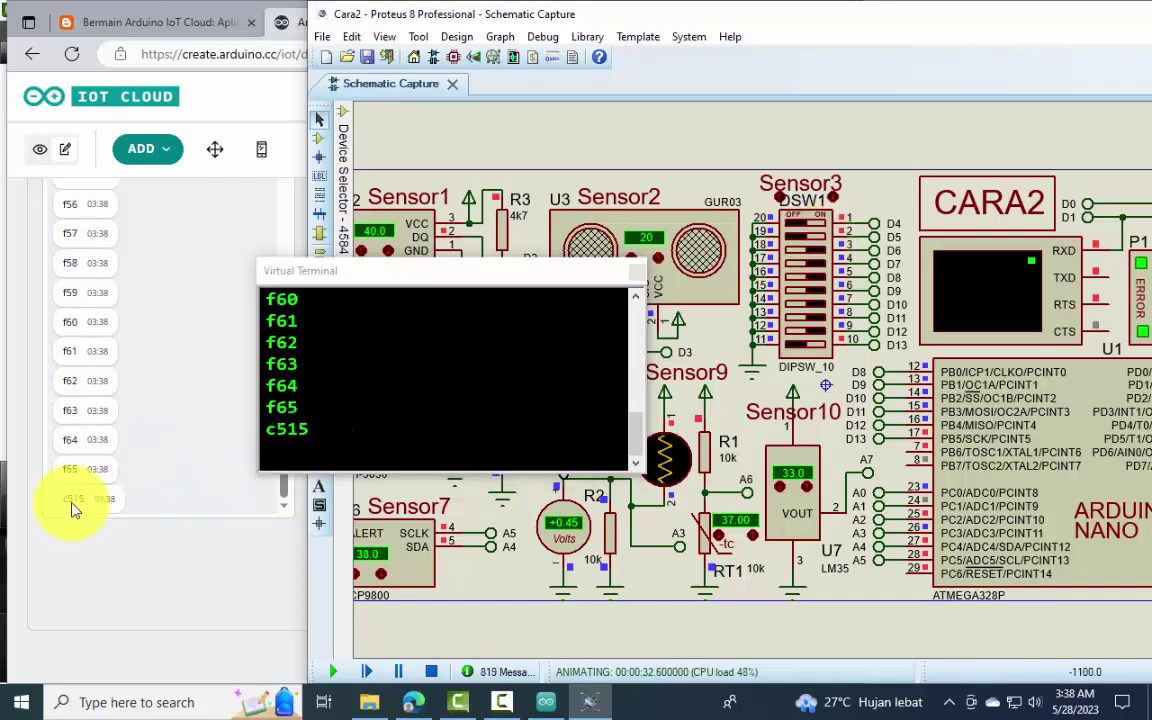
{"action": "scroll", "coordinate": [386, 236], "scroll_direction": "down", "scroll_amount": 1}
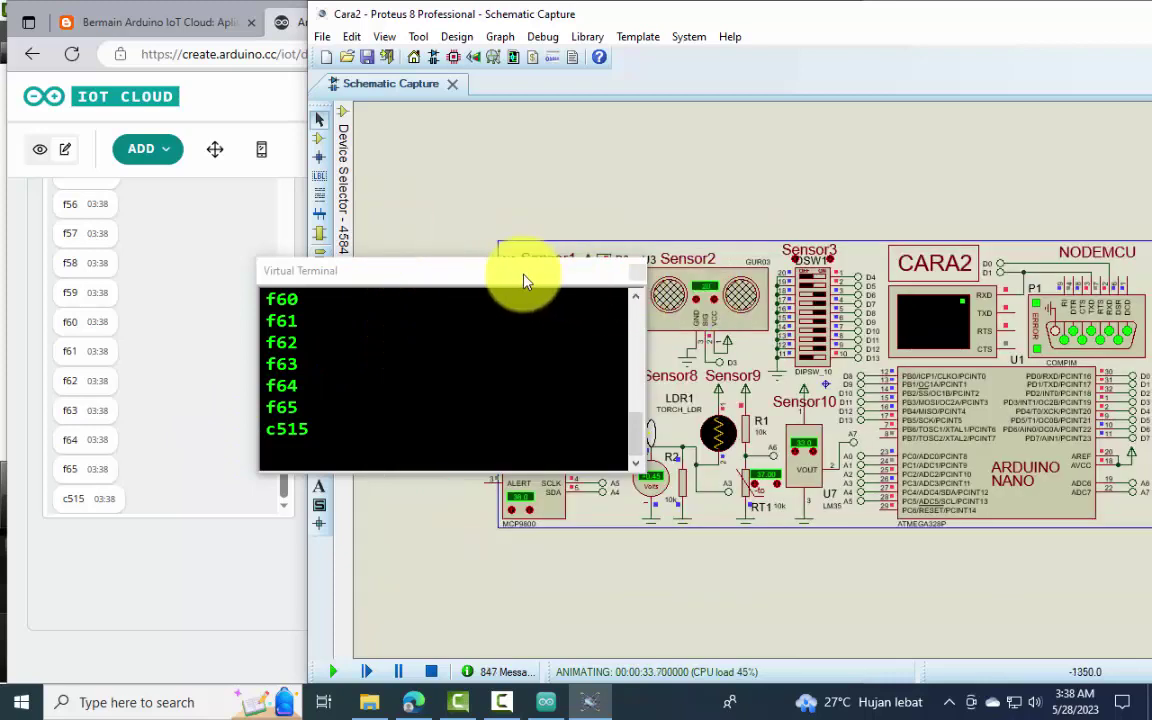
Step: Narrow the Virtual Terminal window and lower Sensor1 (DS18B20) to 39.0
{"action": "left_click_drag", "start_coordinate": [650, 318], "coordinate": [420, 316]}
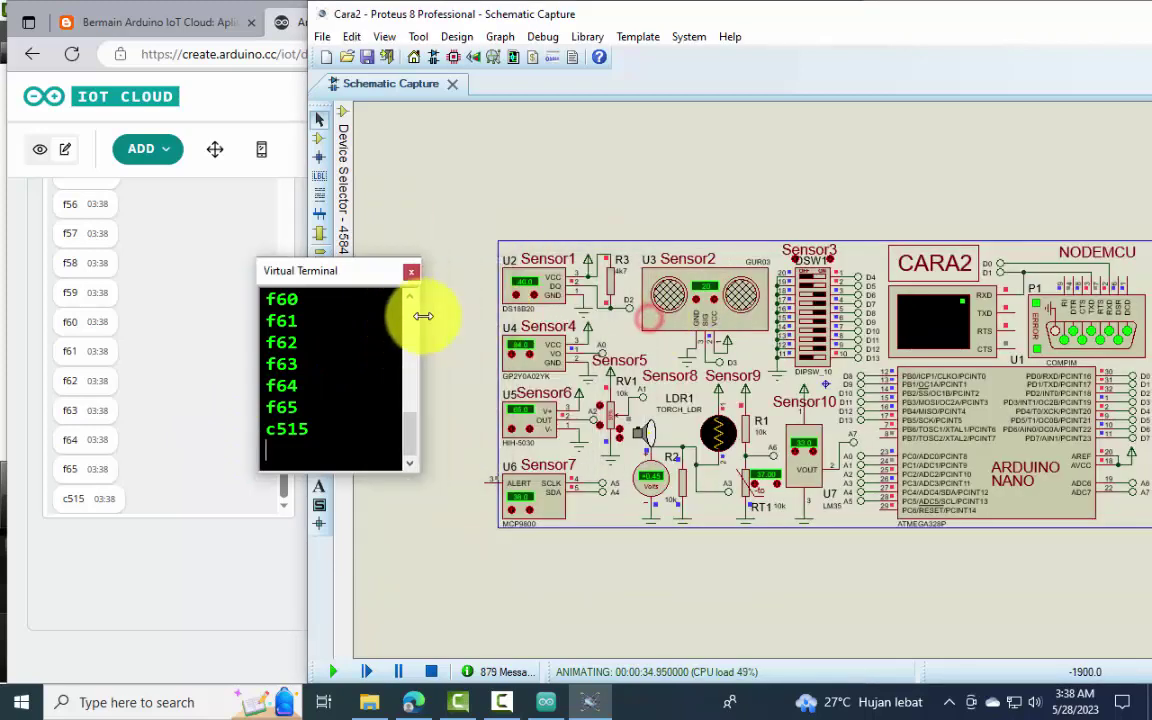
{"action": "scroll", "coordinate": [527, 292], "scroll_direction": "up", "scroll_amount": 2}
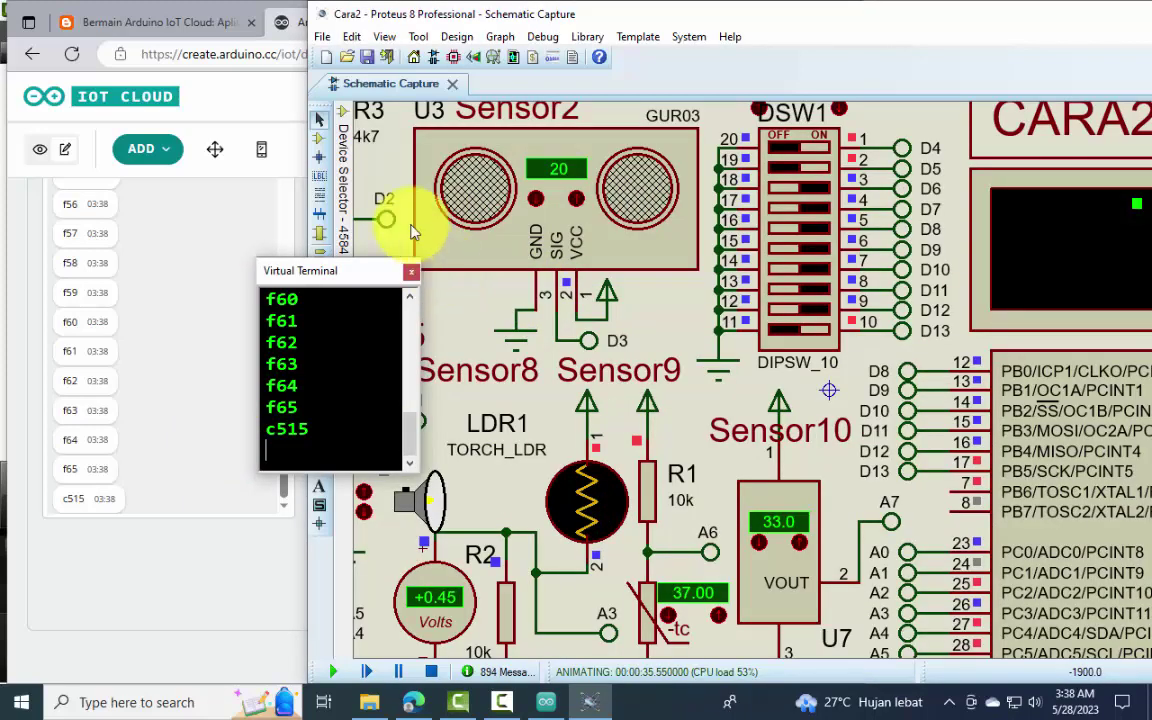
{"action": "mouse_move", "coordinate": [342, 150]}
{"action": "left_click", "coordinate": [355, 122]}
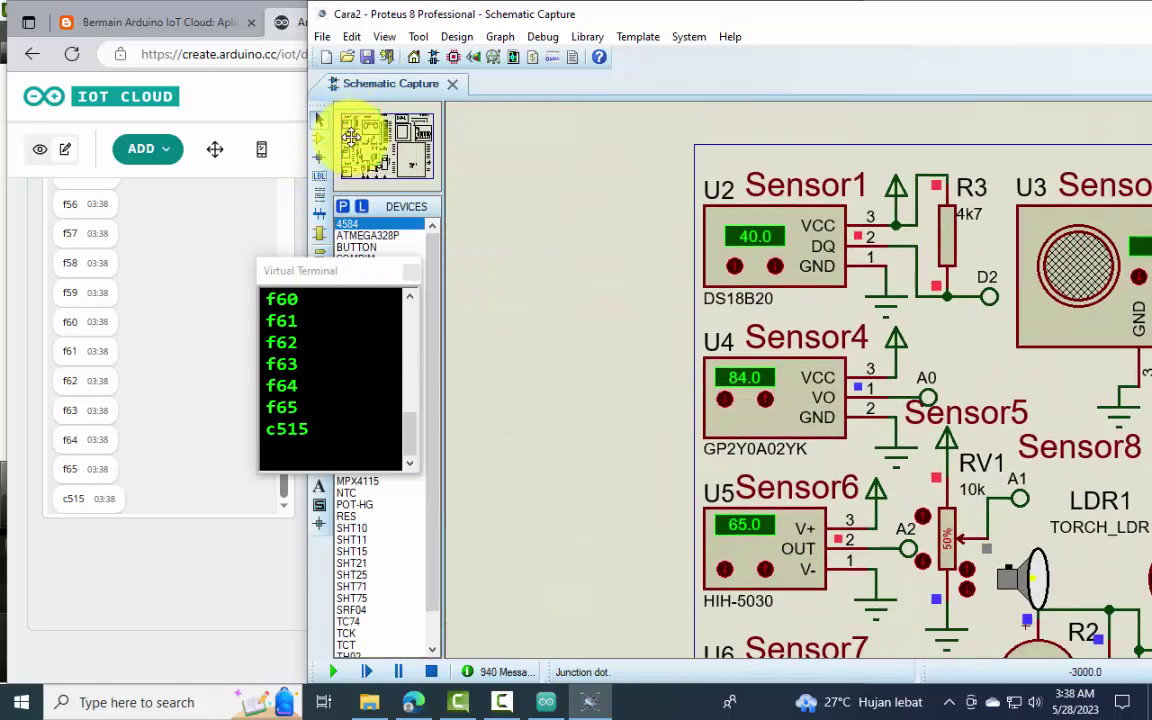
{"action": "left_click", "coordinate": [557, 294]}
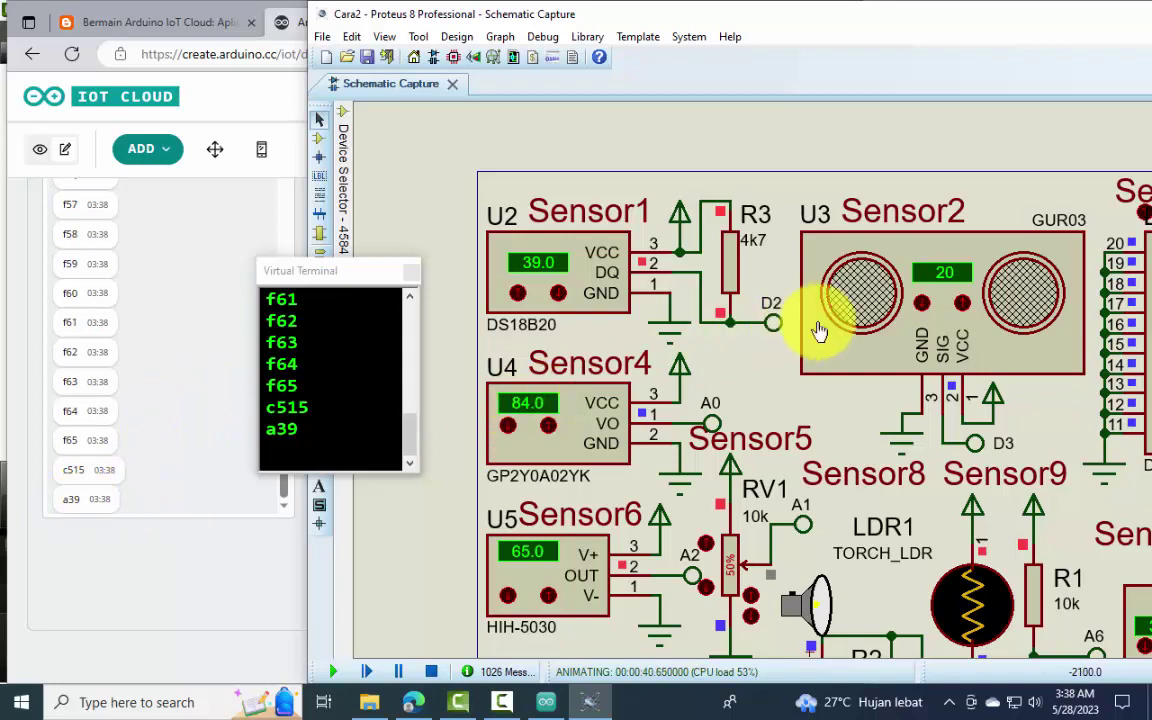
Step: Raise Sensor2 to 21, Sensor4 to 85.0 and Sensor6 to 66.0 in the running simulation
{"action": "left_click", "coordinate": [958, 305]}
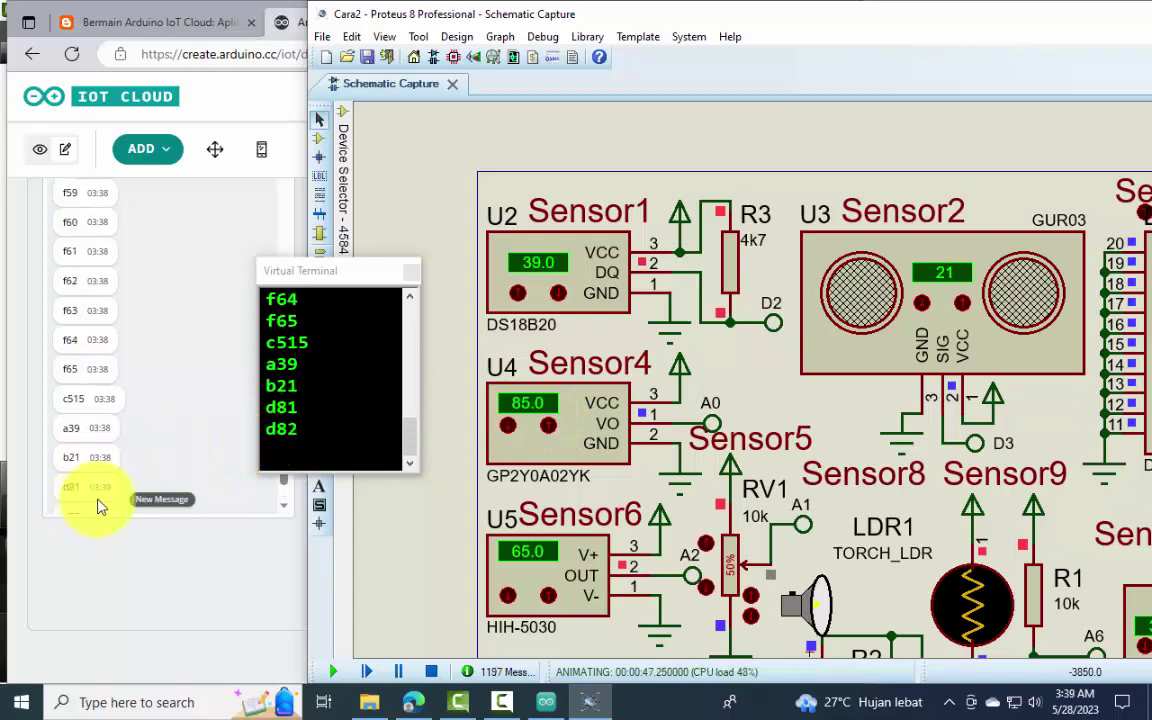
{"action": "scroll", "coordinate": [650, 490], "scroll_direction": "down", "scroll_amount": 1}
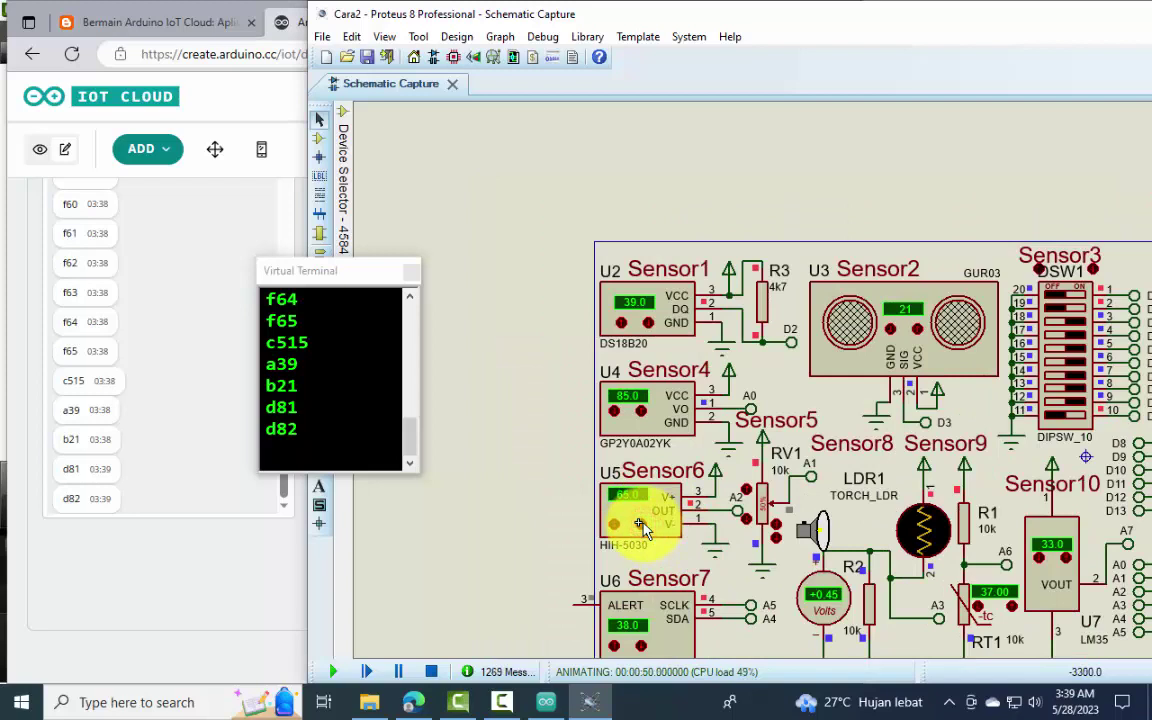
{"action": "left_click", "coordinate": [640, 523]}
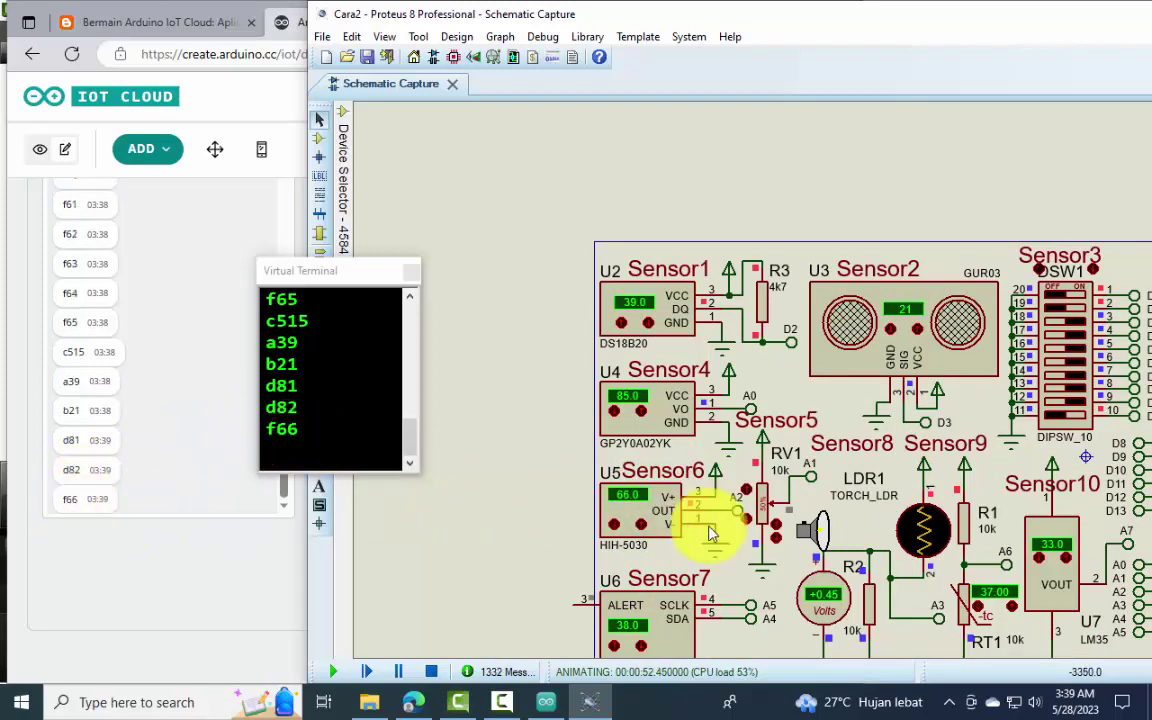
Step: Raise the Sensor5 potentiometer RV1 to 65 and Sensor7 (MCP9800) to 39.0, checking both readings on the dashboard
{"action": "left_click", "coordinate": [762, 513]}
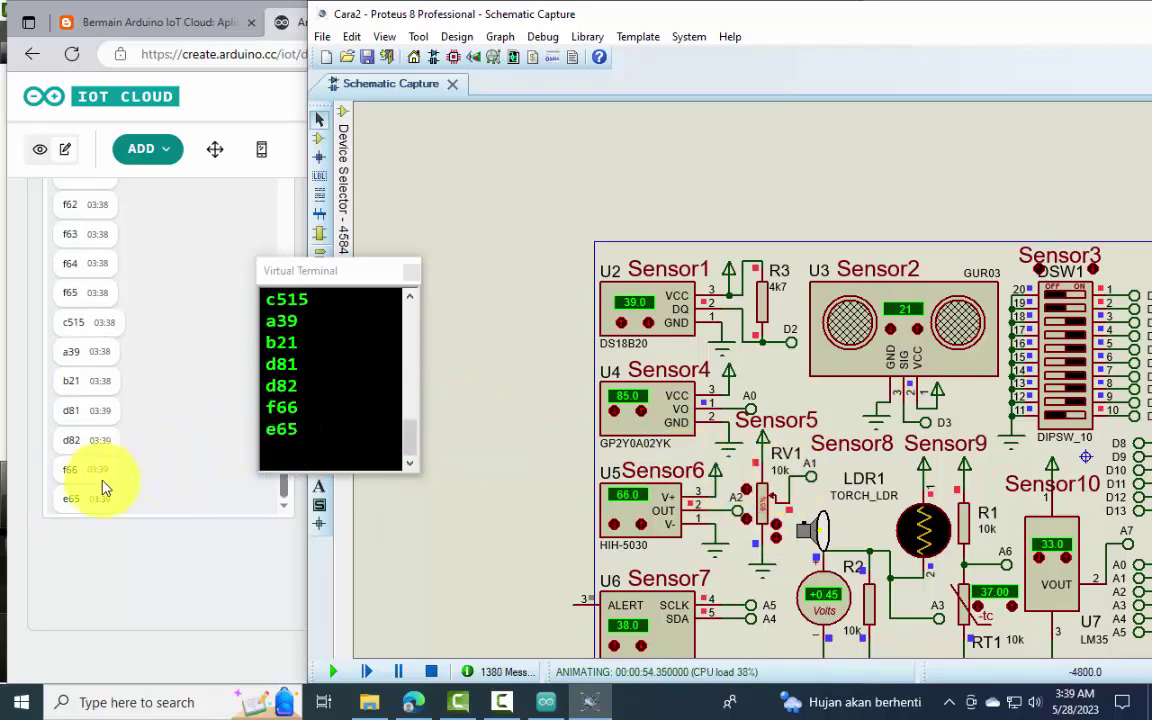
{"action": "left_click", "coordinate": [615, 648]}
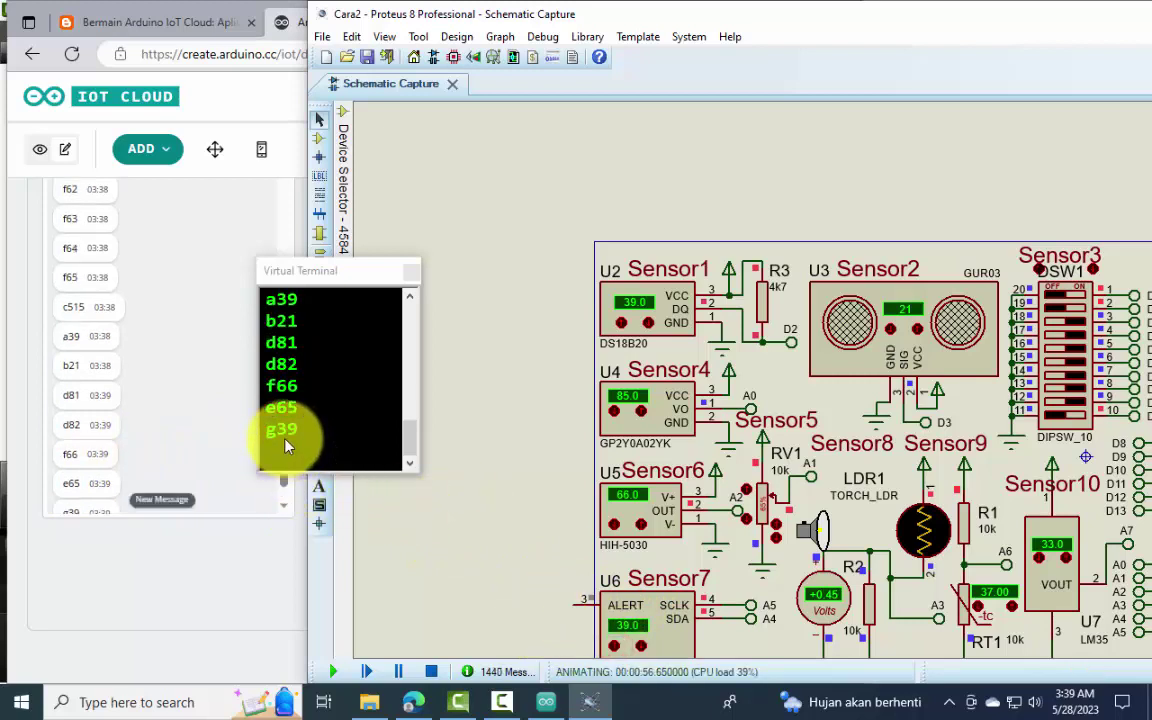
{"action": "scroll", "coordinate": [141, 476], "scroll_direction": "down", "scroll_amount": 1}
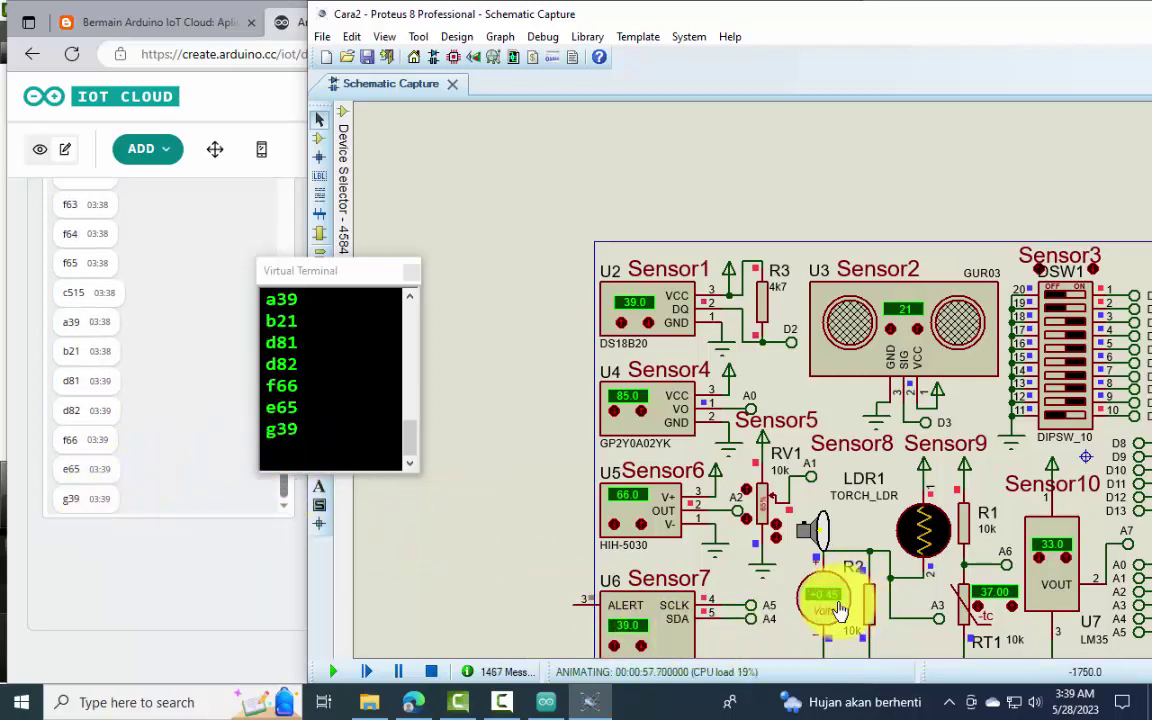
Step: Move Sensor8's torch away from LDR1 and back, checking each new reading in the dashboard's var widget
{"action": "left_click", "coordinate": [777, 539]}
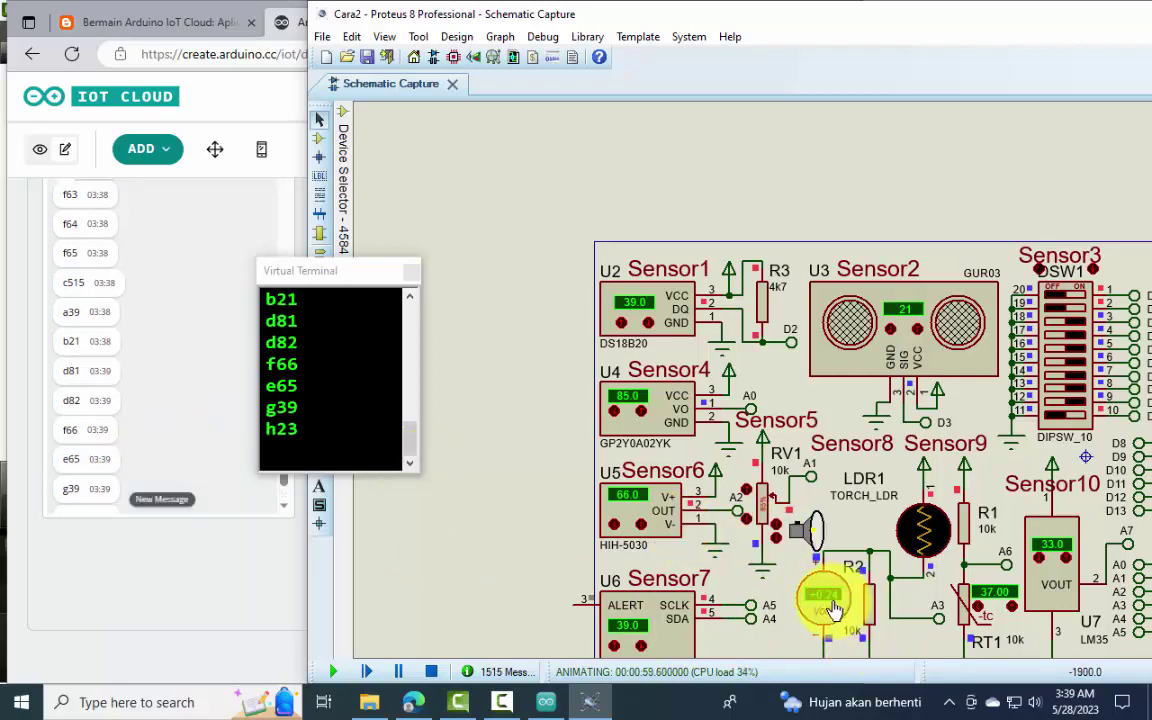
{"action": "left_click", "coordinate": [138, 494]}
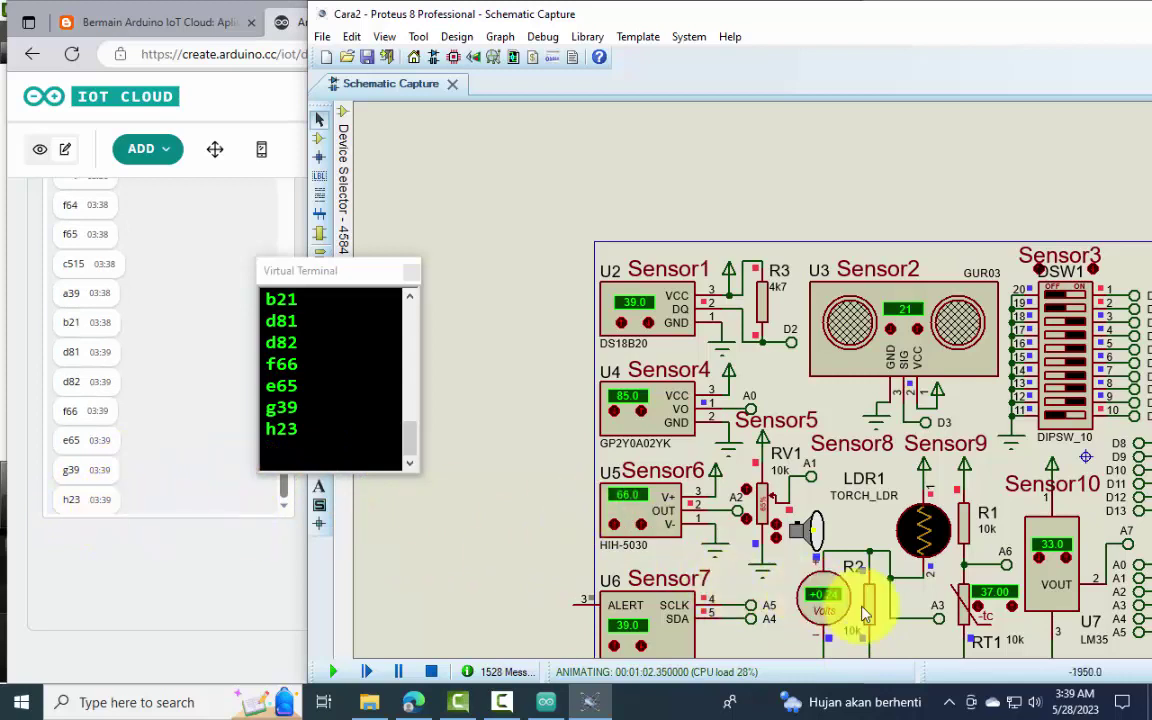
{"action": "scroll", "coordinate": [66, 494], "scroll_direction": "down", "scroll_amount": 1}
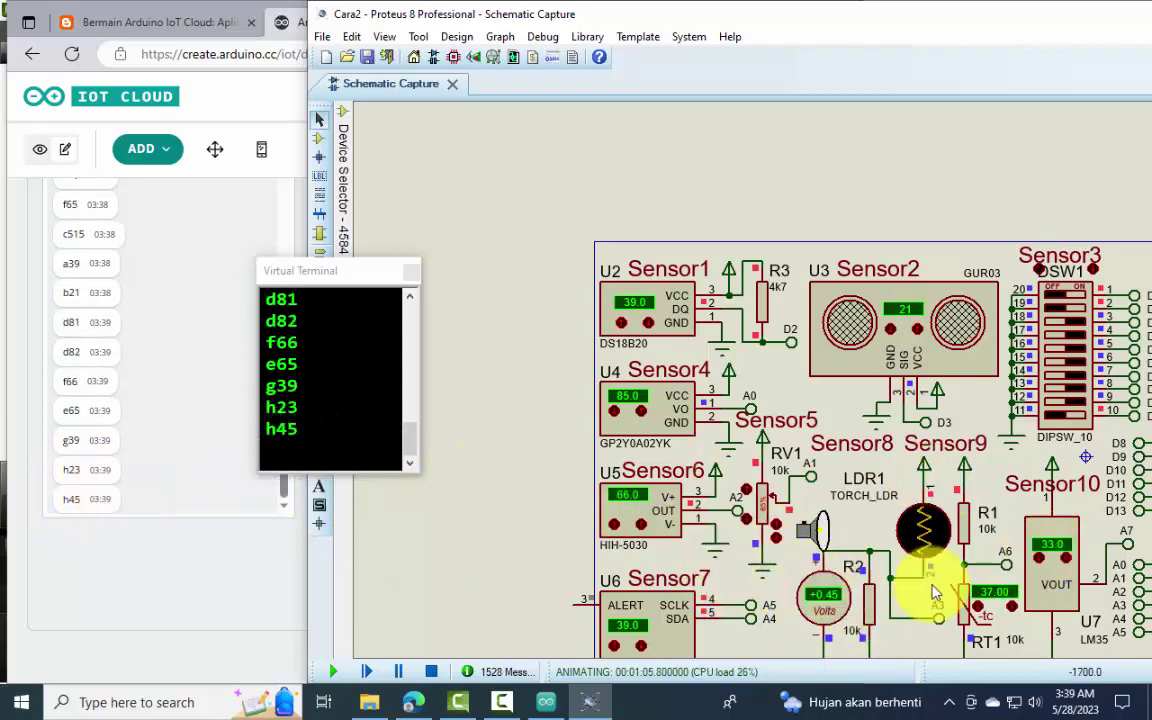
Step: Lower Sensor9 (thermistor RT1) to 36.00 and raise Sensor10 (LM35) to 34.0
{"action": "left_click", "coordinate": [978, 606]}
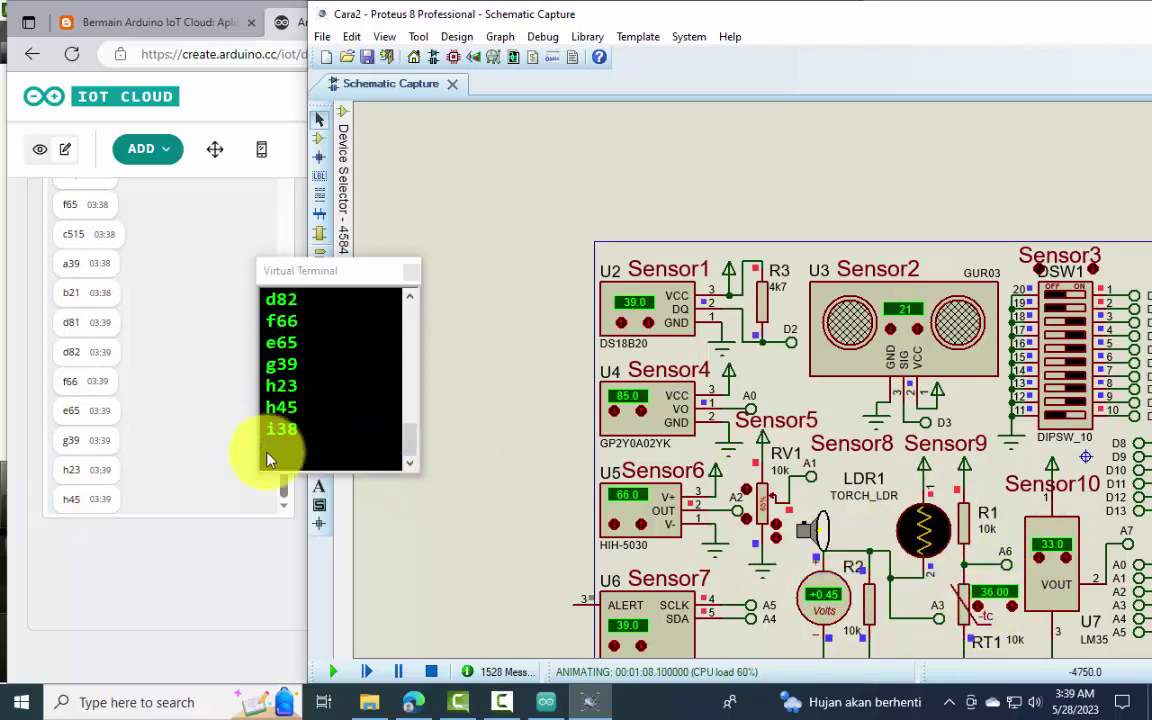
{"action": "scroll", "coordinate": [101, 487], "scroll_direction": "down", "scroll_amount": 1}
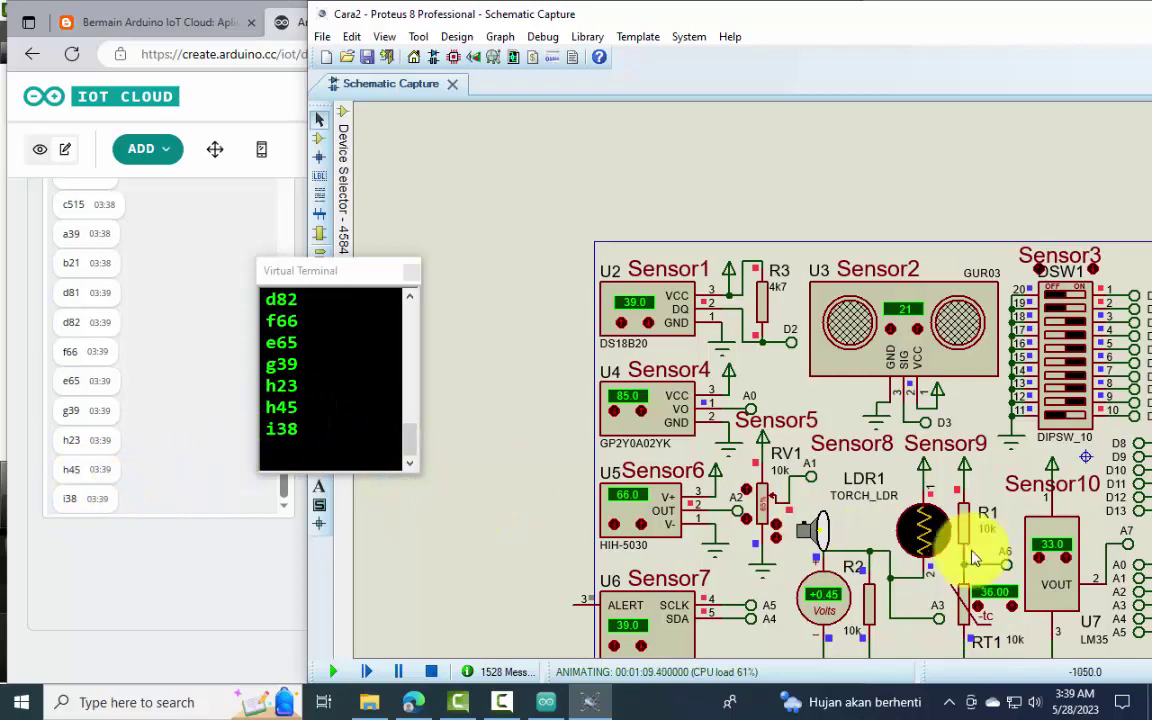
{"action": "left_click", "coordinate": [1066, 558]}
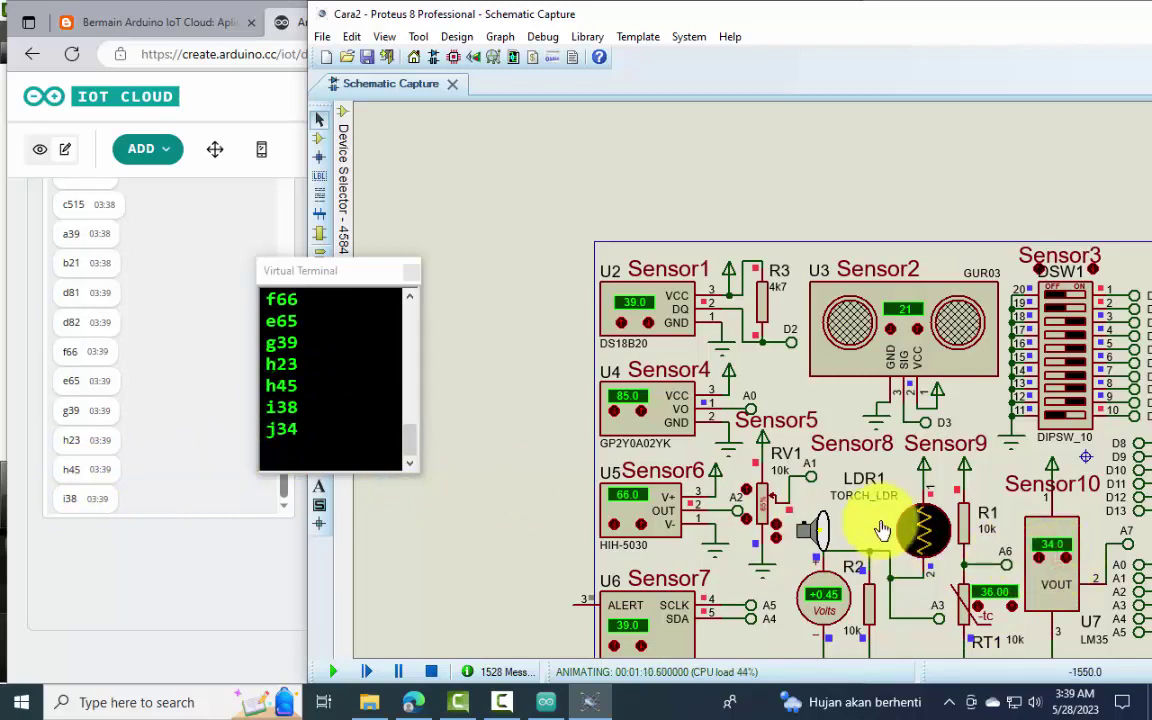
Step: Check the latest Sensor10 reading on the dashboard, then open the webhook setup of the Cara2 thing
{"action": "scroll", "coordinate": [95, 500], "scroll_direction": "down", "scroll_amount": 1}
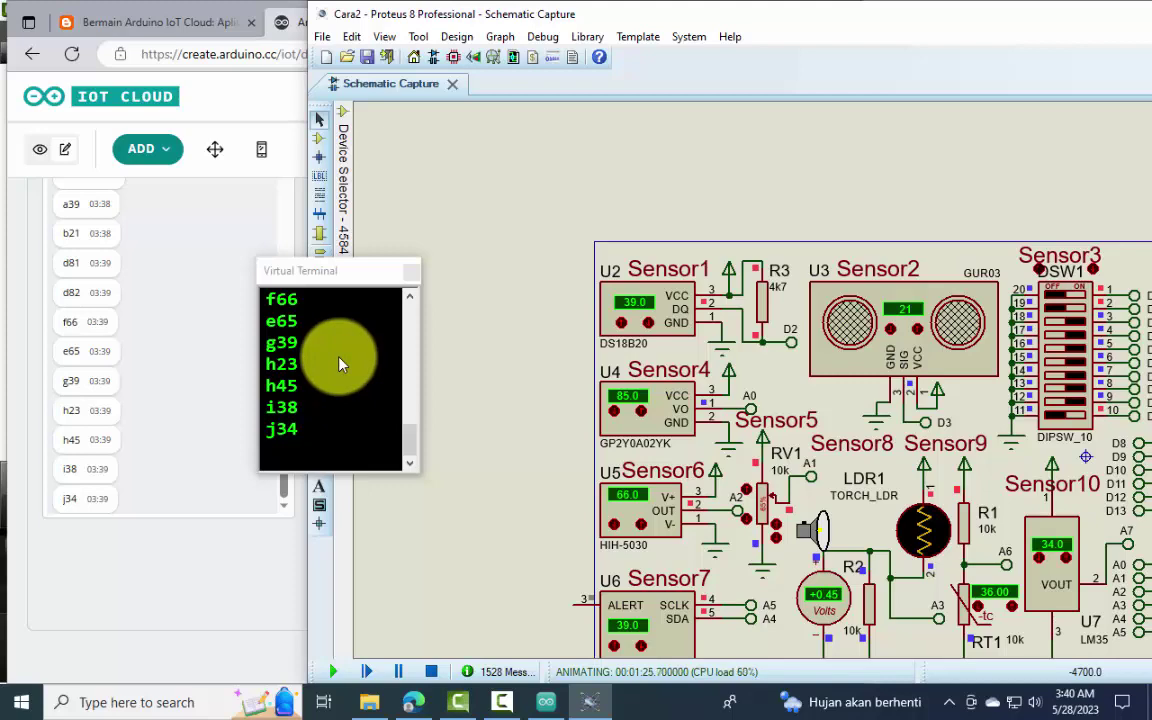
{"action": "left_click_drag", "start_coordinate": [956, 16], "coordinate": [800, 88]}
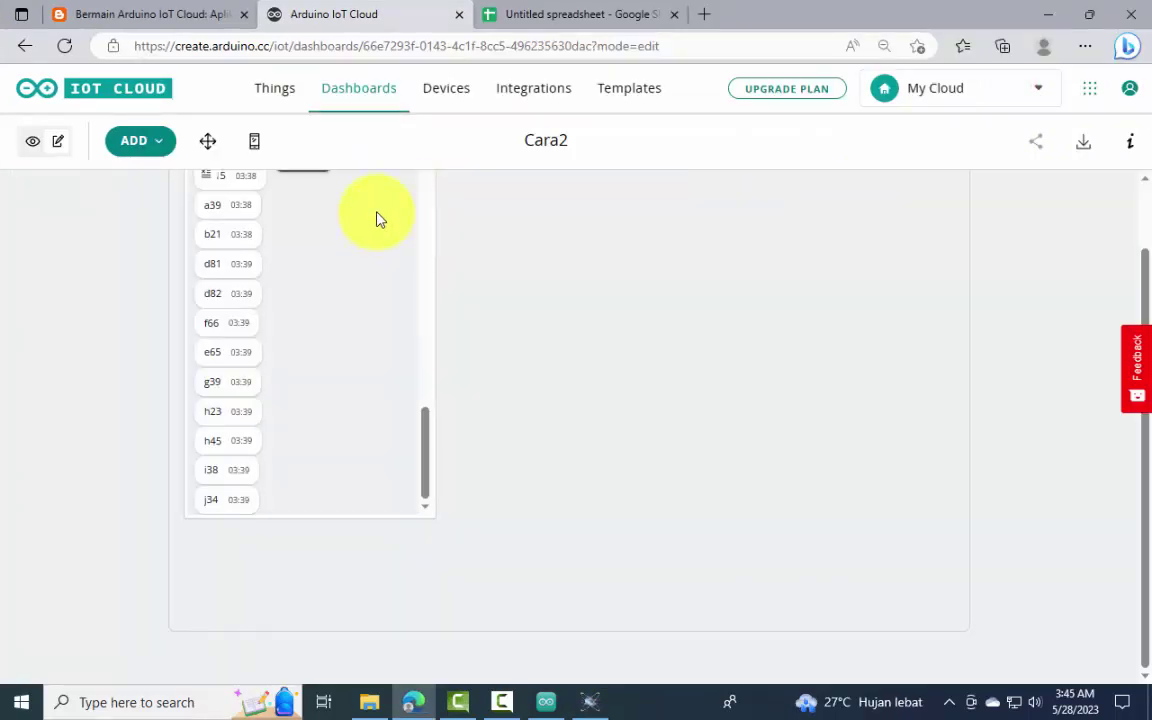
{"action": "left_click", "coordinate": [282, 96]}
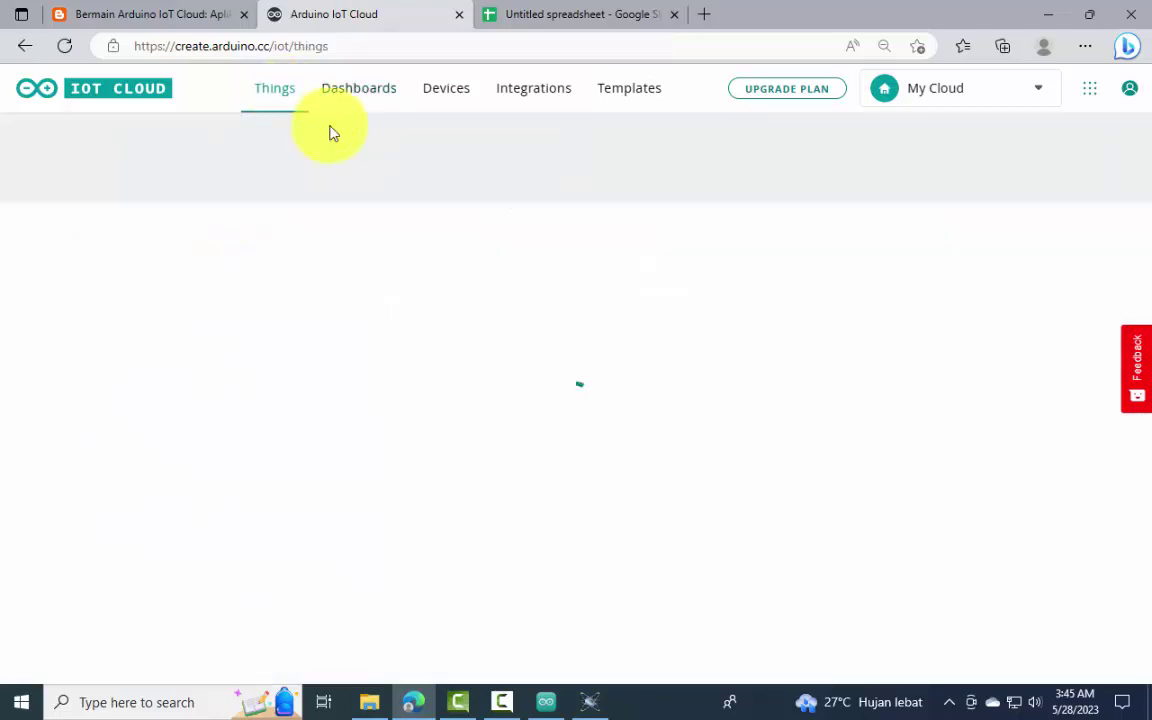
{"action": "left_click", "coordinate": [231, 261]}
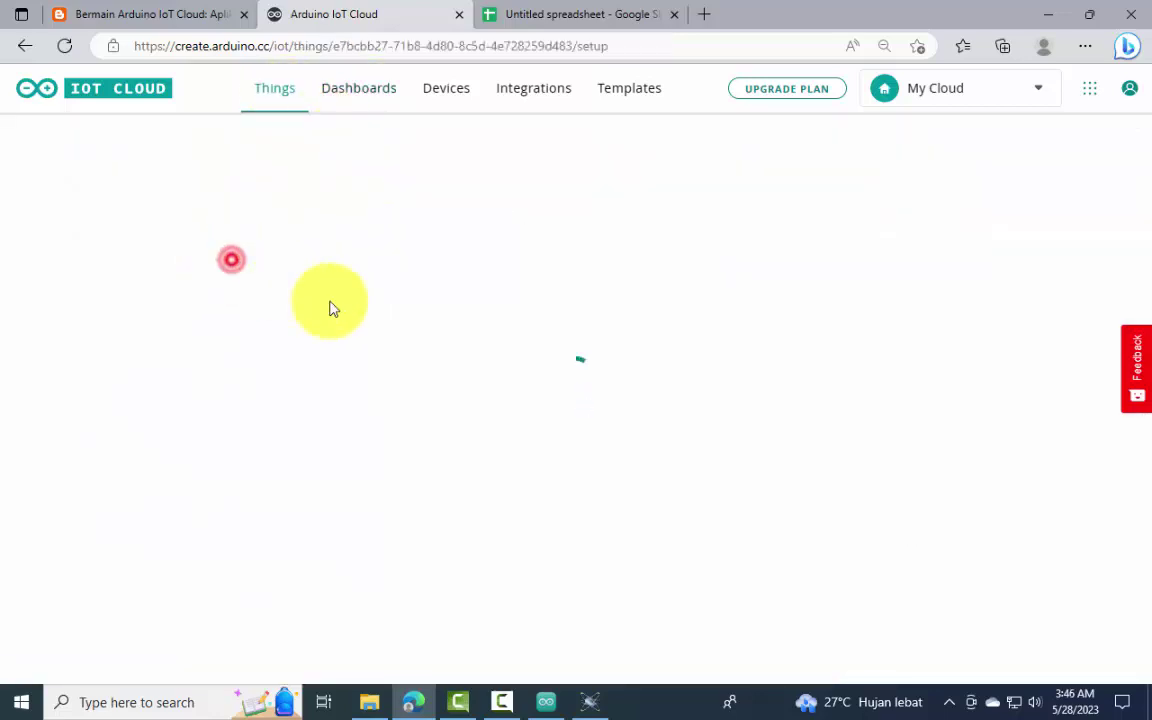
{"action": "left_click", "coordinate": [304, 357]}
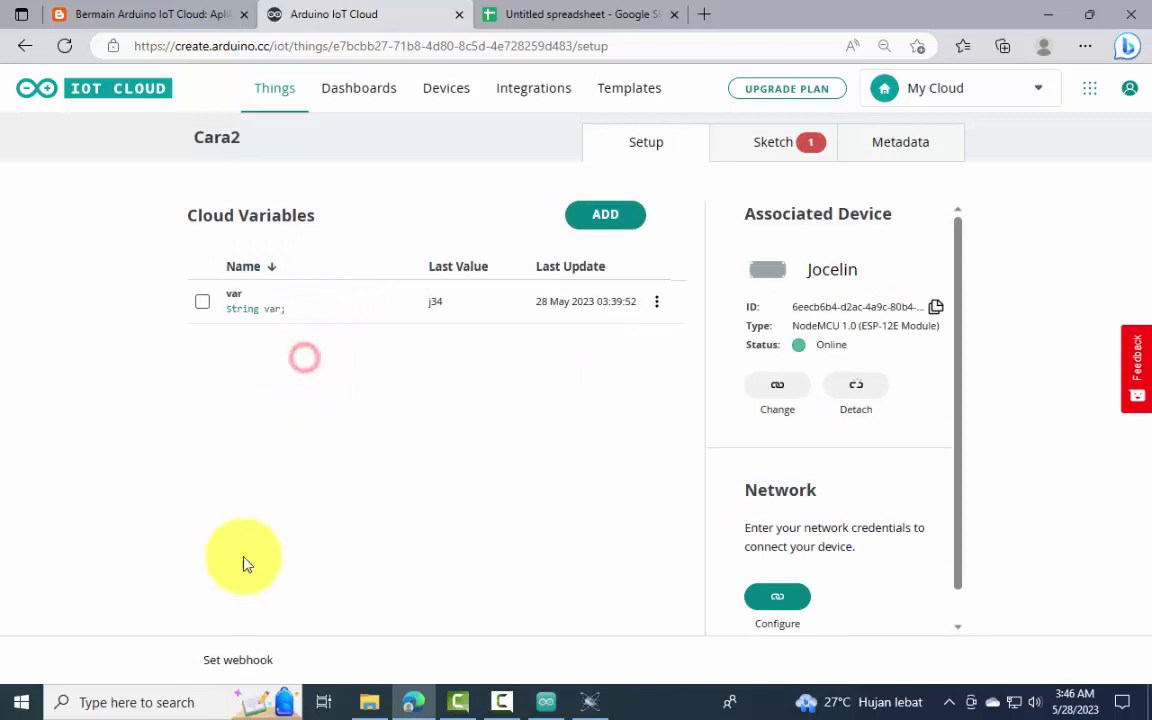
{"action": "left_click", "coordinate": [259, 663]}
{"action": "scroll", "coordinate": [500, 560], "scroll_direction": "down", "scroll_amount": 2}
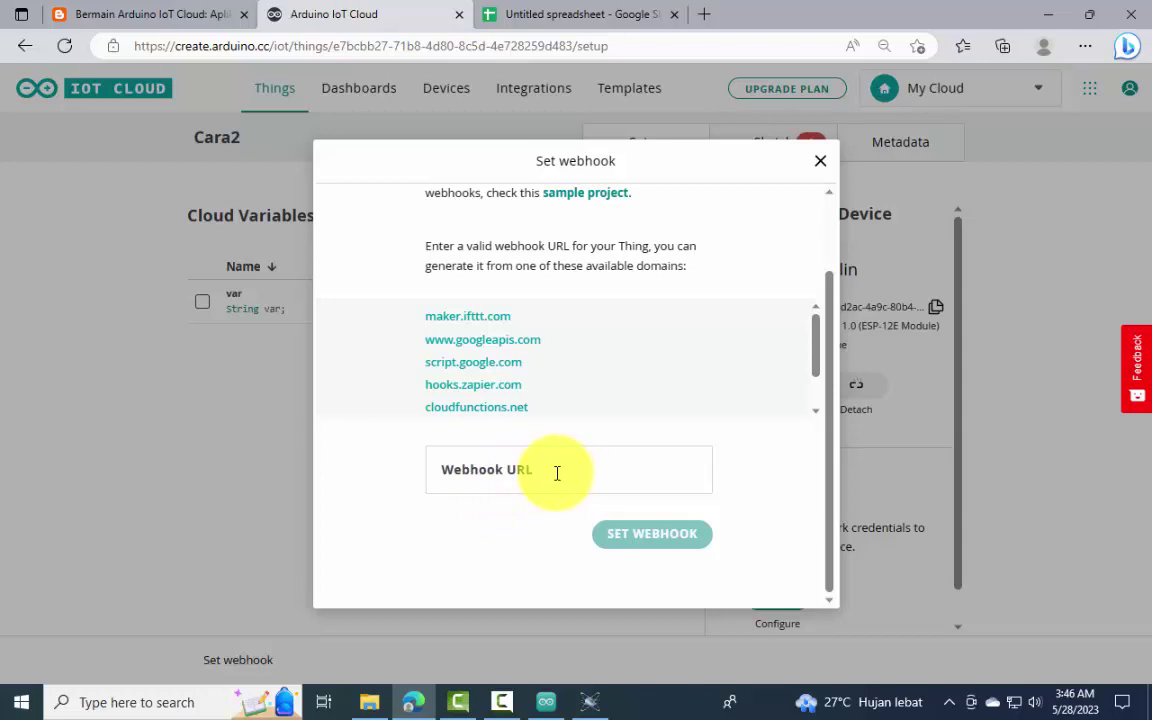
Step: Create a blank spreadsheet in Google Sheets from the Gmail account
{"action": "left_click", "coordinate": [527, 13]}
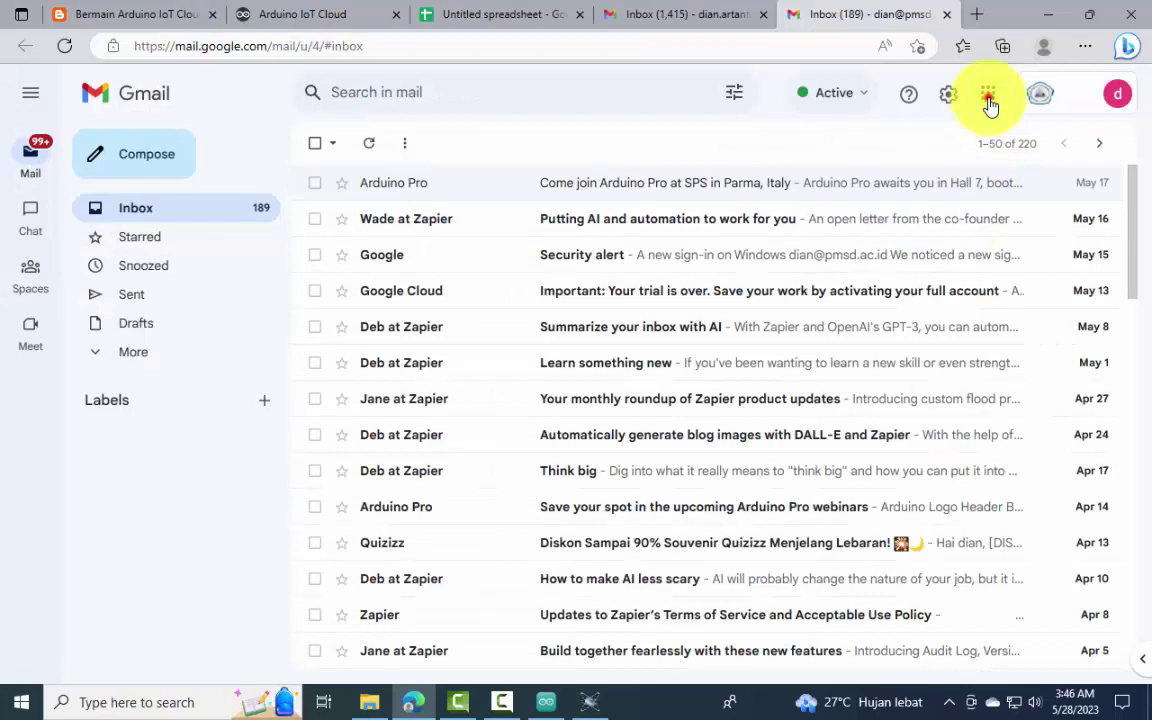
{"action": "left_click", "coordinate": [988, 100]}
{"action": "left_click", "coordinate": [1077, 254]}
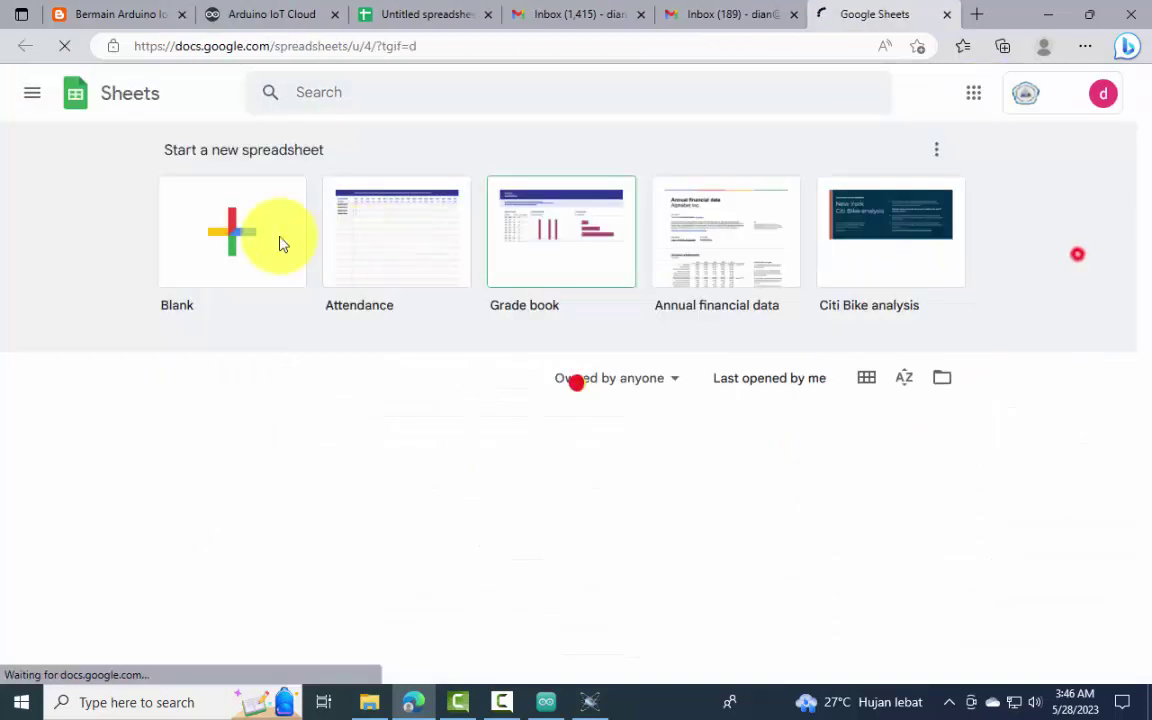
{"action": "left_click", "coordinate": [228, 238]}
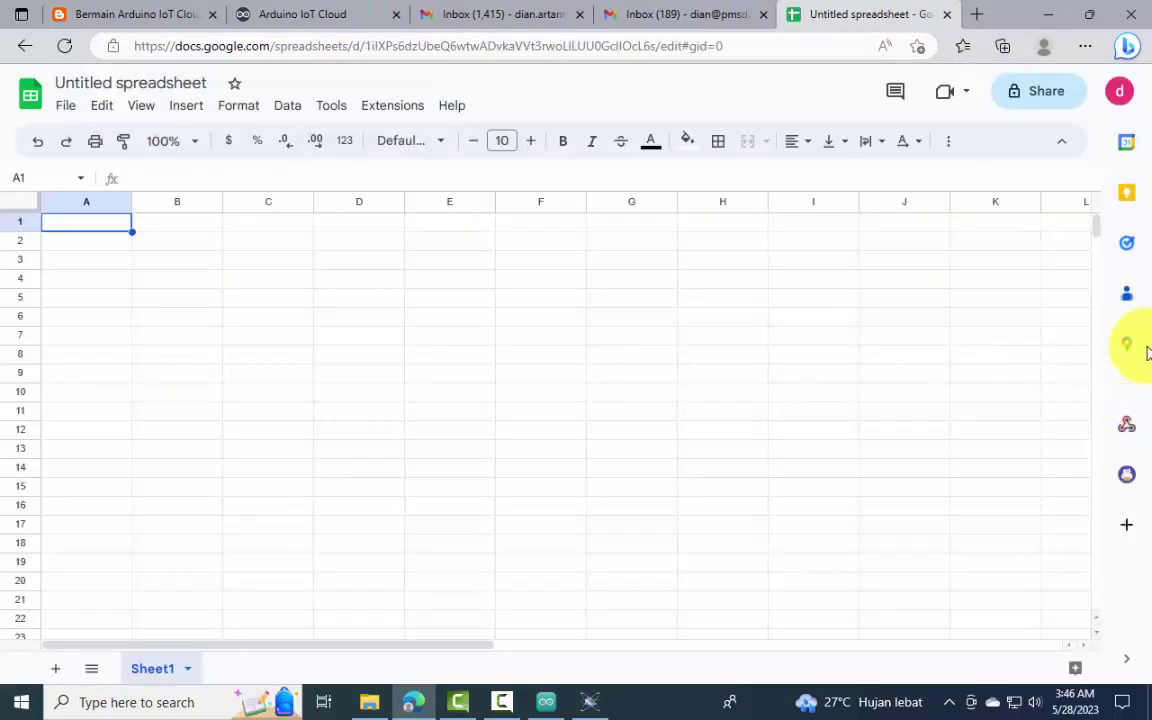
Step: Open the Webhooks for Sheets add-on and rename the spreadsheet as Datalog2
{"action": "left_click", "coordinate": [1128, 432]}
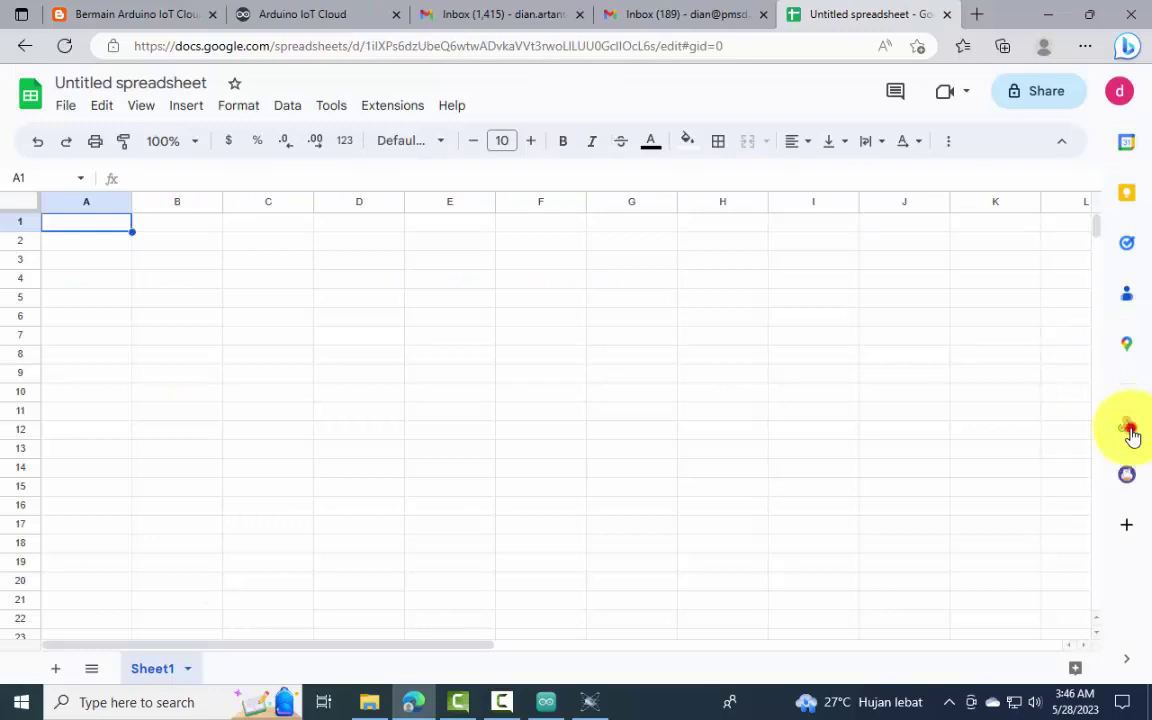
{"action": "left_click", "coordinate": [187, 87]}
{"action": "type", "text": "Datalog2"}
{"action": "key", "text": "Return"}
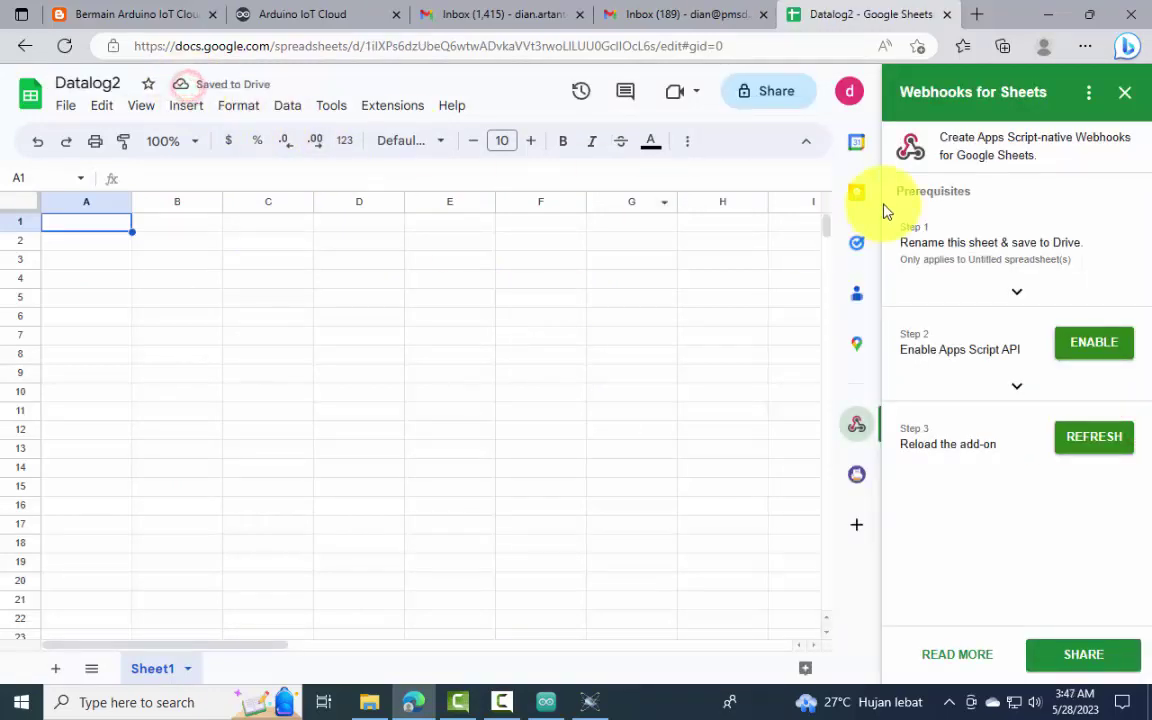
Step: Make sure the Google Apps Script API is on in the Apps Script settings, and reload the Webhooks for Sheets add-on
{"action": "left_click", "coordinate": [1098, 345]}
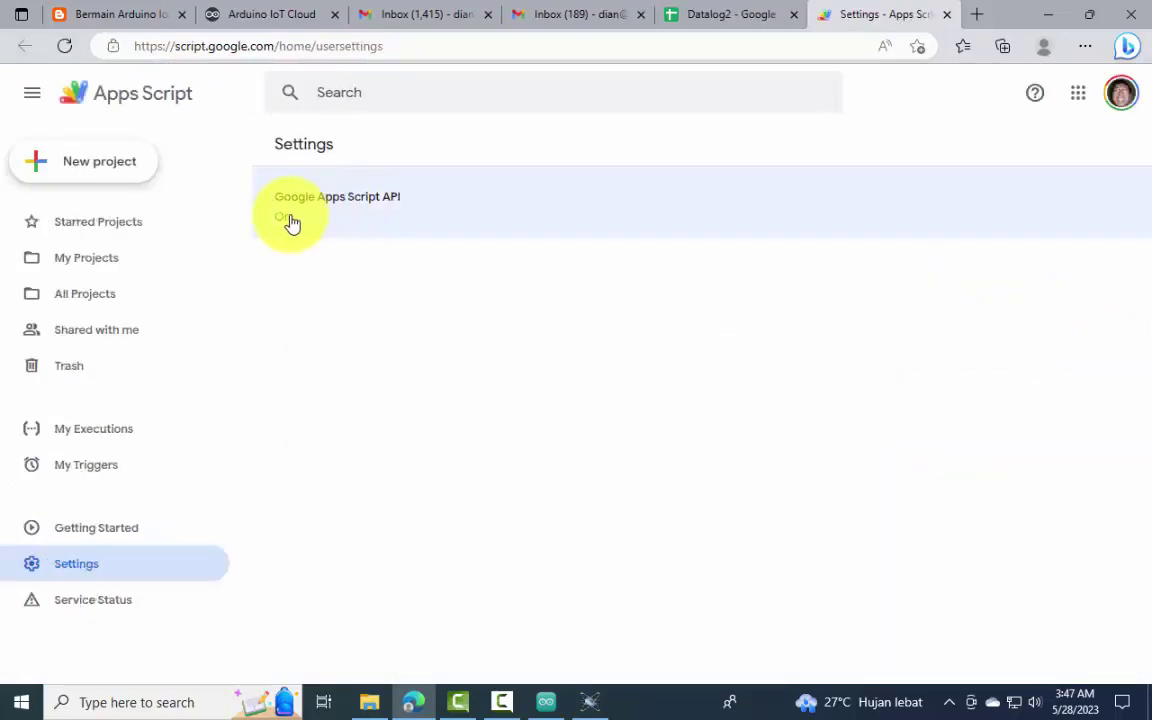
{"action": "left_click", "coordinate": [353, 219]}
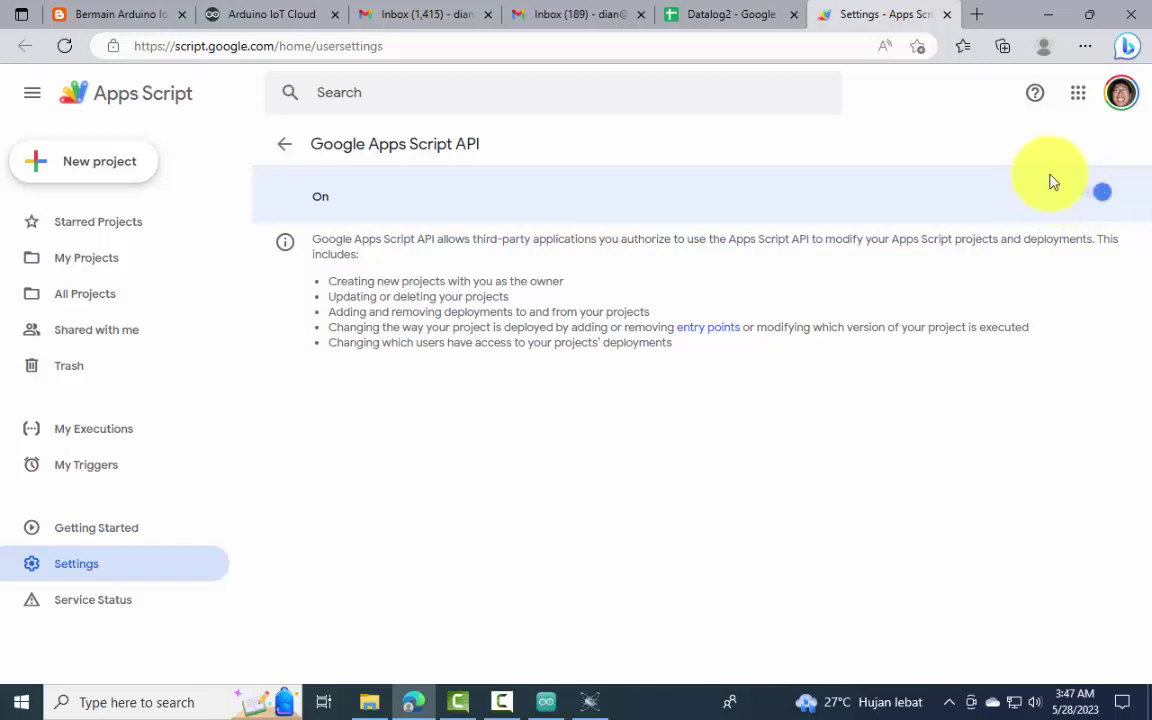
{"action": "left_click", "coordinate": [947, 14]}
{"action": "left_click", "coordinate": [1112, 447]}
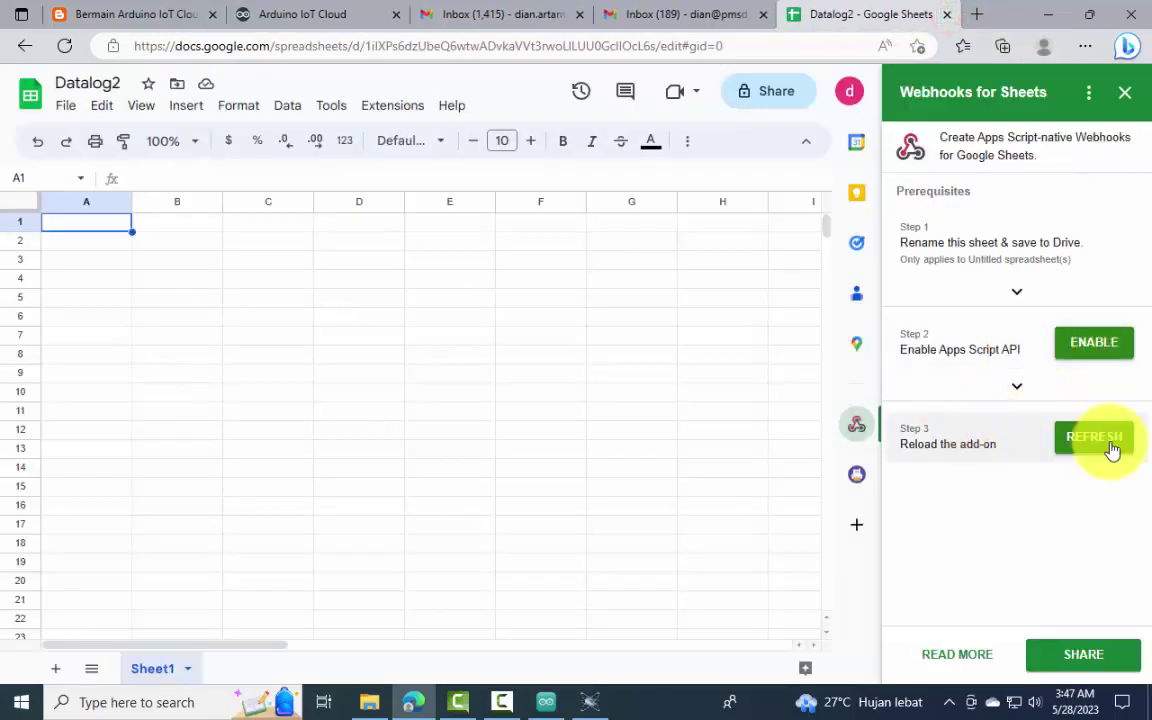
{"action": "left_click", "coordinate": [1112, 447]}
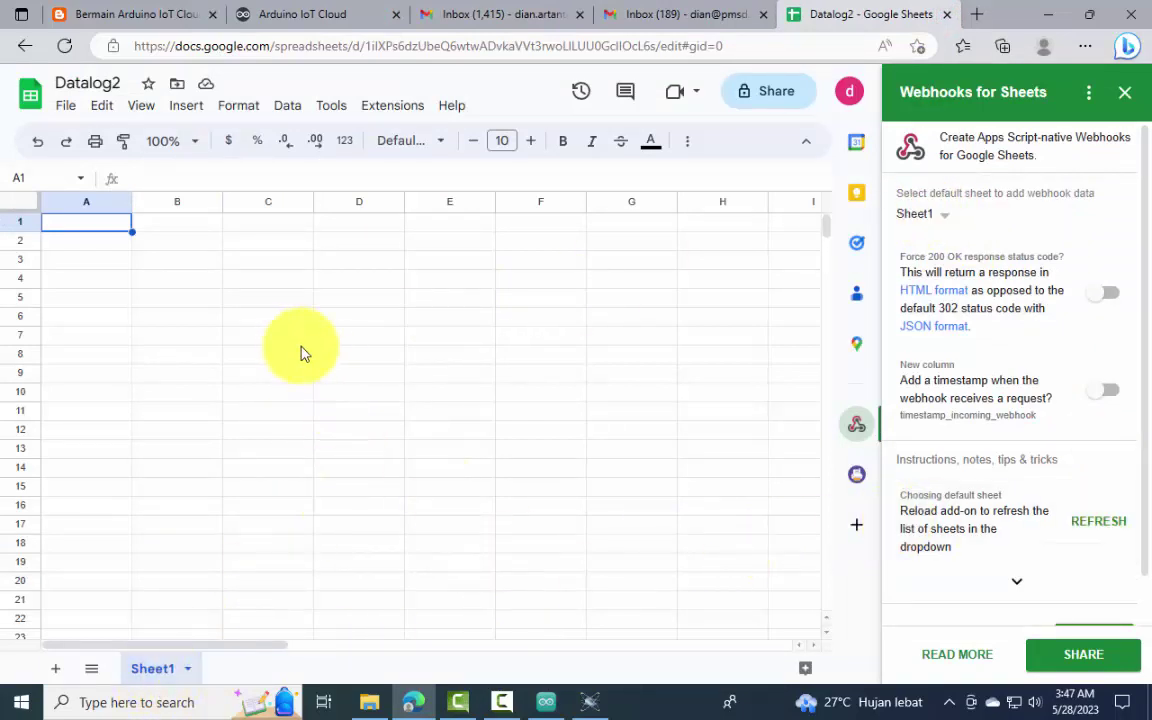
Step: Create the webhook with Sheet1 as default sheet, then reload the Datalog2 spreadsheet and reopen the add-on
{"action": "scroll", "coordinate": [1045, 583], "scroll_direction": "down", "scroll_amount": 1}
{"action": "left_click", "coordinate": [1088, 590]}
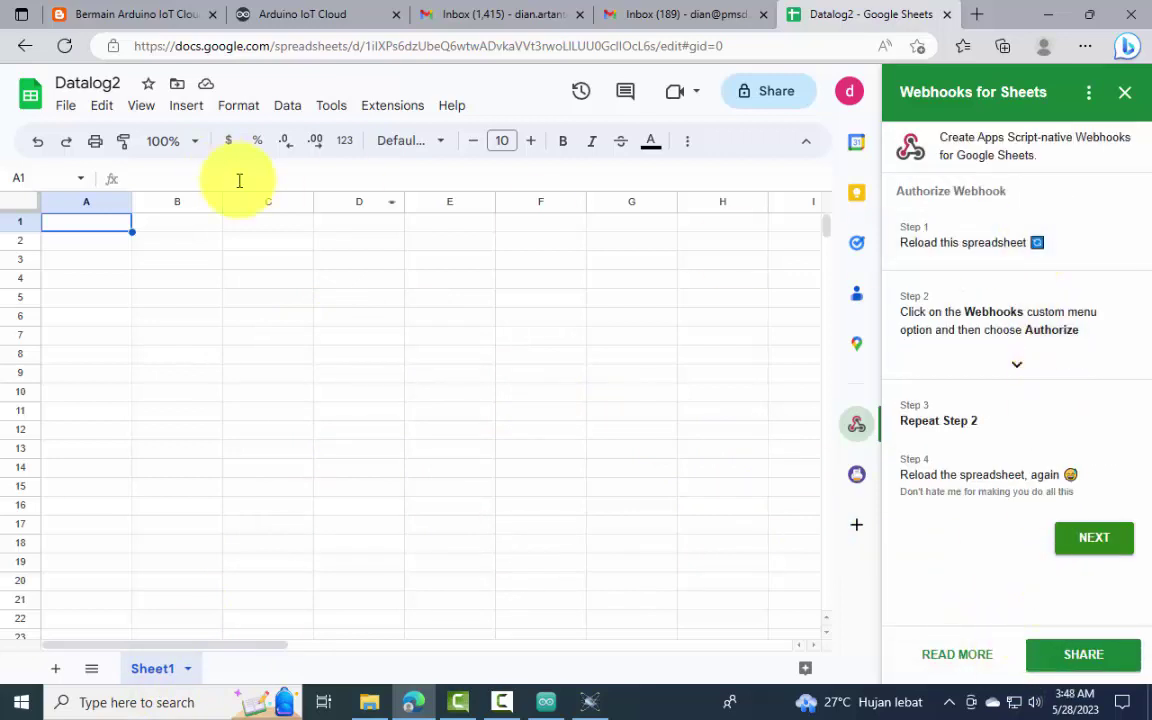
{"action": "left_click", "coordinate": [66, 46]}
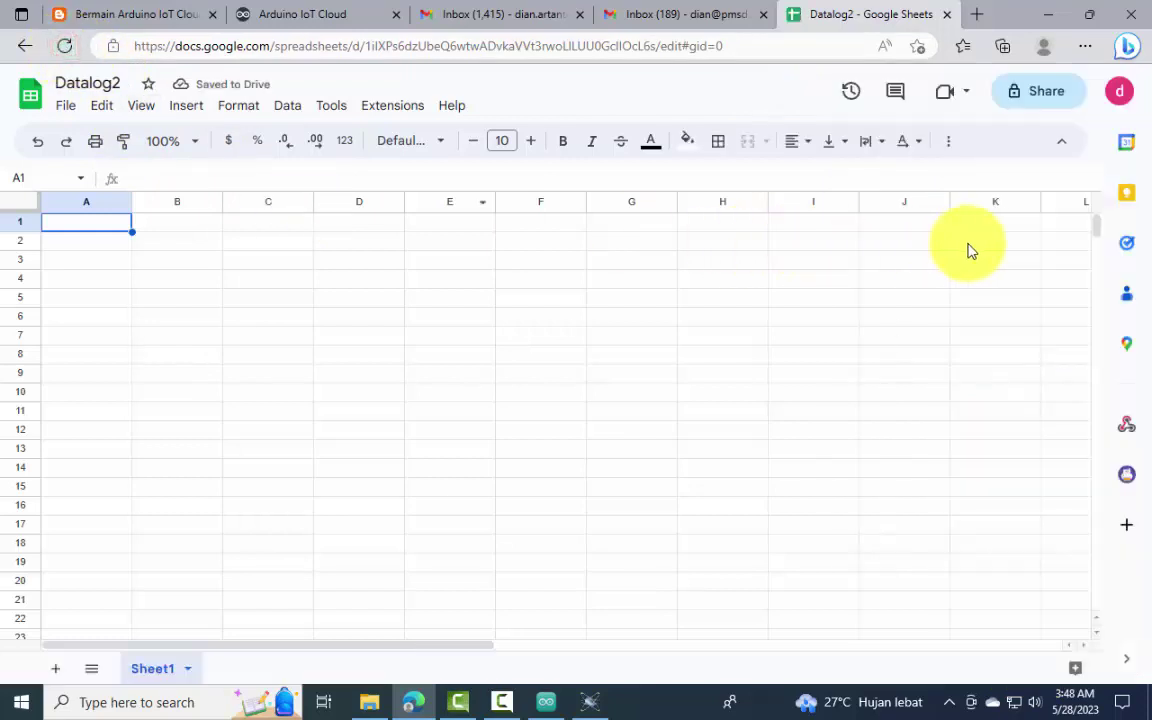
{"action": "left_click", "coordinate": [1124, 432]}
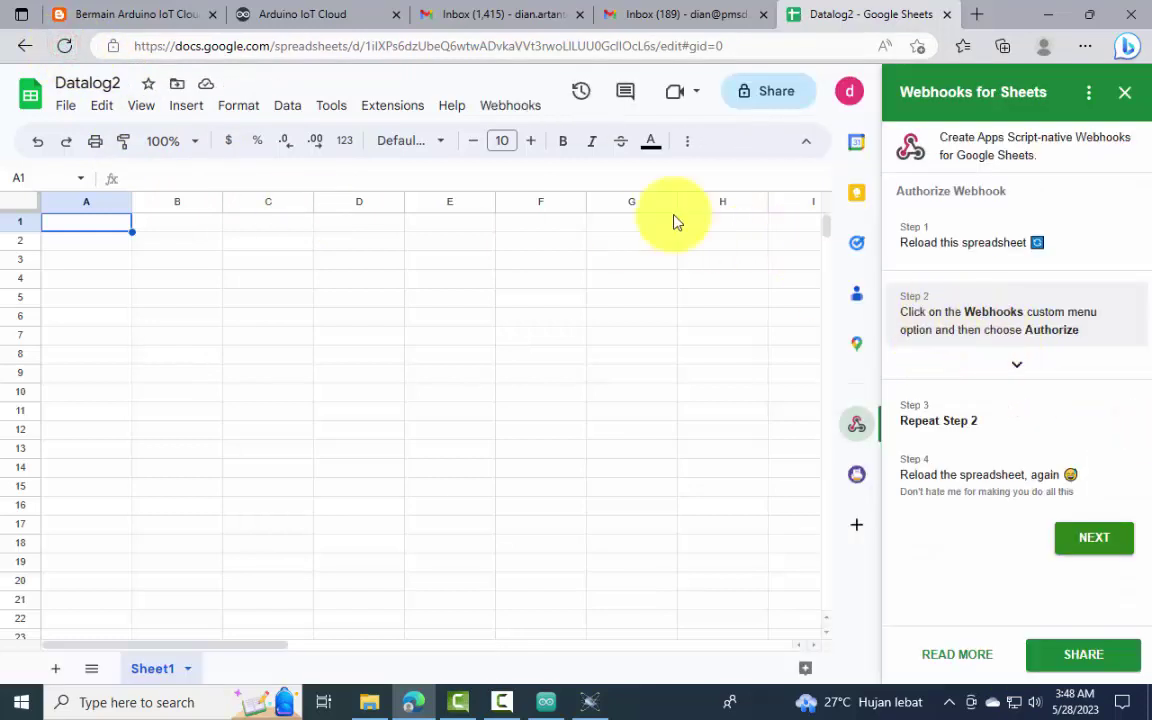
Step: Authorize Webhooks for Sheets with the Google account and allow it to manage spreadsheets where it is installed
{"action": "left_click", "coordinate": [520, 106]}
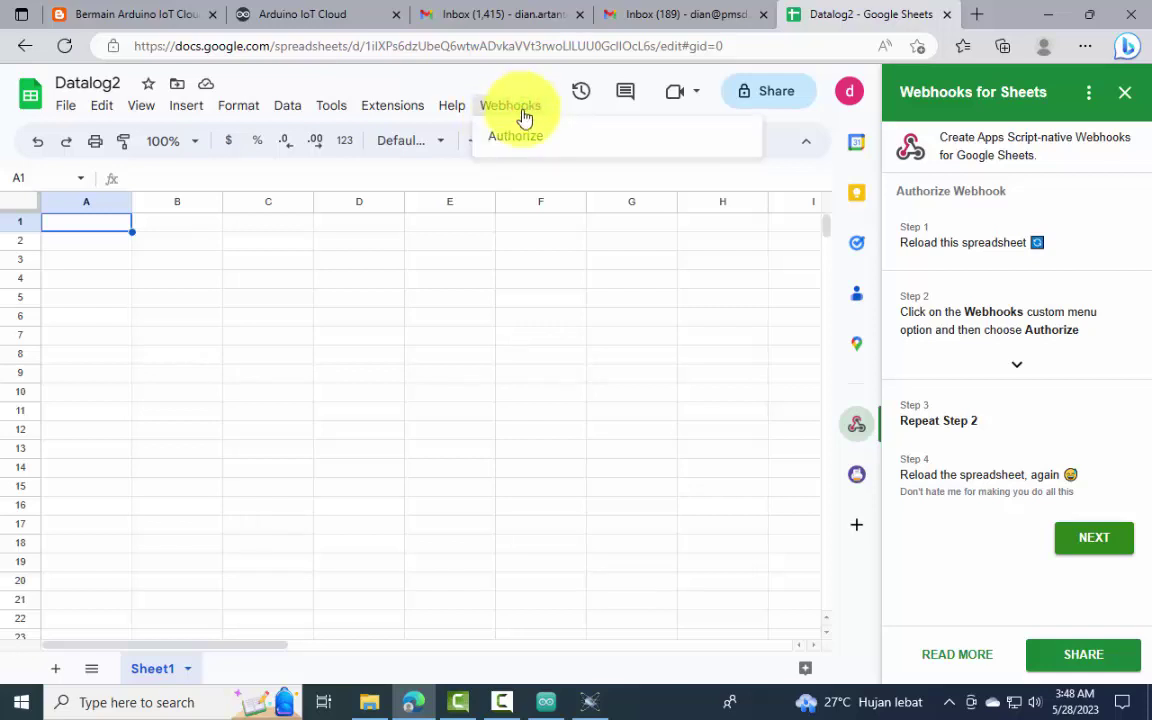
{"action": "left_click", "coordinate": [522, 136]}
{"action": "left_click", "coordinate": [617, 420]}
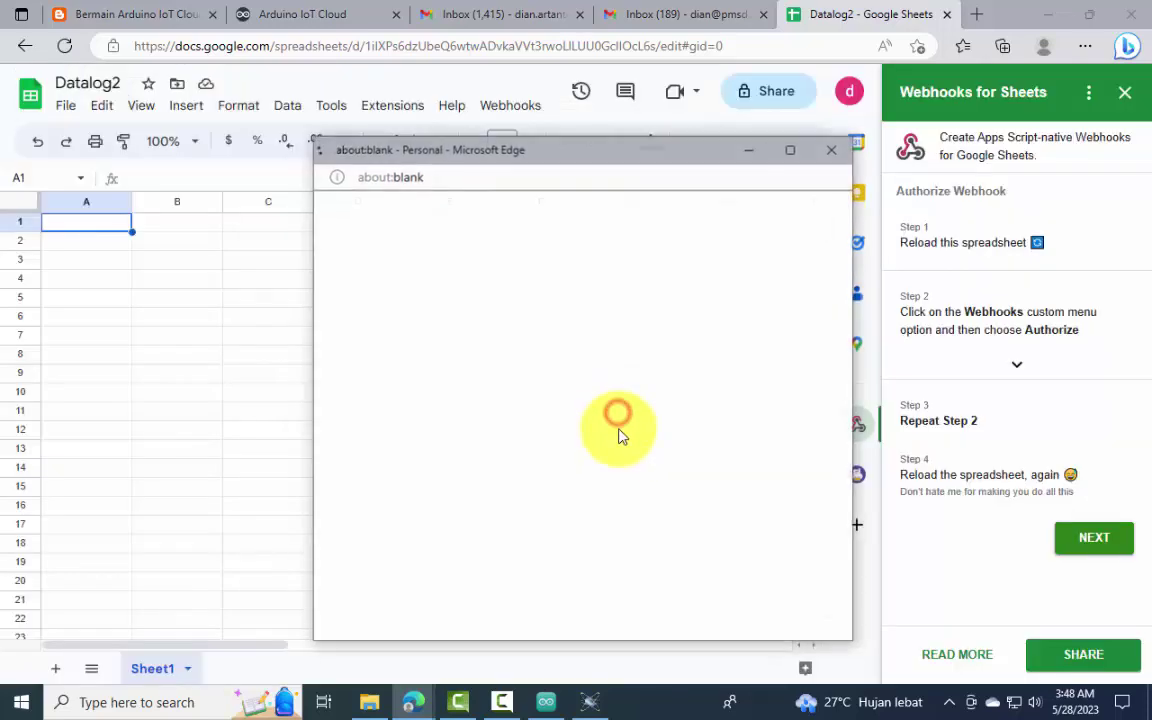
{"action": "left_click", "coordinate": [430, 378]}
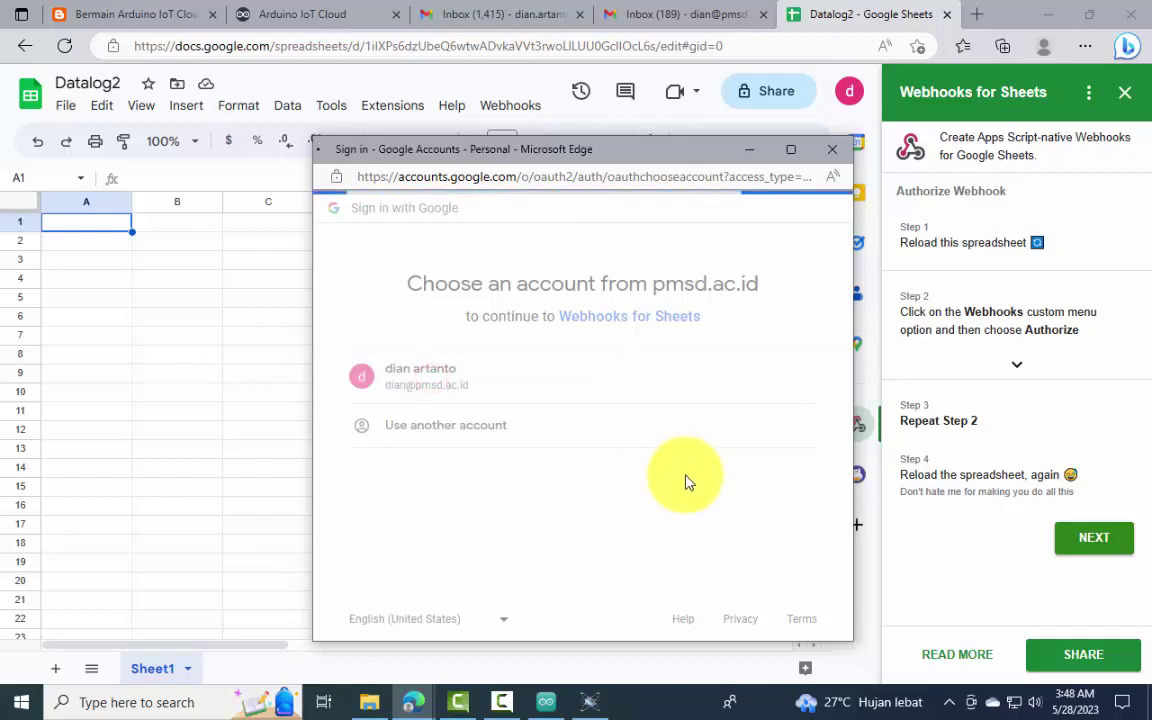
{"action": "scroll", "coordinate": [681, 488], "scroll_direction": "down", "scroll_amount": 3}
{"action": "left_click", "coordinate": [690, 525]}
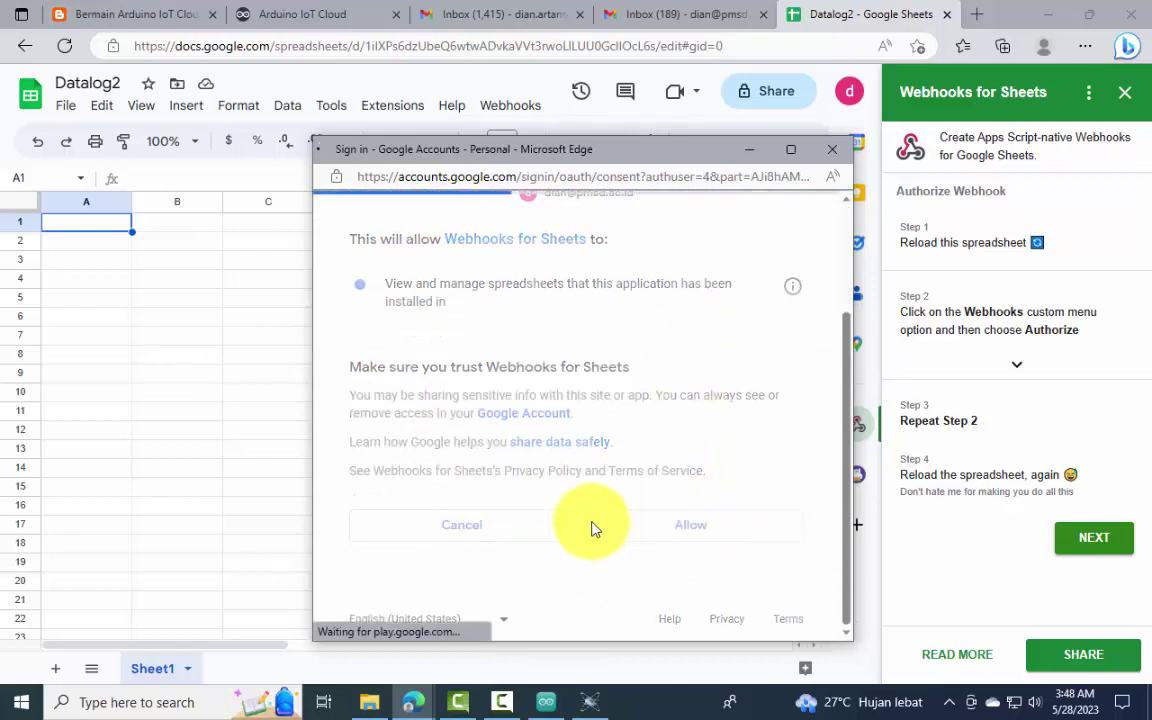
Step: Repeat the webhook authorization, then reload Datalog2 and advance the add-on to the generated webhook URL
{"action": "left_click", "coordinate": [515, 112]}
{"action": "left_click", "coordinate": [520, 138]}
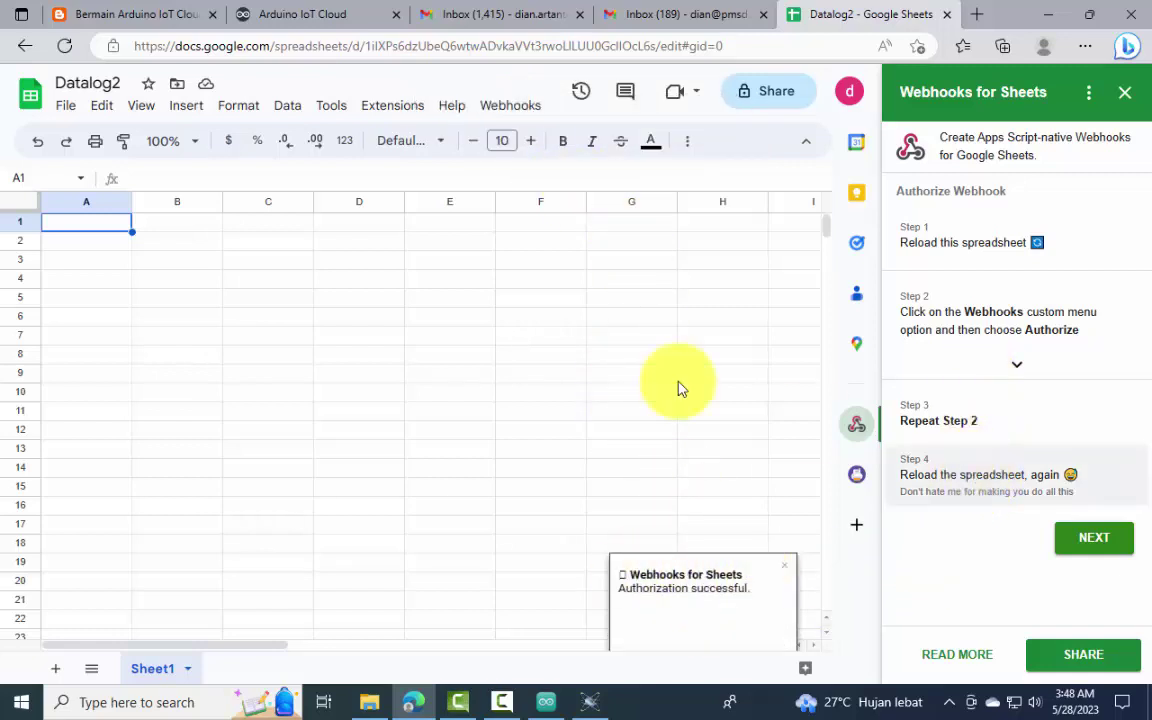
{"action": "left_click", "coordinate": [62, 46]}
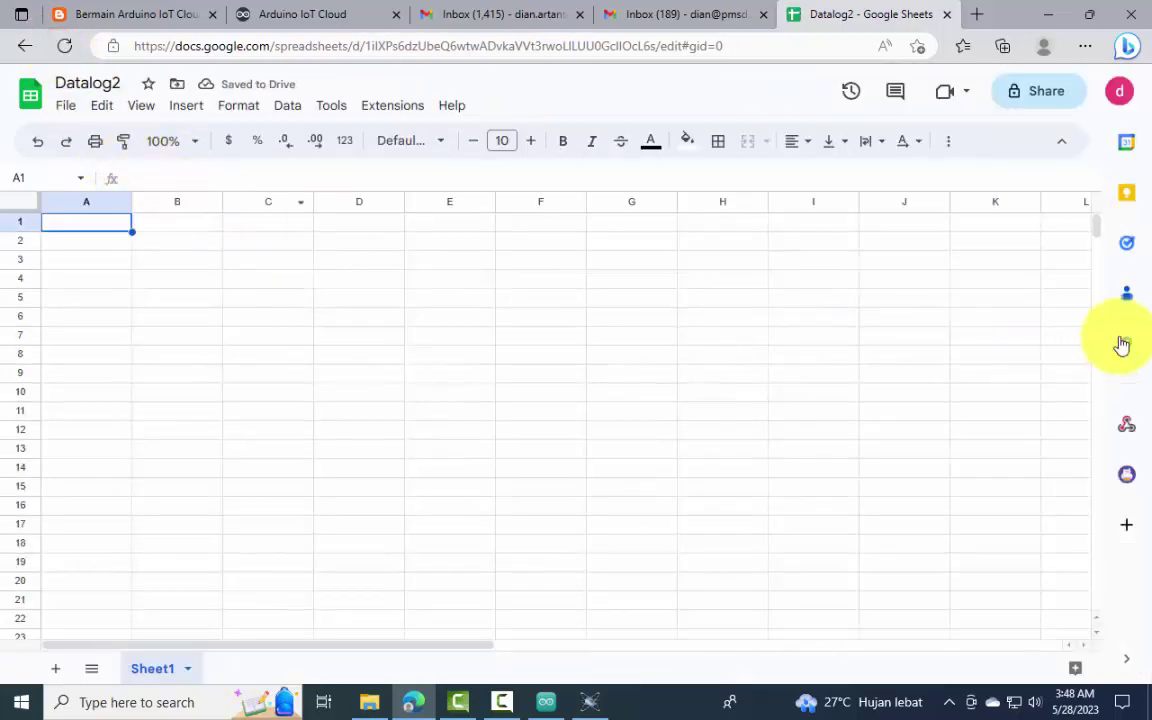
{"action": "left_click", "coordinate": [1126, 426]}
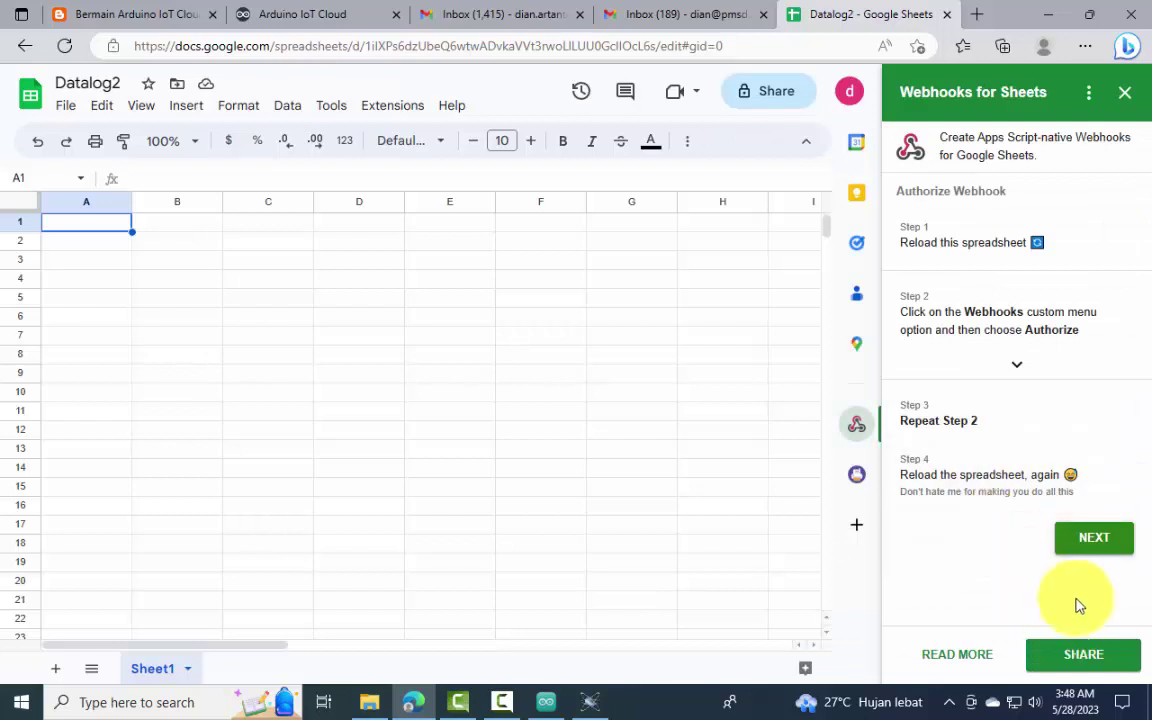
{"action": "left_click", "coordinate": [1103, 554]}
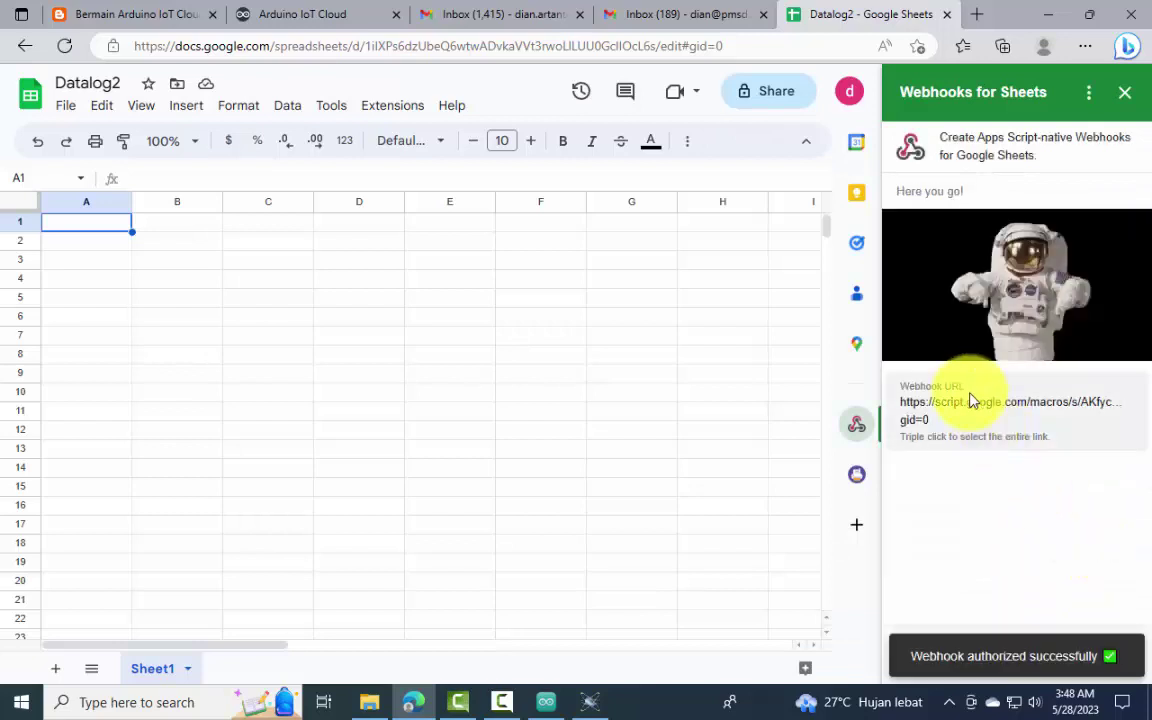
Step: Copy the webhook URL from the add-on and set it as the webhook of the Cara2 thing in Arduino IoT Cloud
{"action": "triple_click", "coordinate": [950, 401]}
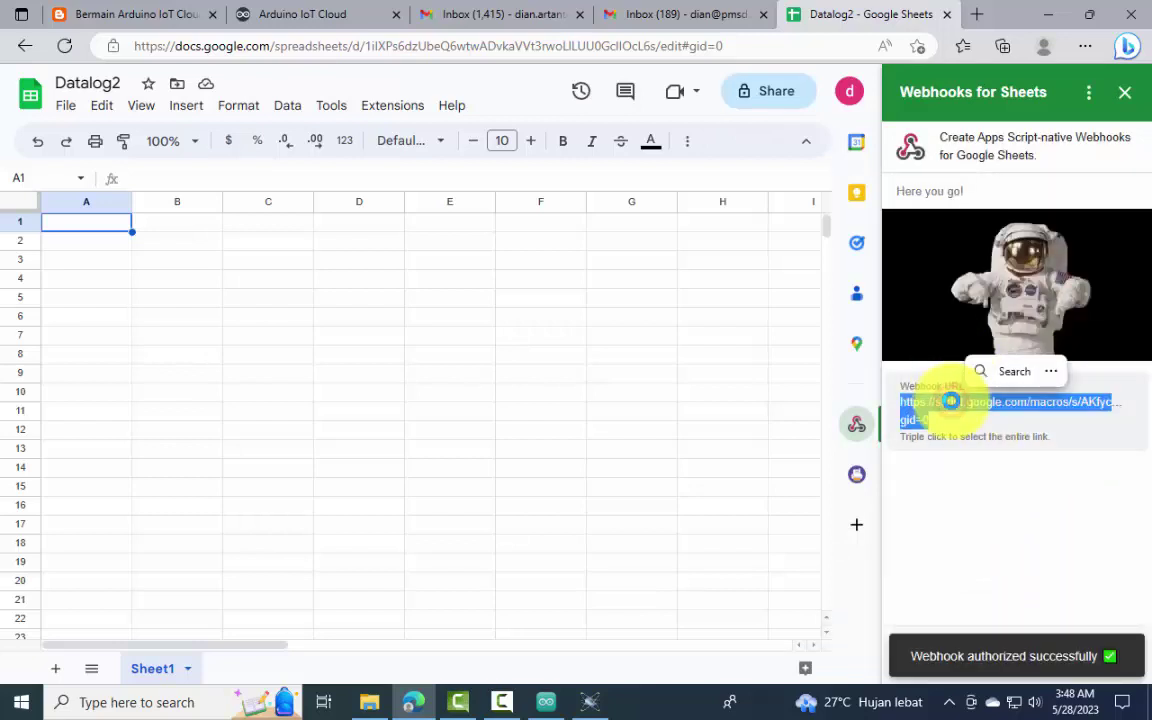
{"action": "key", "text": "ctrl+c"}
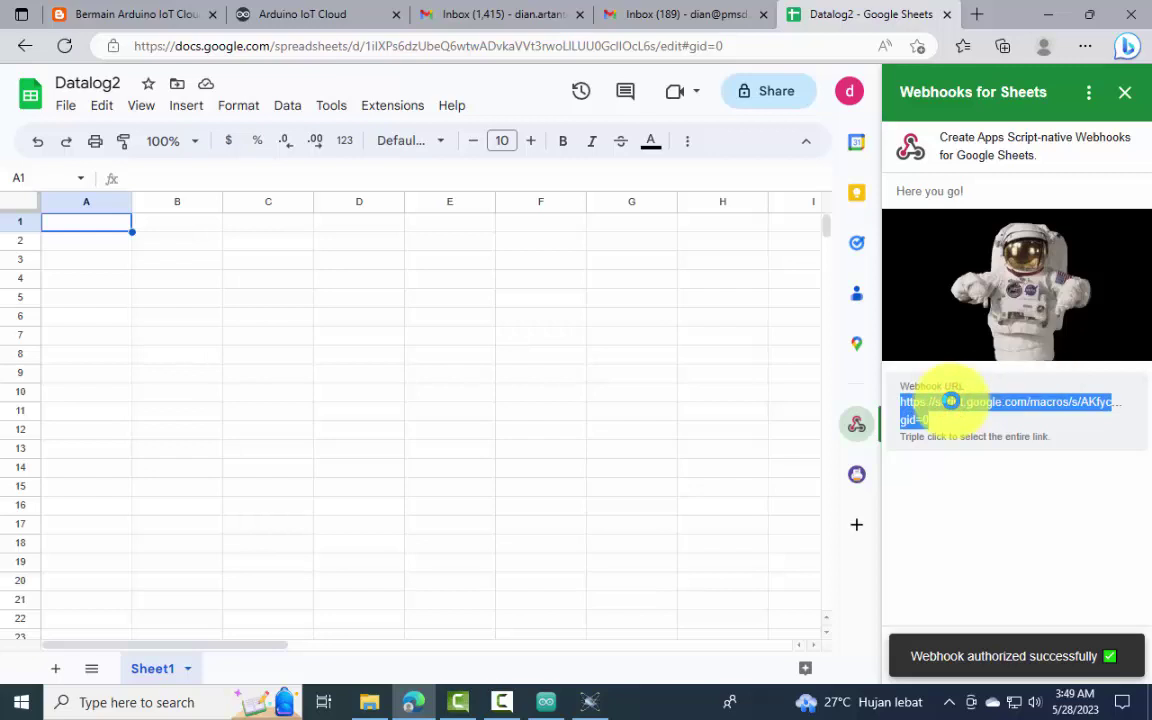
{"action": "left_click", "coordinate": [280, 14]}
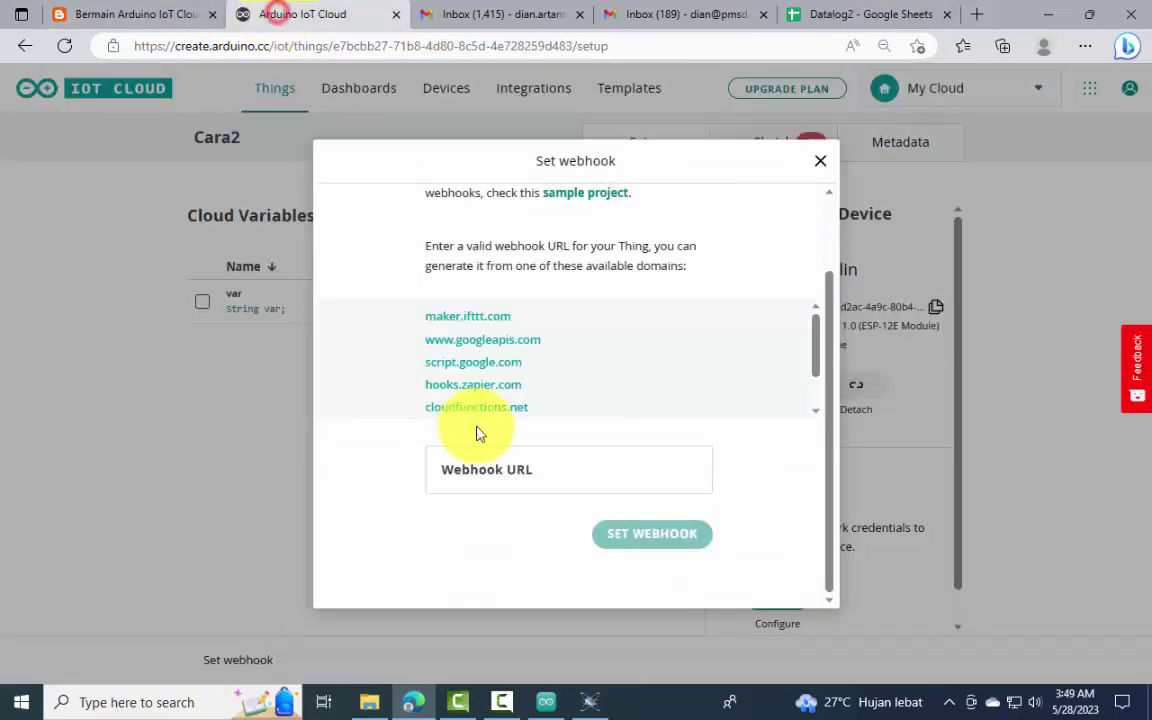
{"action": "left_click", "coordinate": [546, 467]}
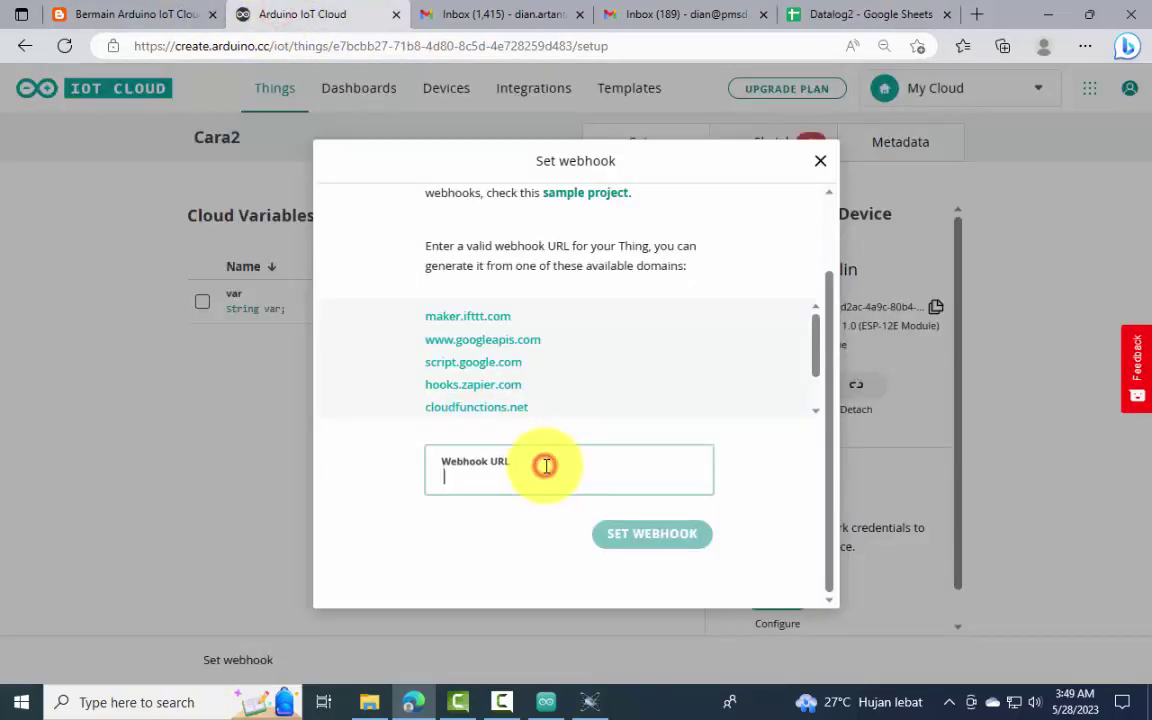
{"action": "key", "text": "ctrl+v"}
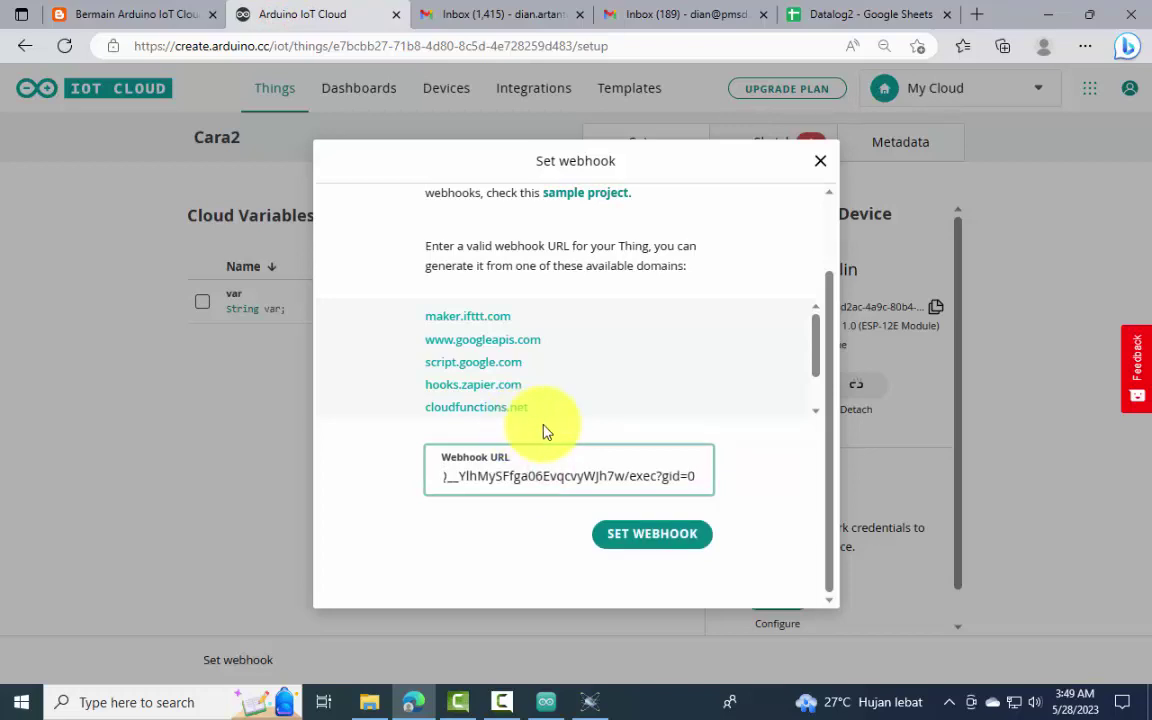
{"action": "left_click", "coordinate": [648, 539]}
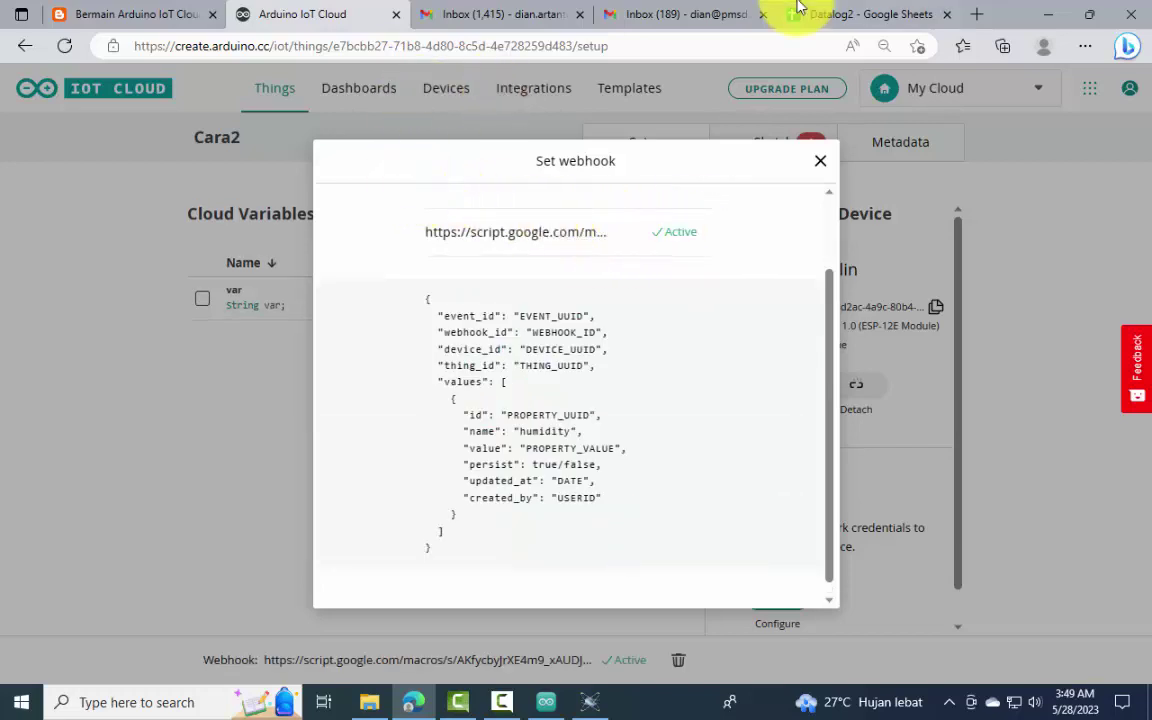
Step: Close the add-on pane in Datalog2, then switch to Proteus and move the Virtual Terminal to the middle of the schematic
{"action": "left_click", "coordinate": [866, 17]}
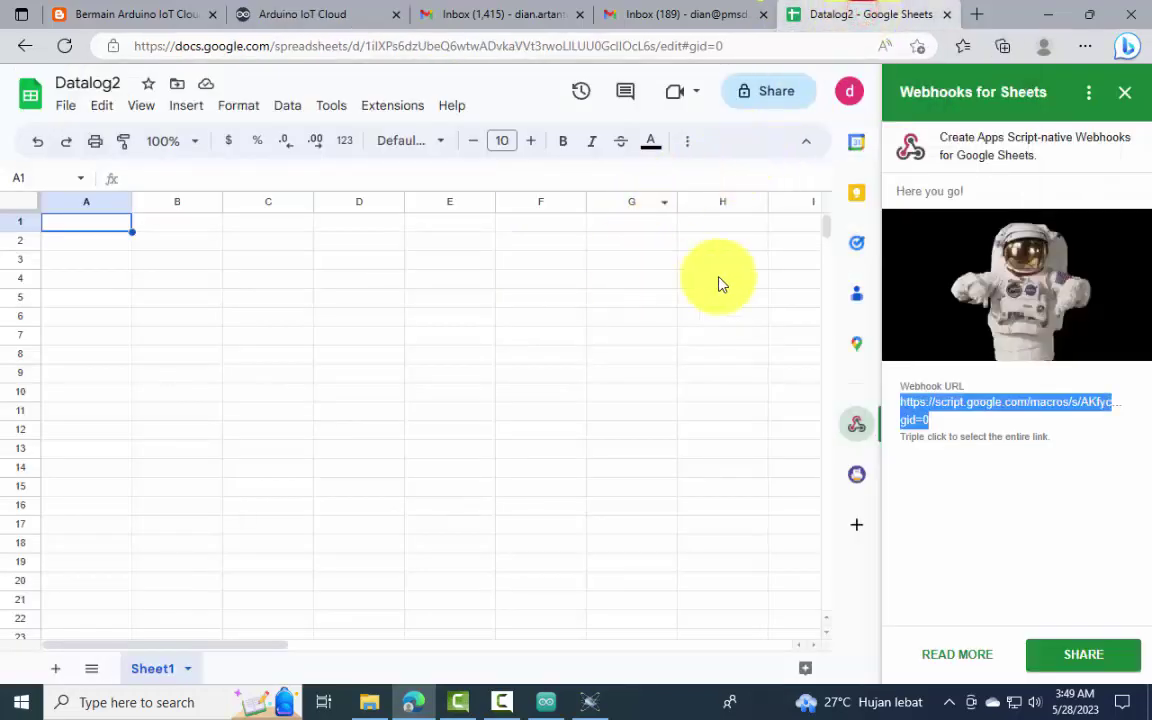
{"action": "left_click", "coordinate": [863, 429]}
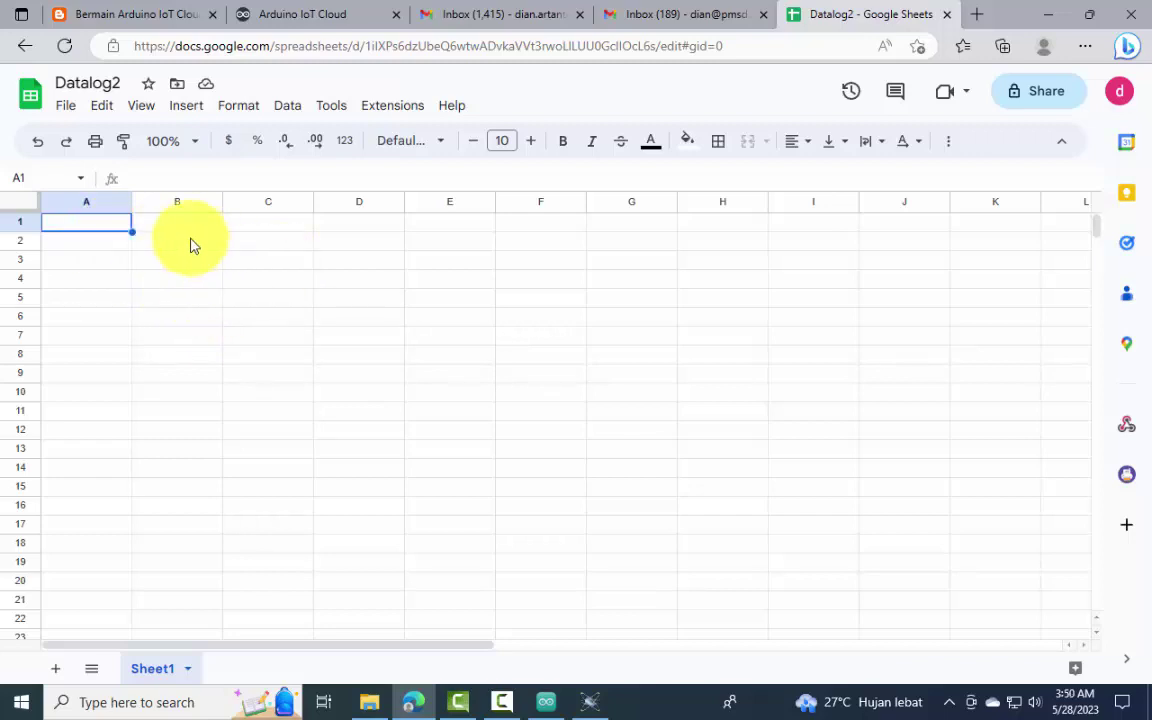
{"action": "left_click", "coordinate": [592, 703]}
{"action": "left_click_drag", "start_coordinate": [296, 277], "coordinate": [544, 296]}
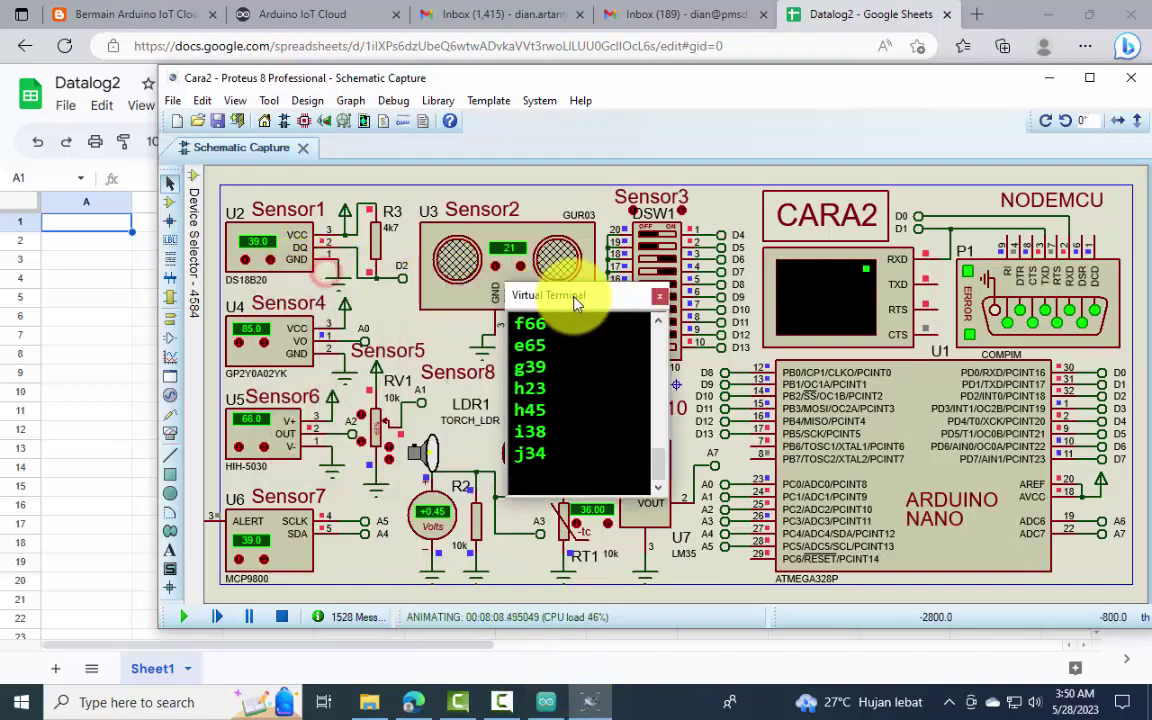
Step: Raise Sensor1 to 40 and lower Sensor2 to 20 in the running simulation, moving the Proteus and Virtual Terminal windows clear of the sheet data
{"action": "left_click", "coordinate": [268, 262]}
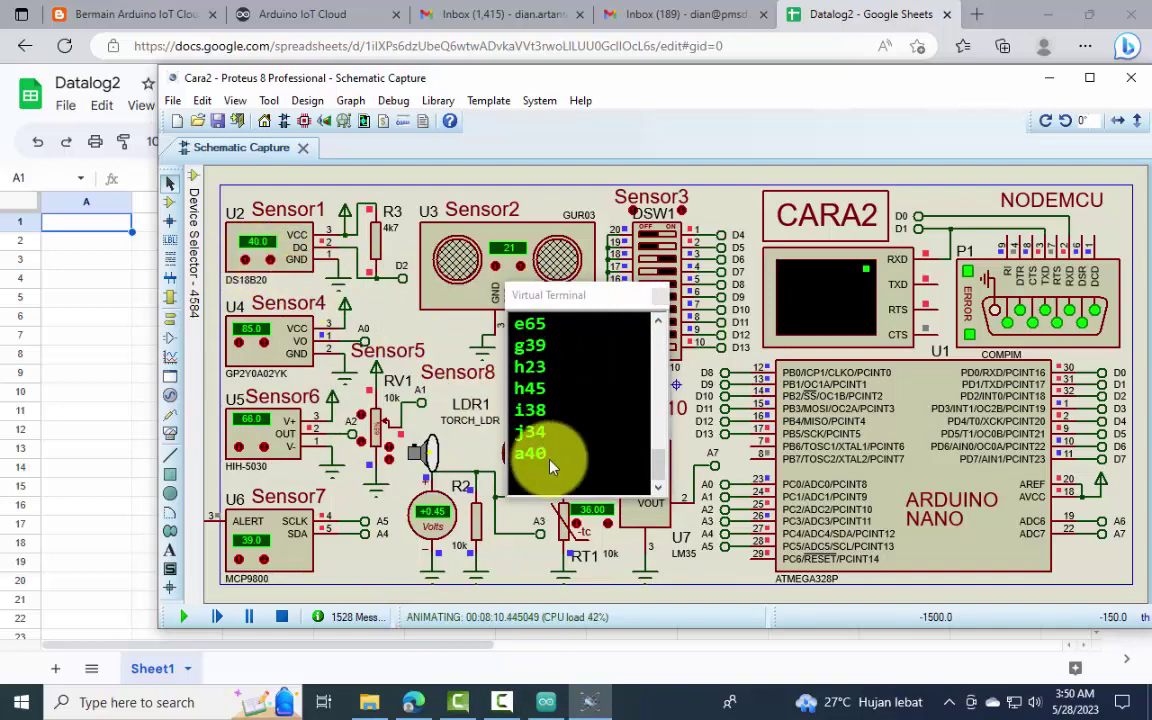
{"action": "left_click_drag", "start_coordinate": [594, 78], "coordinate": [732, 303]}
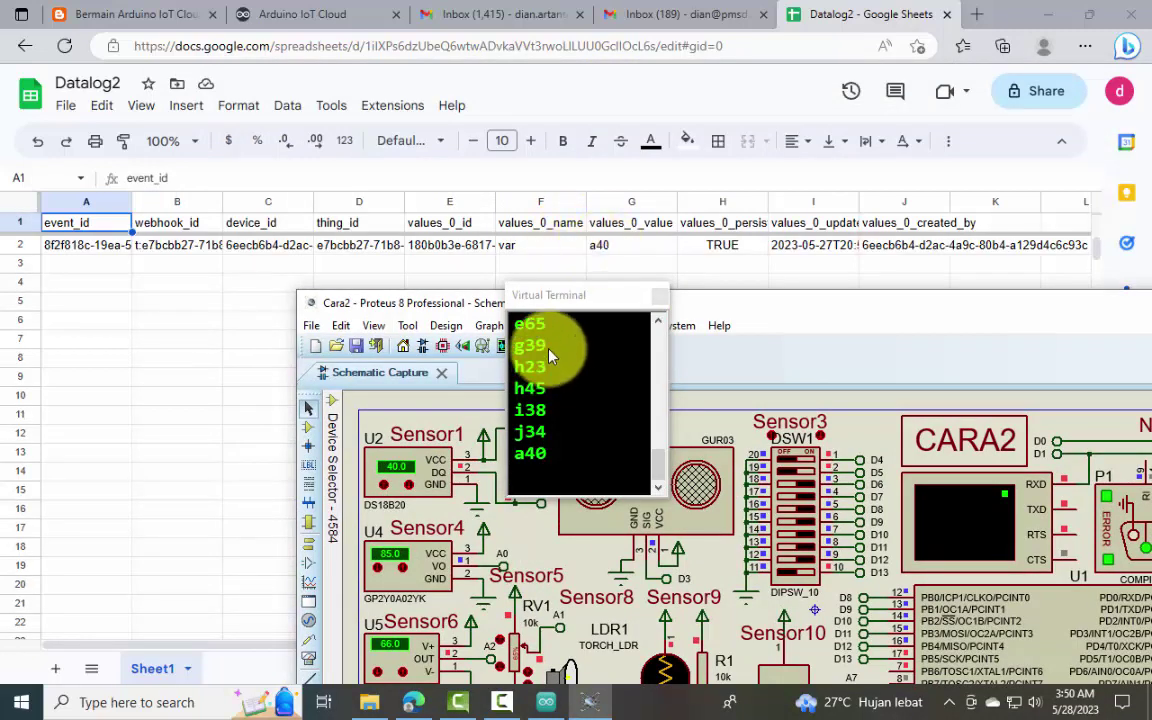
{"action": "left_click_drag", "start_coordinate": [557, 308], "coordinate": [820, 380]}
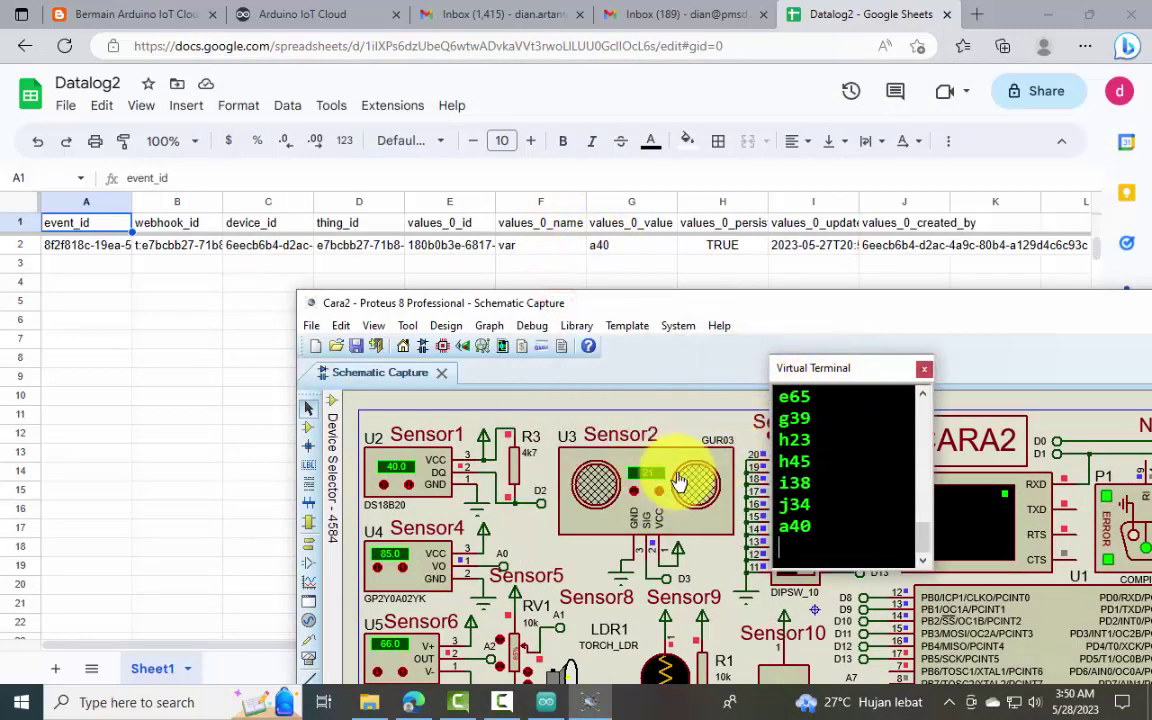
{"action": "left_click", "coordinate": [659, 494]}
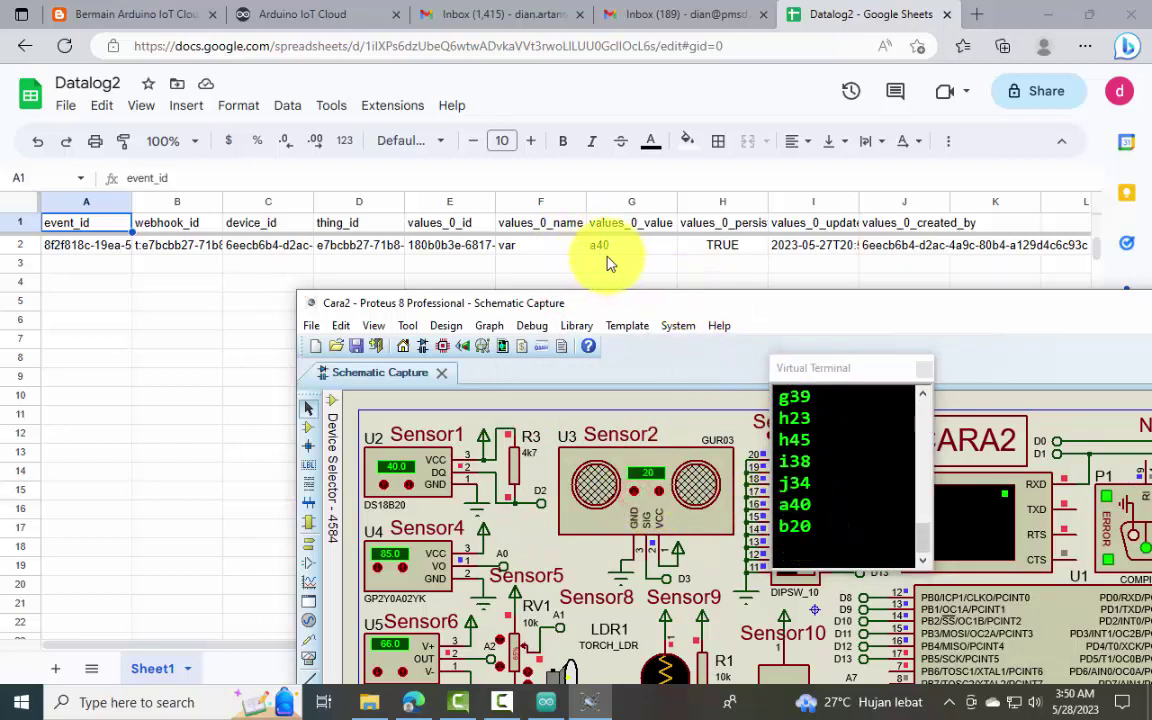
Step: Delete columns A to F of Datalog2, from event_id through values_0_name
{"action": "left_click", "coordinate": [541, 202]}
{"action": "left_click_drag", "start_coordinate": [540, 193], "coordinate": [3, 212]}
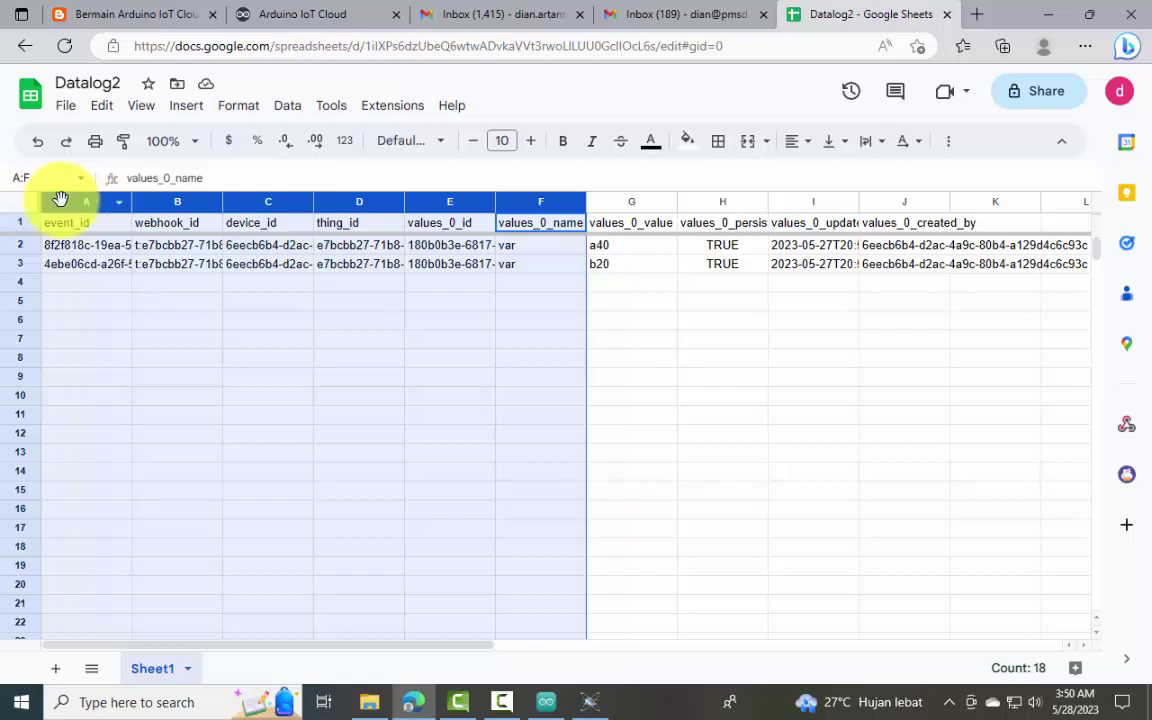
{"action": "right_click", "coordinate": [62, 198]}
{"action": "left_click", "coordinate": [124, 344]}
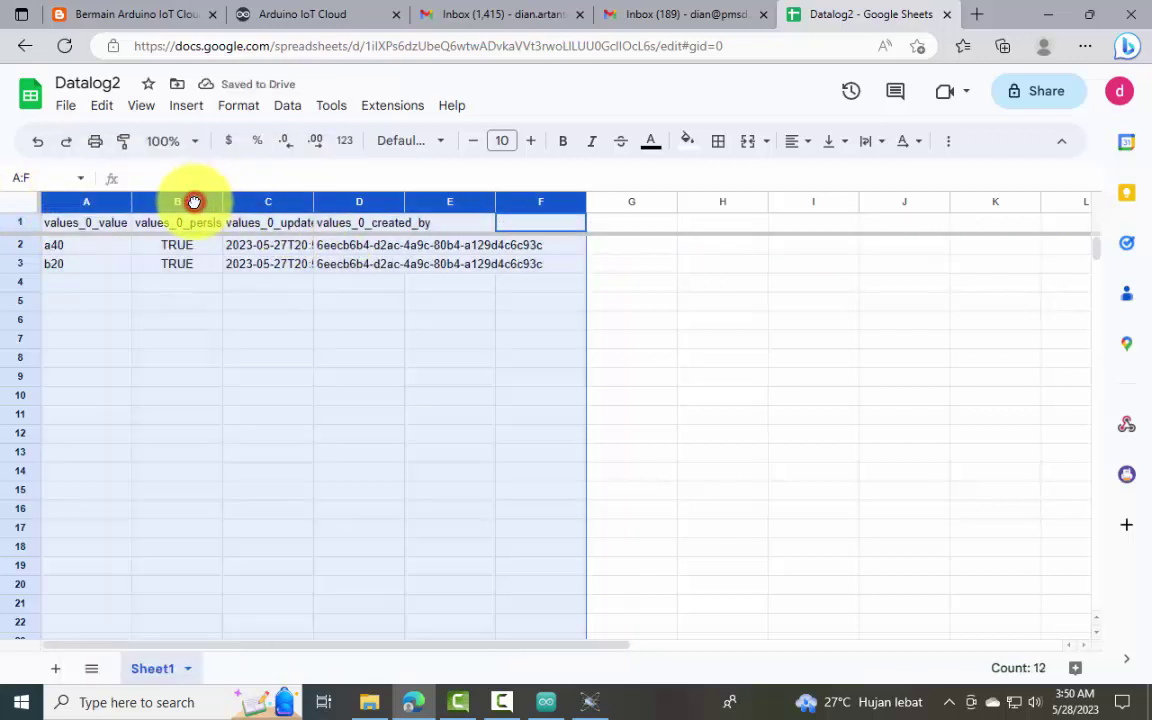
Step: Delete the values_0_persist and values_0_created_by columns, and fit the widths of the two remaining columns to their contents
{"action": "left_click", "coordinate": [655, 408]}
{"action": "left_click", "coordinate": [178, 200]}
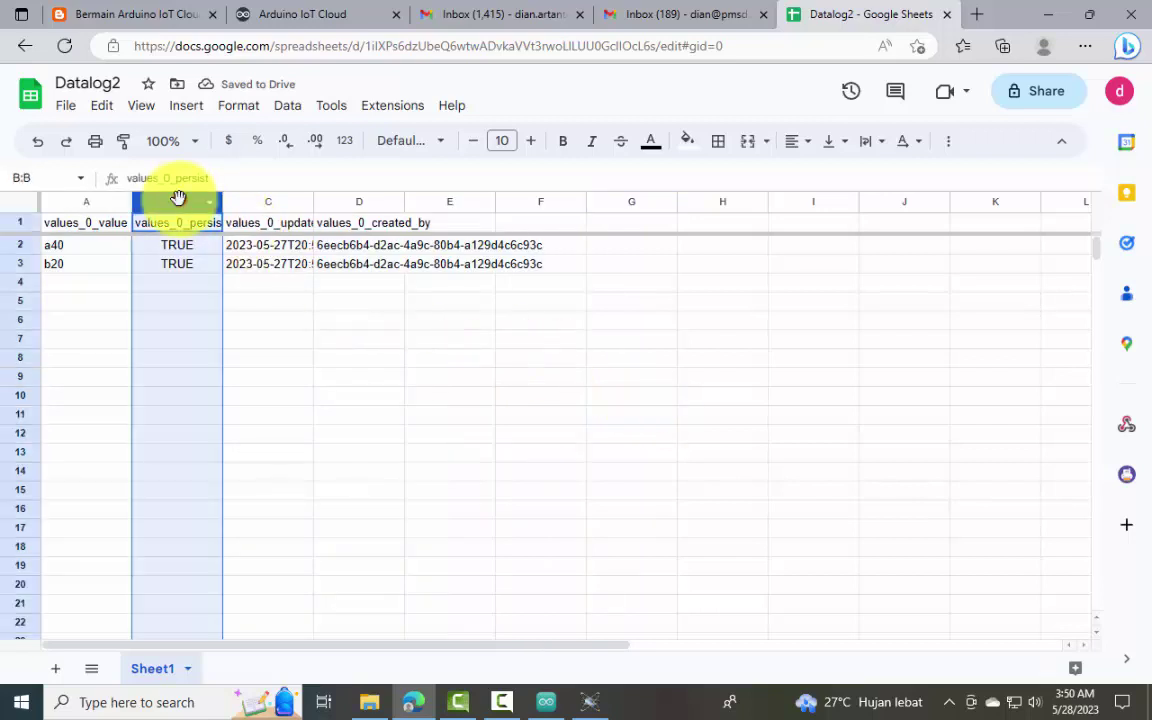
{"action": "right_click", "coordinate": [176, 196]}
{"action": "left_click", "coordinate": [244, 343]}
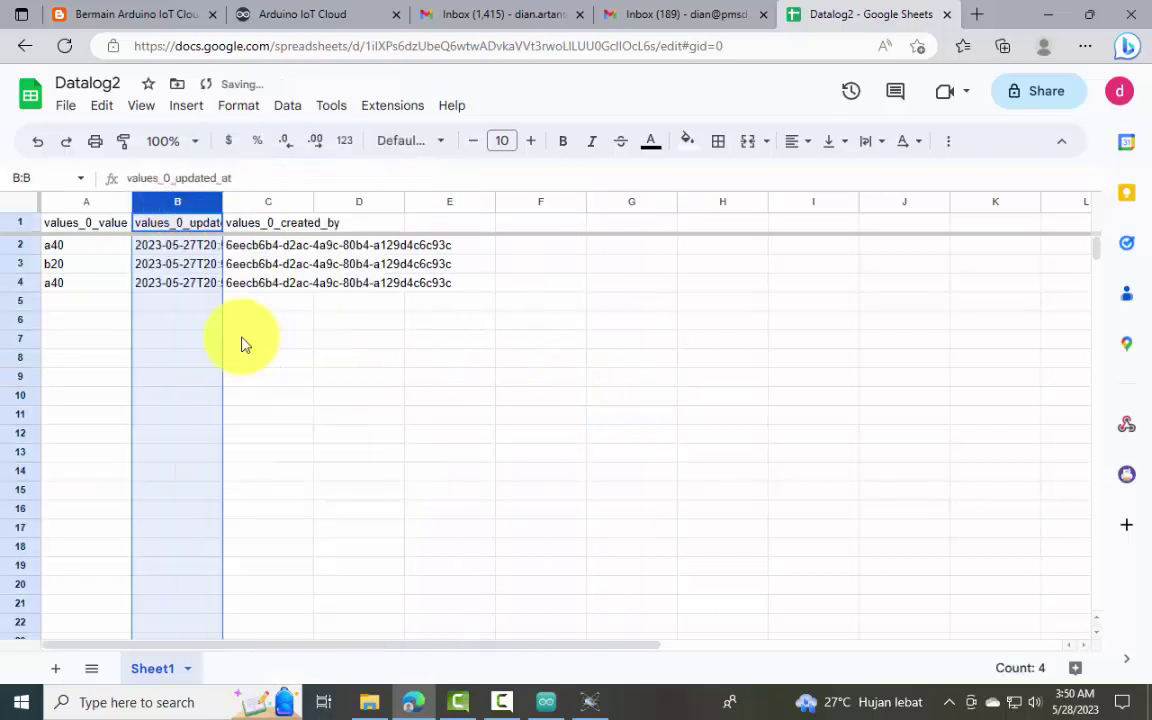
{"action": "left_click", "coordinate": [256, 201]}
{"action": "right_click", "coordinate": [256, 200]}
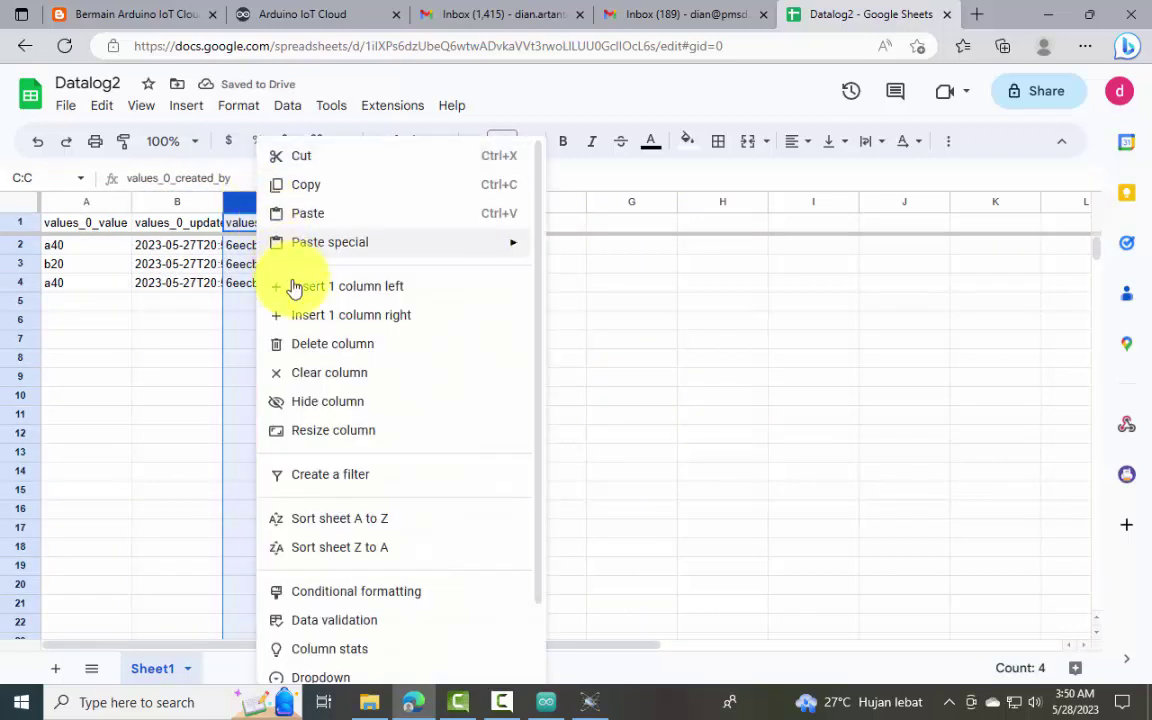
{"action": "left_click", "coordinate": [313, 348]}
{"action": "left_click_drag", "start_coordinate": [62, 200], "coordinate": [195, 208]}
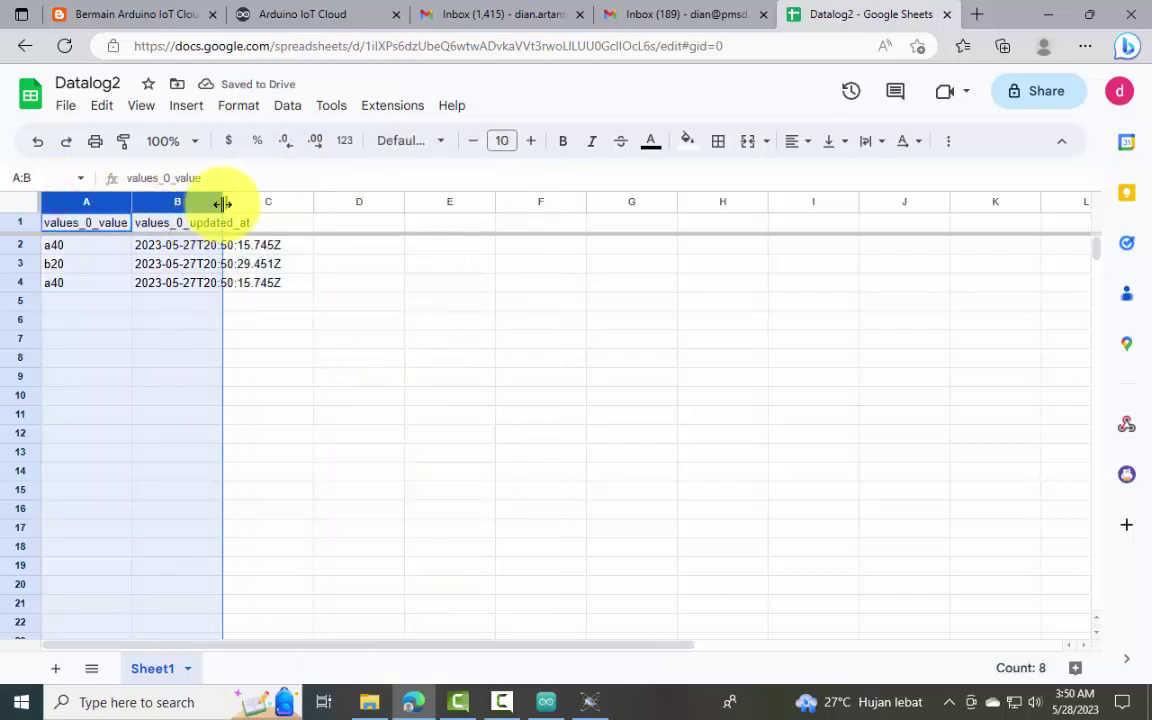
{"action": "double_click", "coordinate": [221, 202]}
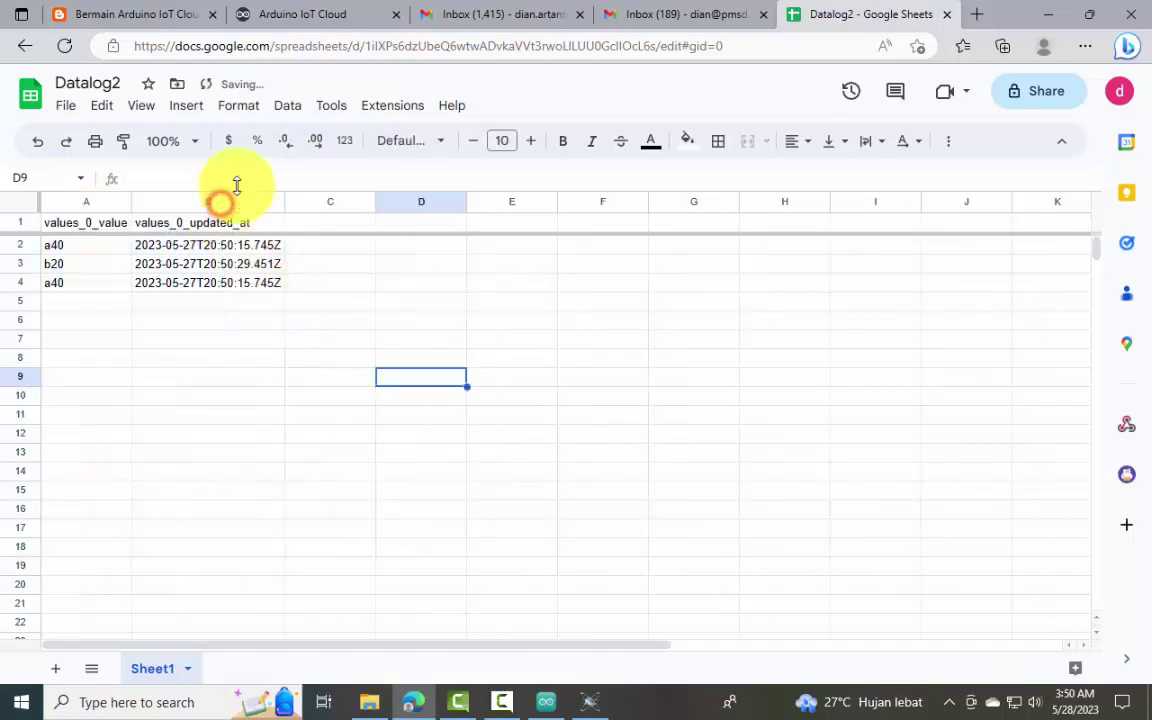
Step: Look through the datalogger tutorial page for the Tahap 3 instructions on showing sensor data in Google Sheet
{"action": "left_click", "coordinate": [140, 16]}
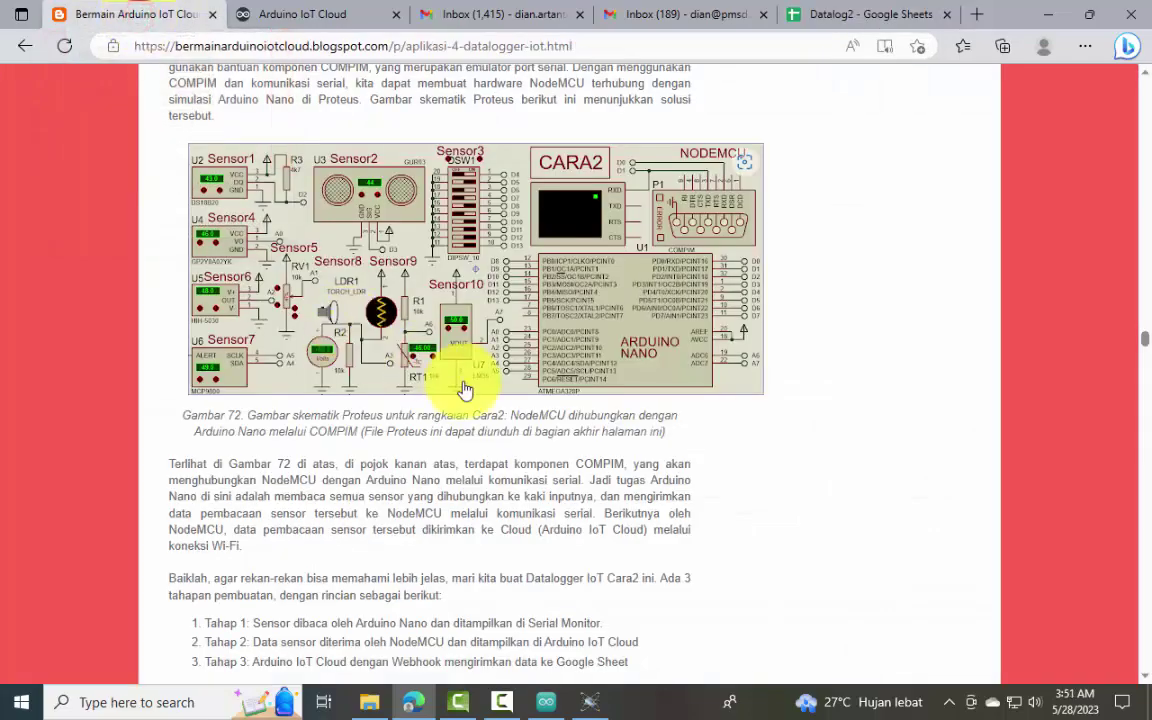
{"action": "scroll", "coordinate": [465, 390], "scroll_direction": "down", "scroll_amount": 20}
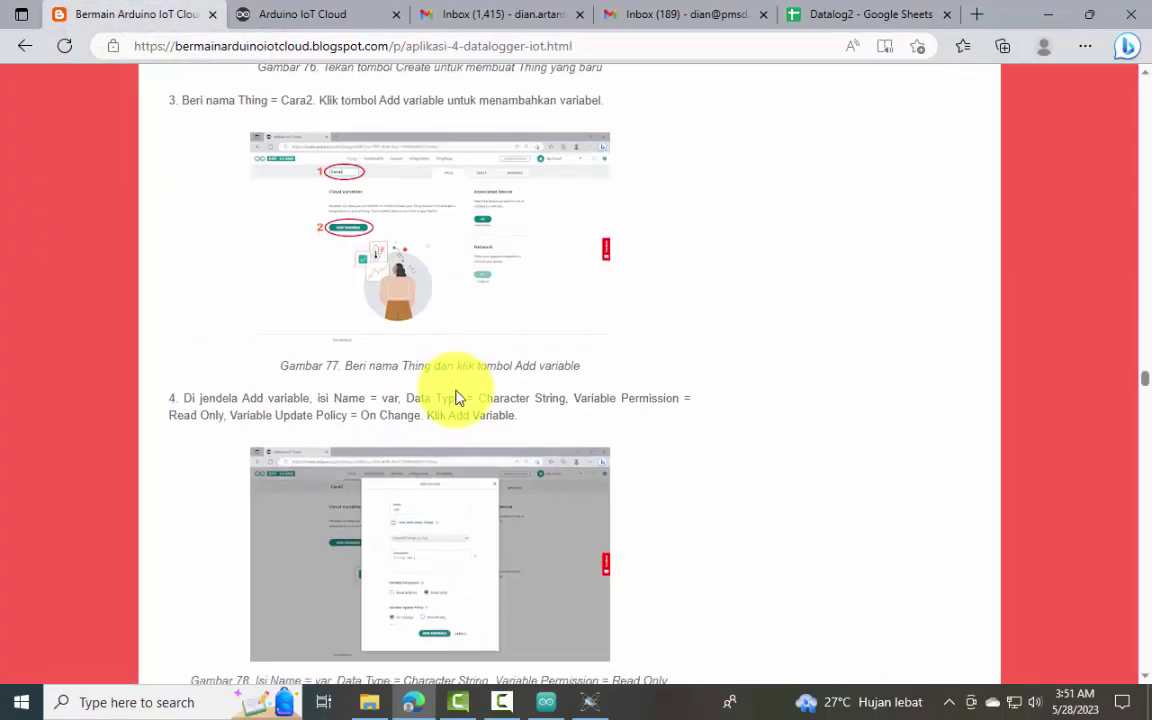
{"action": "scroll", "coordinate": [456, 397], "scroll_direction": "down", "scroll_amount": 20}
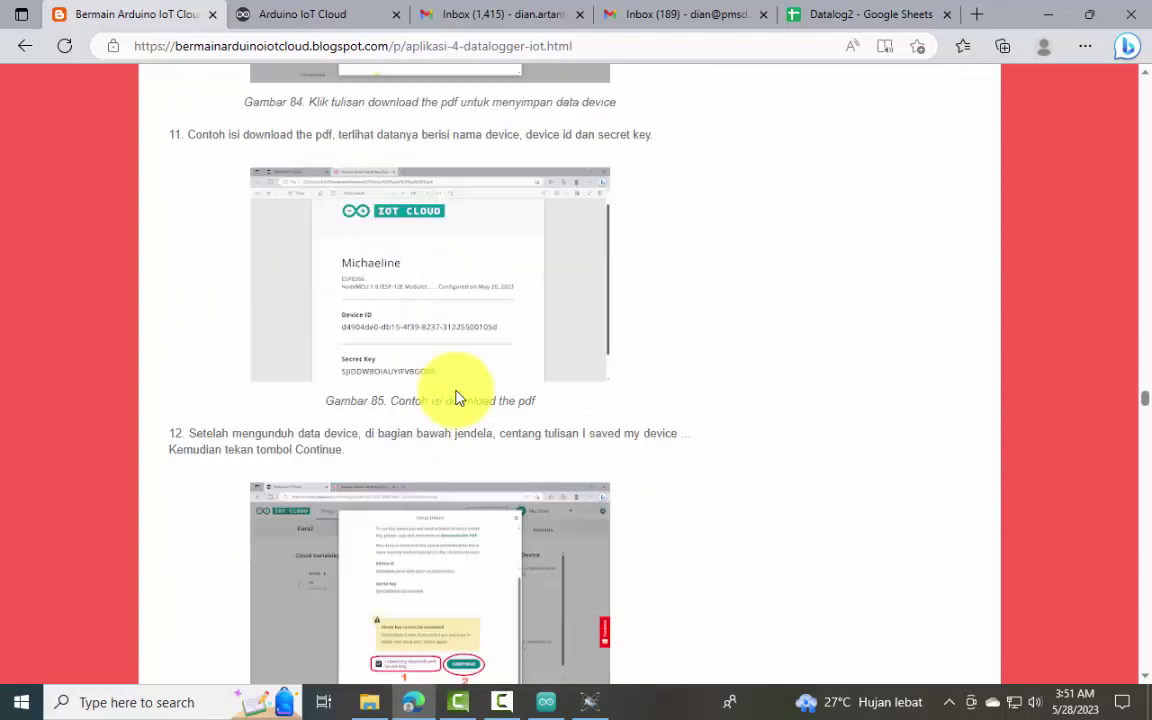
{"action": "scroll", "coordinate": [456, 397], "scroll_direction": "down", "scroll_amount": 20}
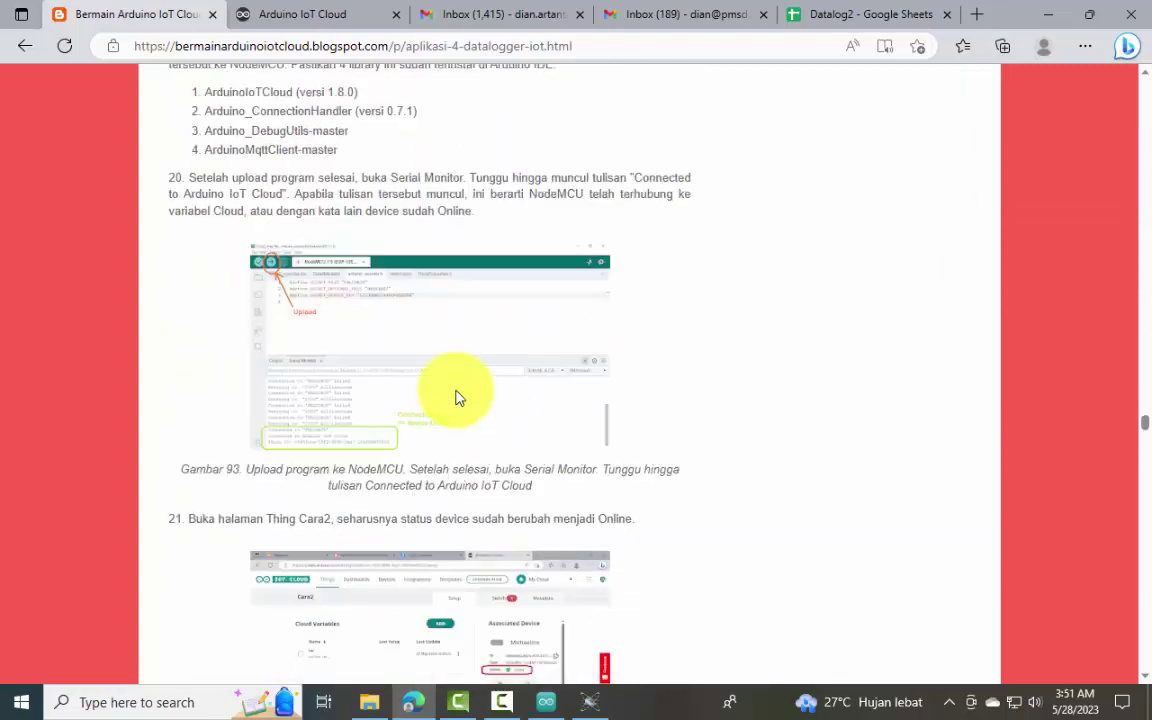
{"action": "scroll", "coordinate": [456, 397], "scroll_direction": "down", "scroll_amount": 6}
{"action": "scroll", "coordinate": [456, 397], "scroll_direction": "up", "scroll_amount": 8}
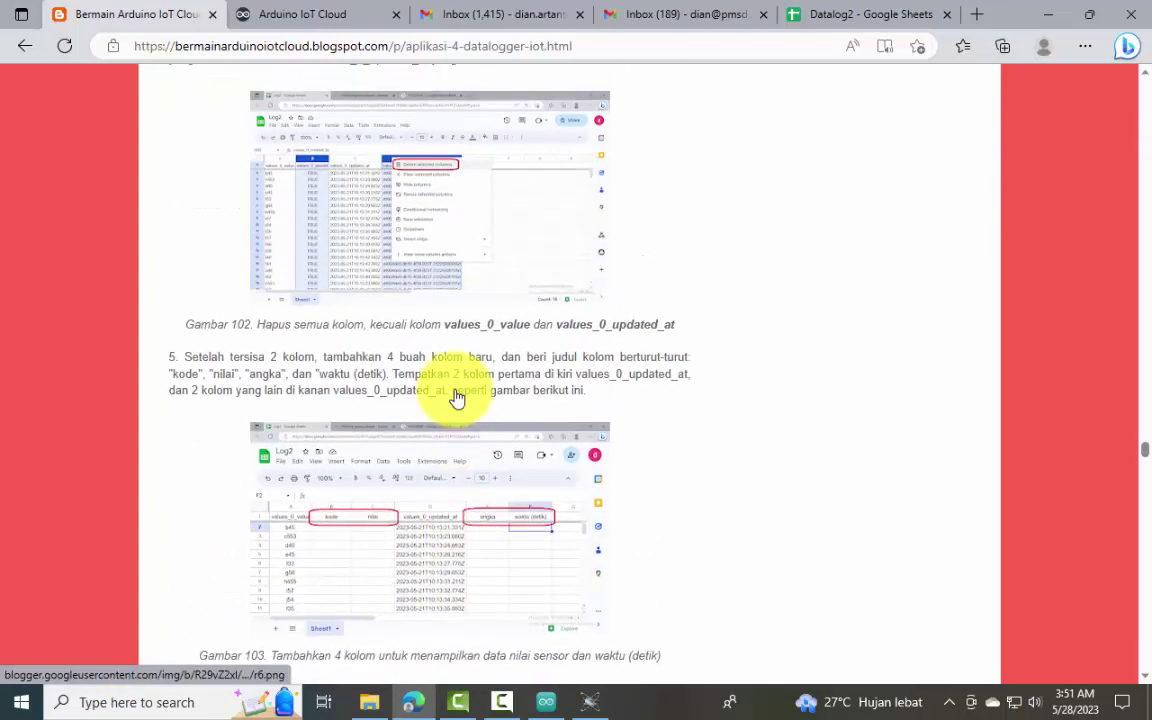
{"action": "scroll", "coordinate": [456, 397], "scroll_direction": "up", "scroll_amount": 5}
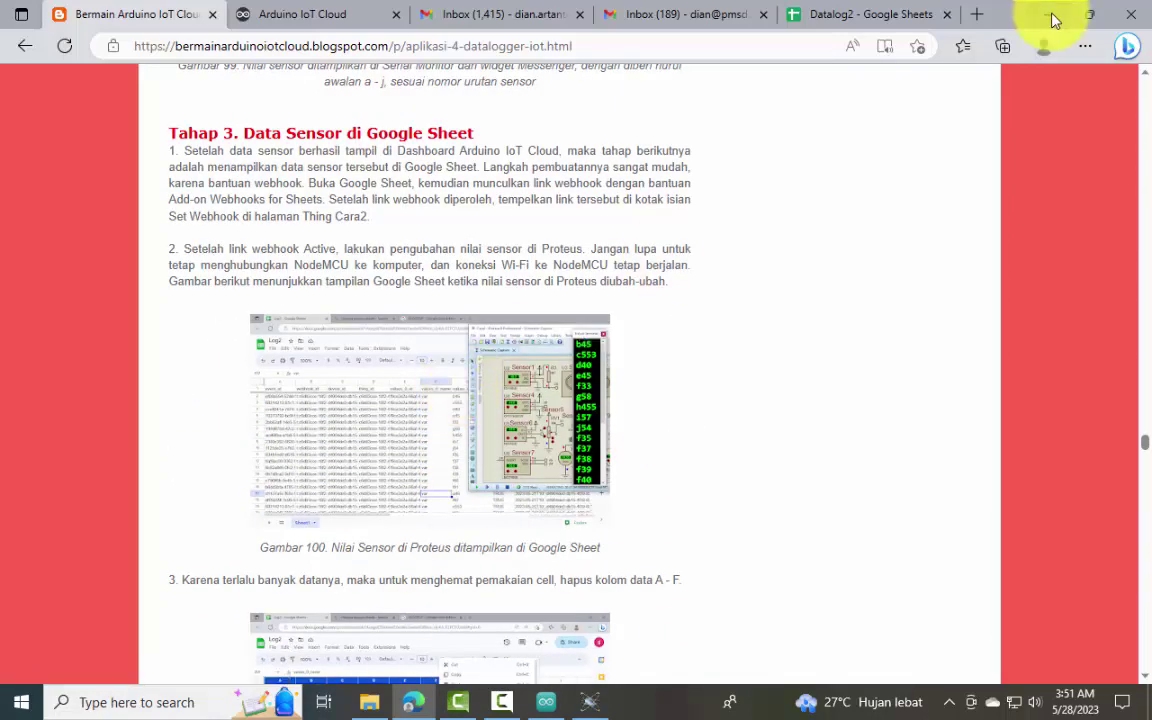
Step: Detach Datalog2 into its own browser window and arrange it beside a narrowed tutorial window
{"action": "left_click_drag", "start_coordinate": [818, 14], "coordinate": [1000, 121]}
{"action": "left_click", "coordinate": [1085, 16]}
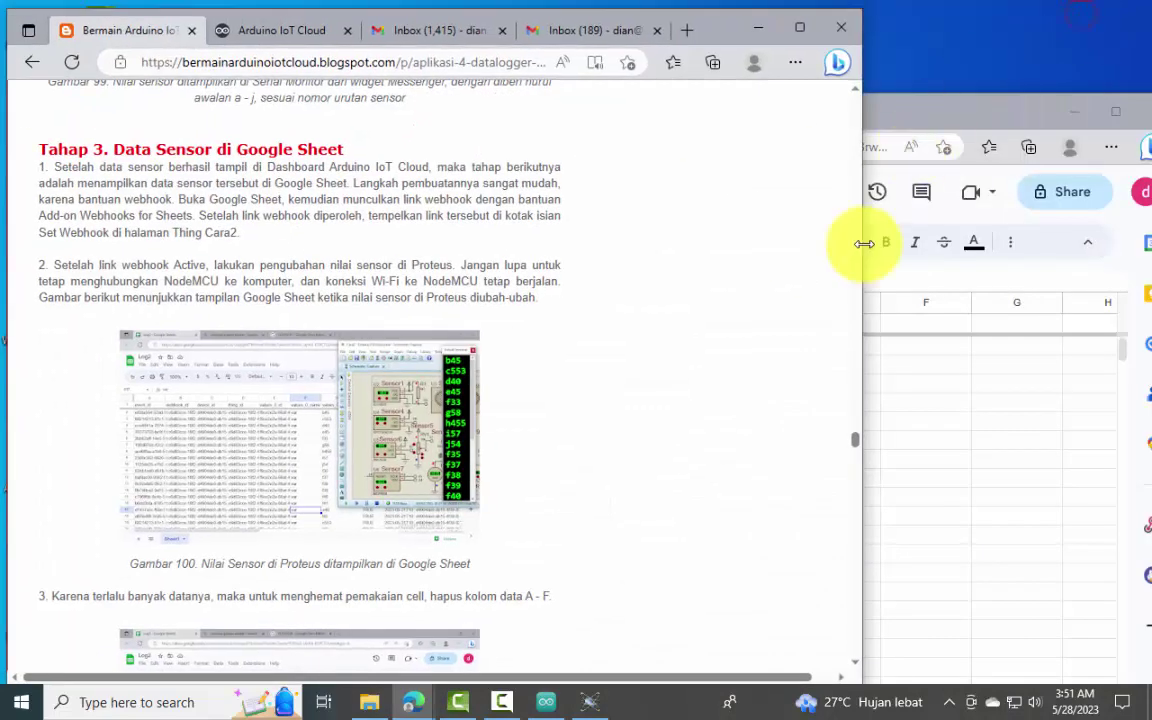
{"action": "left_click_drag", "start_coordinate": [864, 239], "coordinate": [656, 239]}
{"action": "left_click", "coordinate": [779, 364]}
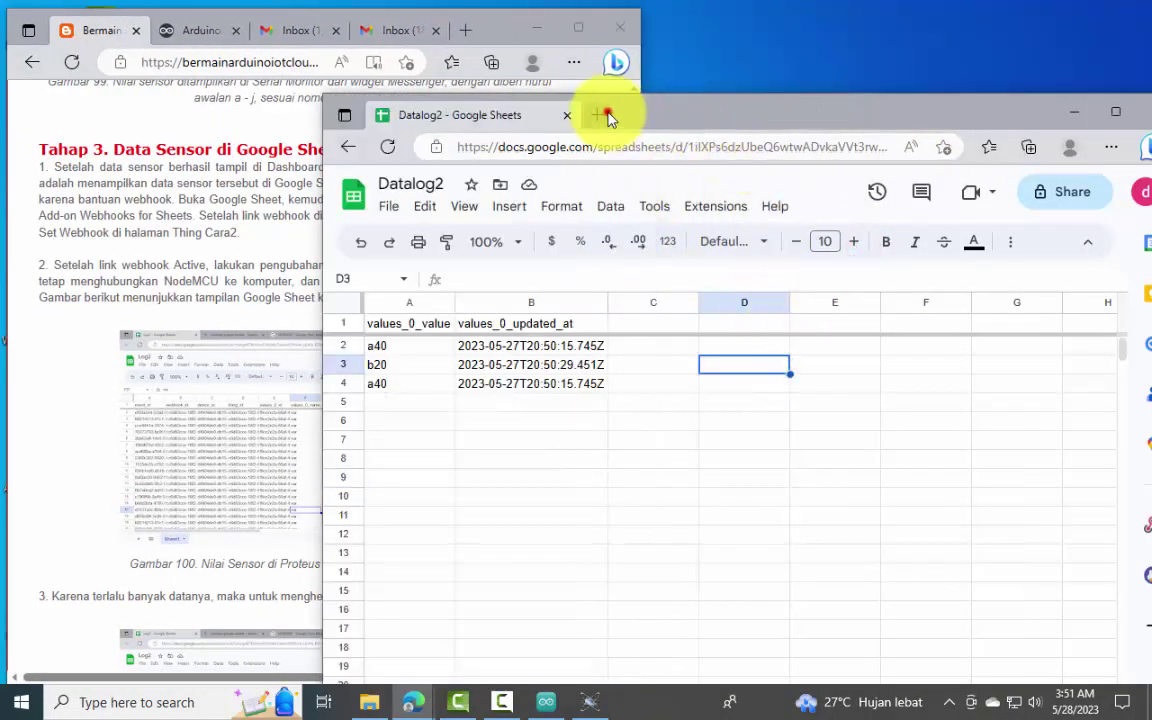
{"action": "left_click_drag", "start_coordinate": [650, 114], "coordinate": [893, 28]}
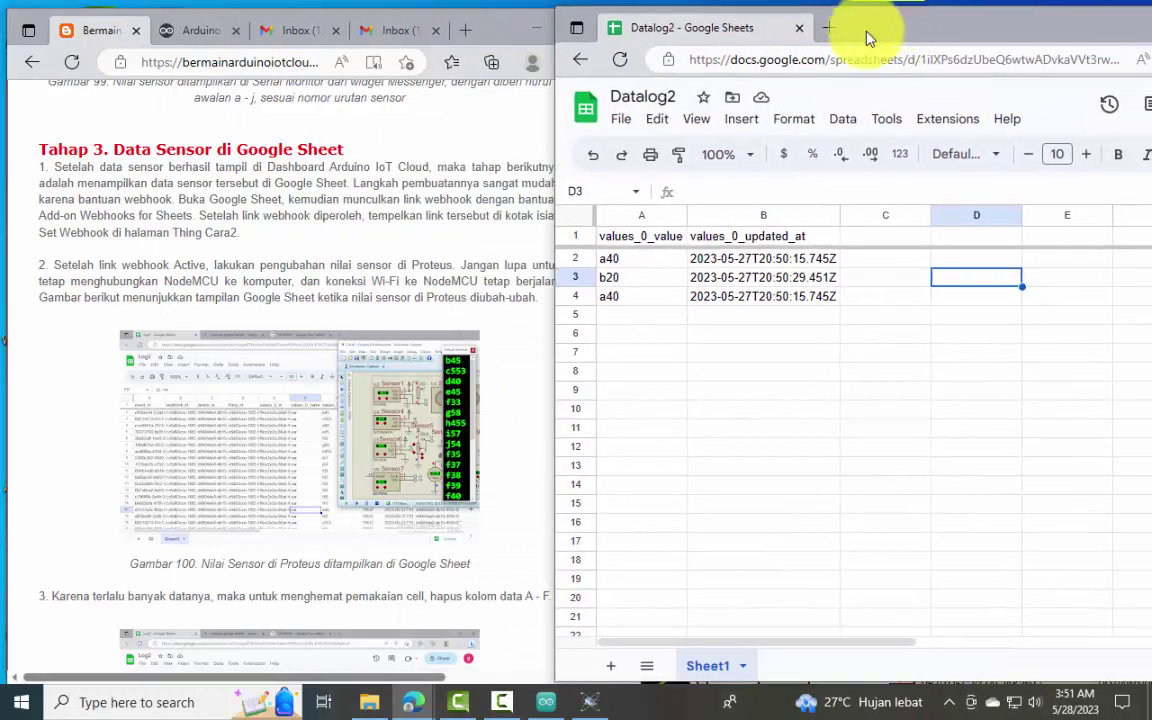
Step: Following step 5 of the tutorial, insert two blank columns between values_0_value and values_0_updated_at in Datalog2
{"action": "left_click", "coordinate": [352, 257]}
{"action": "scroll", "coordinate": [340, 300], "scroll_direction": "down", "scroll_amount": 6}
{"action": "scroll", "coordinate": [200, 340], "scroll_direction": "down", "scroll_amount": 4}
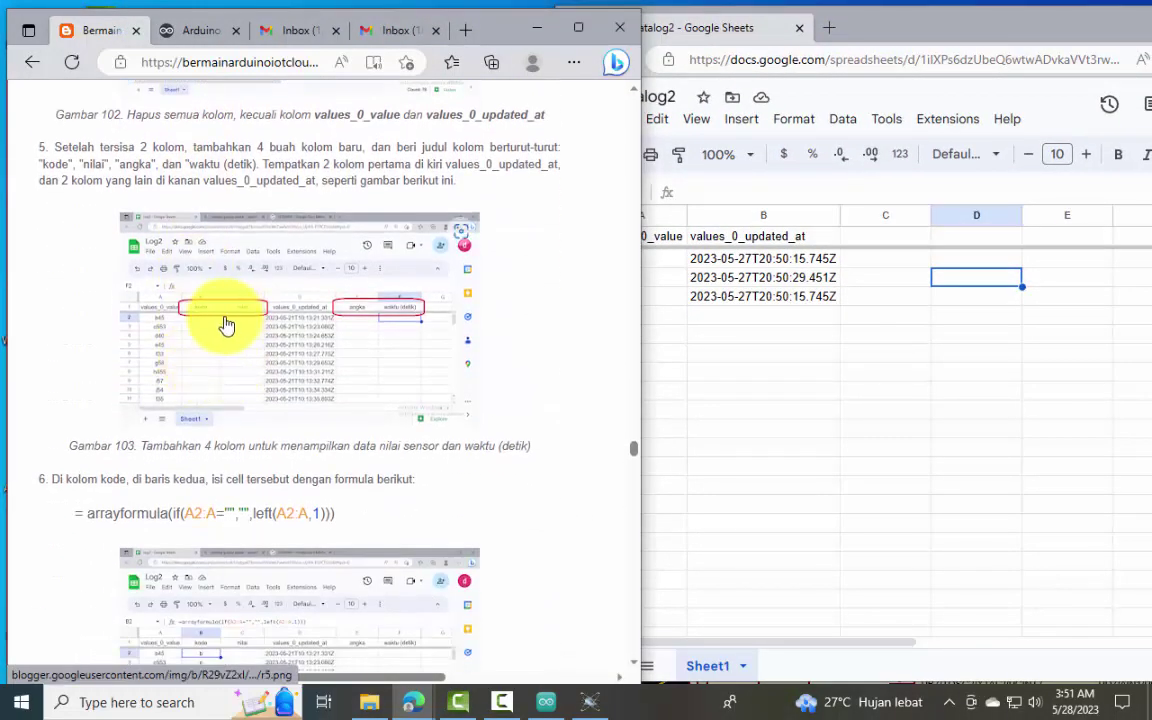
{"action": "left_click", "coordinate": [735, 401]}
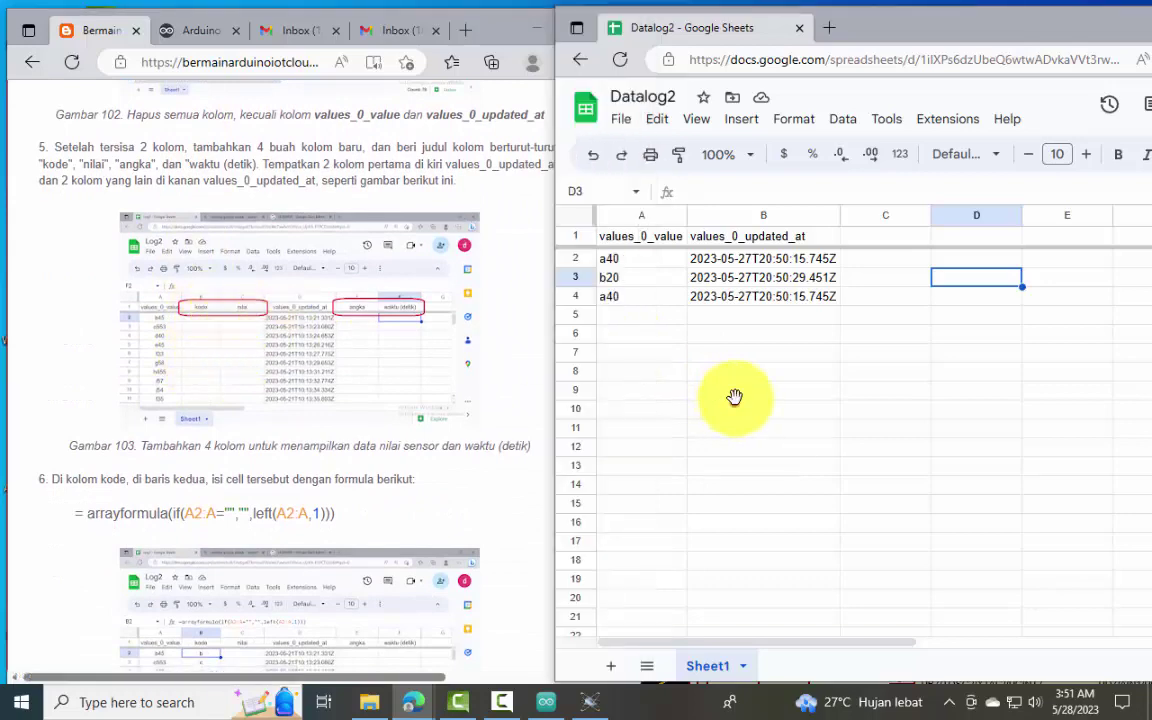
{"action": "right_click", "coordinate": [707, 213]}
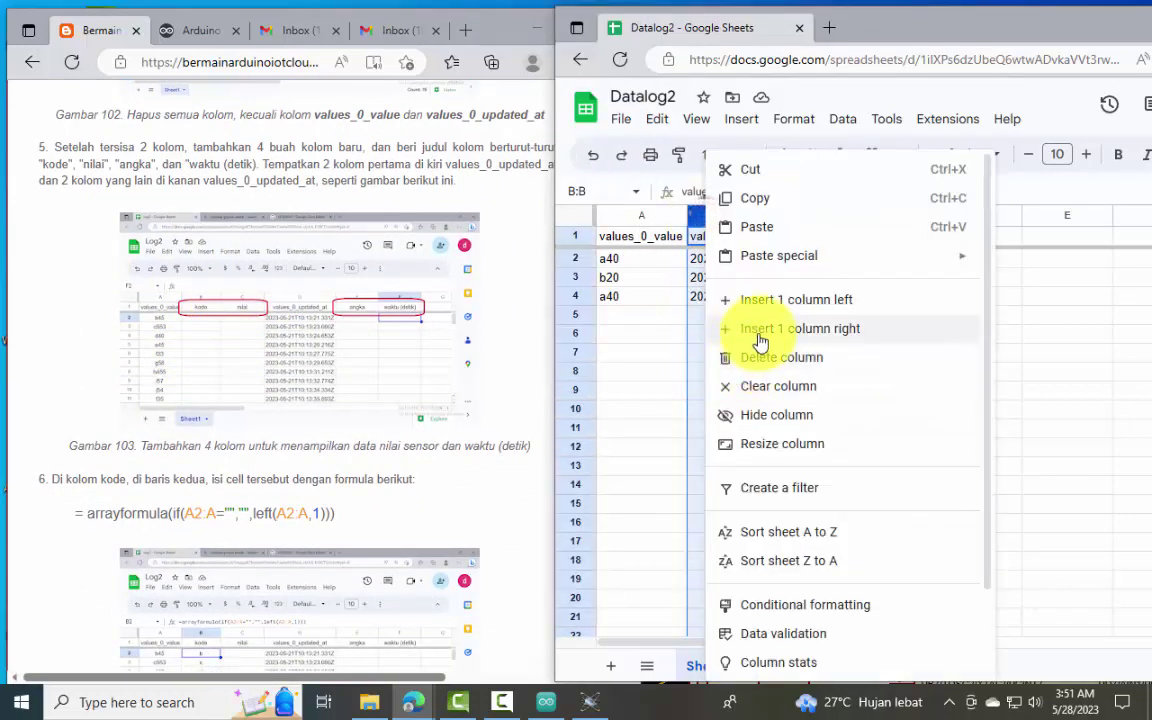
{"action": "left_click", "coordinate": [766, 299]}
{"action": "right_click", "coordinate": [764, 300]}
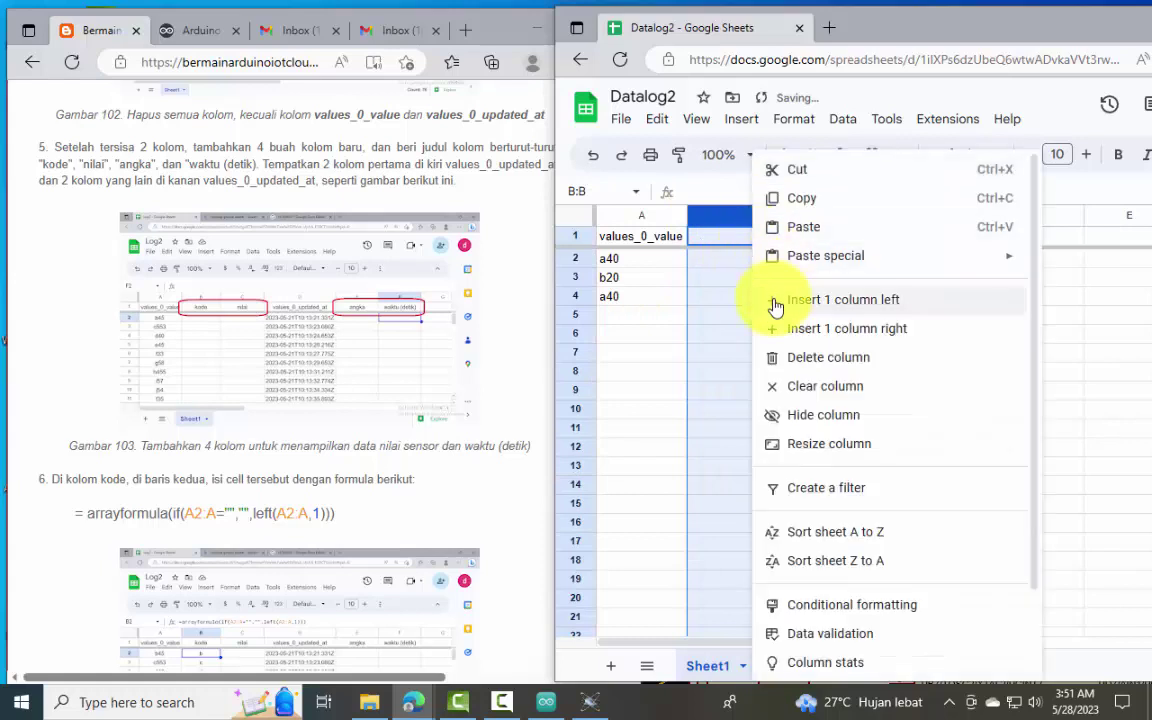
{"action": "left_click", "coordinate": [771, 298]}
Step: Enter the headings kode in B1 and nilai in C1, and narrow columns B and C
{"action": "left_click", "coordinate": [757, 246]}
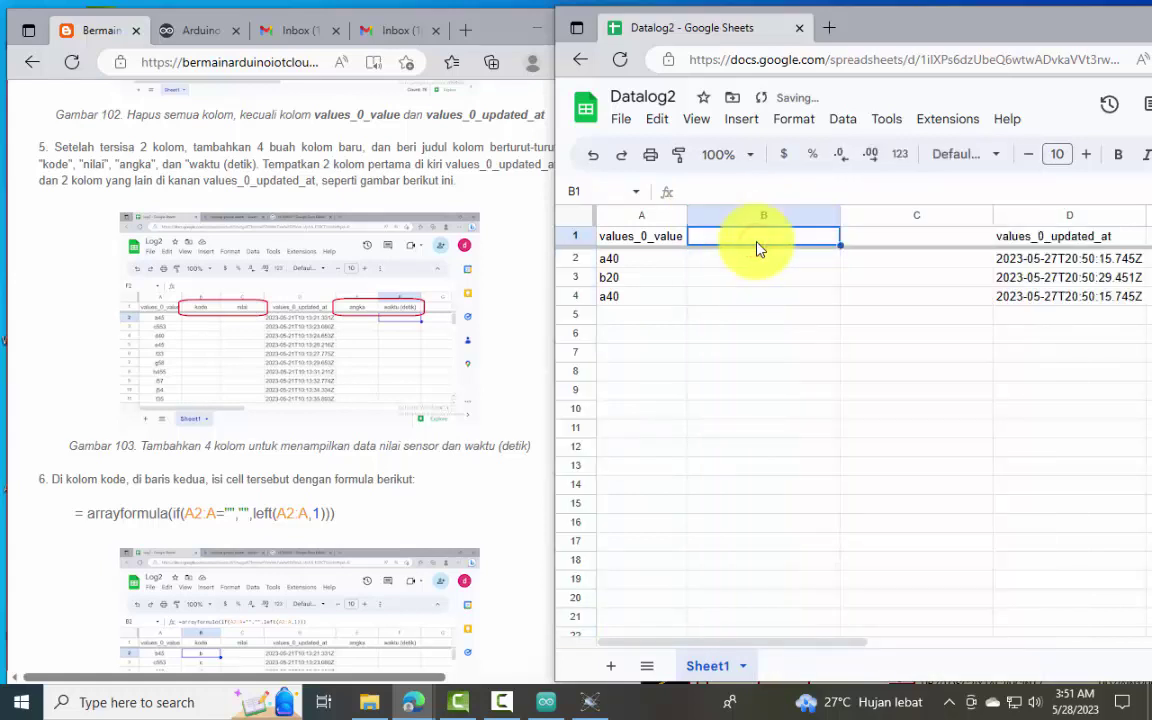
{"action": "type", "text": "kode"}
{"action": "key", "text": "Tab"}
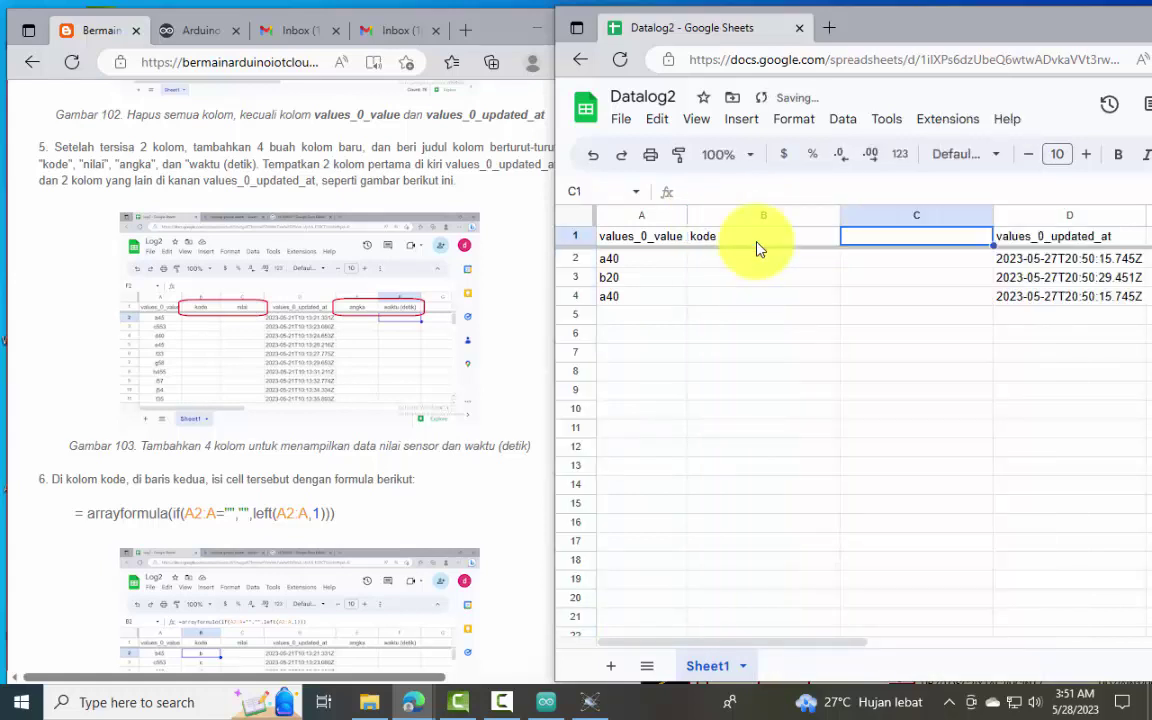
{"action": "type", "text": "nilai"}
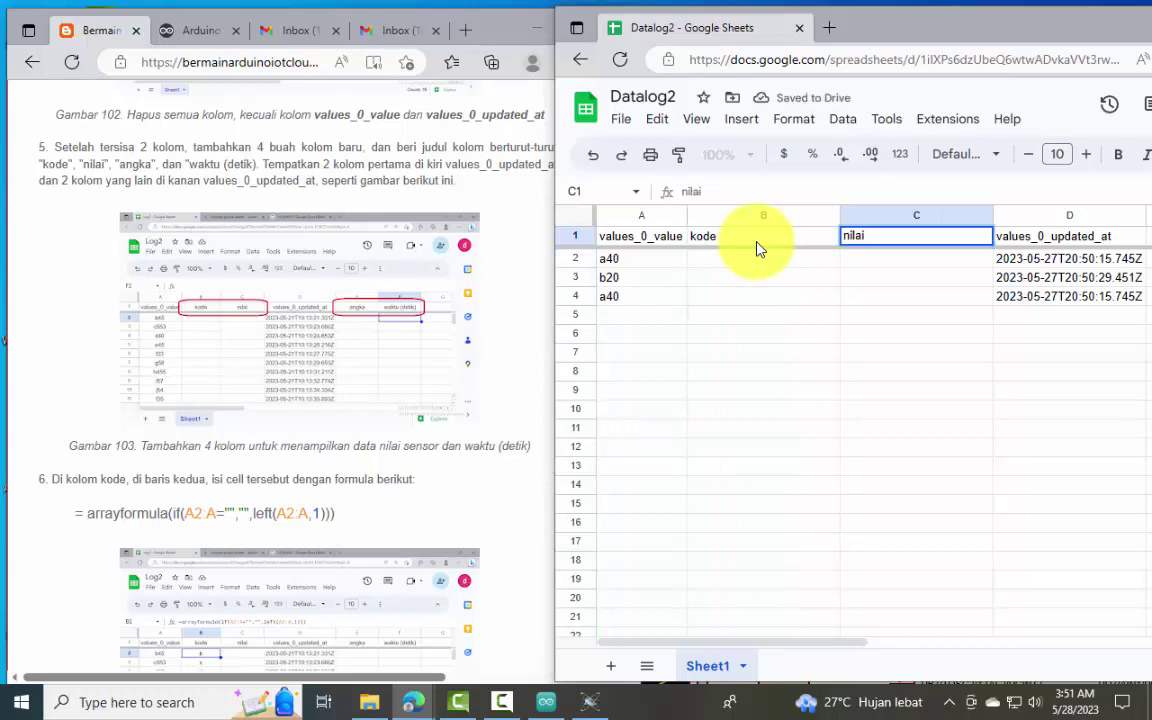
{"action": "key", "text": "Tab"}
{"action": "left_click_drag", "start_coordinate": [797, 216], "coordinate": [972, 216]}
{"action": "double_click", "coordinate": [990, 214]}
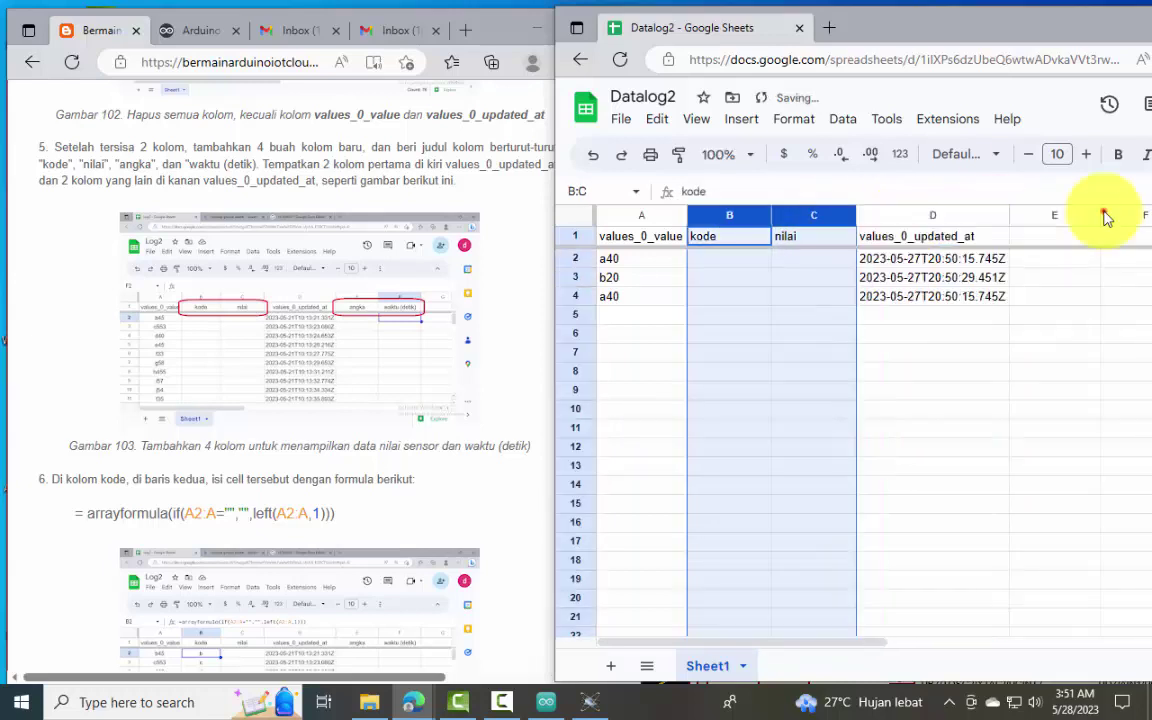
Step: Enter the headings angka in E1 and waktu (detik) in F1, and shift the sheet window so column F shows fully
{"action": "left_click", "coordinate": [1055, 237]}
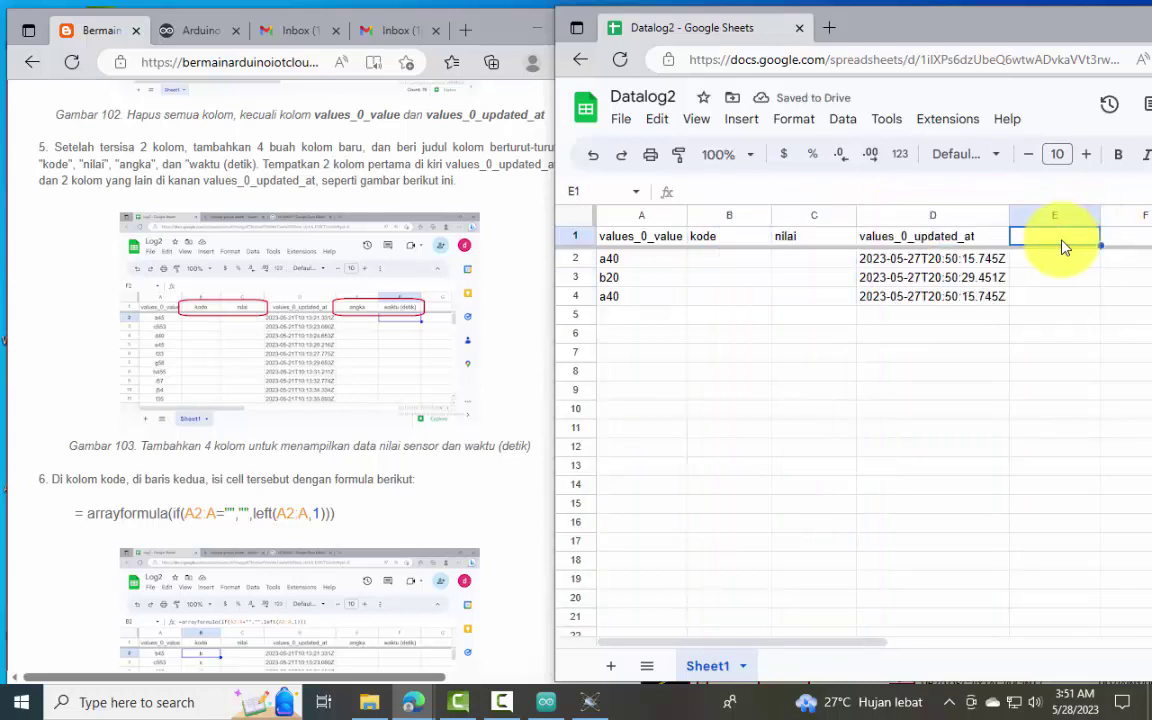
{"action": "type", "text": "angka"}
{"action": "key", "text": "Tab"}
{"action": "type", "text": "waktu (detik)"}
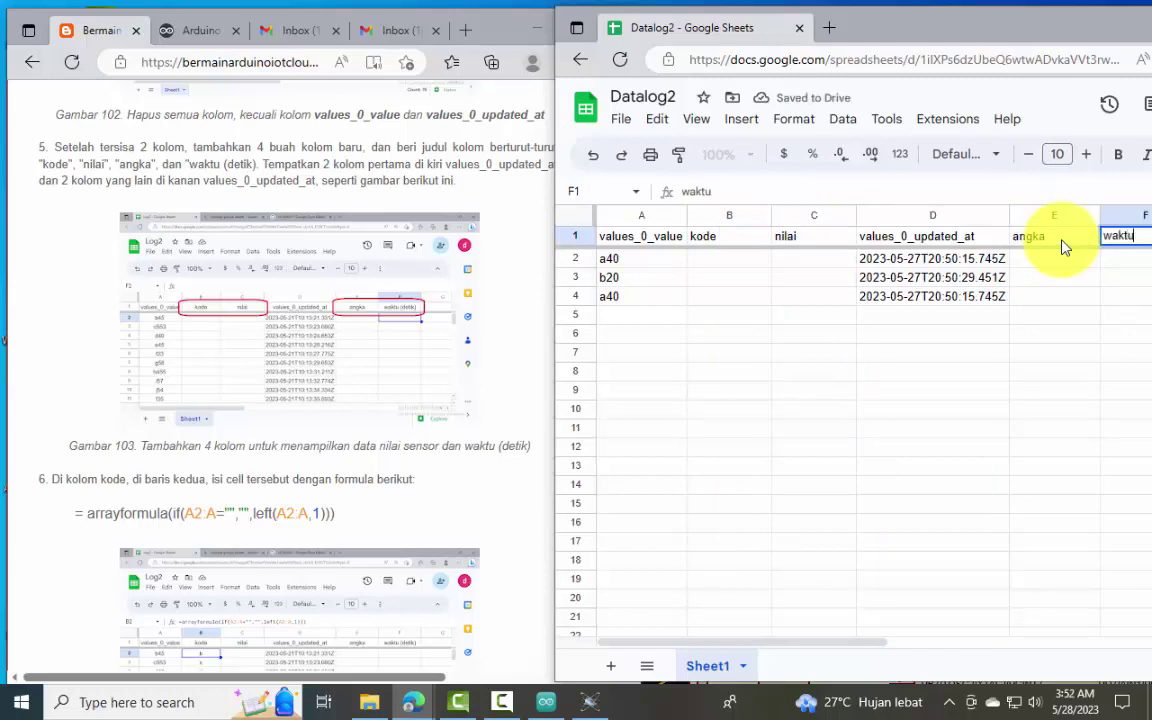
{"action": "key", "text": "Return"}
{"action": "left_click_drag", "start_coordinate": [980, 42], "coordinate": [930, 42]}
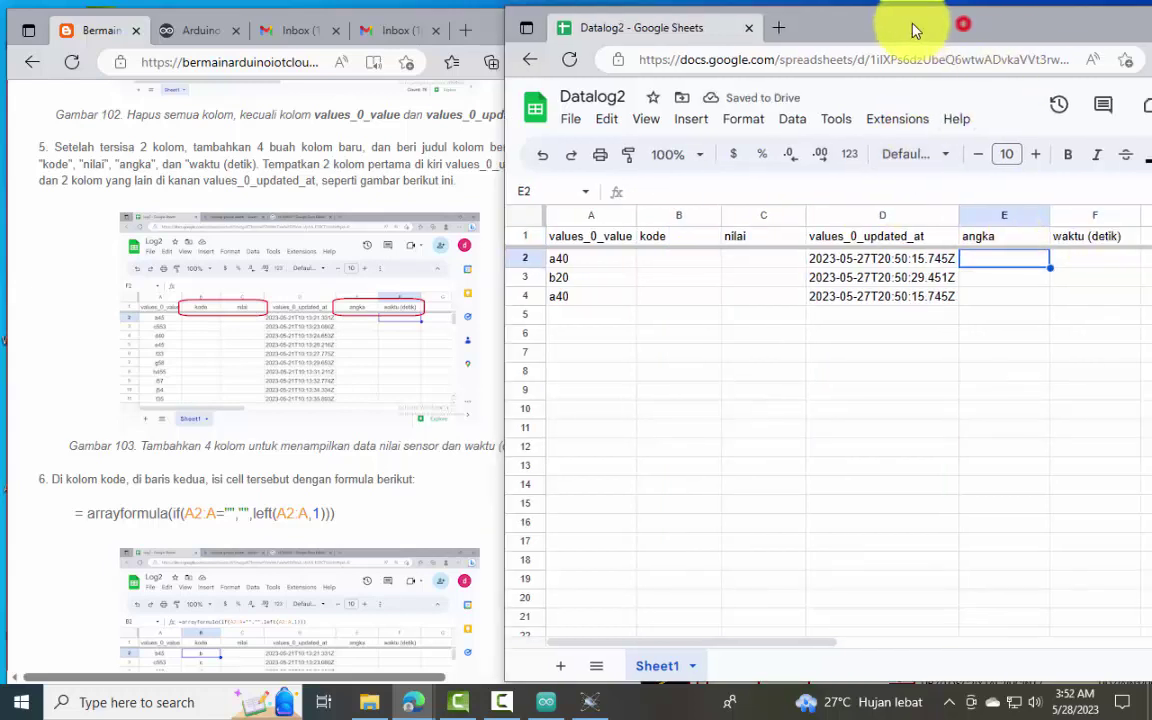
Step: Copy the kode formula = arrayformula(if(A2:A="","",left(A2:A,1))) from step 6 of the tutorial into cell B2
{"action": "left_click_drag", "start_coordinate": [336, 515], "coordinate": [75, 517]}
{"action": "key", "text": "ctrl+c"}
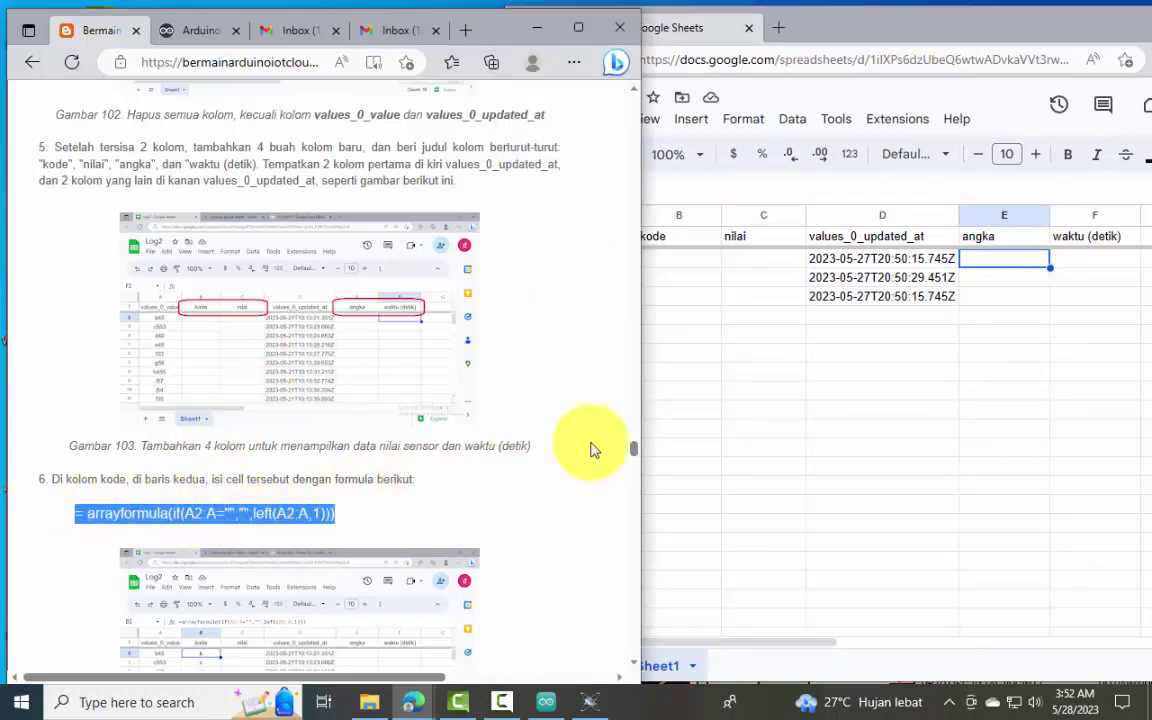
{"action": "left_click", "coordinate": [797, 386]}
{"action": "left_click", "coordinate": [670, 260]}
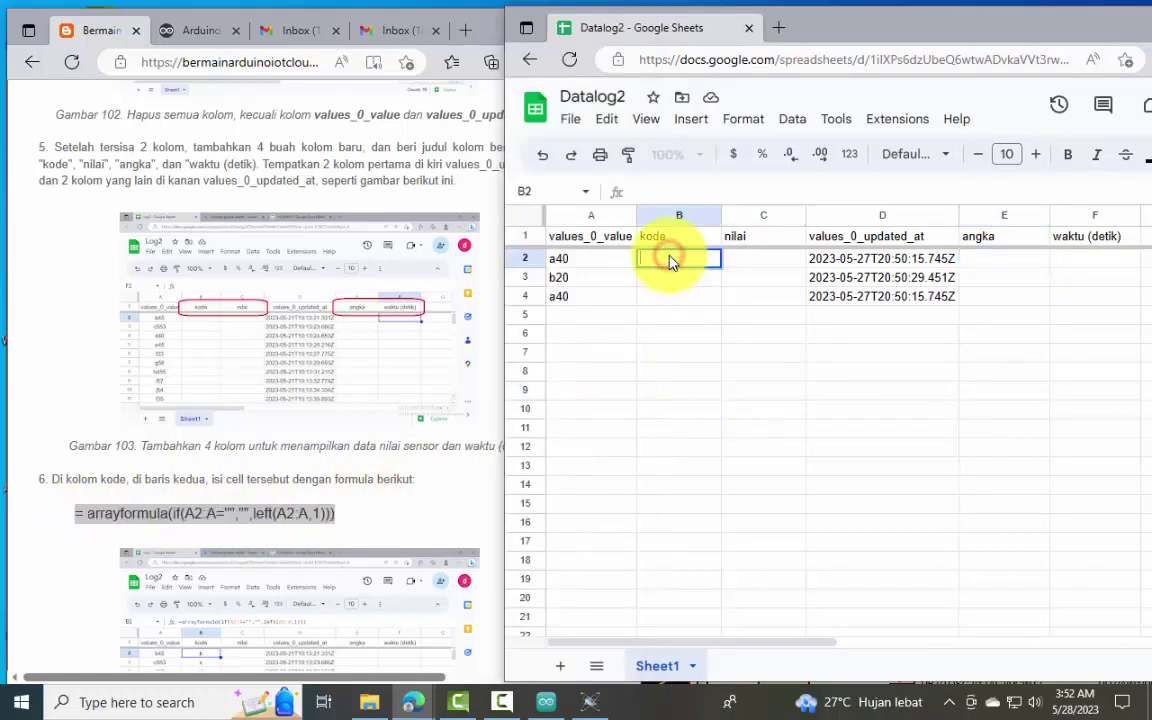
{"action": "key", "text": "ctrl+v"}
{"action": "key", "text": "Return"}
Step: Copy the nilai formula = arrayformula(if(A2:A="","",value(right(A2:A,len(A2:A)-1)))) from step 7 of the tutorial into cell C2
{"action": "scroll", "coordinate": [585, 317], "scroll_direction": "down", "scroll_amount": 2}
{"action": "scroll", "coordinate": [314, 527], "scroll_direction": "down", "scroll_amount": 5}
{"action": "left_click_drag", "start_coordinate": [459, 408], "coordinate": [63, 406]}
{"action": "key", "text": "ctrl+c"}
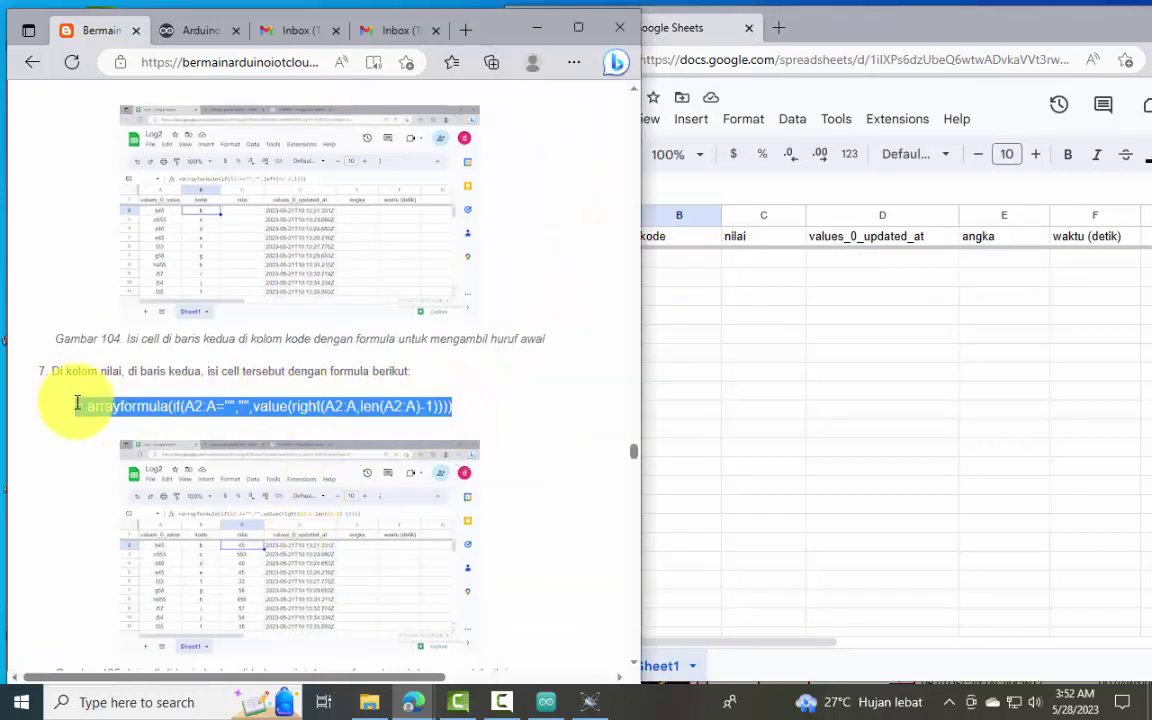
{"action": "left_click", "coordinate": [717, 290]}
{"action": "scroll", "coordinate": [728, 278], "scroll_direction": "up", "scroll_amount": 2}
{"action": "double_click", "coordinate": [760, 260]}
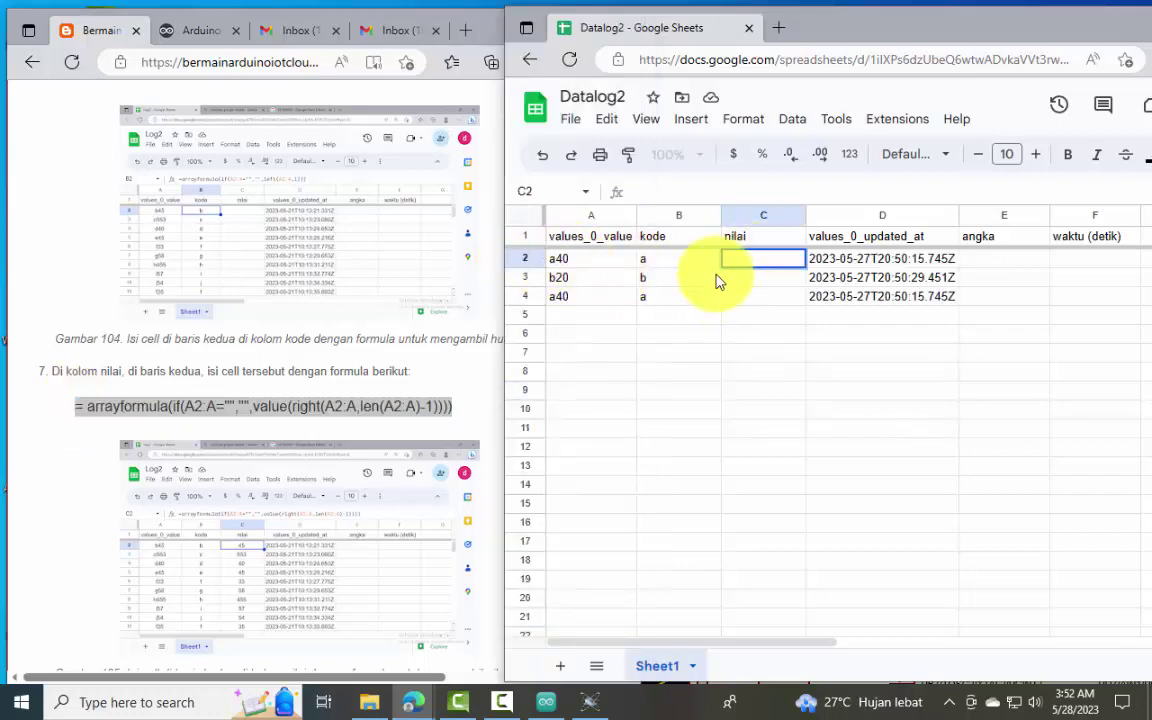
{"action": "key", "text": "ctrl+v"}
{"action": "key", "text": "Return"}
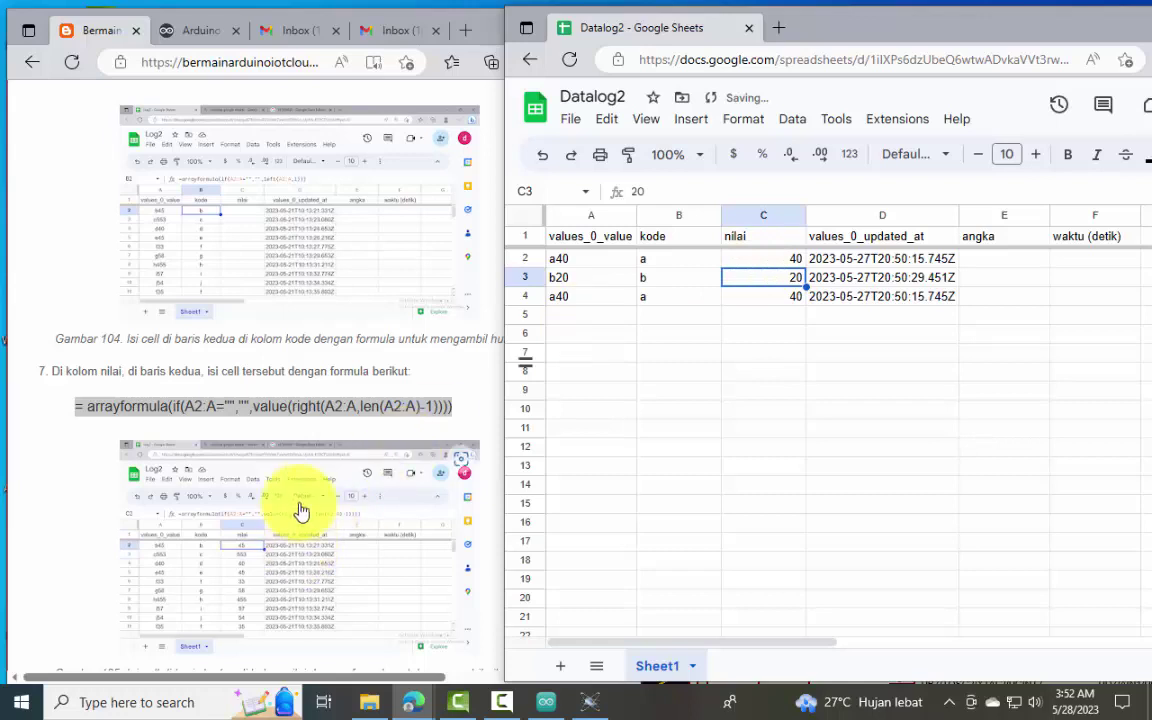
Step: Copy the angka formula = arrayformula(if(D2:D="","",value(left(D2:D,10)+mid(D2:D,12,12)))) from step 8 of the tutorial into cell E2
{"action": "scroll", "coordinate": [301, 514], "scroll_direction": "down", "scroll_amount": 4}
{"action": "left_click", "coordinate": [78, 389]}
{"action": "left_click_drag", "start_coordinate": [78, 389], "coordinate": [504, 401]}
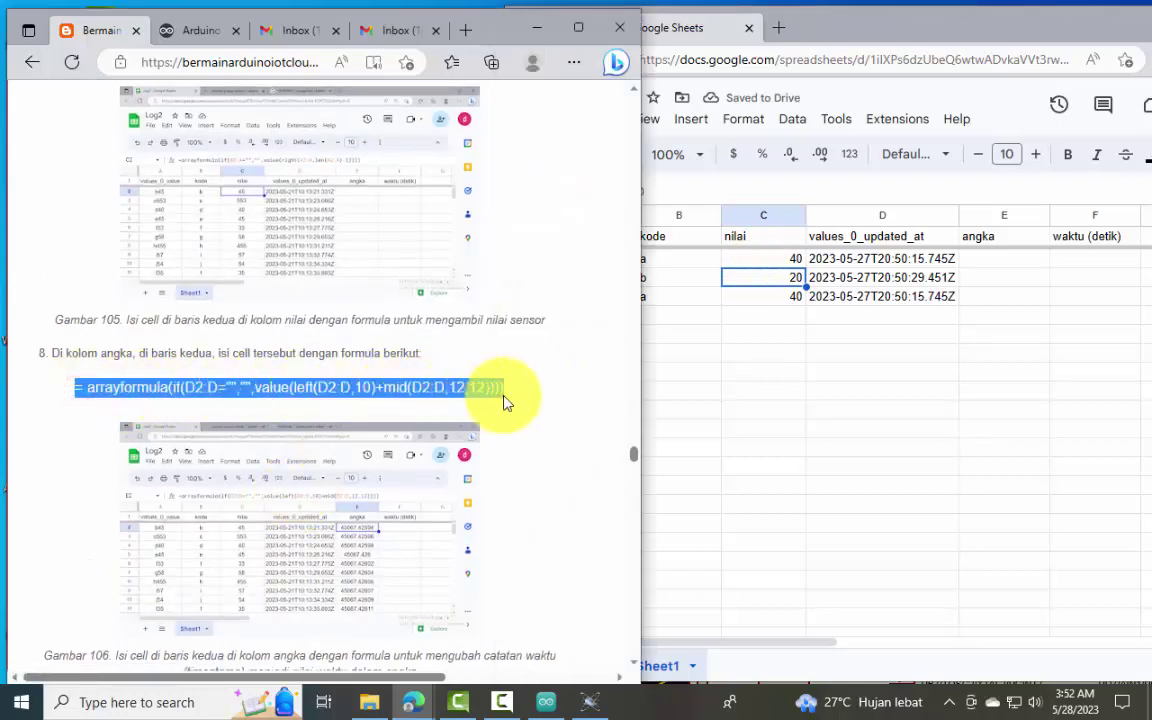
{"action": "left_click", "coordinate": [1005, 258]}
{"action": "type", "text": "= arrayformula(if(D2:D=\"\",\"\",value(left(D2:D,10)+mid(D2:D,12,12))))"}
{"action": "key", "text": "Return"}
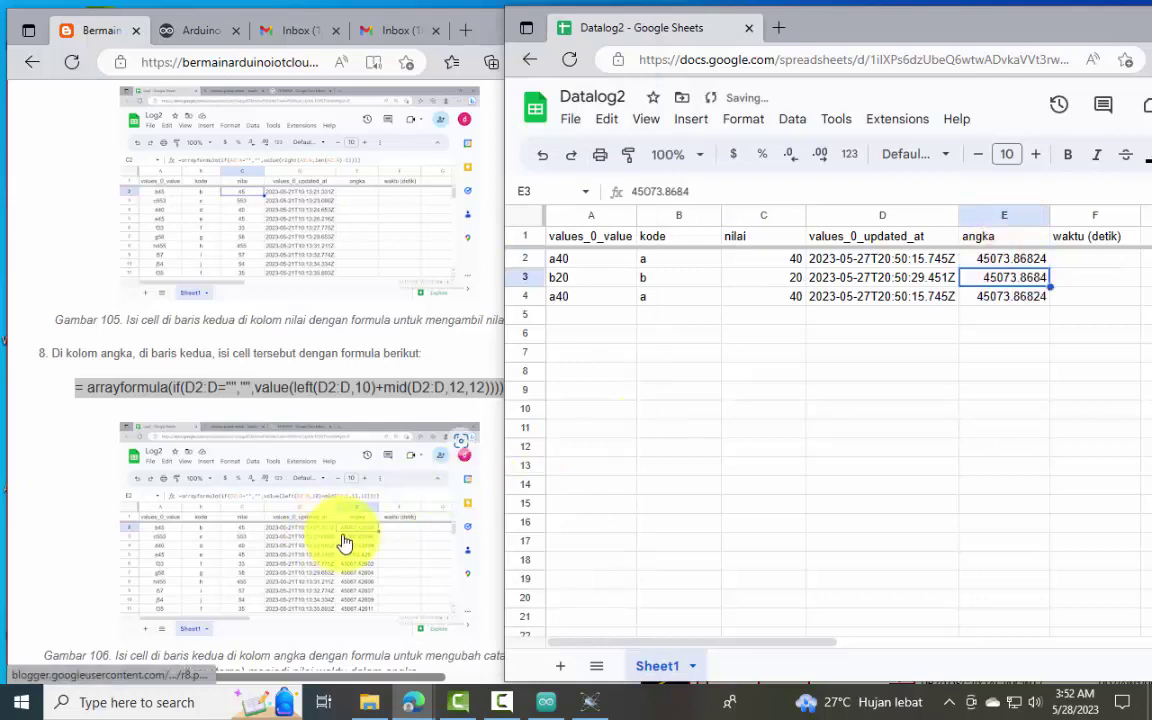
Step: Copy the waktu (detik) formula = arrayformula(if(E2:E="","",round((E2:E-$E$2)*100000))) from step 9 of the tutorial into cell F2
{"action": "scroll", "coordinate": [334, 555], "scroll_direction": "down", "scroll_amount": 3}
{"action": "left_click_drag", "start_coordinate": [443, 474], "coordinate": [78, 477]}
{"action": "key", "text": "ctrl+c"}
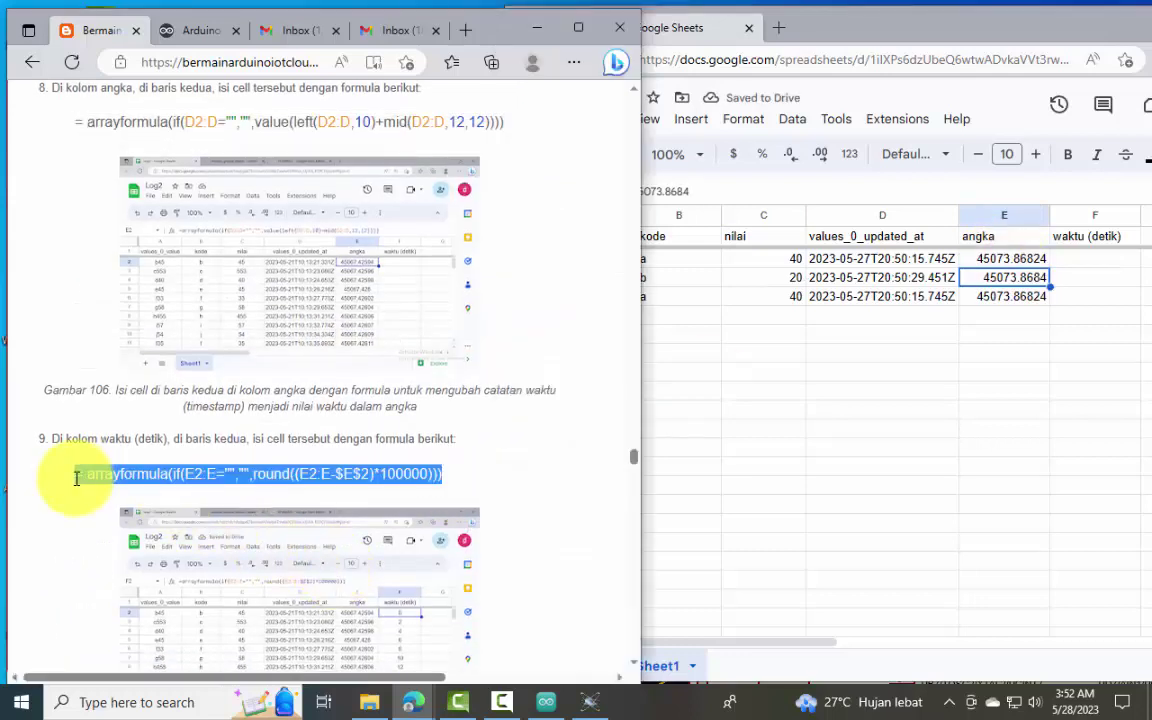
{"action": "left_click", "coordinate": [1078, 260]}
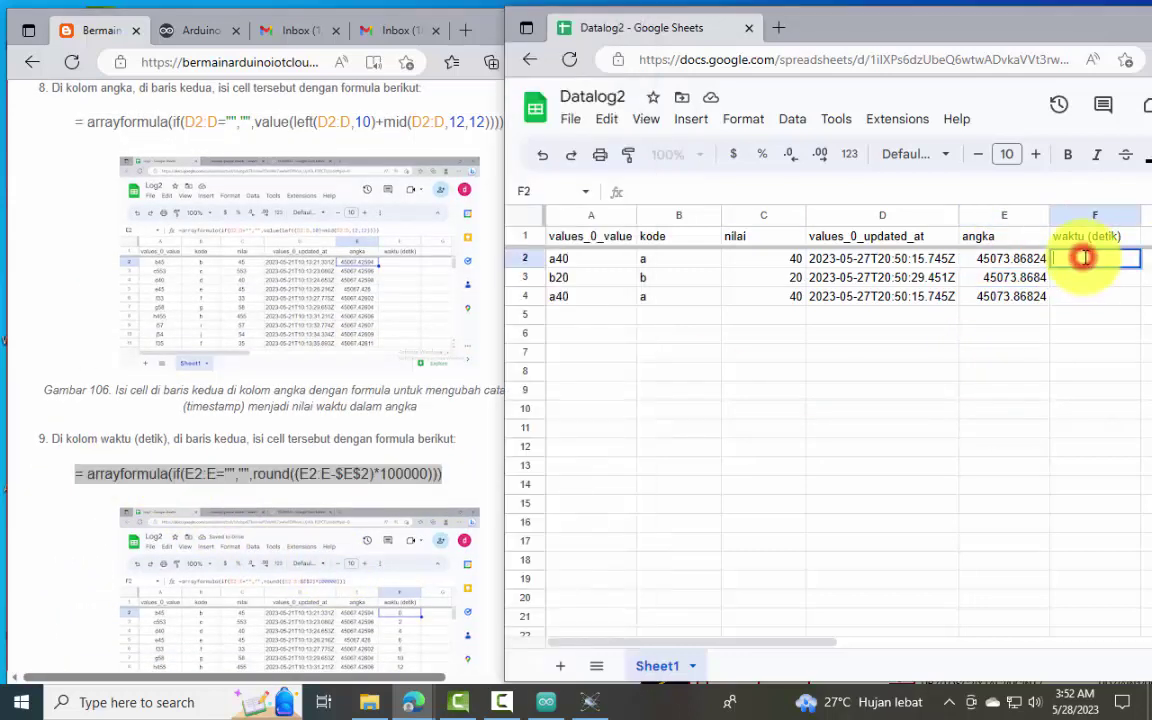
{"action": "key", "text": "ctrl+v"}
{"action": "key", "text": "Return"}
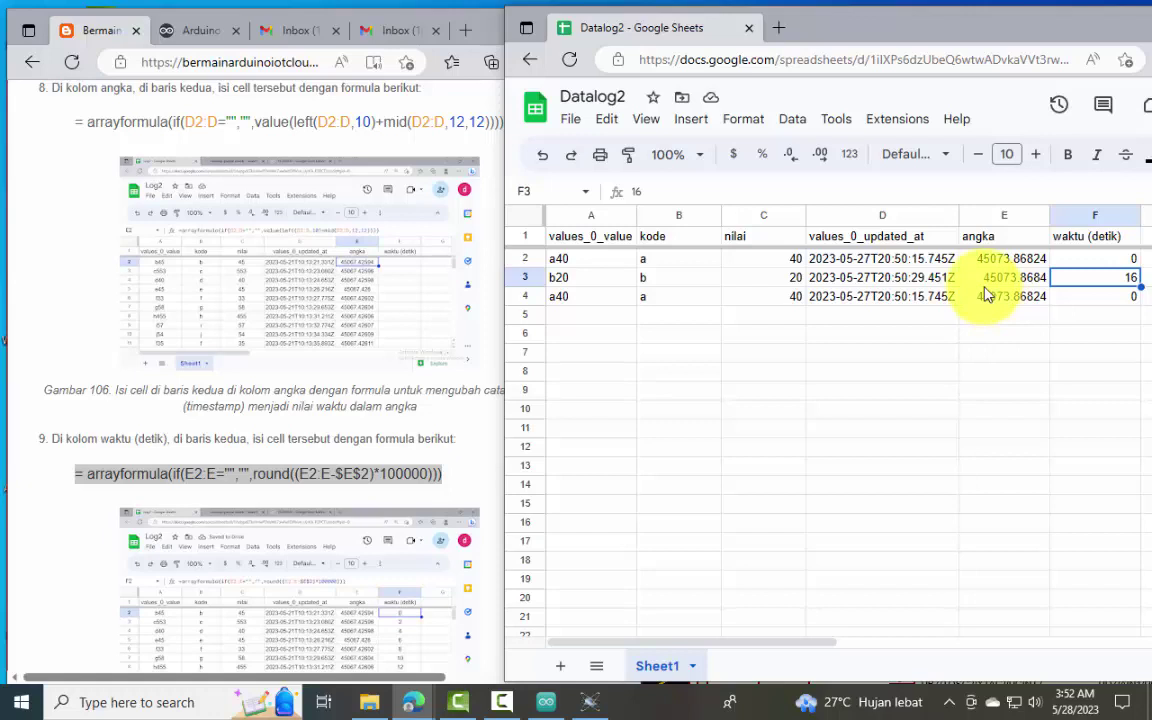
Step: Format the angka column E as Date time and widen it to fit the full values
{"action": "left_click", "coordinate": [985, 214]}
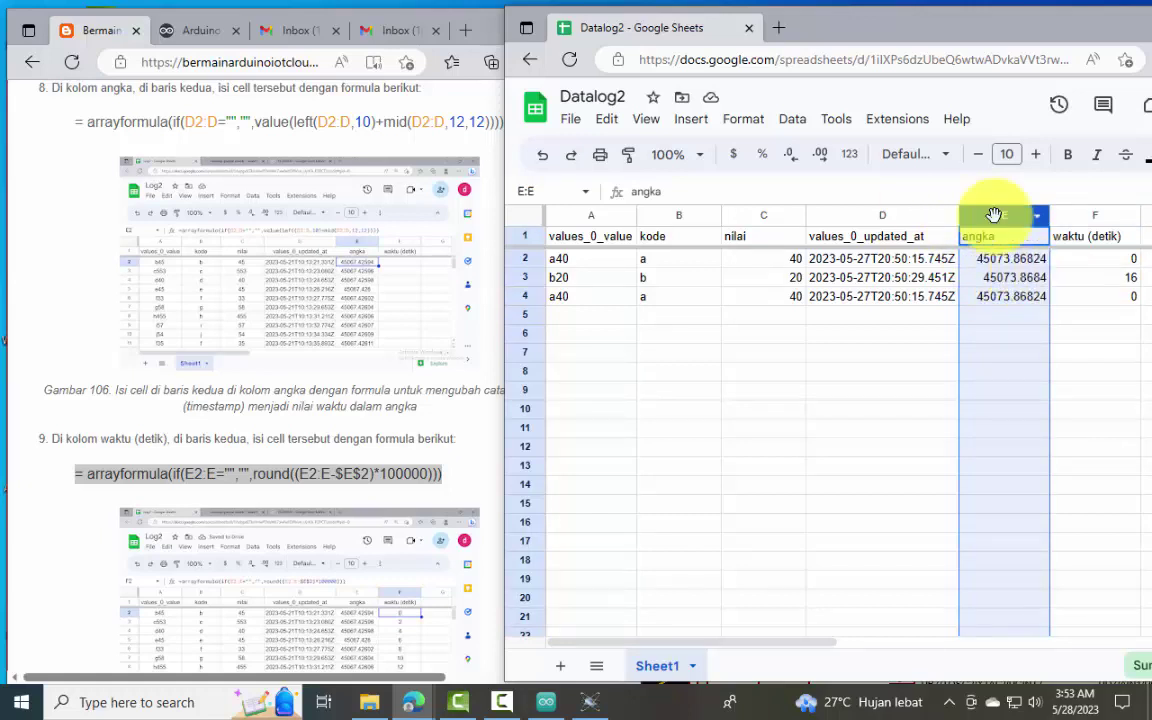
{"action": "left_click", "coordinate": [742, 120]}
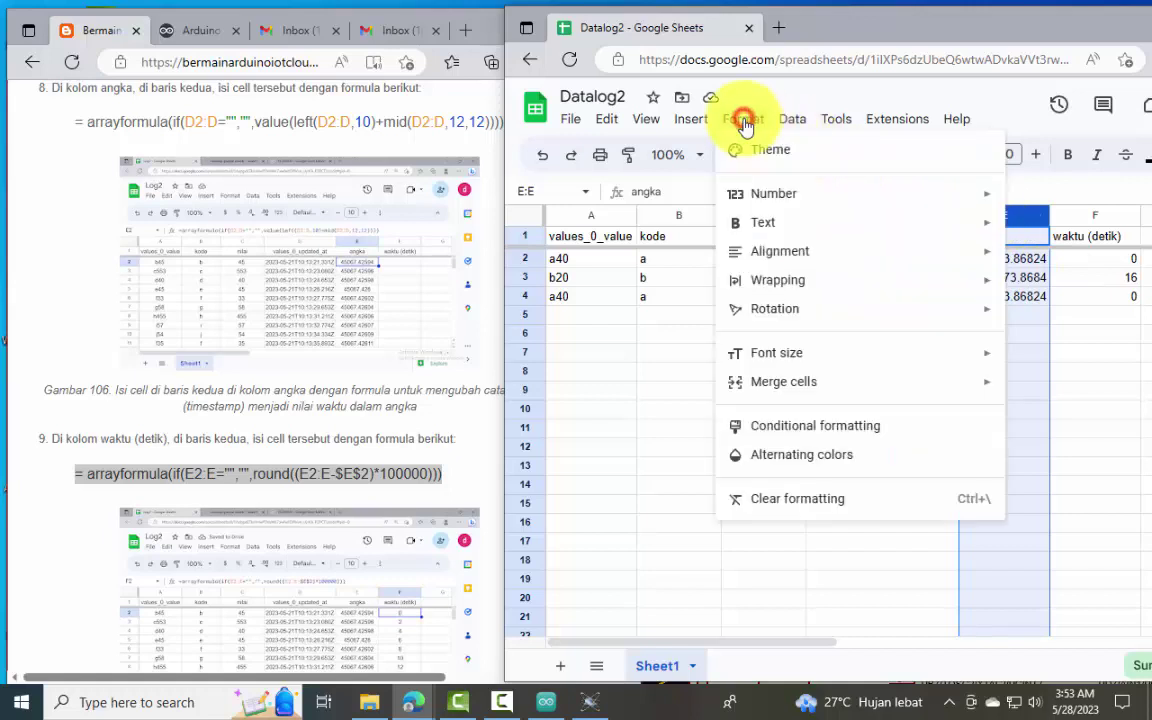
{"action": "mouse_move", "coordinate": [773, 199]}
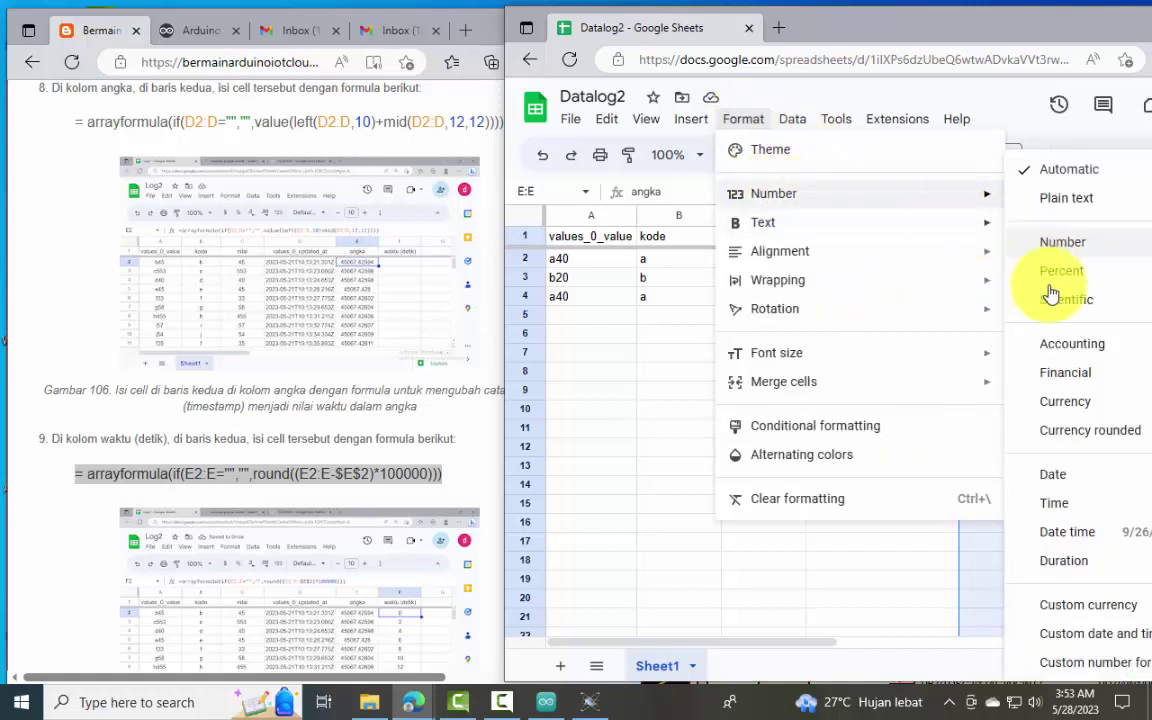
{"action": "left_click", "coordinate": [1087, 540]}
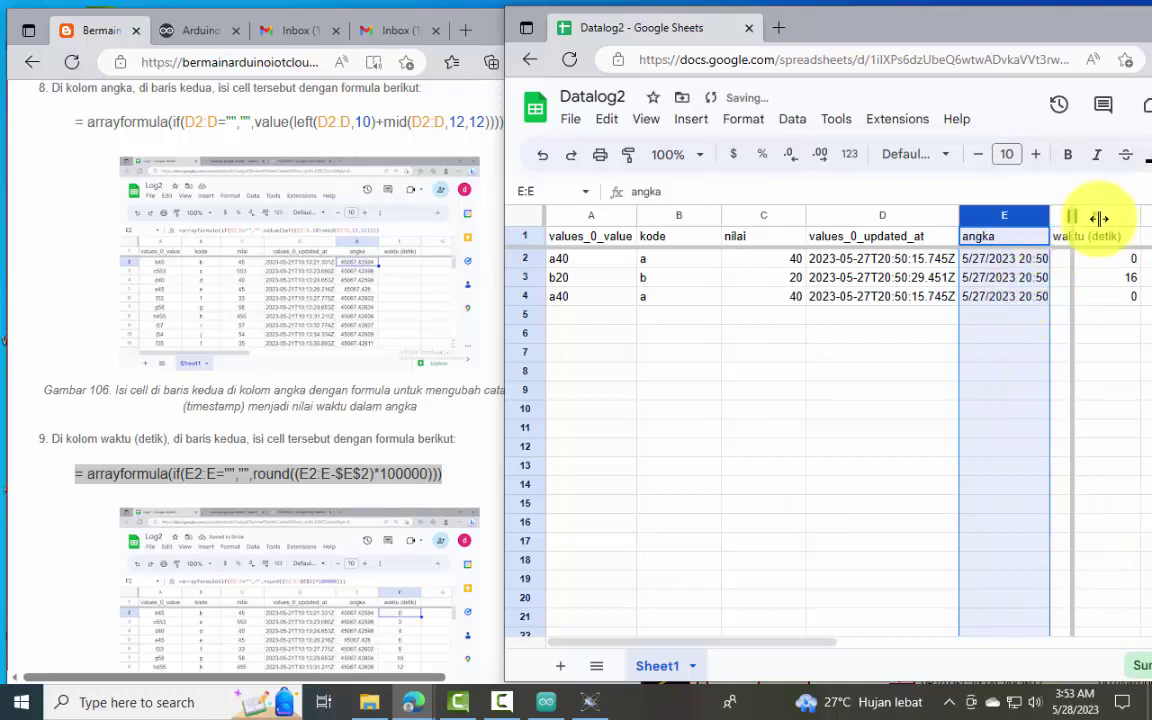
{"action": "double_click", "coordinate": [1058, 217]}
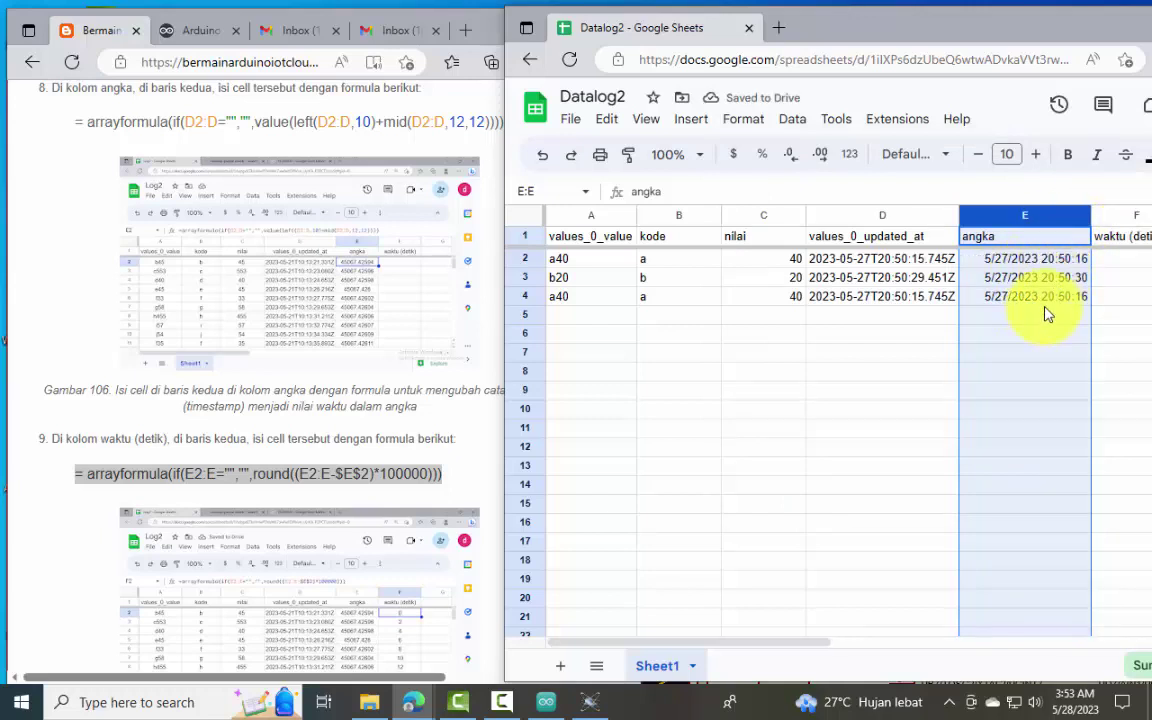
Step: Compare the values_0_updated_at column with the angka column, examine the formula in E2, and bring the waktu (detik) column fully into view
{"action": "left_click", "coordinate": [872, 218]}
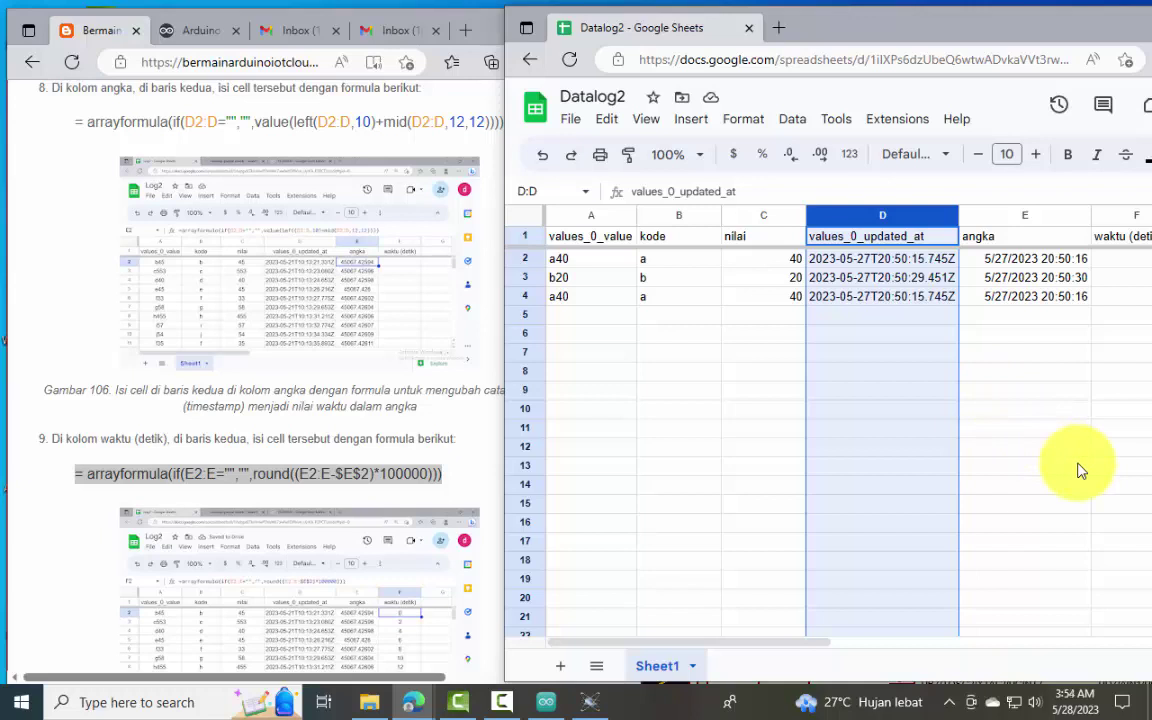
{"action": "left_click", "coordinate": [1041, 217]}
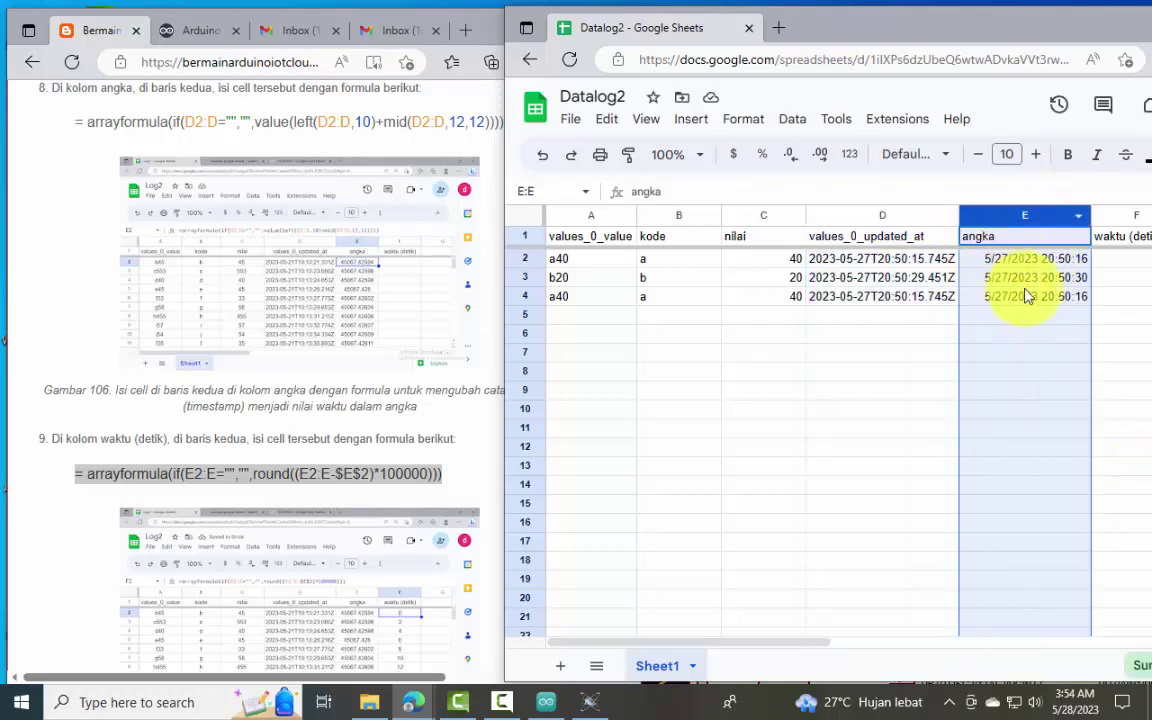
{"action": "left_click", "coordinate": [820, 641]}
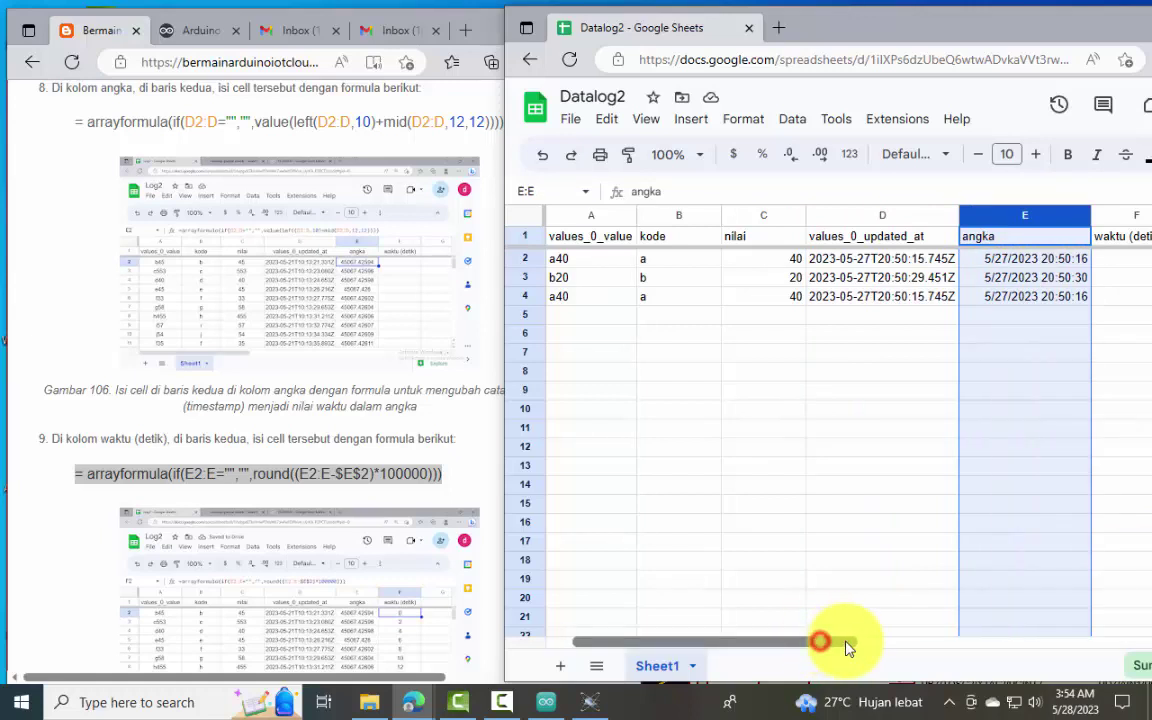
{"action": "left_click", "coordinate": [1021, 262]}
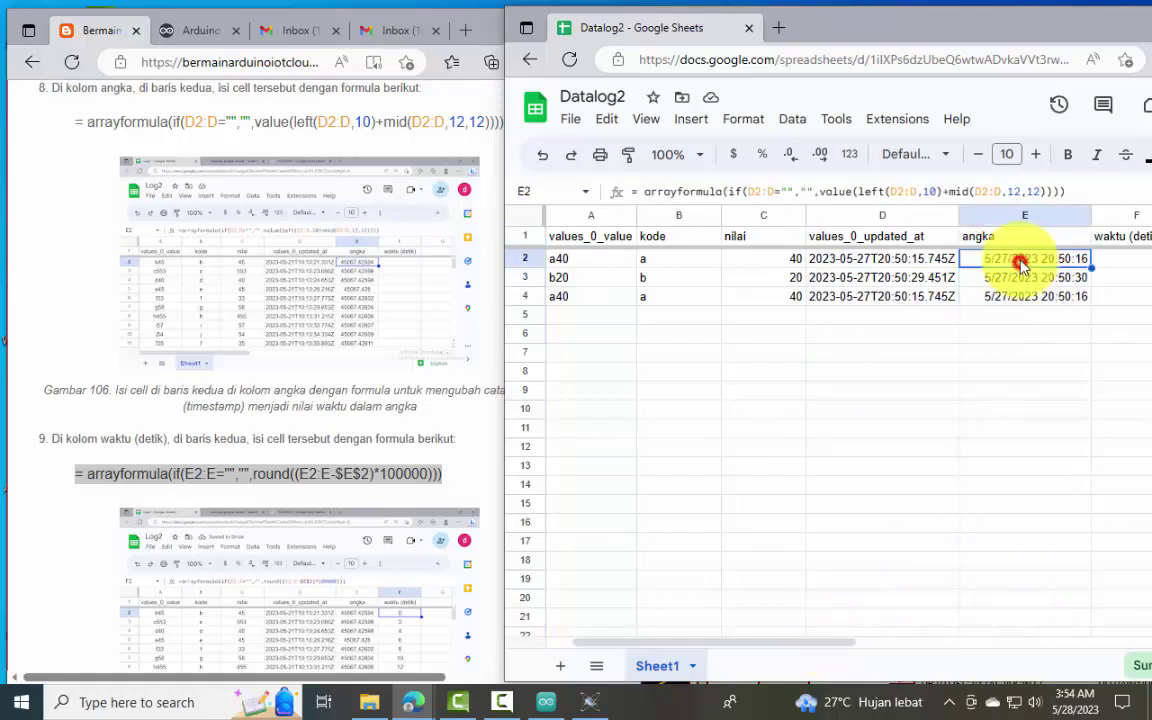
{"action": "key", "text": "Right"}
{"action": "key", "text": "ctrl+v"}
{"action": "key", "text": "Right"}
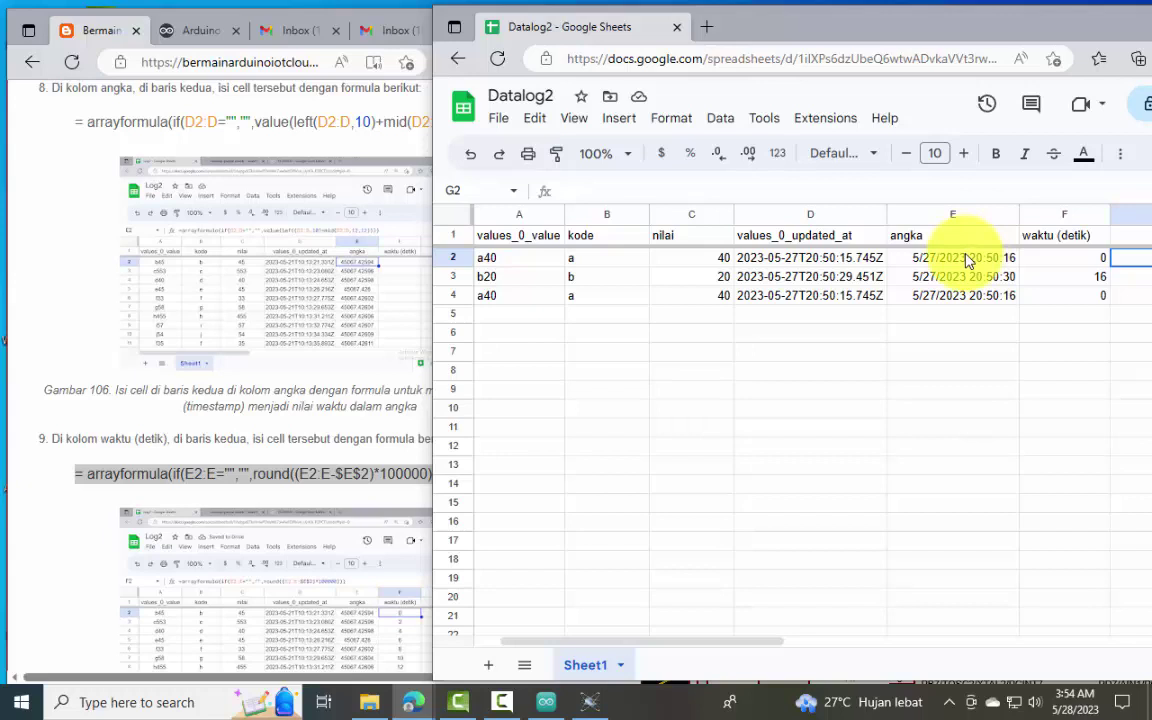
Step: Following step 10 of the tutorial, enter the headings label in H1 and sensor in I1
{"action": "left_click", "coordinate": [112, 502]}
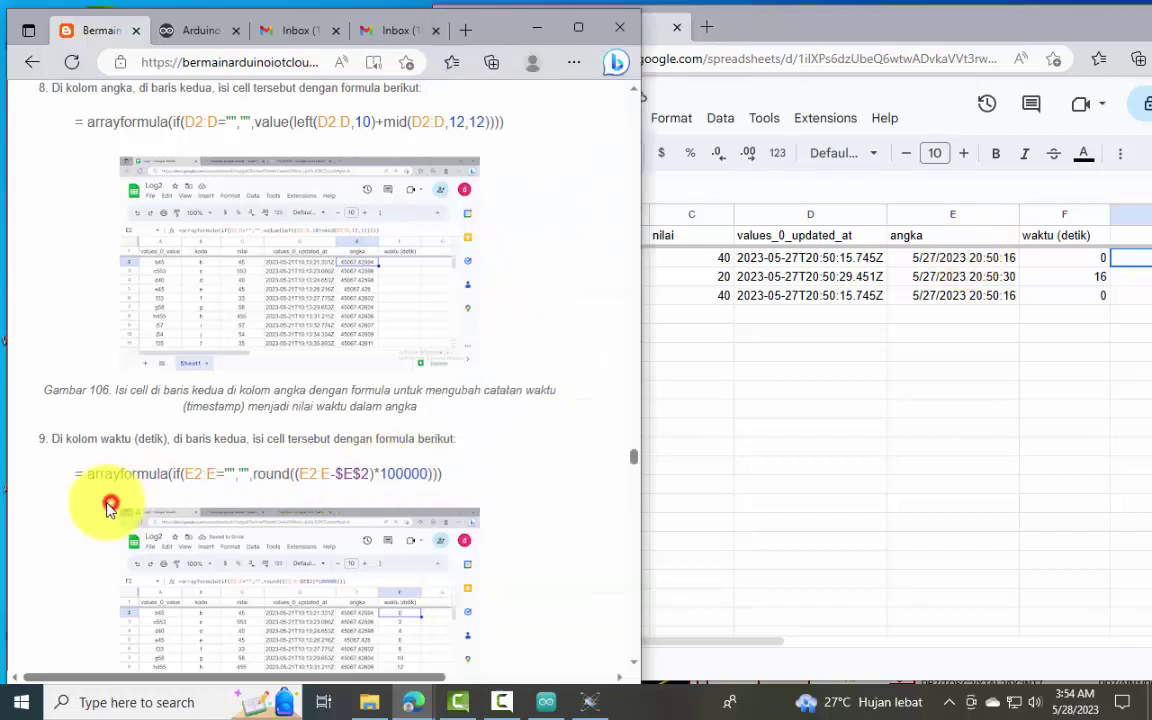
{"action": "scroll", "coordinate": [110, 508], "scroll_direction": "down", "scroll_amount": 3}
{"action": "scroll", "coordinate": [110, 508], "scroll_direction": "down", "scroll_amount": 3}
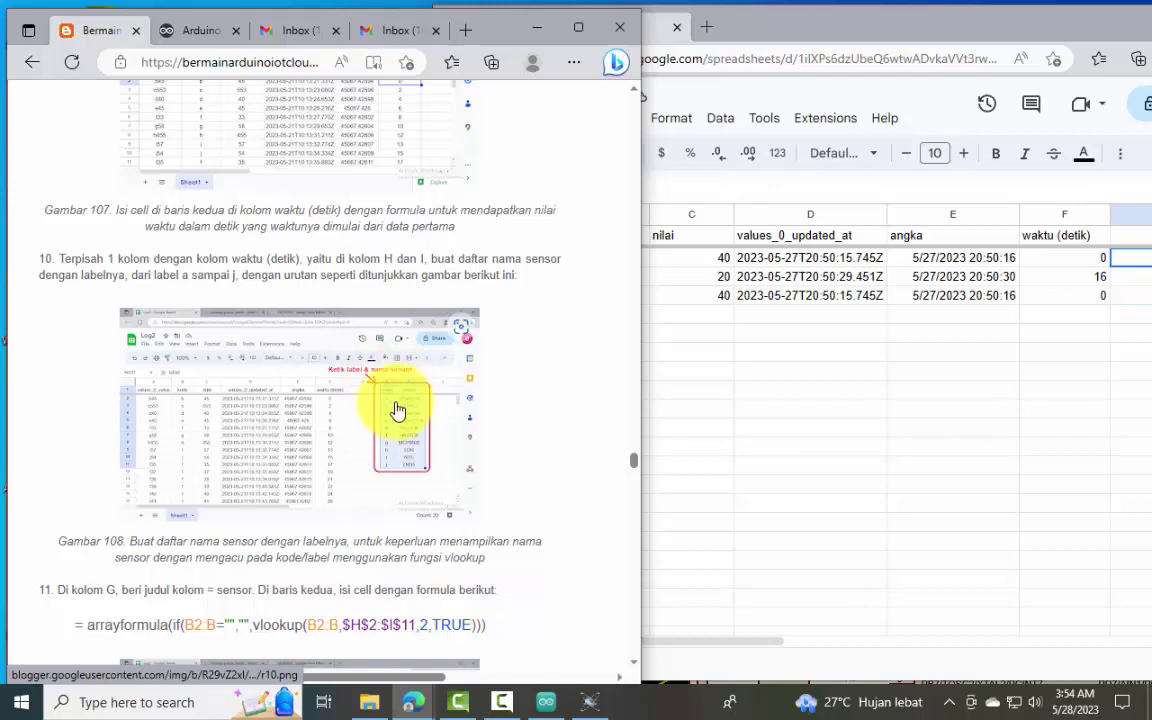
{"action": "left_click", "coordinate": [880, 655]}
{"action": "left_click", "coordinate": [980, 262]}
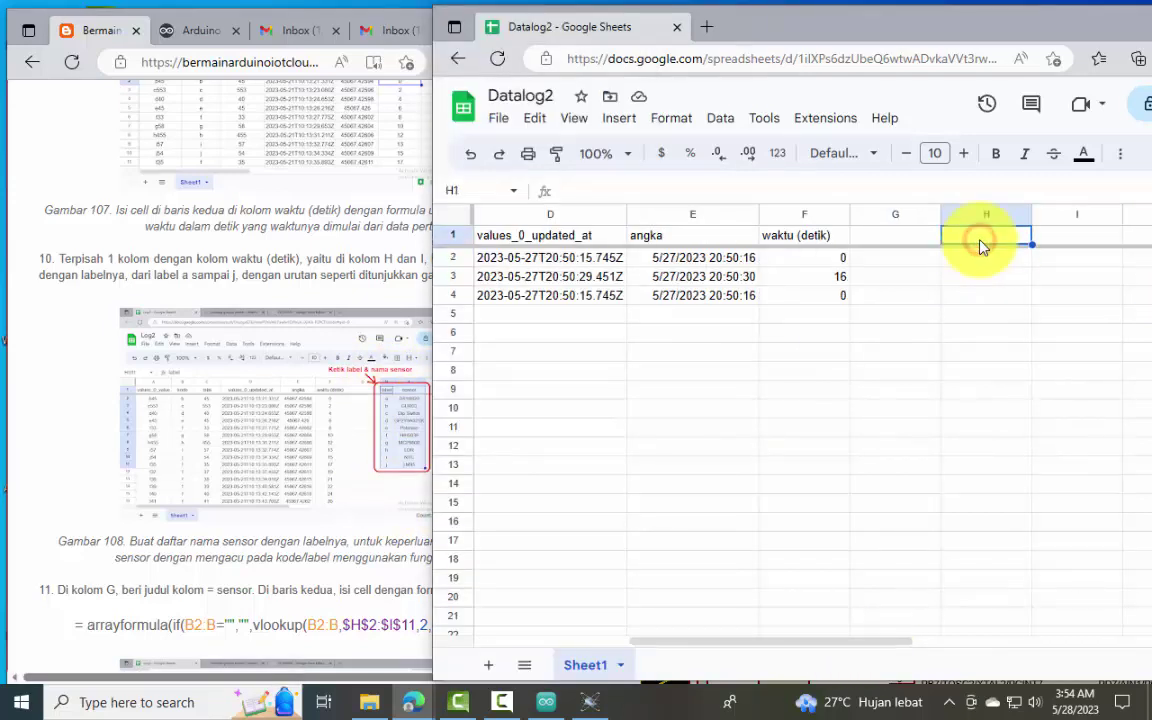
{"action": "type", "text": "label"}
{"action": "key", "text": "Tab"}
{"action": "type", "text": "sensor"}
{"action": "key", "text": "Return"}
Step: Copy the list of sensor labels and names, from a untuk DS18B20 to j untuk LM35, from the tutorial into a new Notepad document
{"action": "left_click", "coordinate": [350, 283]}
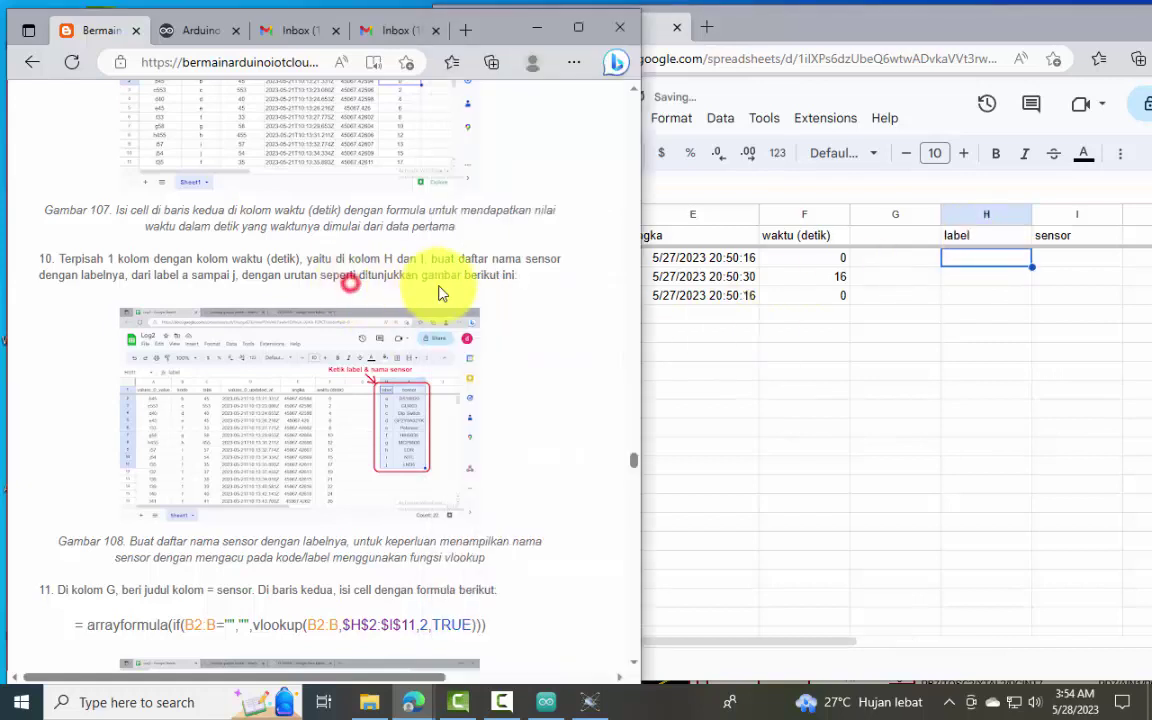
{"action": "scroll", "coordinate": [411, 326], "scroll_direction": "up", "scroll_amount": 10}
{"action": "left_click_drag", "start_coordinate": [172, 471], "coordinate": [104, 244]}
{"action": "key", "text": "ctrl+c"}
{"action": "left_click", "coordinate": [223, 700]}
{"action": "type", "text": "notepad"}
{"action": "key", "text": "Return"}
{"action": "key", "text": "ctrl+v"}
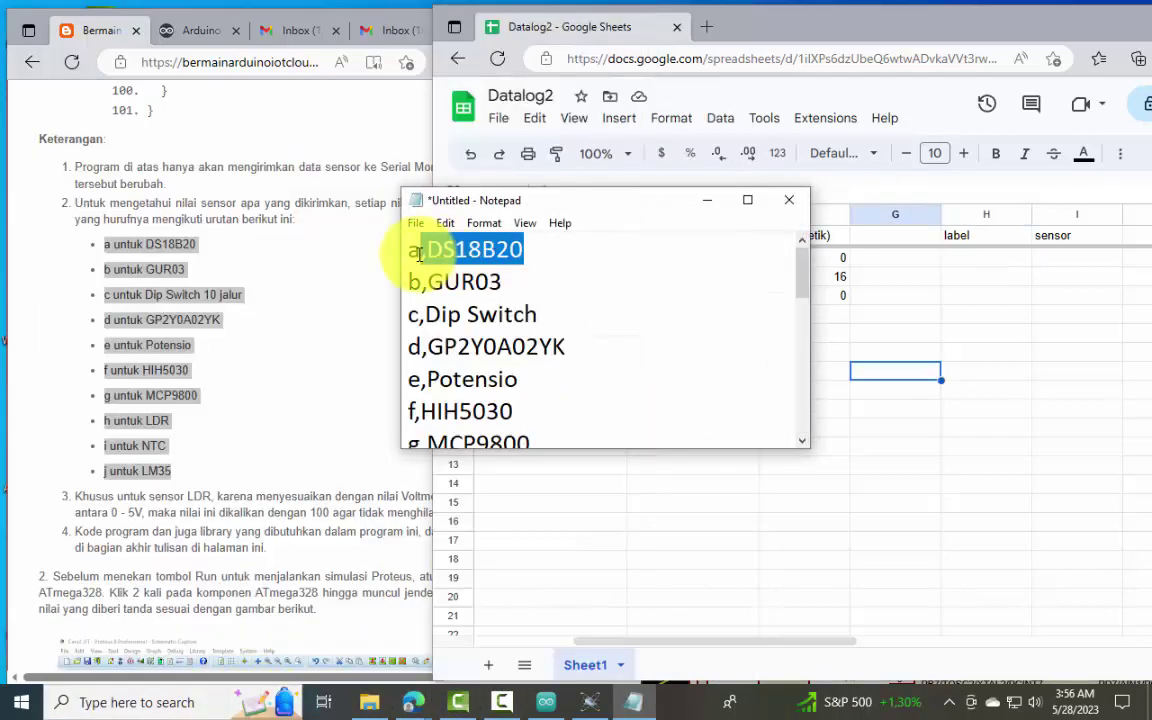
Step: Remove the commas and sensor names from the first copy of the list in Notepad, keeping only the label letters
{"action": "key", "text": "BackSpace"}
{"action": "key", "text": "BackSpace"}
{"action": "left_click_drag", "start_coordinate": [527, 288], "coordinate": [428, 282]}
{"action": "key", "text": "BackSpace"}
{"action": "key", "text": "BackSpace"}
{"action": "left_click_drag", "start_coordinate": [538, 314], "coordinate": [578, 347]}
{"action": "key", "text": "BackSpace"}
{"action": "key", "text": "BackSpace"}
{"action": "key", "text": "BackSpace"}
{"action": "key", "text": "BackSpace"}
{"action": "left_click_drag", "start_coordinate": [531, 379], "coordinate": [428, 379]}
{"action": "key", "text": "BackSpace"}
{"action": "key", "text": "BackSpace"}
{"action": "left_click_drag", "start_coordinate": [519, 408], "coordinate": [415, 407]}
{"action": "key", "text": "BackSpace"}
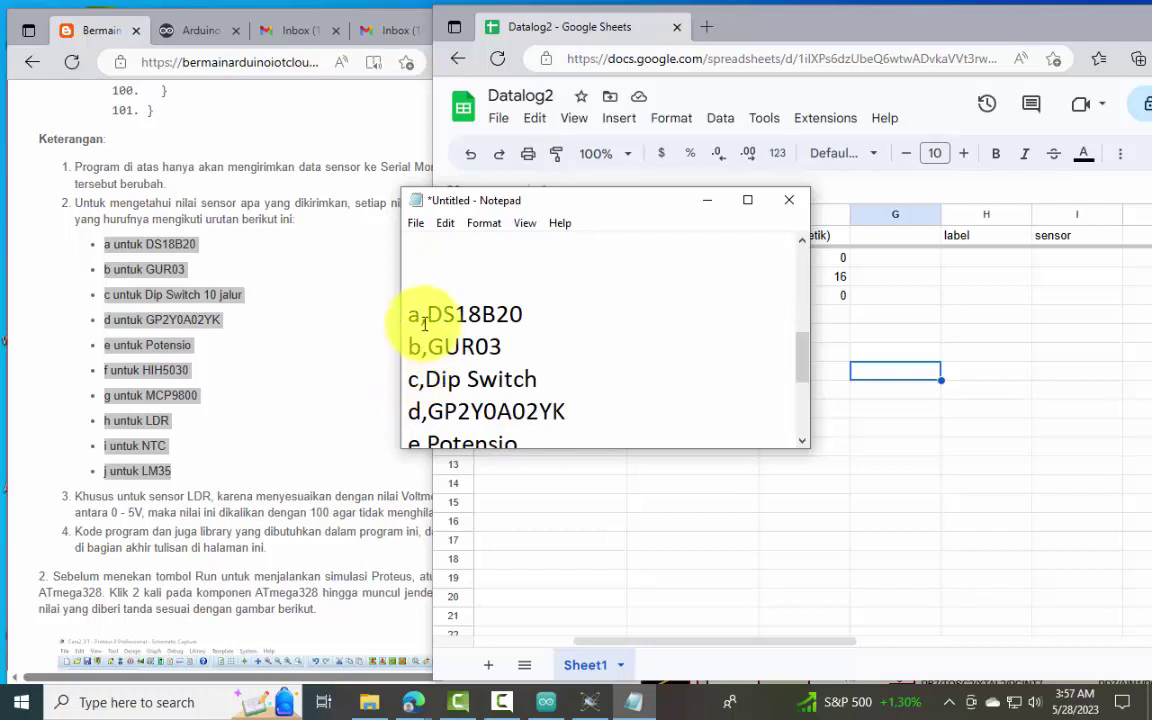
Step: Remove the label letters and commas from the second copy of the list in Notepad, keeping only the sensor names
{"action": "left_click_drag", "start_coordinate": [428, 314], "coordinate": [408, 347]}
{"action": "key", "text": "BackSpace"}
{"action": "key", "text": "BackSpace"}
{"action": "left_click_drag", "start_coordinate": [428, 379], "coordinate": [408, 379]}
{"action": "key", "text": "BackSpace"}
{"action": "key", "text": "BackSpace"}
{"action": "left_click_drag", "start_coordinate": [428, 314], "coordinate": [408, 342]}
{"action": "key", "text": "BackSpace"}
{"action": "key", "text": "BackSpace"}
{"action": "key", "text": "BackSpace"}
Step: Copy the labels a to j from Notepad into cells H2:H11 of Datalog2
{"action": "scroll", "coordinate": [441, 430], "scroll_direction": "down", "scroll_amount": 1}
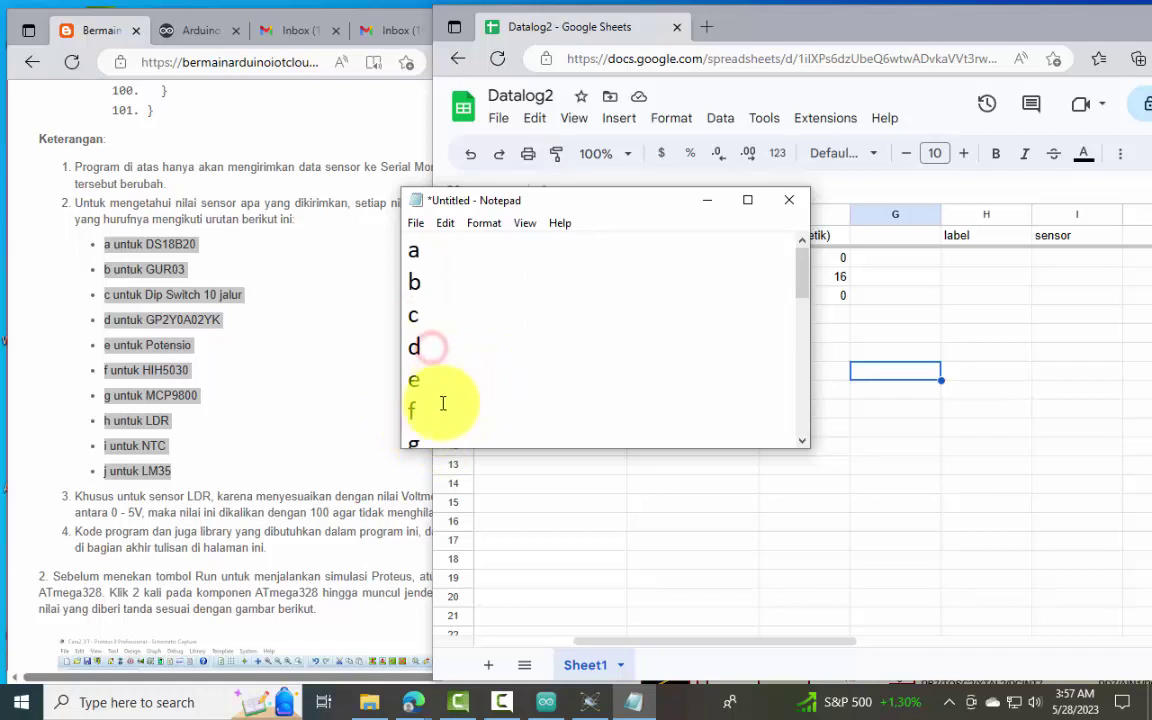
{"action": "scroll", "coordinate": [443, 400], "scroll_direction": "down", "scroll_amount": 1}
{"action": "scroll", "coordinate": [435, 419], "scroll_direction": "down", "scroll_amount": 1}
{"action": "left_click_drag", "start_coordinate": [432, 347], "coordinate": [305, 125]}
{"action": "key", "text": "ctrl+c"}
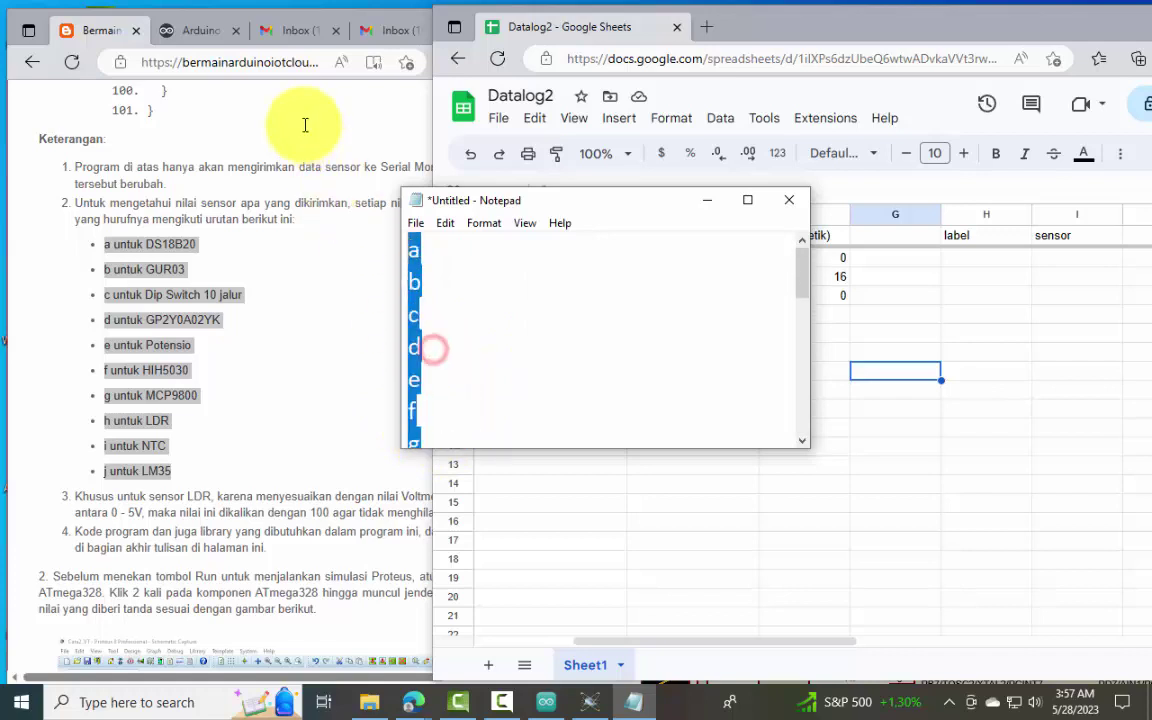
{"action": "left_click", "coordinate": [902, 312]}
{"action": "left_click_drag", "start_coordinate": [956, 257], "coordinate": [966, 453]}
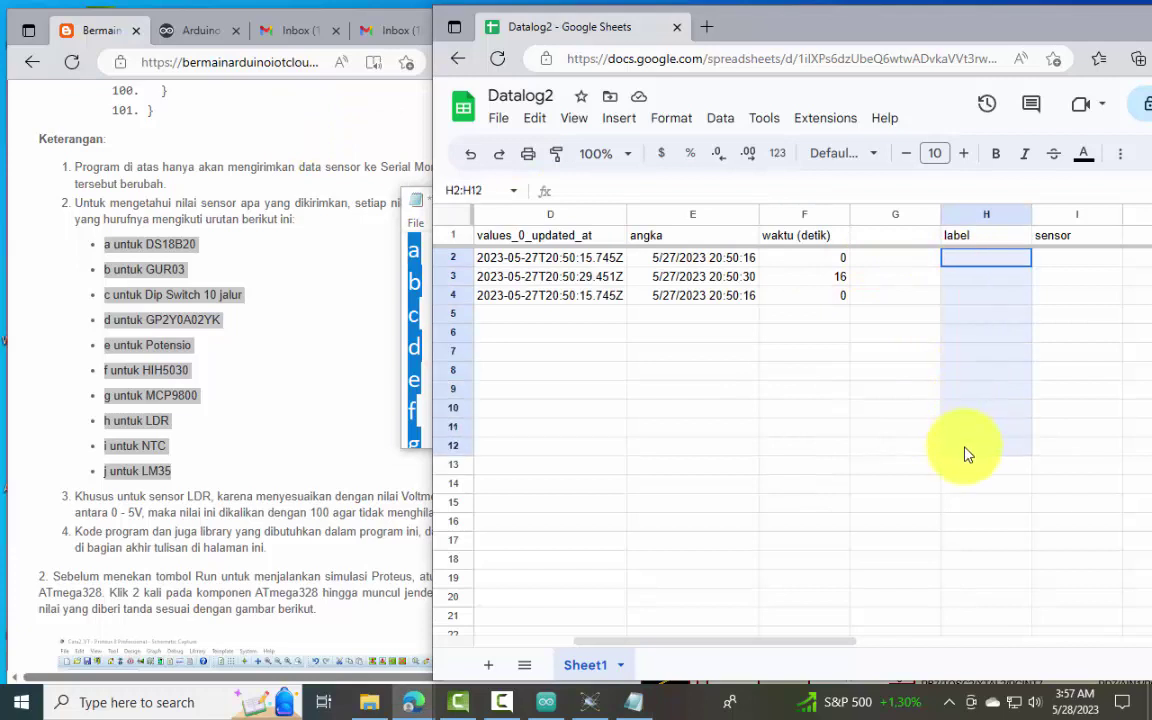
{"action": "key", "text": "ctrl+v"}
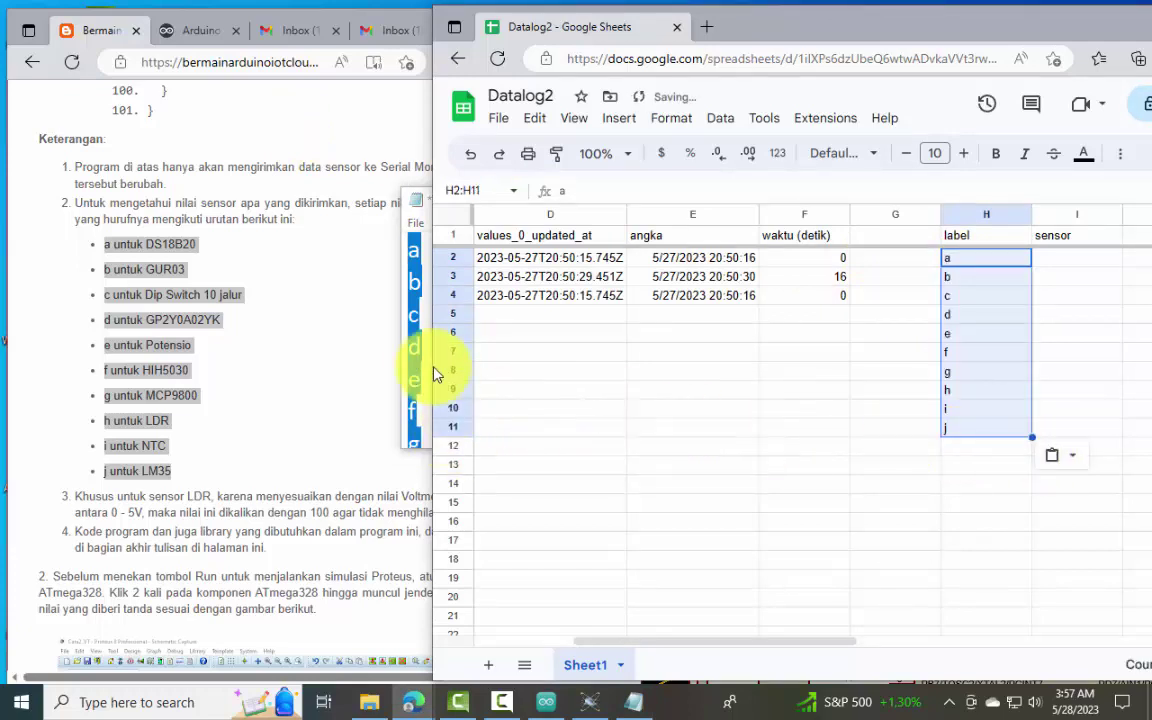
Step: Copy the sensor names DS18B20, GUR03, Dip Switch, GP2Y0A02YK, Potensio, HIH5030, MCP9800, LDR, NTC and LM35 from Notepad into cells I2:I11
{"action": "left_click", "coordinate": [416, 362]}
{"action": "scroll", "coordinate": [416, 362], "scroll_direction": "down", "scroll_amount": 4}
{"action": "scroll", "coordinate": [426, 290], "scroll_direction": "up", "scroll_amount": 1}
{"action": "key", "text": "ctrl+a"}
{"action": "left_click_drag", "start_coordinate": [1041, 257], "coordinate": [1055, 440]}
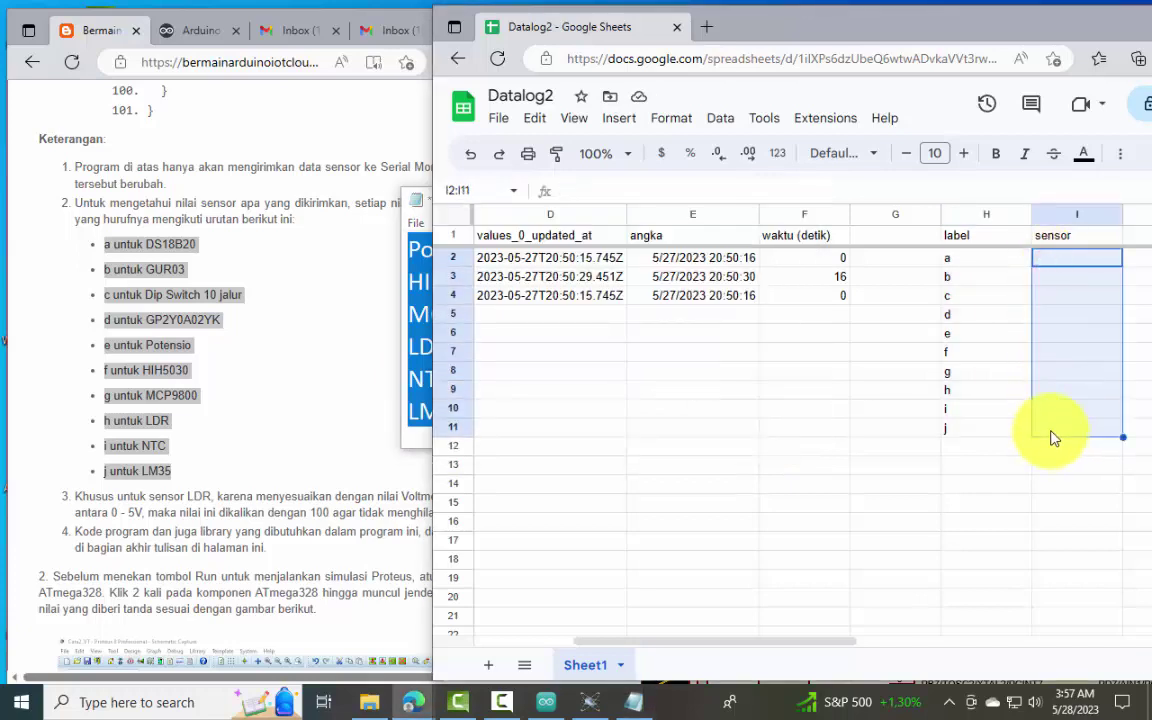
{"action": "type", "text": "DS18B20 GUR03 Dip Switch GP2Y0A02YK Potensio HIH5030 MCP9800 LDR NTC LM35"}
{"action": "left_click", "coordinate": [1025, 503]}
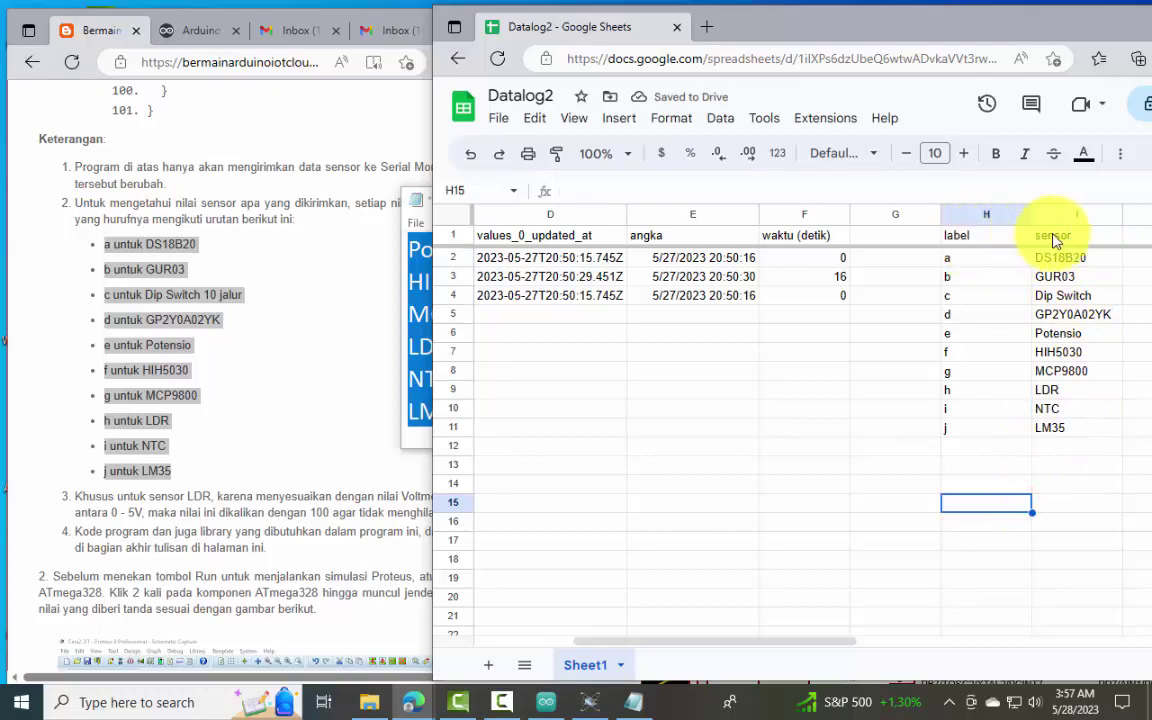
Step: Following step 11 of the tutorial, enter the heading sensor in cell G1
{"action": "left_click", "coordinate": [300, 440]}
{"action": "scroll", "coordinate": [300, 440], "scroll_direction": "down", "scroll_amount": 20}
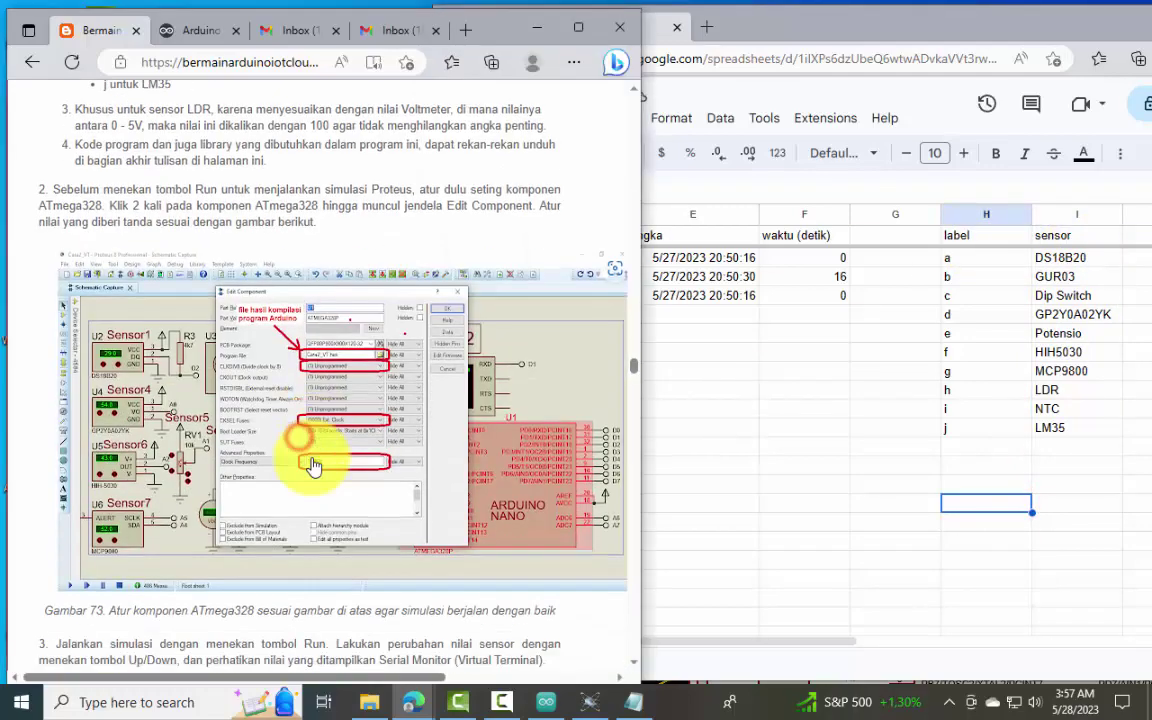
{"action": "scroll", "coordinate": [313, 470], "scroll_direction": "down", "scroll_amount": 20}
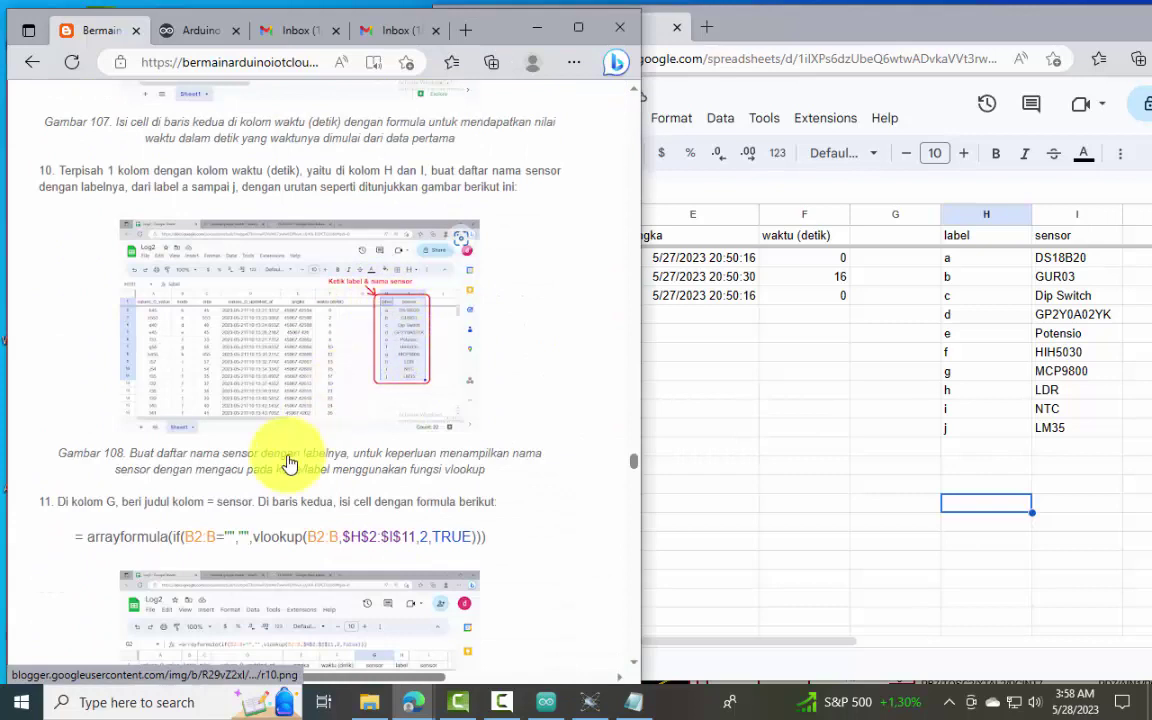
{"action": "scroll", "coordinate": [175, 527], "scroll_direction": "down", "scroll_amount": 1}
{"action": "scroll", "coordinate": [250, 530], "scroll_direction": "down", "scroll_amount": 1}
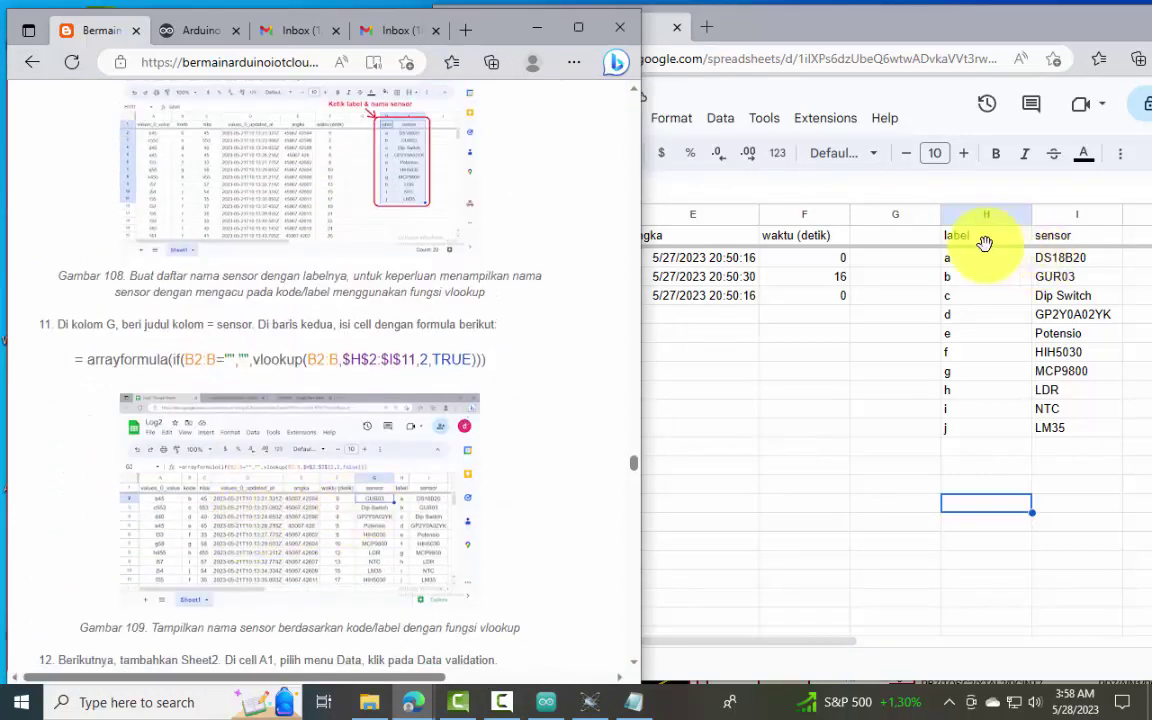
{"action": "left_click", "coordinate": [897, 242]}
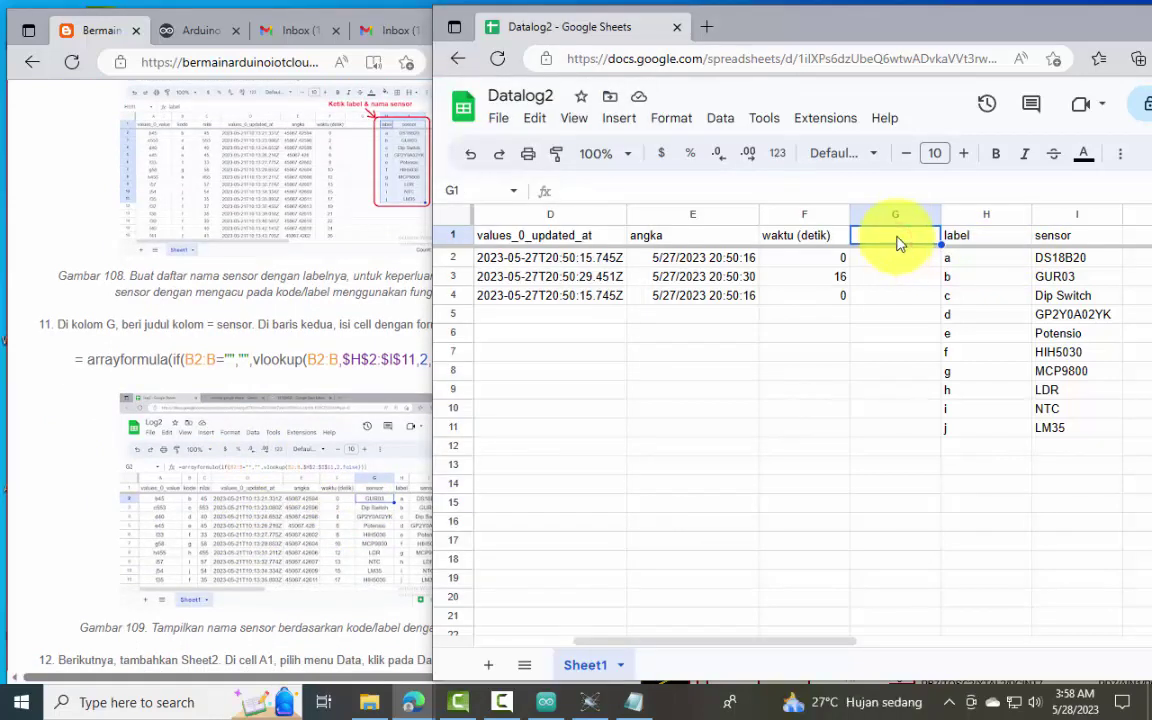
{"action": "type", "text": "sensor"}
{"action": "key", "text": "Return"}
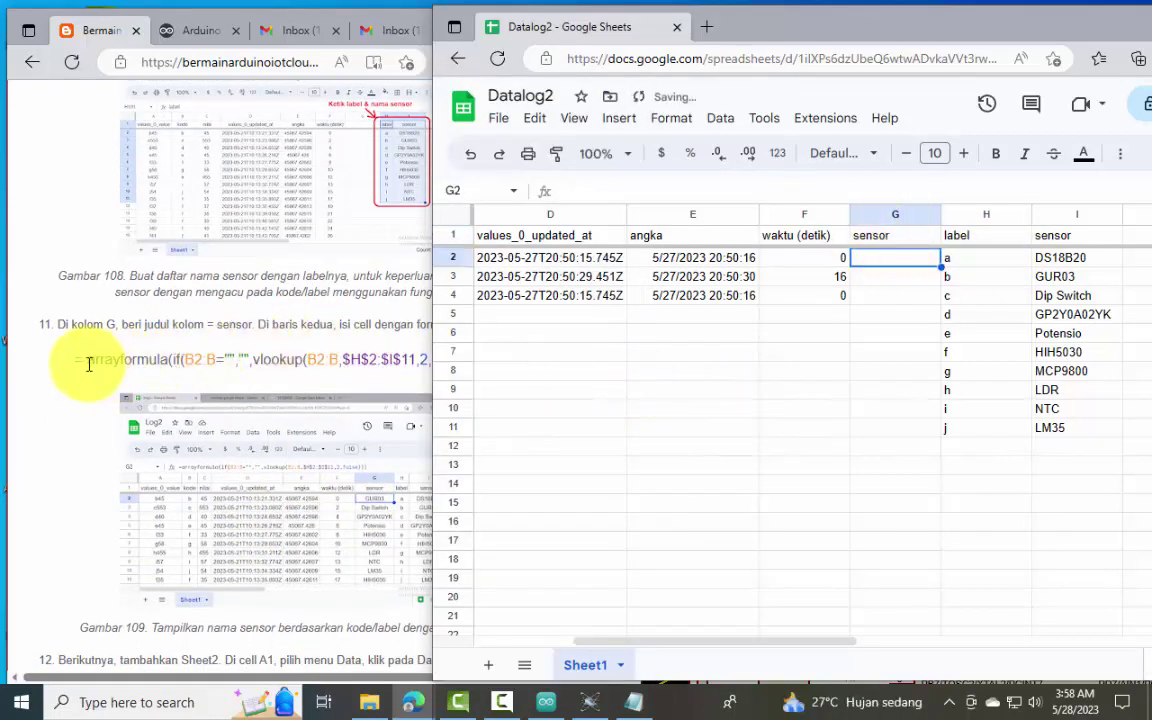
Step: Copy the step 11 formula = arrayformula(if(B2:B="","",vlookup(B2:B,$H$2:$I$11,2,TRUE))) from the tutorial into cell G2 and check it against columns A to F
{"action": "left_click_drag", "start_coordinate": [78, 363], "coordinate": [487, 358]}
{"action": "key", "text": "ctrl+c"}
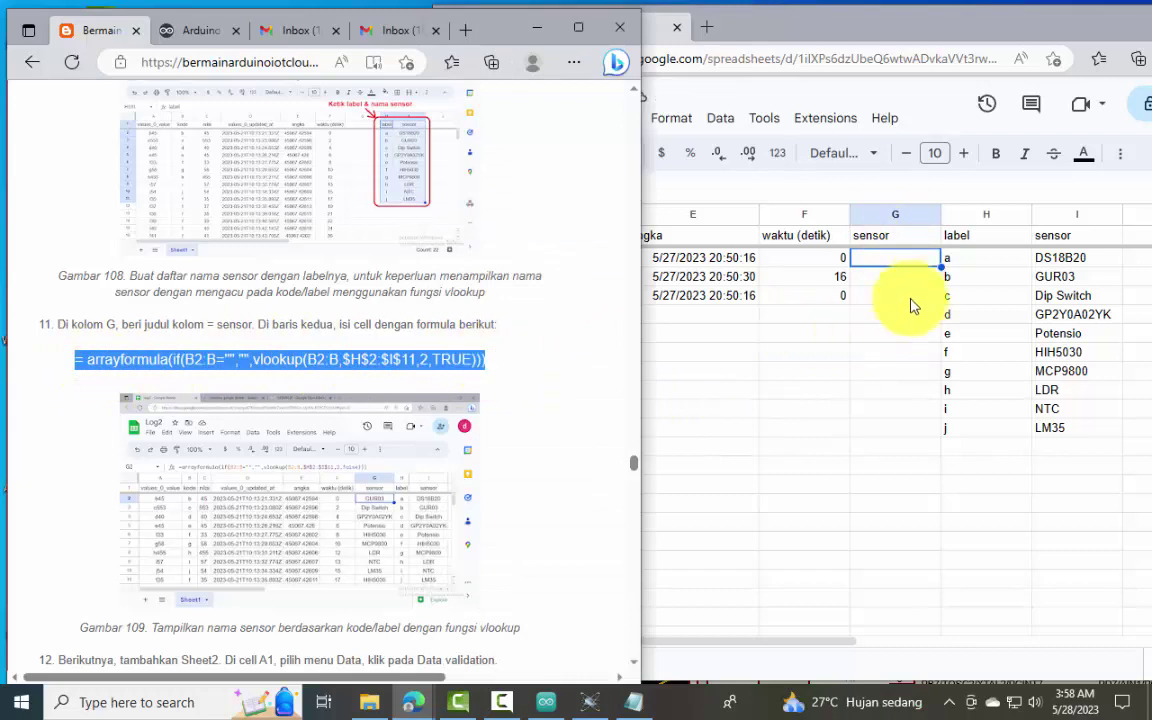
{"action": "left_click", "coordinate": [907, 262]}
{"action": "double_click", "coordinate": [910, 257]}
{"action": "key", "text": "ctrl+v"}
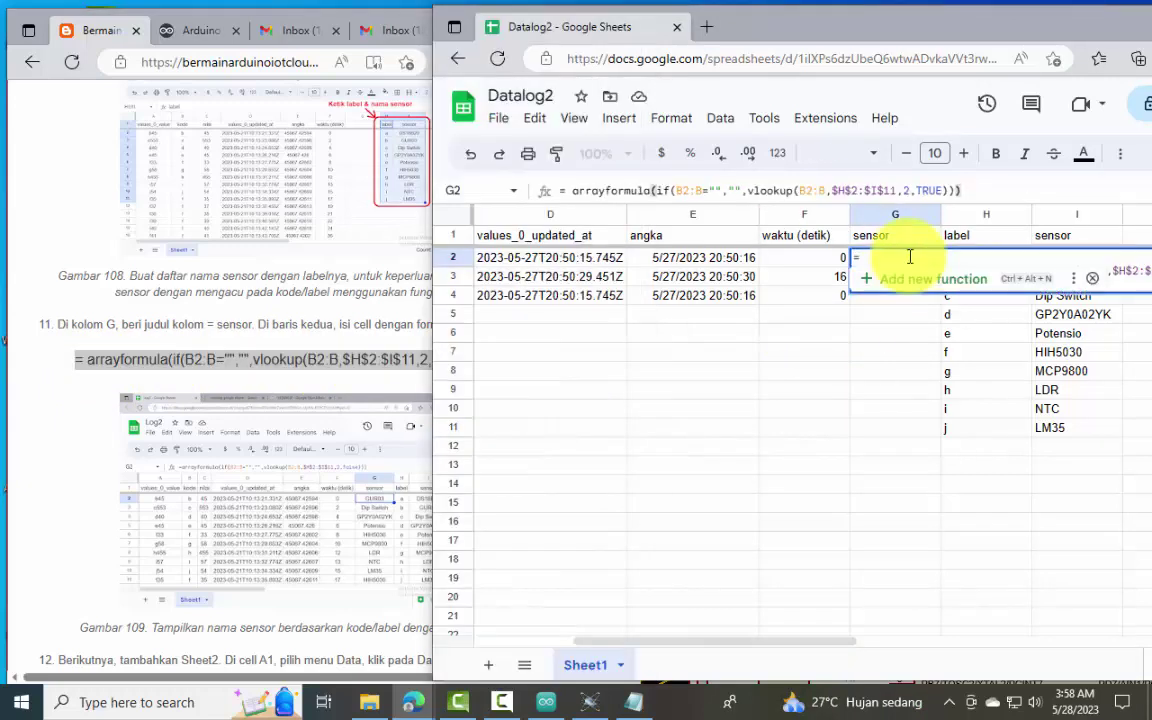
{"action": "key", "text": "Return"}
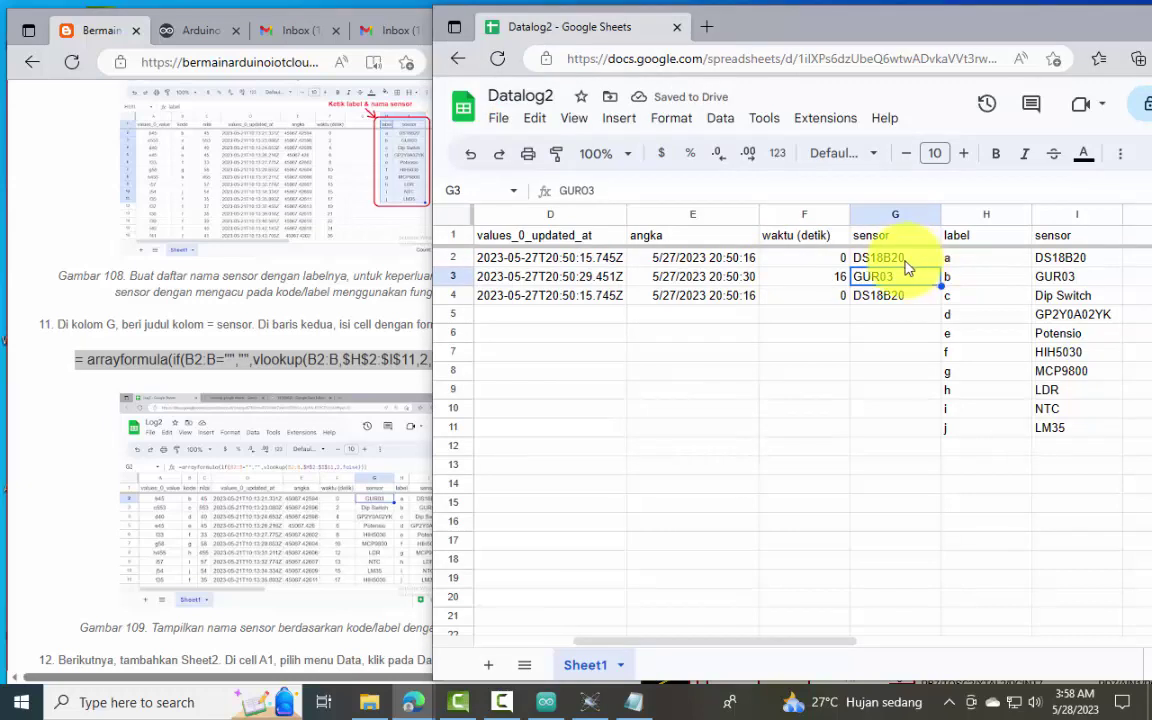
{"action": "left_click_drag", "start_coordinate": [846, 648], "coordinate": [633, 401]}
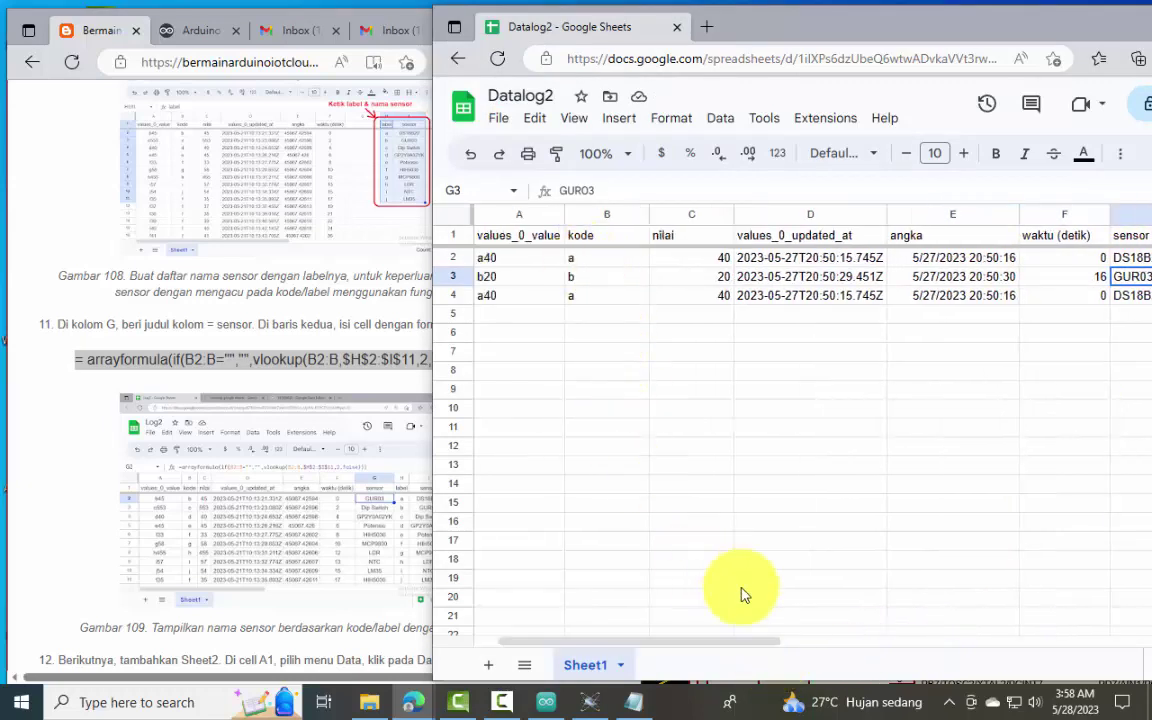
{"action": "left_click_drag", "start_coordinate": [766, 644], "coordinate": [888, 264]}
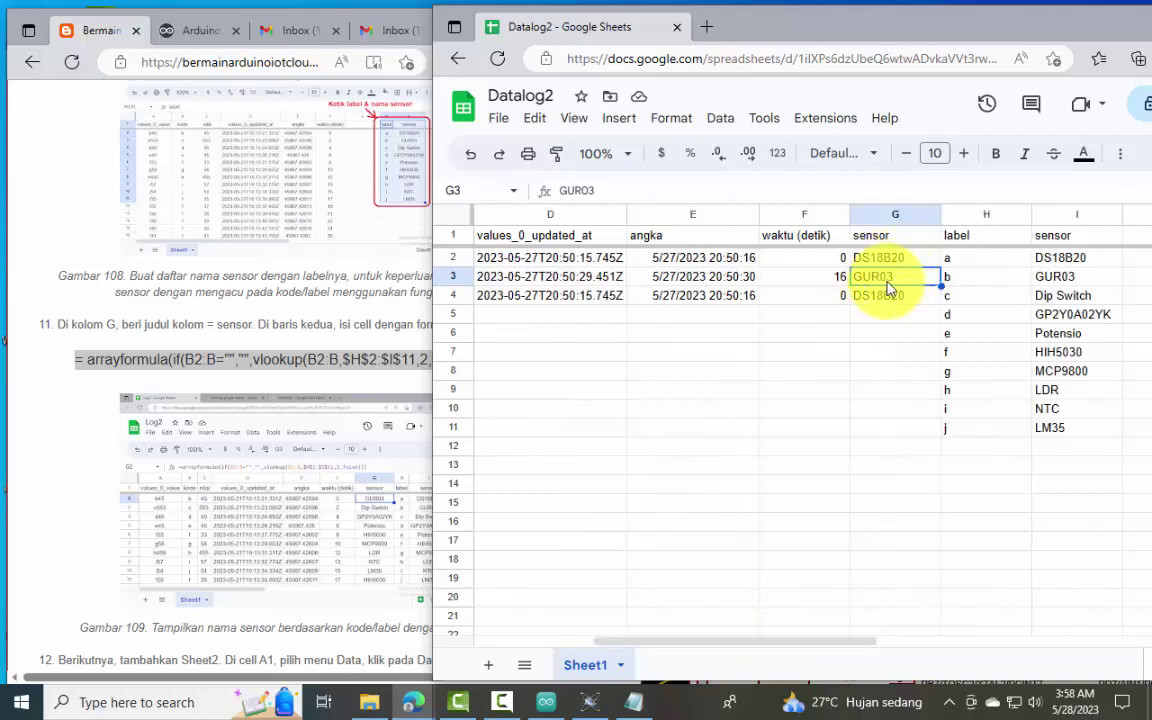
Step: Following step 12 of the tutorial, add Sheet2 to Datalog2 and open the data validation rules for its cell A1
{"action": "left_click", "coordinate": [58, 477]}
{"action": "scroll", "coordinate": [58, 477], "scroll_direction": "down", "scroll_amount": 1}
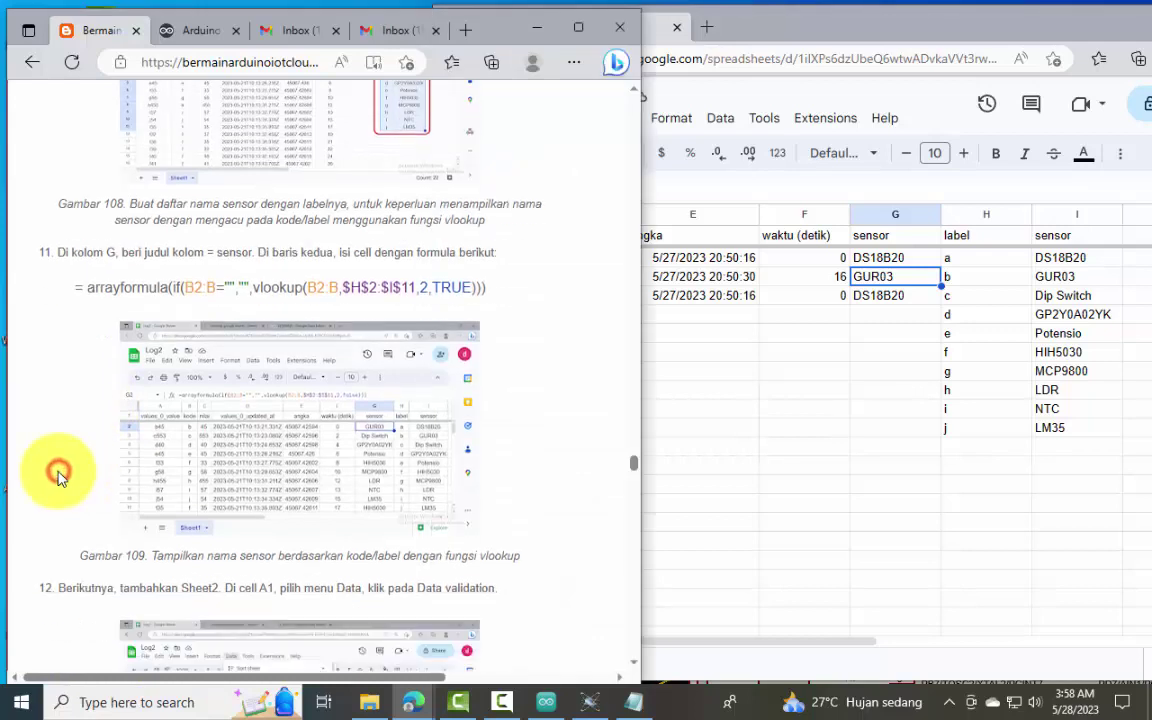
{"action": "scroll", "coordinate": [58, 477], "scroll_direction": "down", "scroll_amount": 3}
{"action": "left_click", "coordinate": [733, 527]}
{"action": "left_click", "coordinate": [488, 665]}
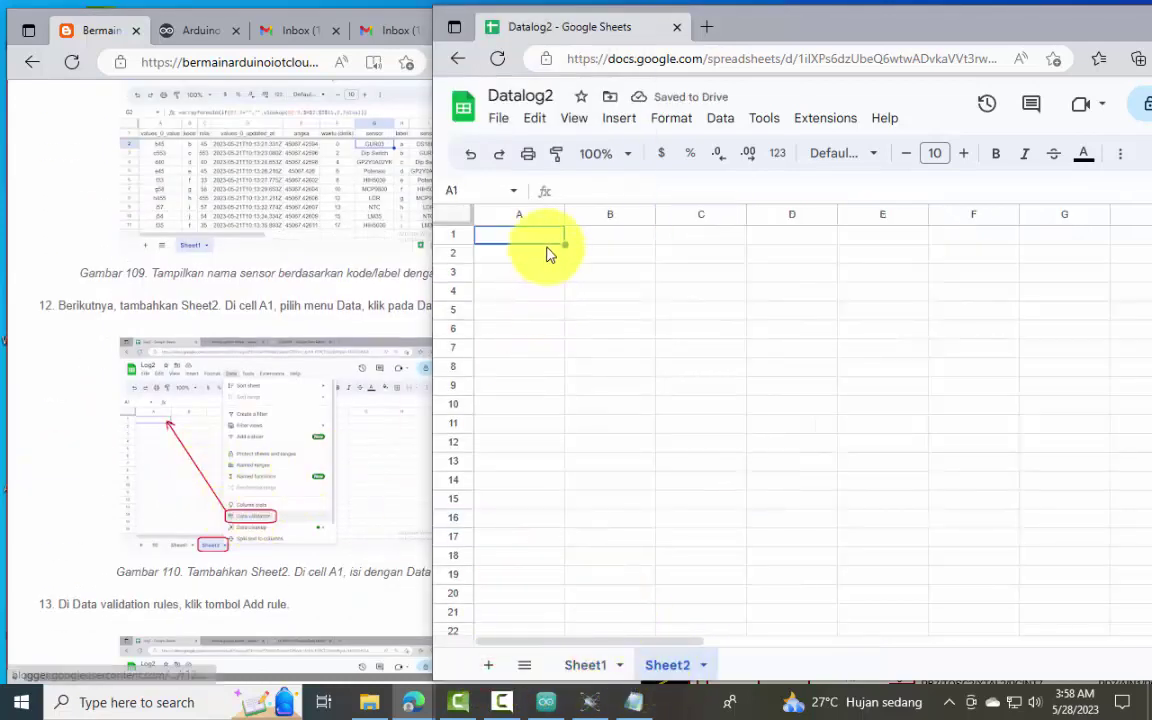
{"action": "left_click", "coordinate": [718, 120]}
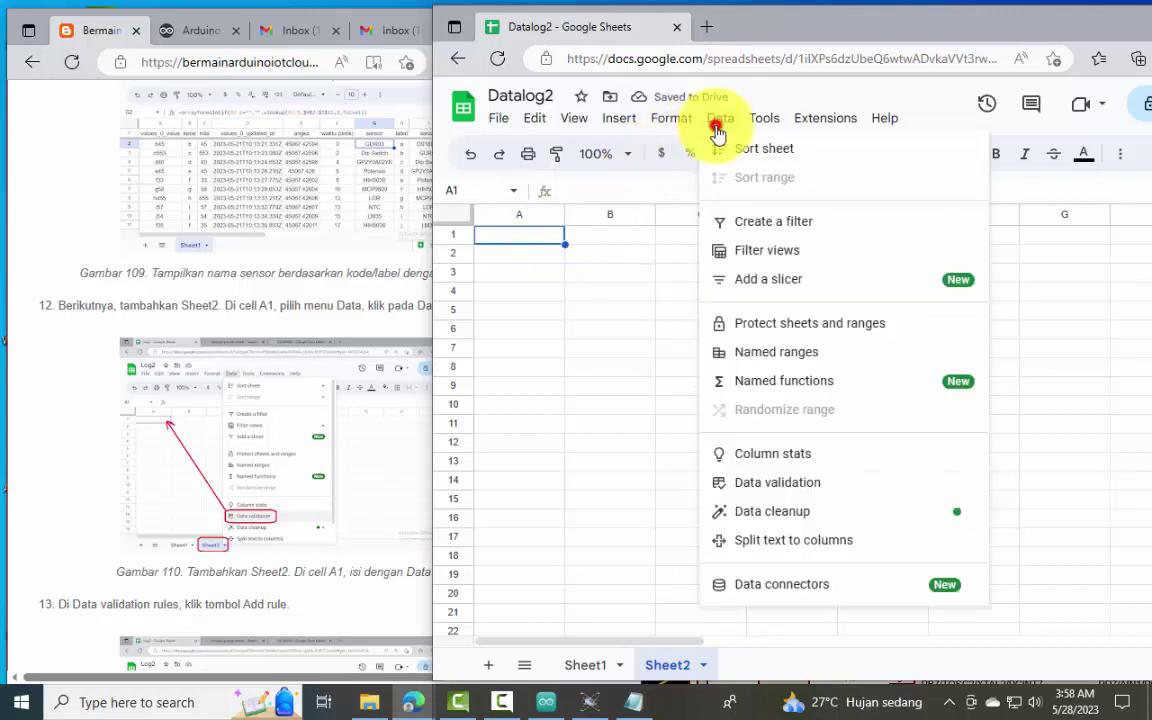
{"action": "left_click", "coordinate": [779, 485]}
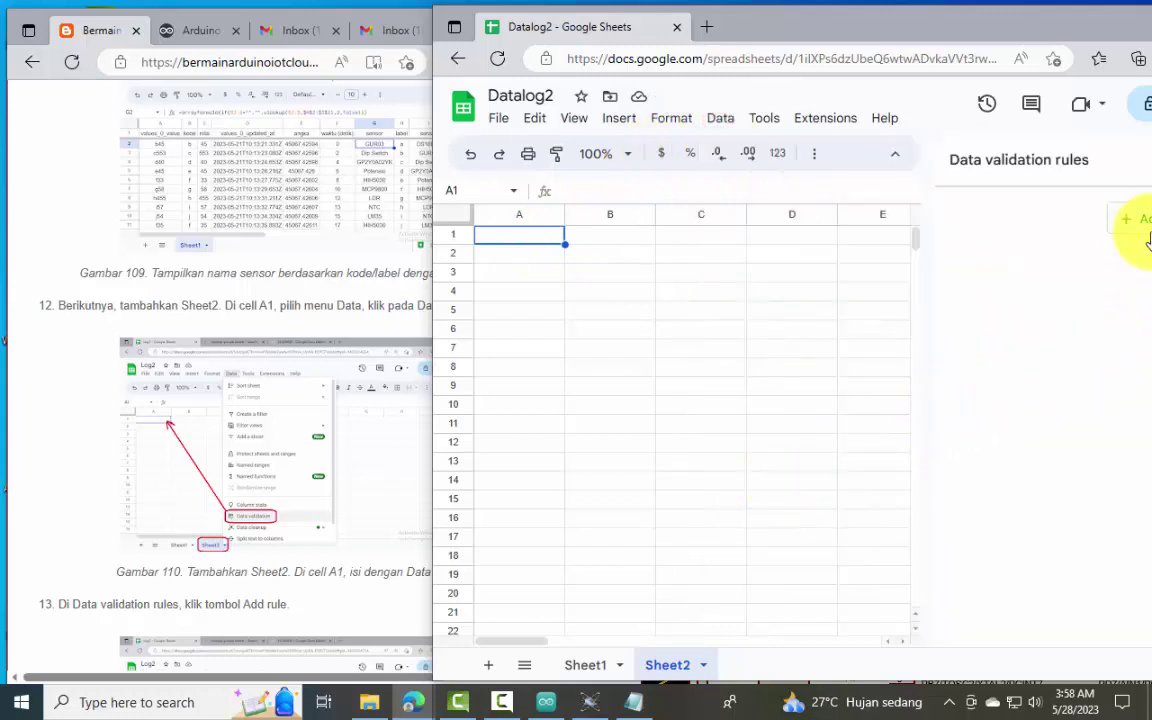
{"action": "left_click_drag", "start_coordinate": [953, 20], "coordinate": [865, 14]}
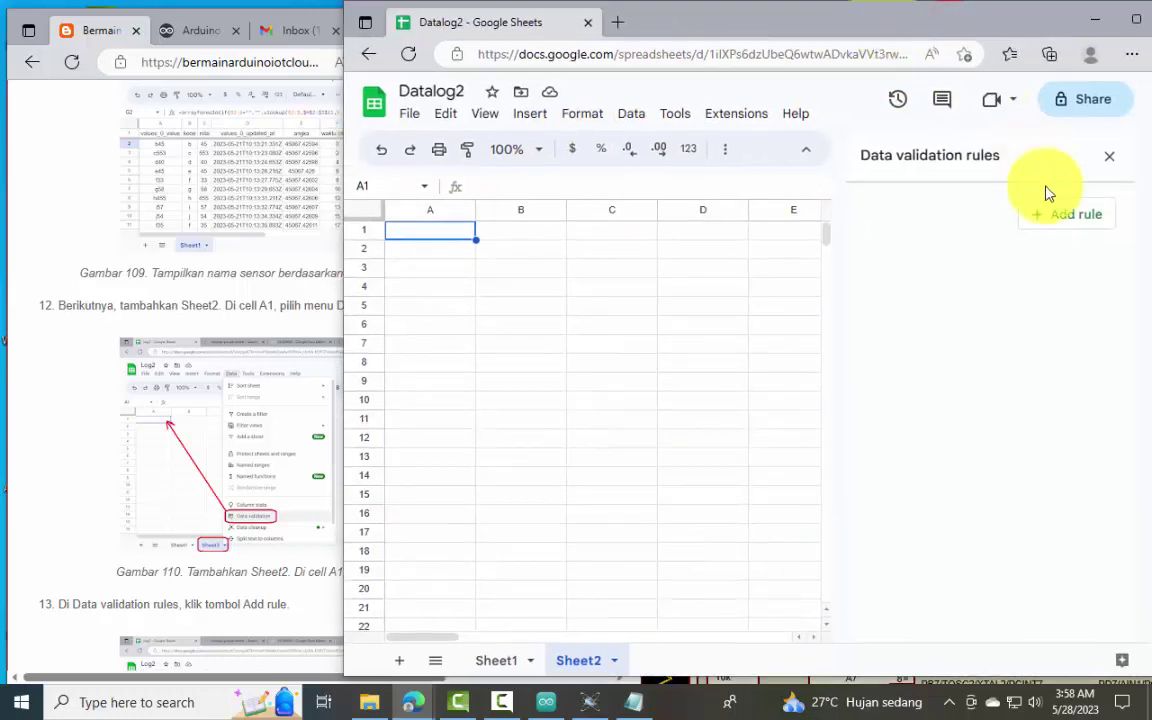
Step: Add a validation rule for Sheet2!A1 with the criteria Dropdown (from a range) and start choosing its source range
{"action": "left_click", "coordinate": [1062, 226]}
{"action": "left_click", "coordinate": [1088, 315]}
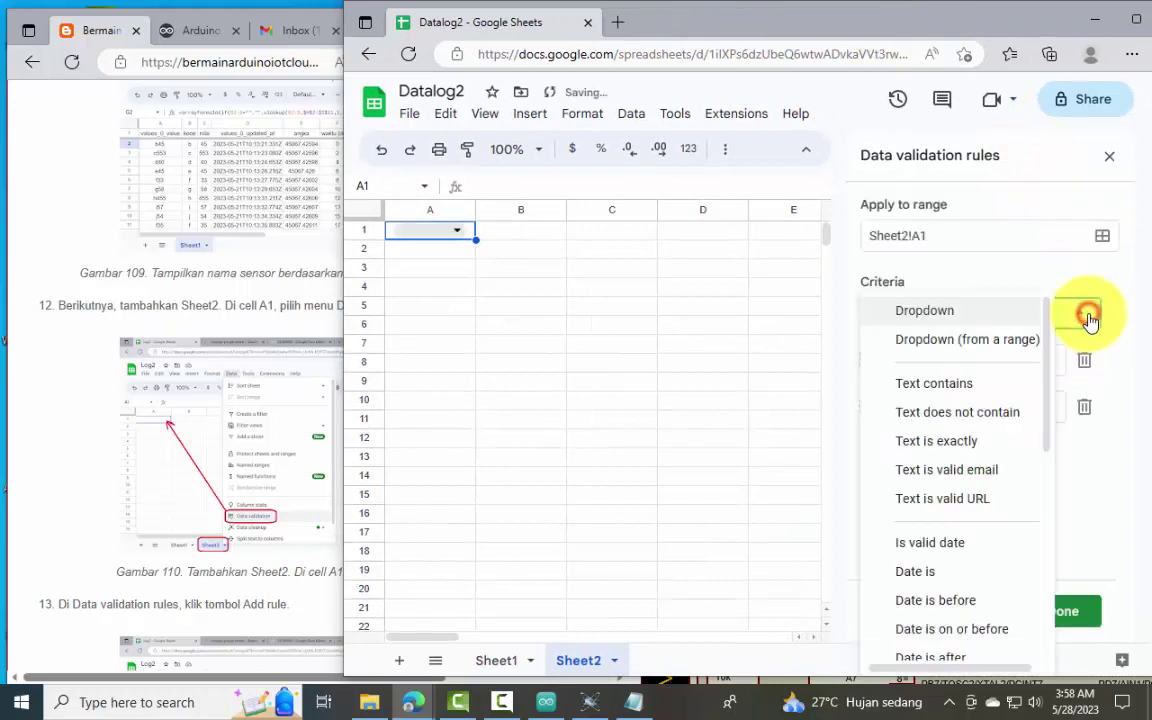
{"action": "left_click", "coordinate": [1013, 340]}
{"action": "left_click", "coordinate": [1082, 361]}
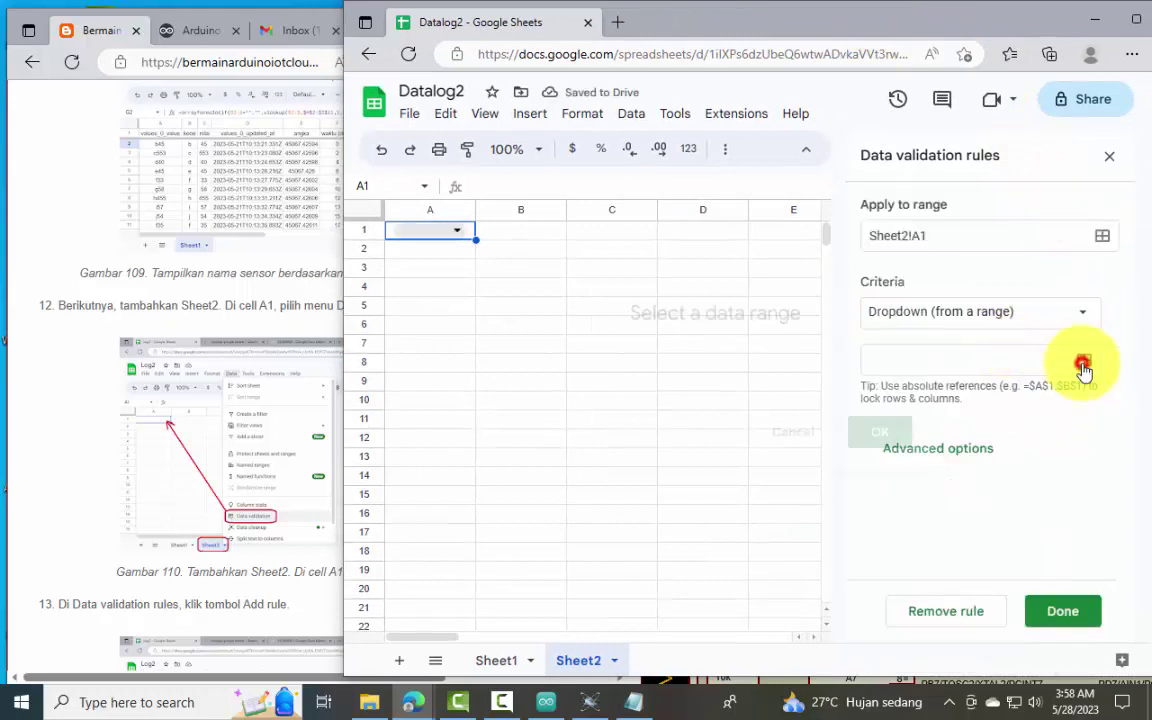
Step: Use the sensor names in Sheet1!I2:I11 as the dropdown source, finish the rule, and view the choices in Sheet2 cell A1
{"action": "left_click", "coordinate": [497, 660]}
{"action": "left_click_drag", "start_coordinate": [733, 305], "coordinate": [940, 342]}
{"action": "left_click_drag", "start_coordinate": [510, 645], "coordinate": [528, 636]}
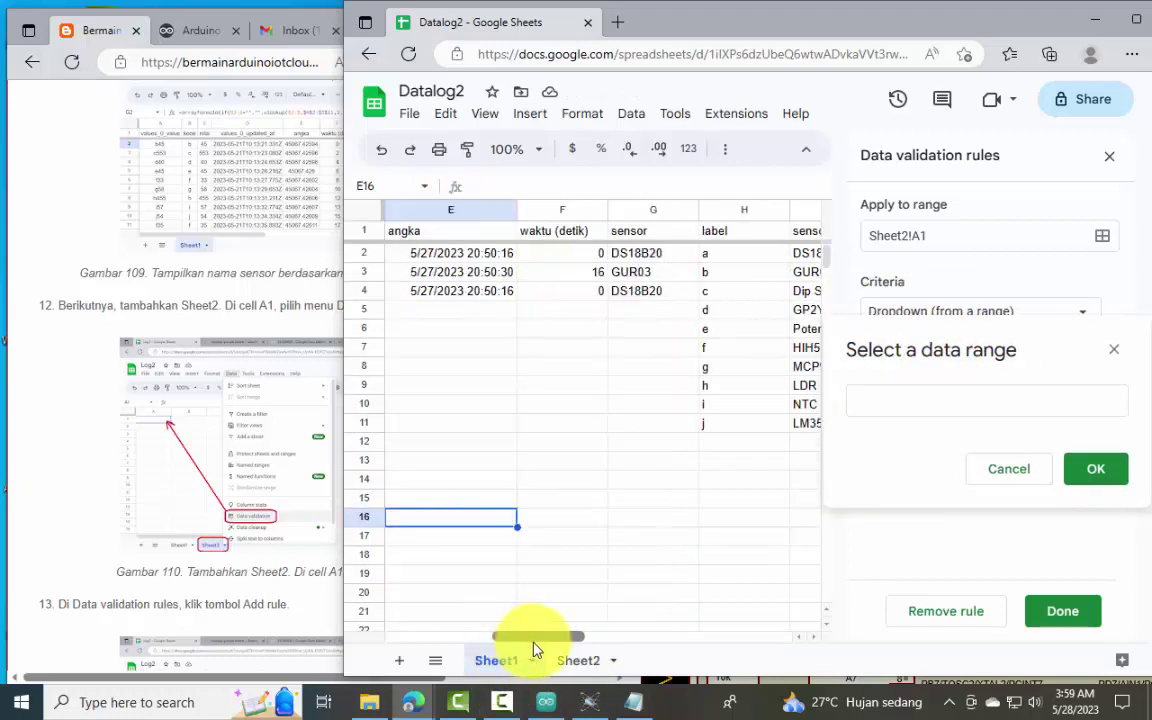
{"action": "left_click", "coordinate": [1054, 399]}
{"action": "left_click", "coordinate": [700, 254]}
{"action": "left_click_drag", "start_coordinate": [703, 287], "coordinate": [703, 428]}
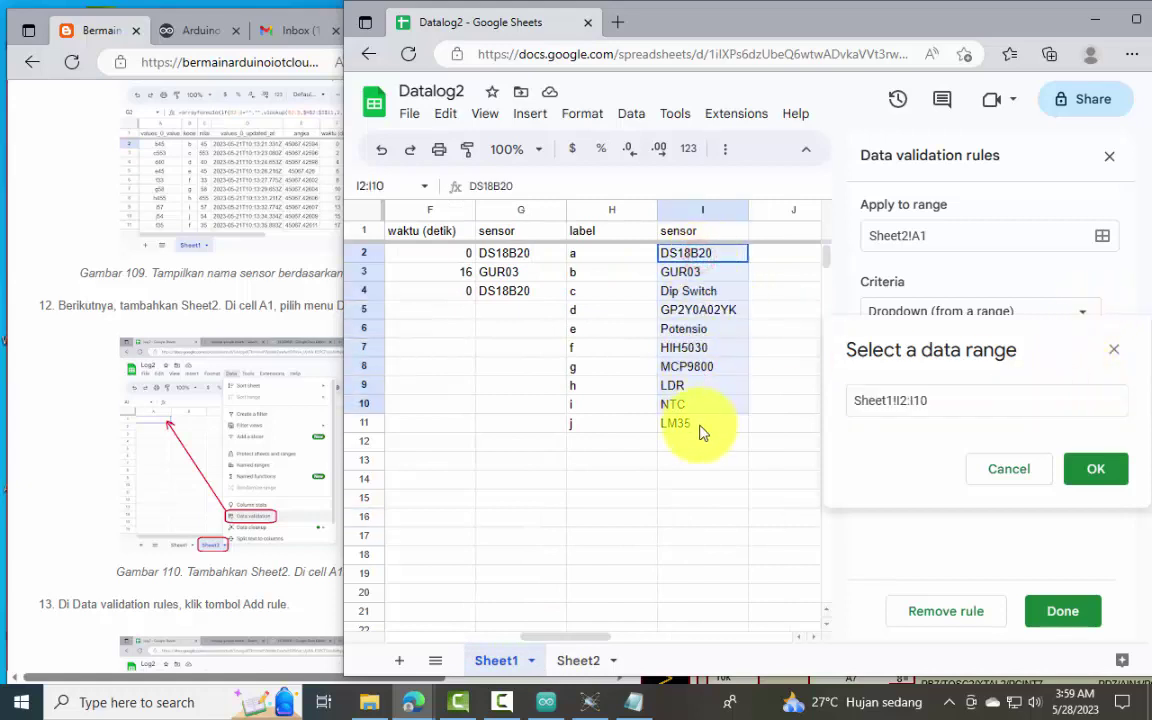
{"action": "left_click", "coordinate": [1095, 470]}
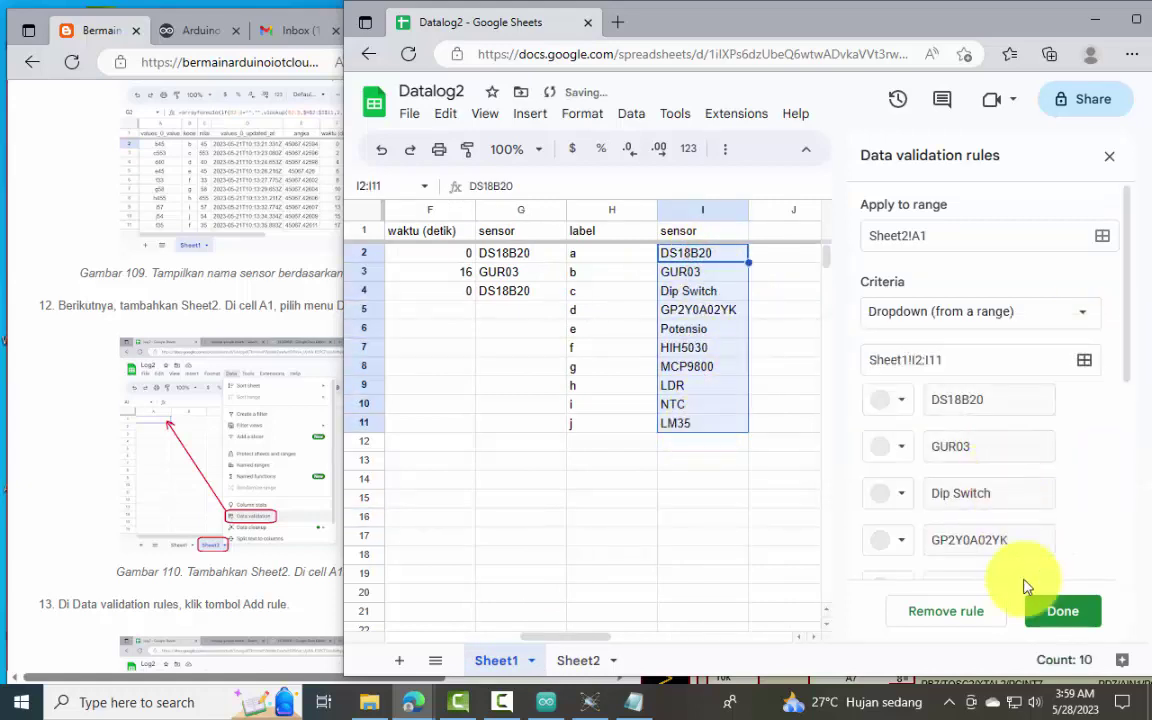
{"action": "left_click", "coordinate": [1057, 613]}
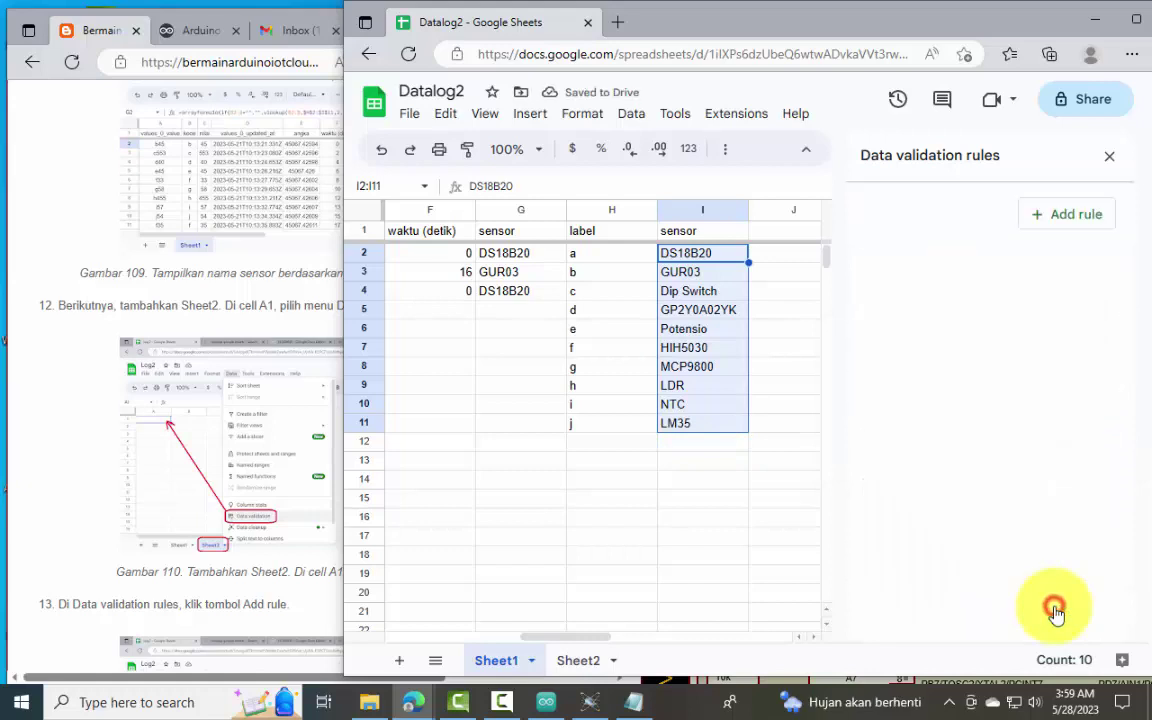
{"action": "left_click", "coordinate": [580, 662]}
{"action": "left_click", "coordinate": [457, 231]}
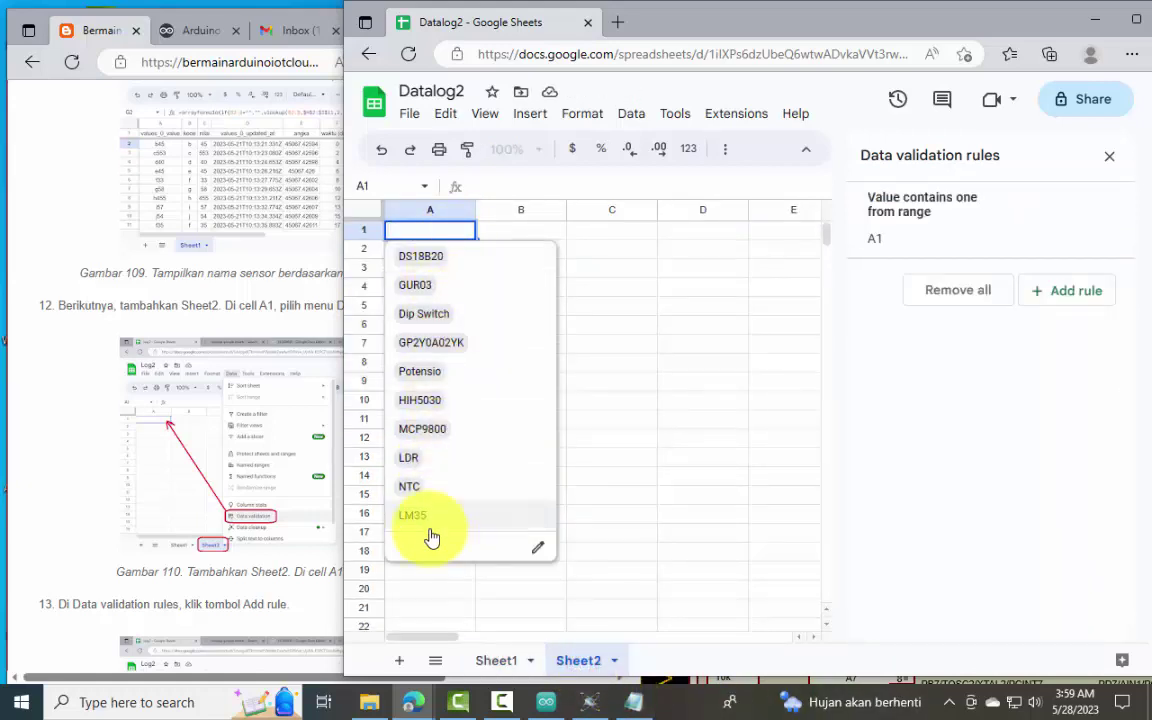
Step: Copy the step 19 formula = QUERY(Sheet1!A:G,"SELECT G,F,C,D WHERE G = '"&A1&"' ORDER BY F ASC") from the tutorial into Sheet2 cell A2
{"action": "left_click", "coordinate": [147, 476]}
{"action": "scroll", "coordinate": [147, 476], "scroll_direction": "down", "scroll_amount": 15}
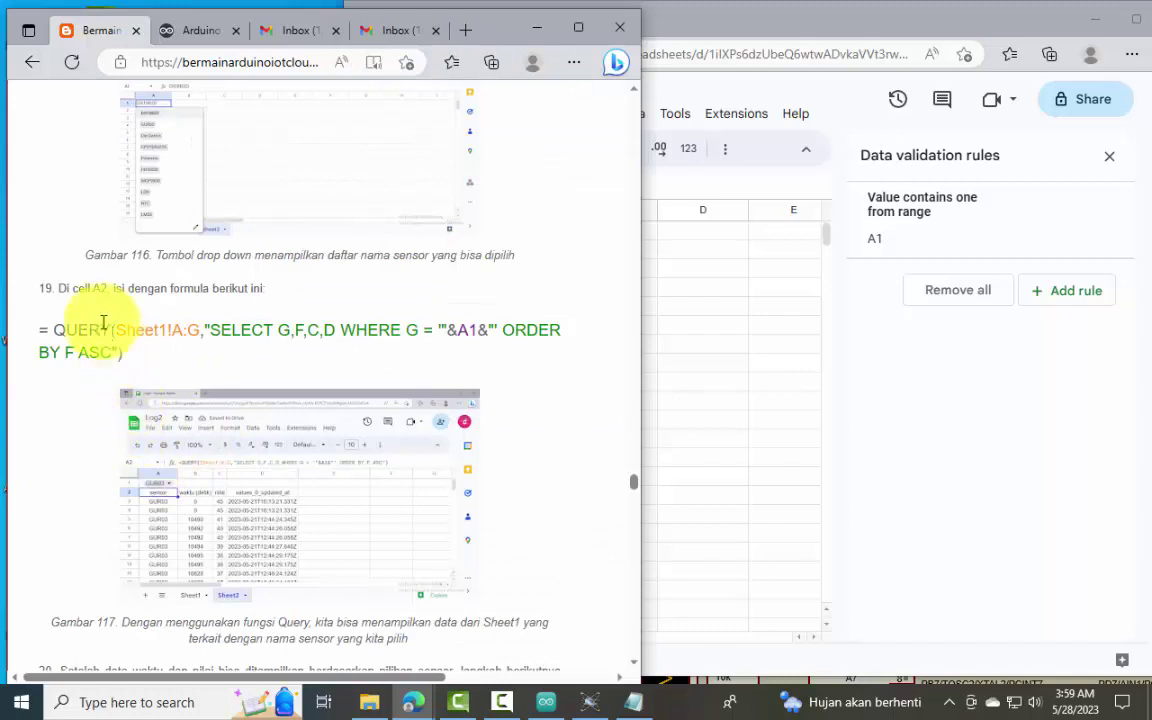
{"action": "left_click_drag", "start_coordinate": [128, 355], "coordinate": [40, 335]}
{"action": "key", "text": "ctrl+c"}
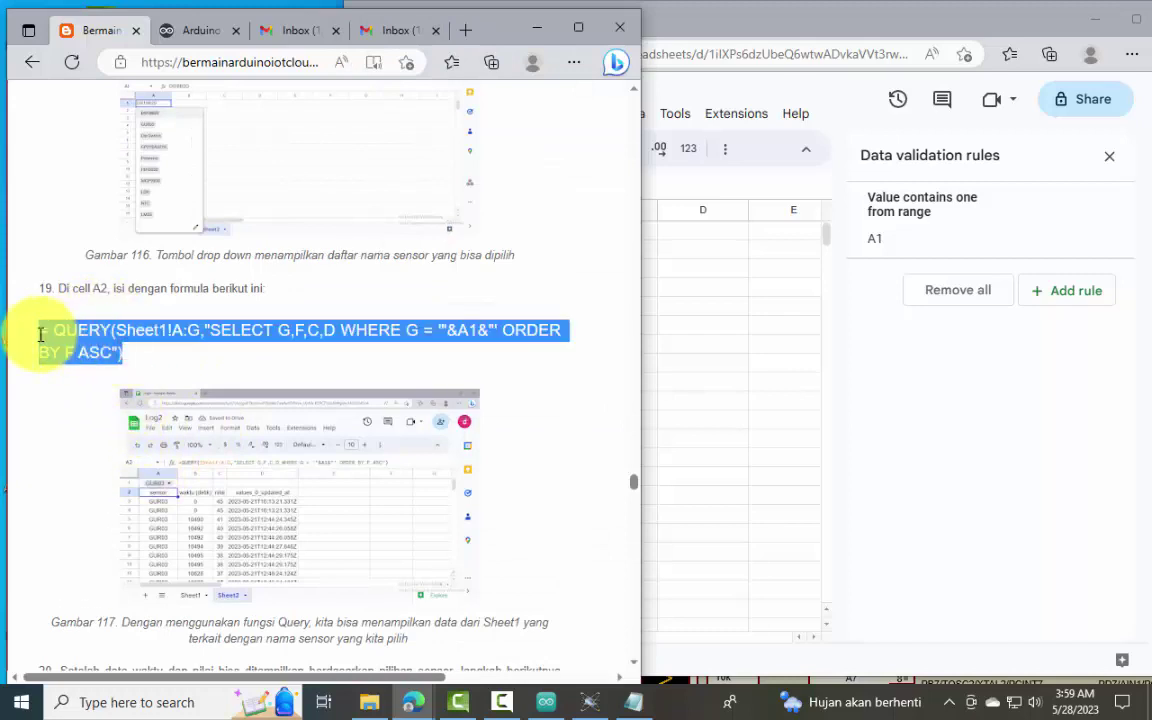
{"action": "left_click", "coordinate": [666, 313]}
{"action": "left_click", "coordinate": [432, 252]}
{"action": "key", "text": "ctrl+v"}
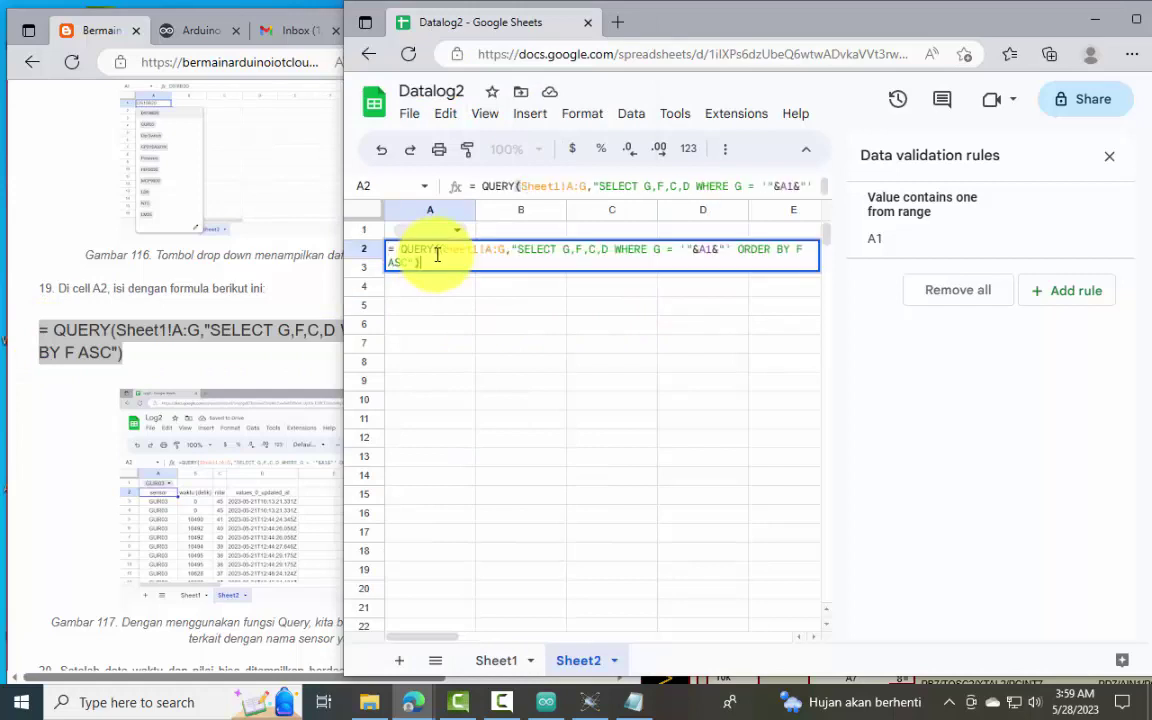
{"action": "key", "text": "Return"}
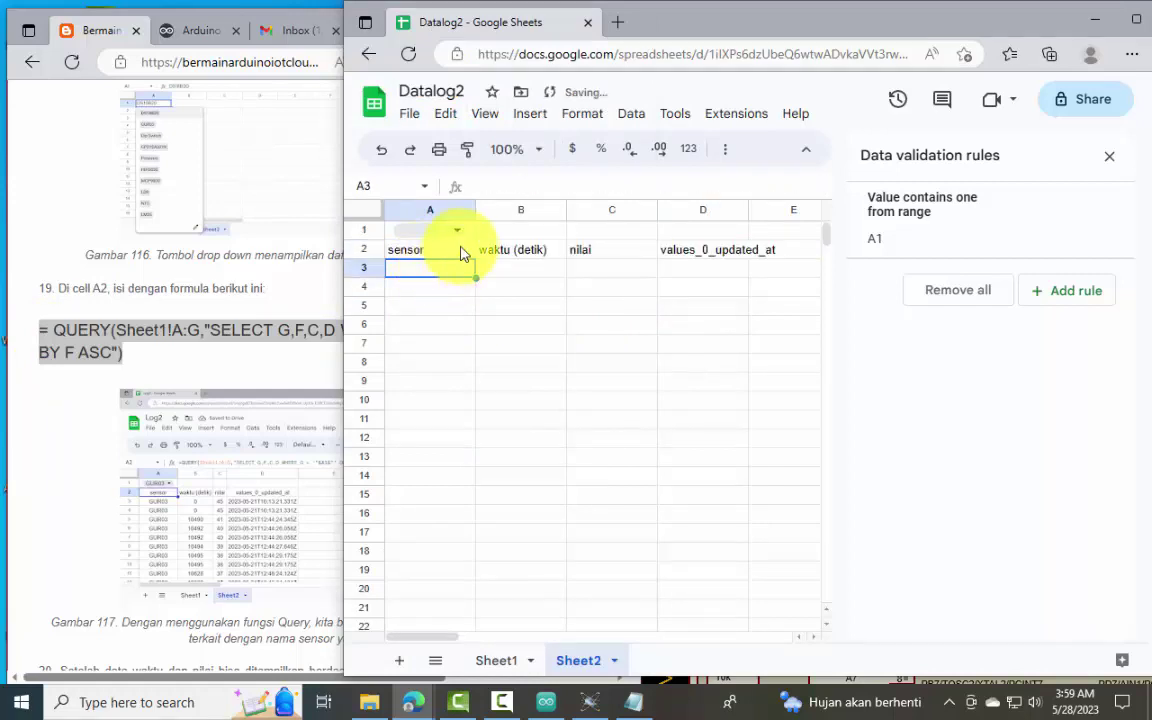
Step: Choose DS18B20 from the dropdown in Sheet2 cell A1 and close the data validation rules
{"action": "left_click", "coordinate": [456, 231]}
{"action": "left_click", "coordinate": [437, 257]}
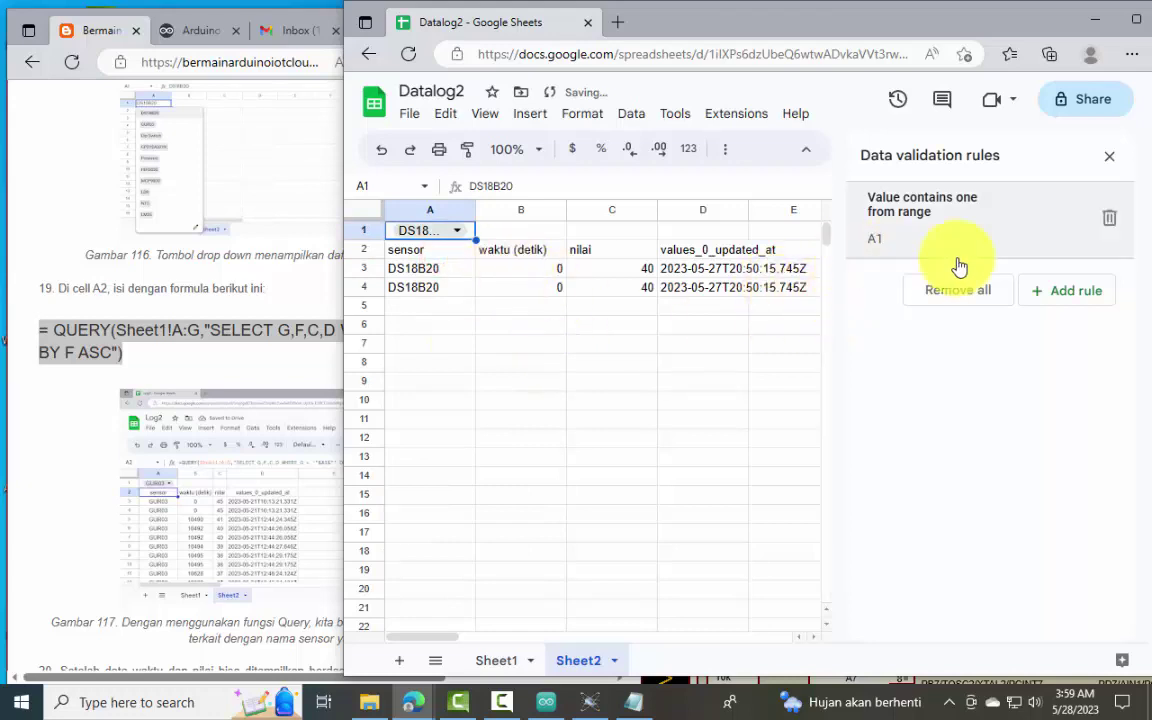
{"action": "left_click", "coordinate": [1109, 156]}
Step: Following step 21 of the tutorial, insert a chart from columns B and C of Sheet2 and close the chart editor
{"action": "left_click", "coordinate": [121, 494]}
{"action": "scroll", "coordinate": [121, 494], "scroll_direction": "down", "scroll_amount": 9}
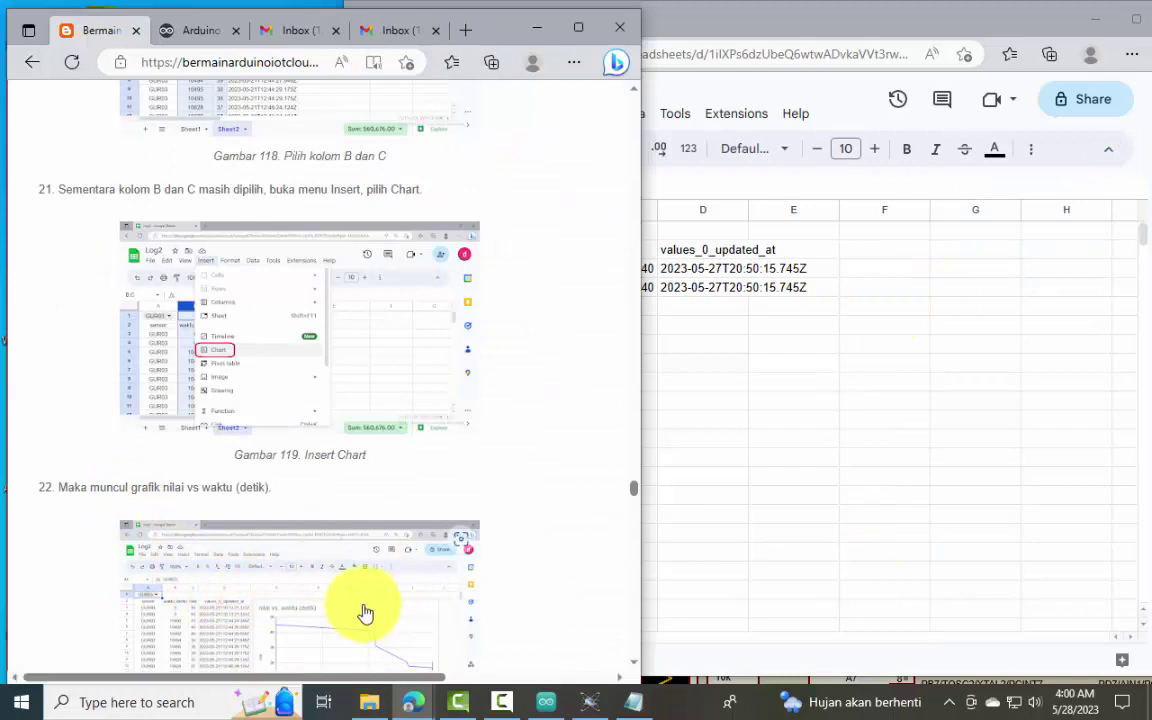
{"action": "left_click", "coordinate": [847, 505]}
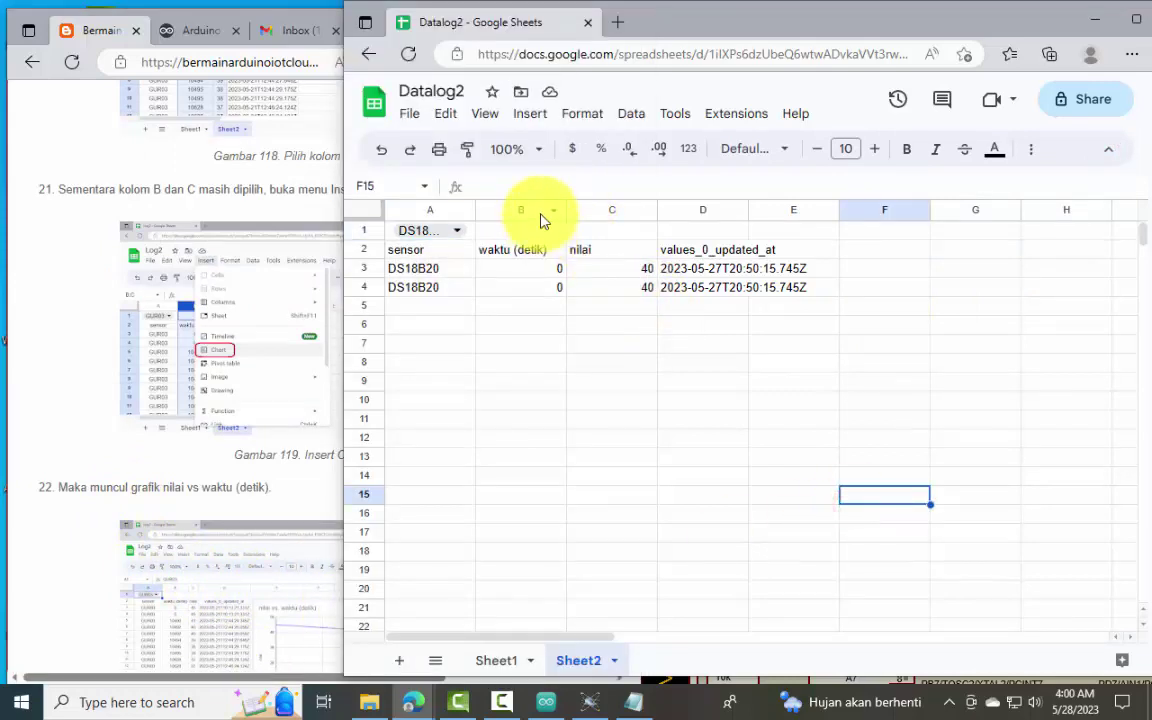
{"action": "left_click_drag", "start_coordinate": [521, 212], "coordinate": [612, 209]}
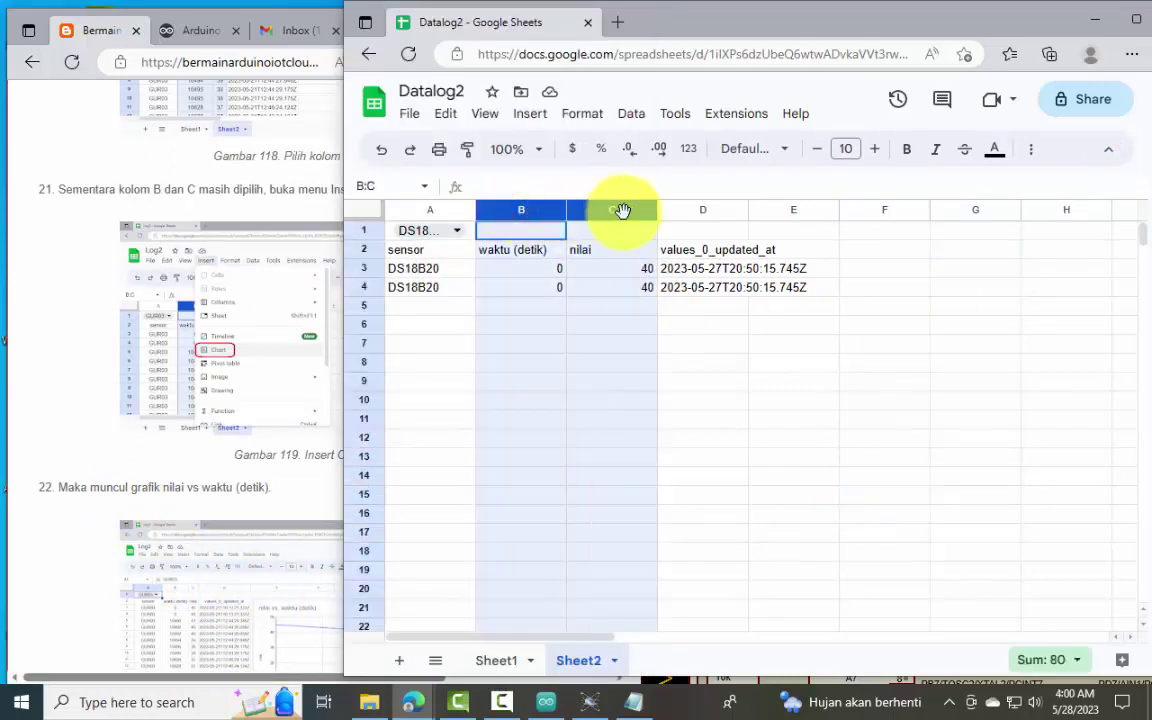
{"action": "left_click", "coordinate": [530, 115]}
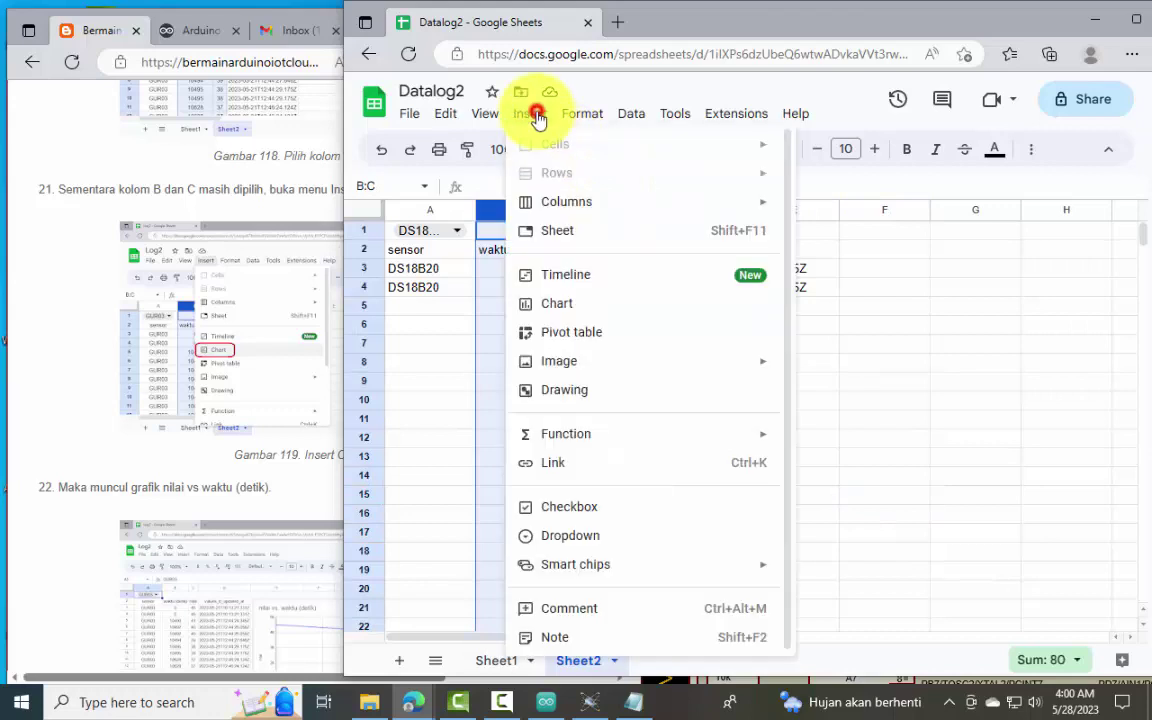
{"action": "left_click", "coordinate": [558, 303]}
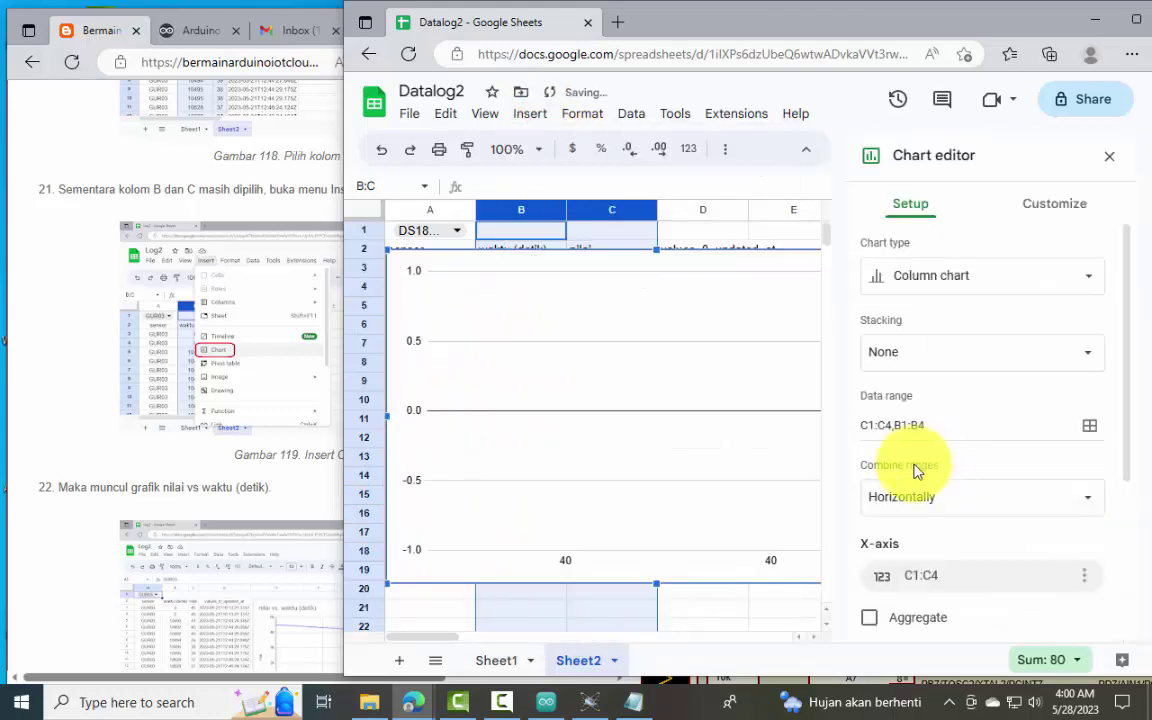
{"action": "left_click", "coordinate": [1109, 156]}
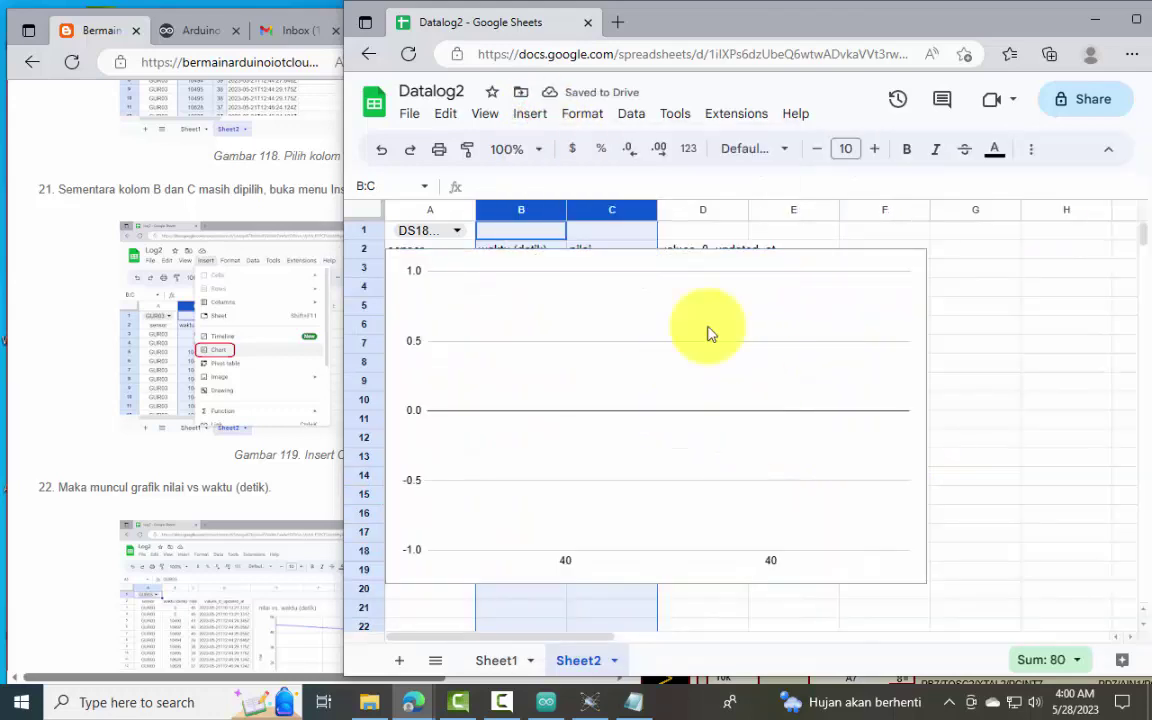
{"action": "left_click", "coordinate": [651, 258]}
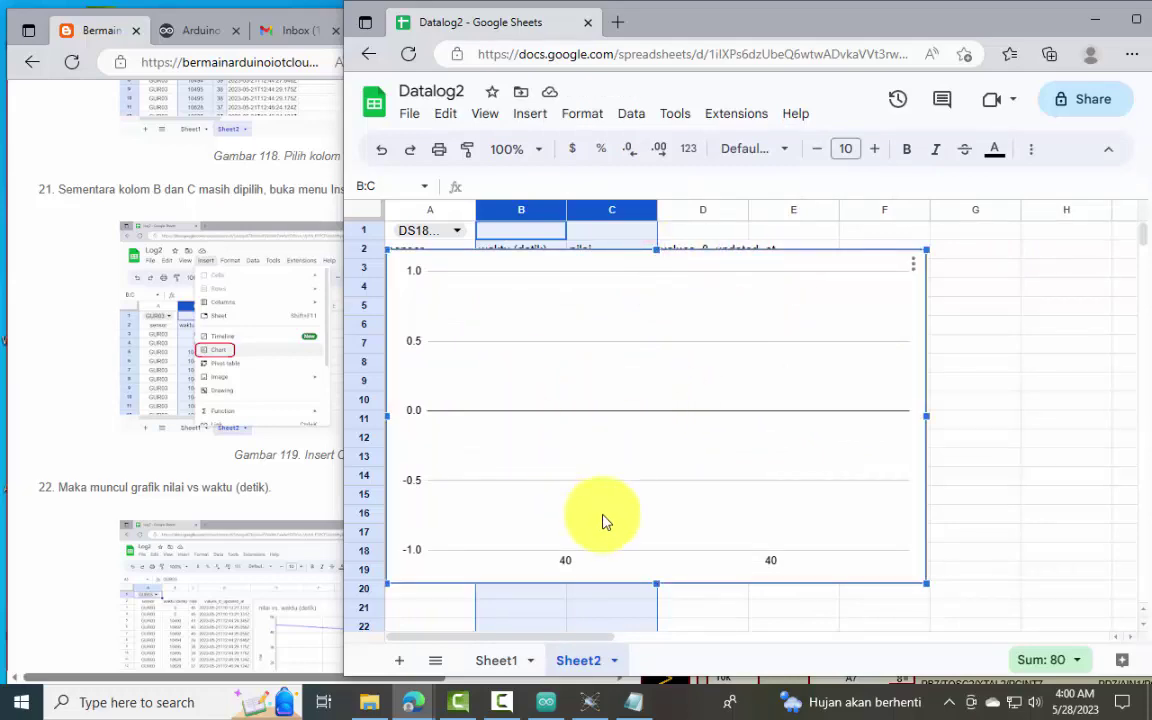
Step: Switch to the Cara2 simulation in Proteus and set the DS18B20 sensor to 37 and the GUR03 sensor to 23
{"action": "left_click", "coordinate": [588, 702]}
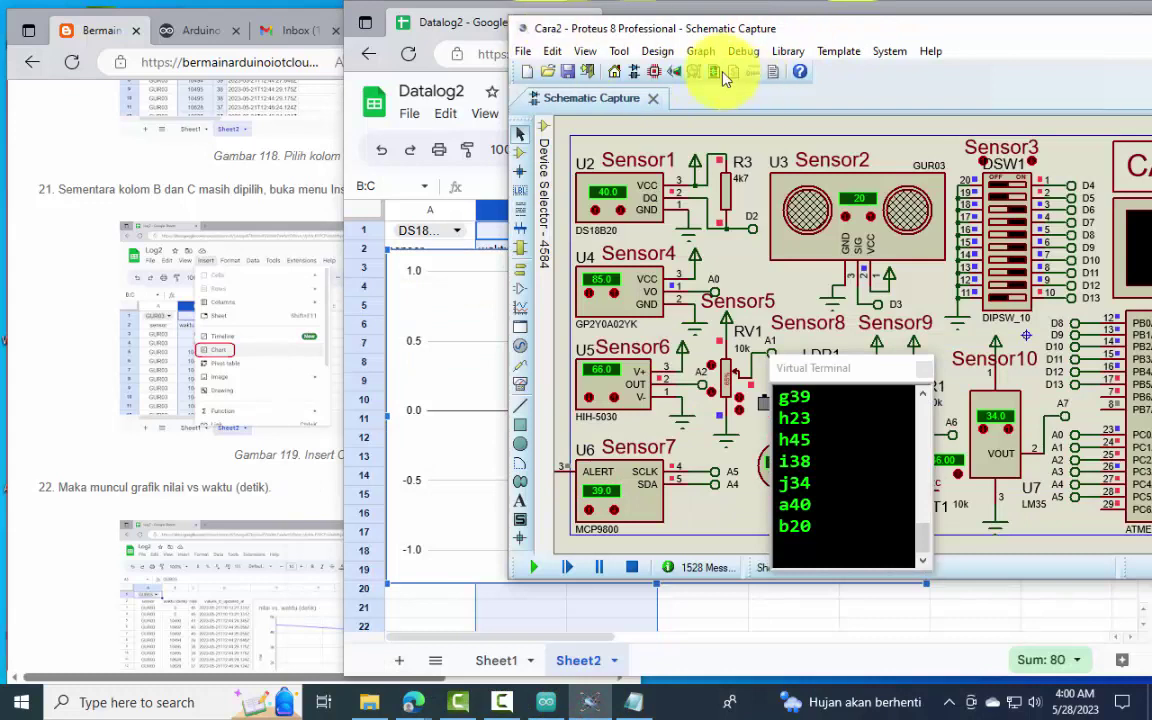
{"action": "left_click", "coordinate": [620, 212]}
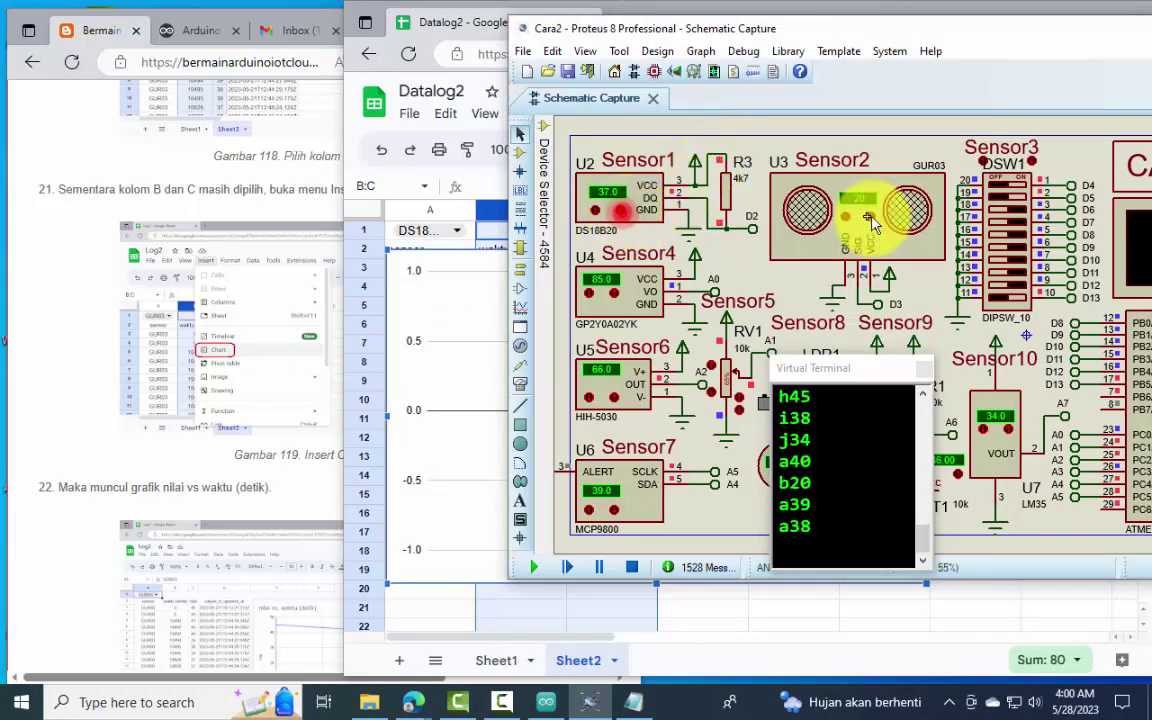
{"action": "left_click", "coordinate": [872, 220]}
Step: Toggle four switches of the Sensor3 DIP switch DSW1 in the running simulation
{"action": "left_click", "coordinate": [1003, 185]}
{"action": "left_click", "coordinate": [1016, 206]}
{"action": "left_click", "coordinate": [1015, 244]}
{"action": "left_click", "coordinate": [1020, 290]}
Step: Set the GP2Y0A02YK sensor to 88 and the RV1 potentiometer to 85, moving the Virtual Terminal clear of the lower sensors
{"action": "left_click", "coordinate": [613, 293]}
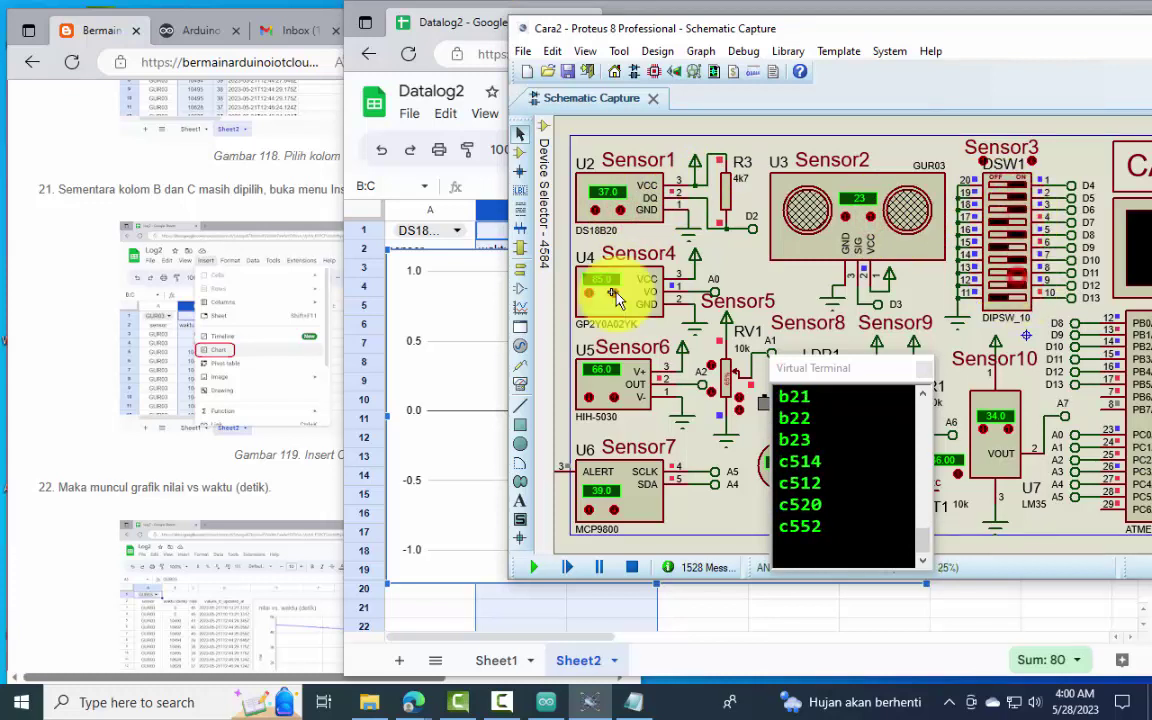
{"action": "left_click", "coordinate": [617, 398]}
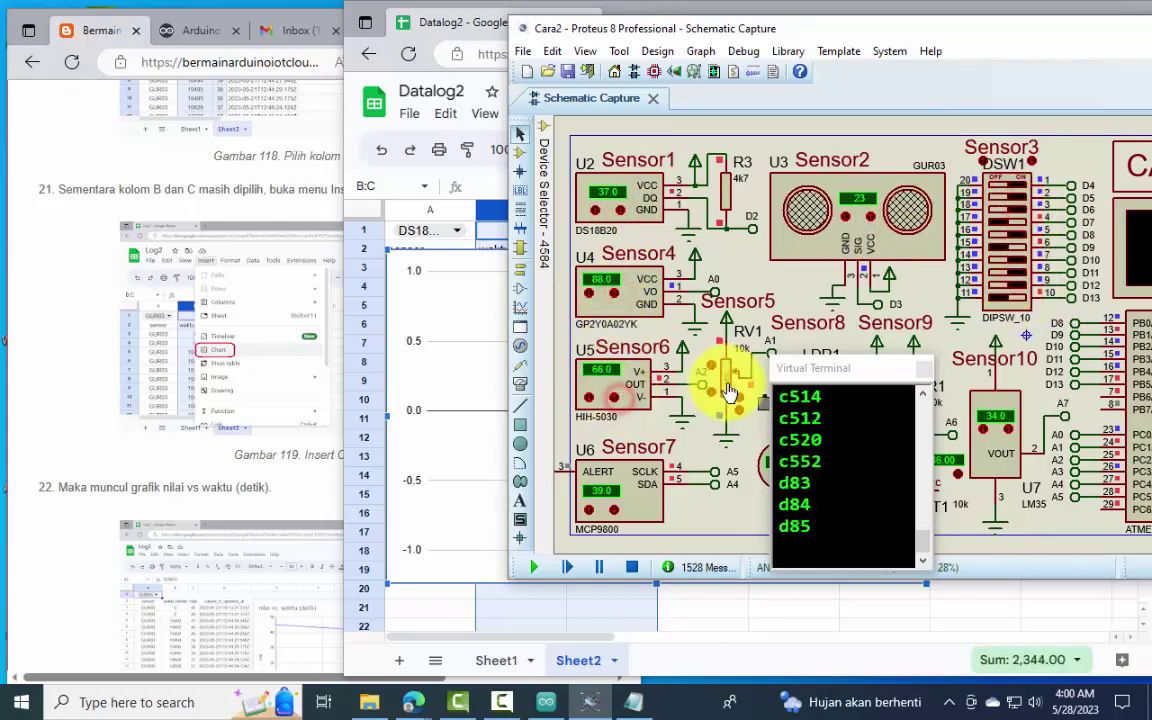
{"action": "left_click_drag", "start_coordinate": [800, 368], "coordinate": [933, 465]}
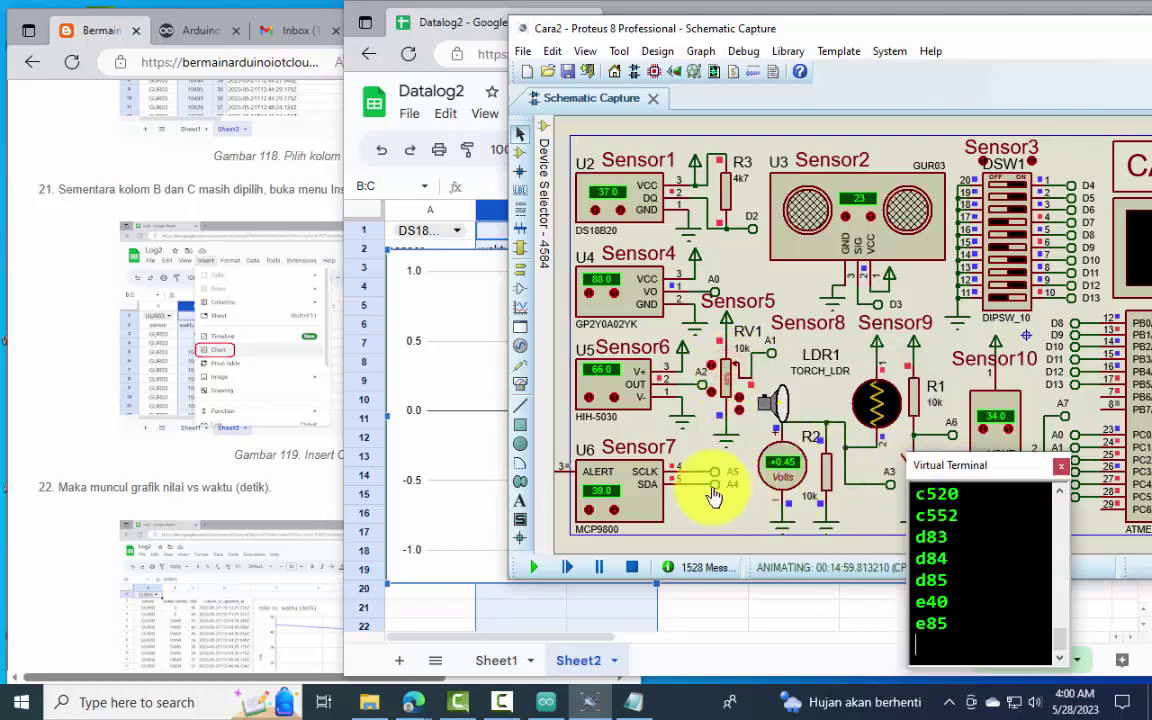
Step: Set the MCP9800 sensor to 42 and move the torch closer to LDR1 in the running simulation
{"action": "left_click", "coordinate": [589, 511]}
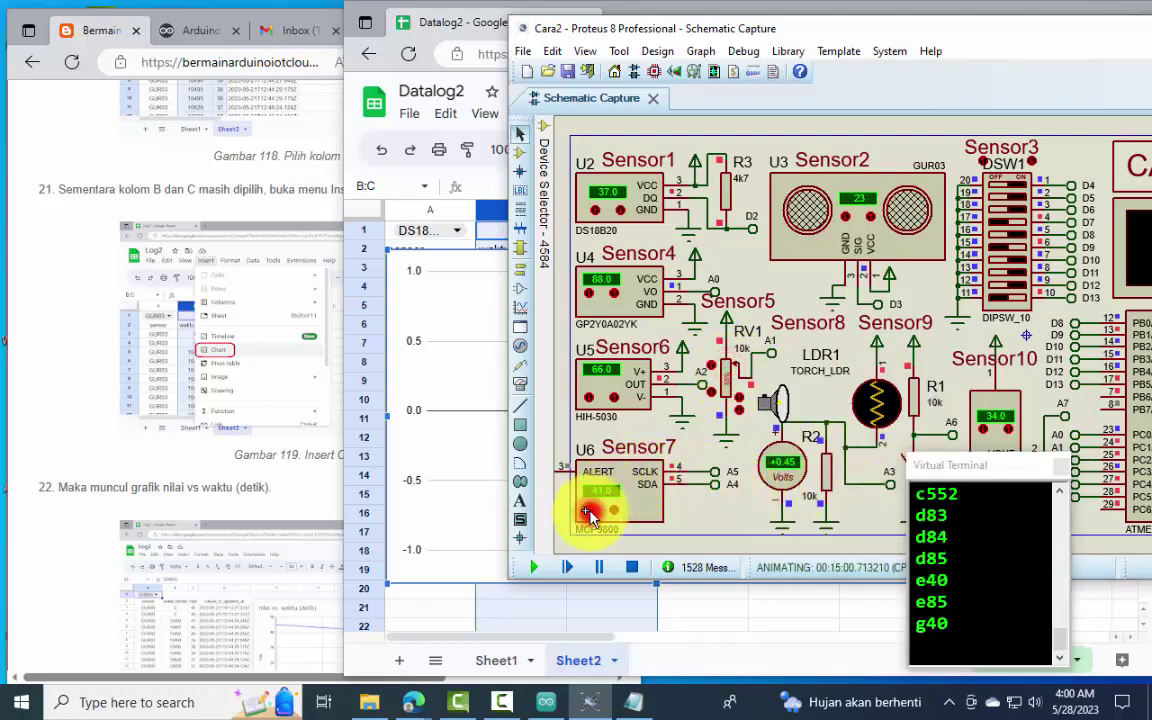
{"action": "left_click", "coordinate": [740, 404]}
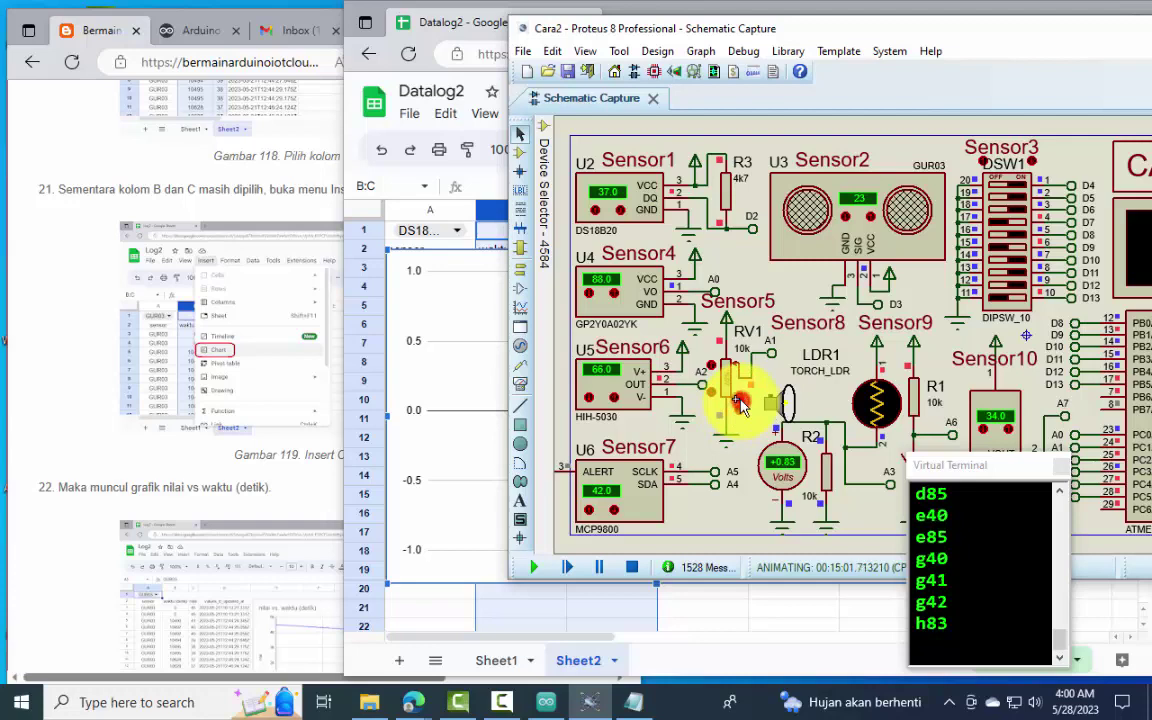
{"action": "left_click", "coordinate": [740, 404]}
Step: Uncover the RT1 thermistor and set it to 39, and vary the LM35 sensor up to 37 and back to 34
{"action": "left_click_drag", "start_coordinate": [950, 466], "coordinate": [677, 432]}
{"action": "left_click", "coordinate": [926, 474]}
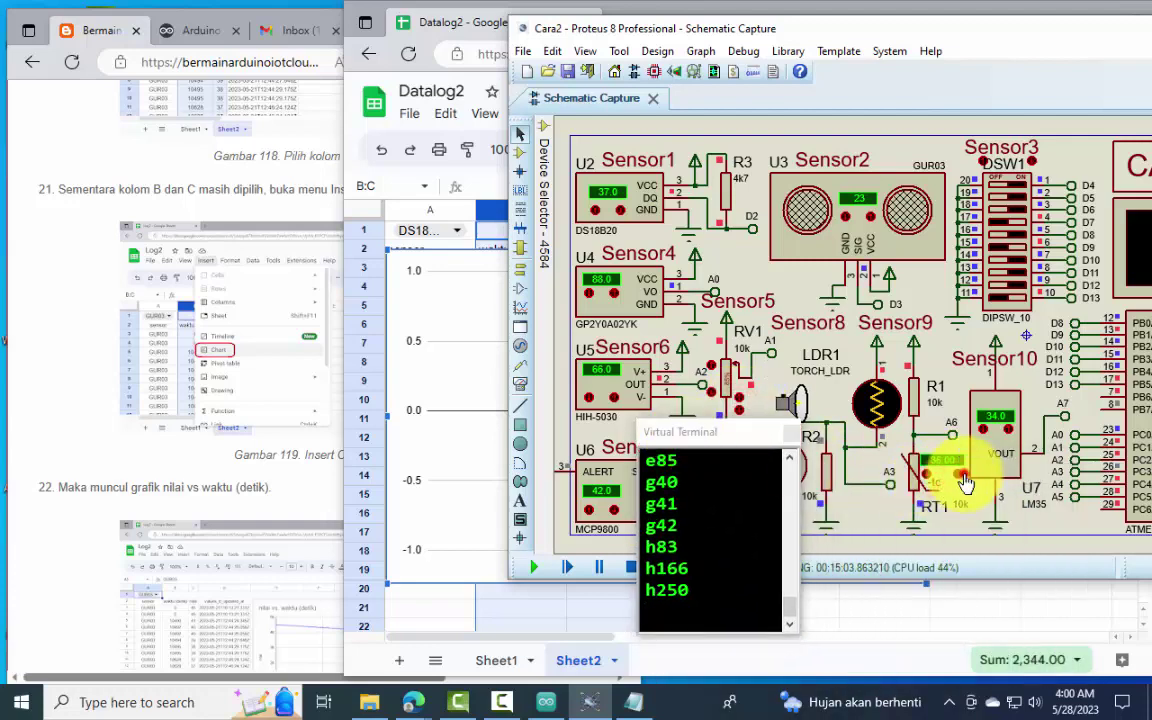
{"action": "left_click", "coordinate": [958, 478]}
{"action": "left_click", "coordinate": [958, 478]}
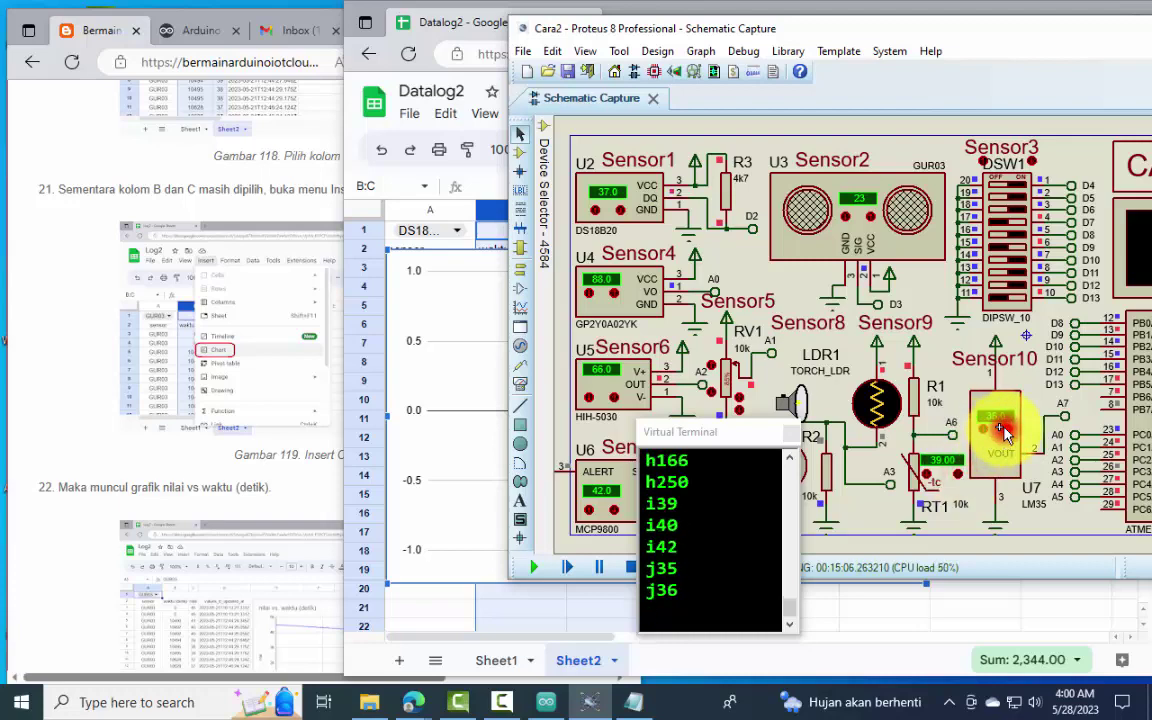
{"action": "left_click", "coordinate": [1002, 429]}
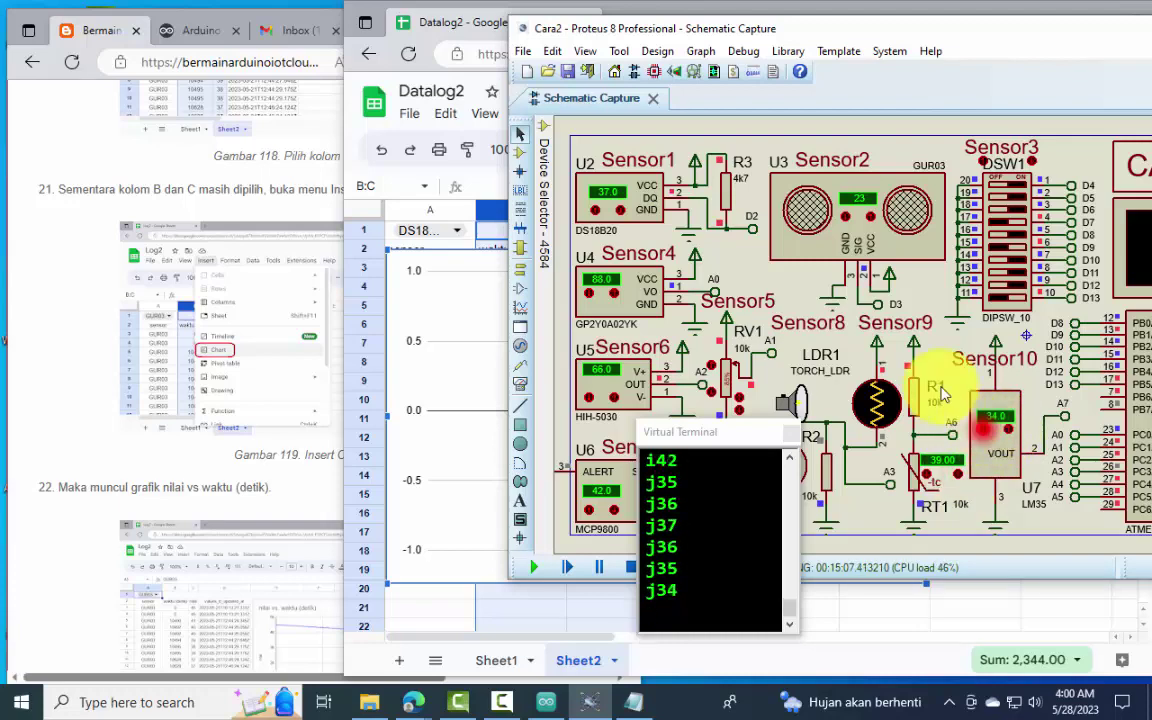
Step: Set DS18B20 to 39, GP2Y0A02YK to 91 and HIH-5030 to 63, and toggle two more switches of the Sensor3 DIP switch
{"action": "left_click", "coordinate": [850, 217]}
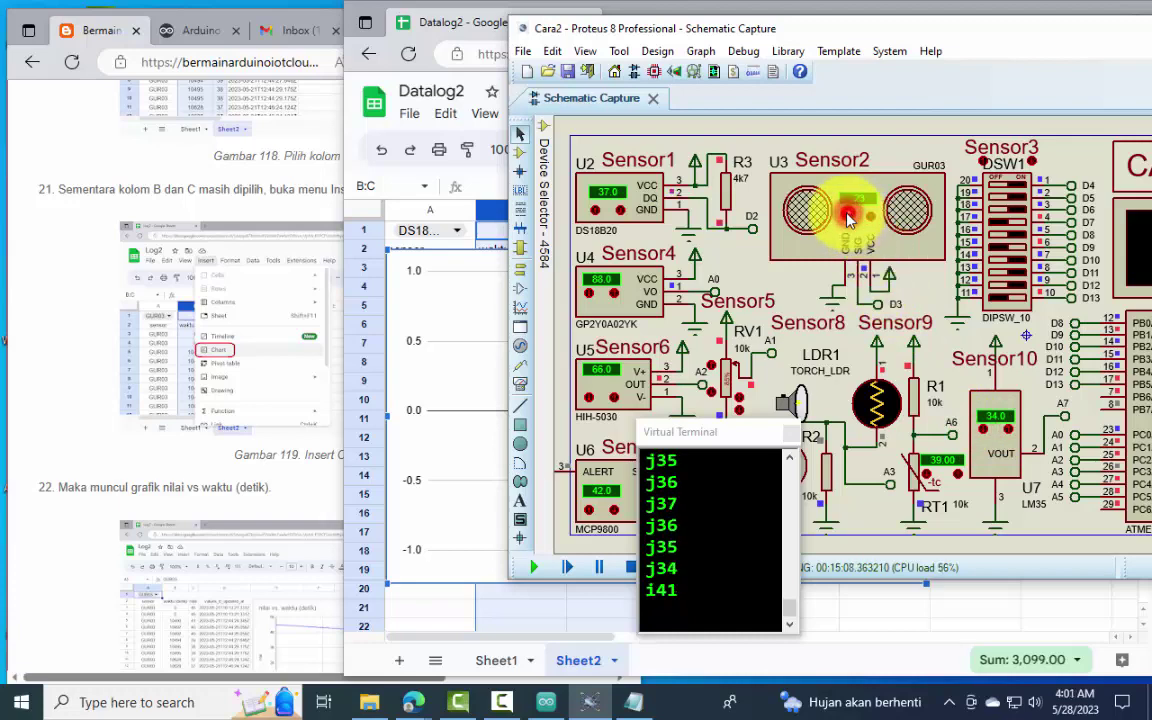
{"action": "left_click", "coordinate": [1013, 265]}
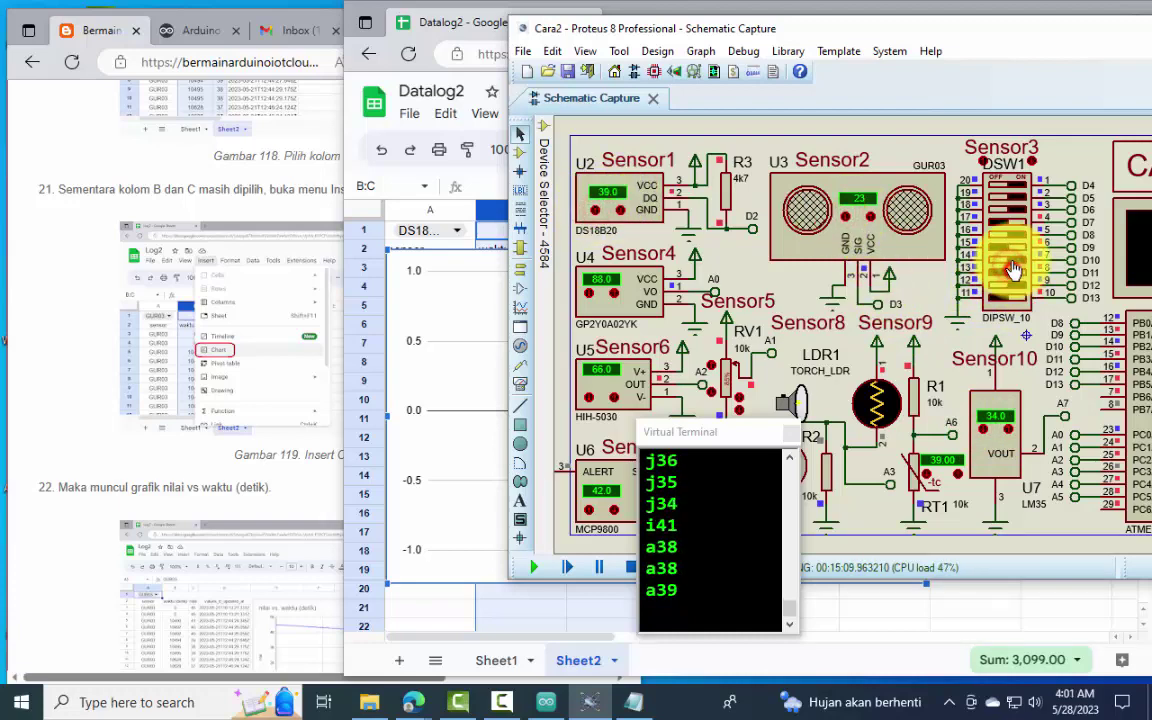
{"action": "left_click", "coordinate": [1016, 203]}
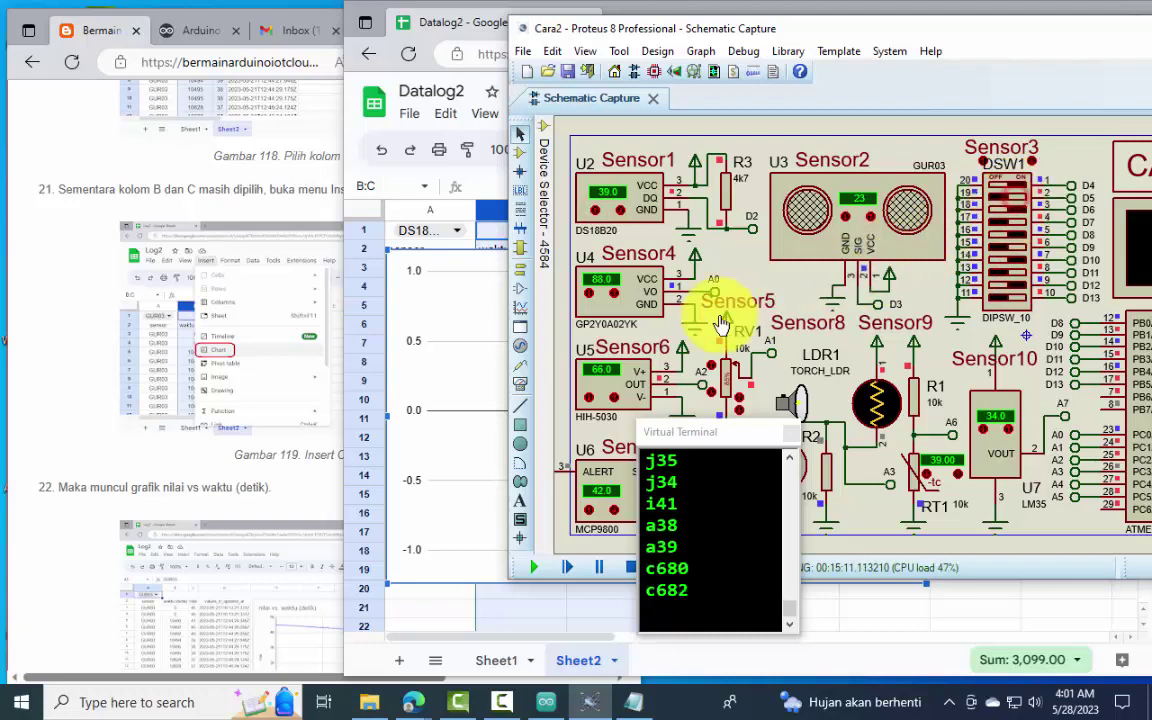
{"action": "left_click", "coordinate": [616, 292]}
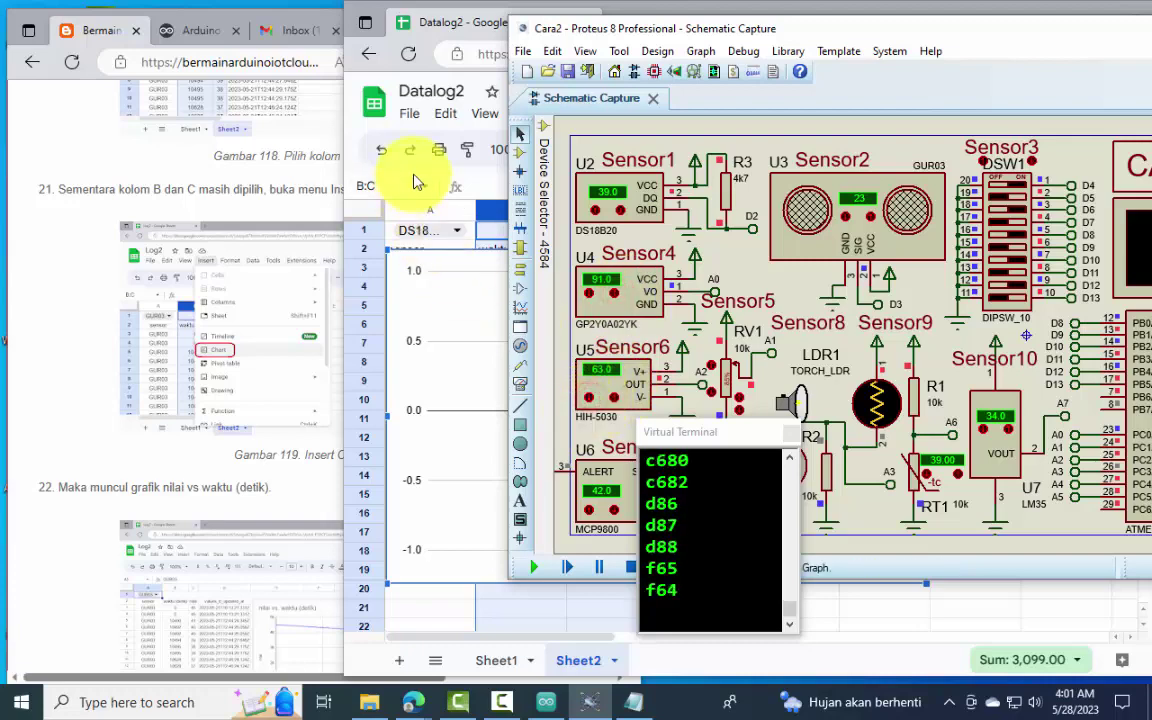
Step: Switch to the Datalog2 Google Sheet, move the chart off the data columns and choose GUR03 in cell A1's dropdown
{"action": "left_click", "coordinate": [429, 337]}
{"action": "left_click", "coordinate": [521, 265]}
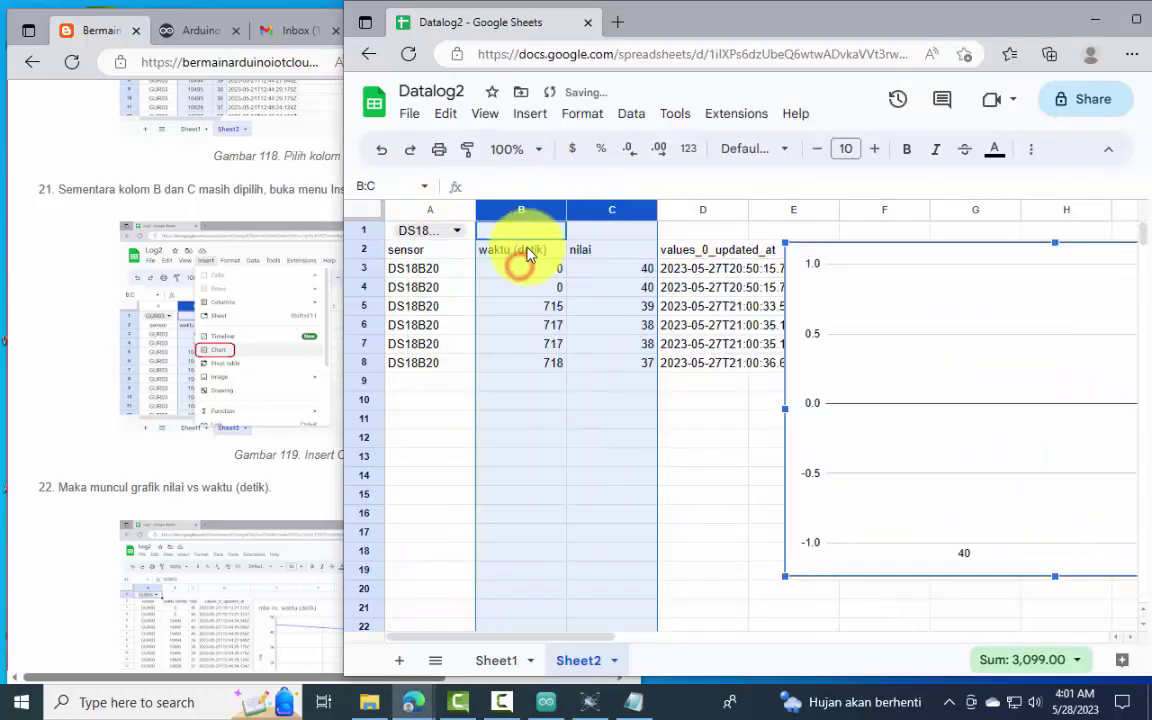
{"action": "left_click", "coordinate": [458, 232]}
{"action": "left_click", "coordinate": [438, 288]}
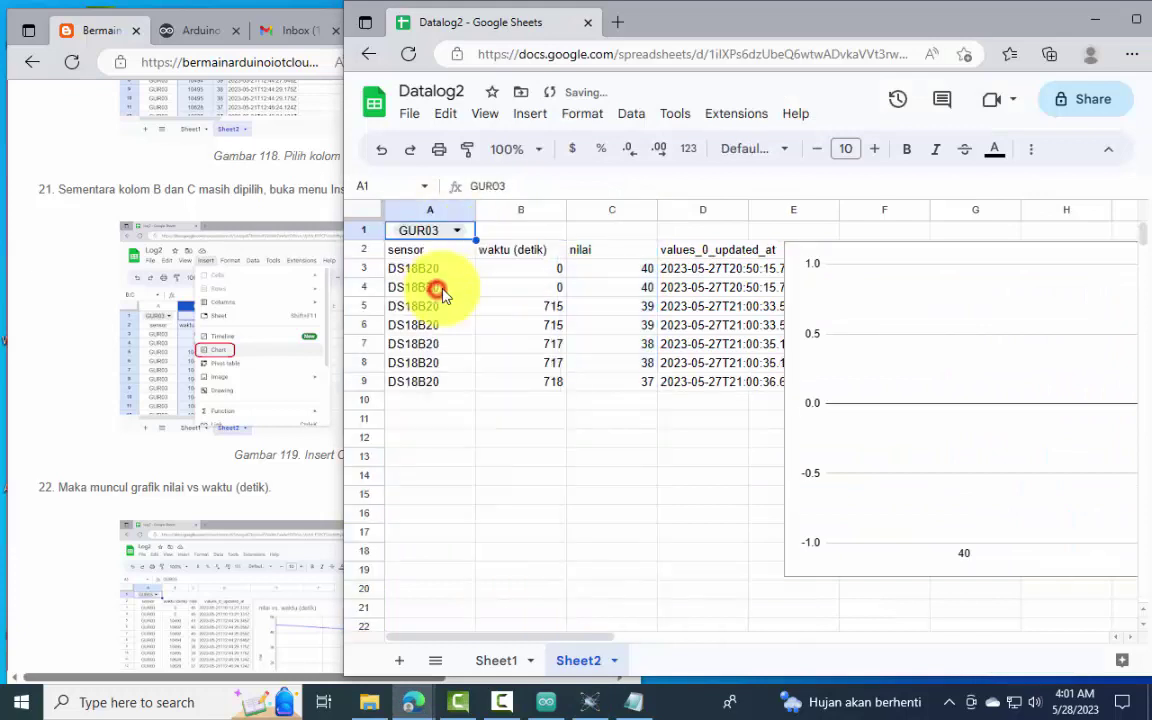
Step: Maximize the Datalog2 window and change the Sheet2 chart from a column chart to a line chart
{"action": "left_click", "coordinate": [866, 255]}
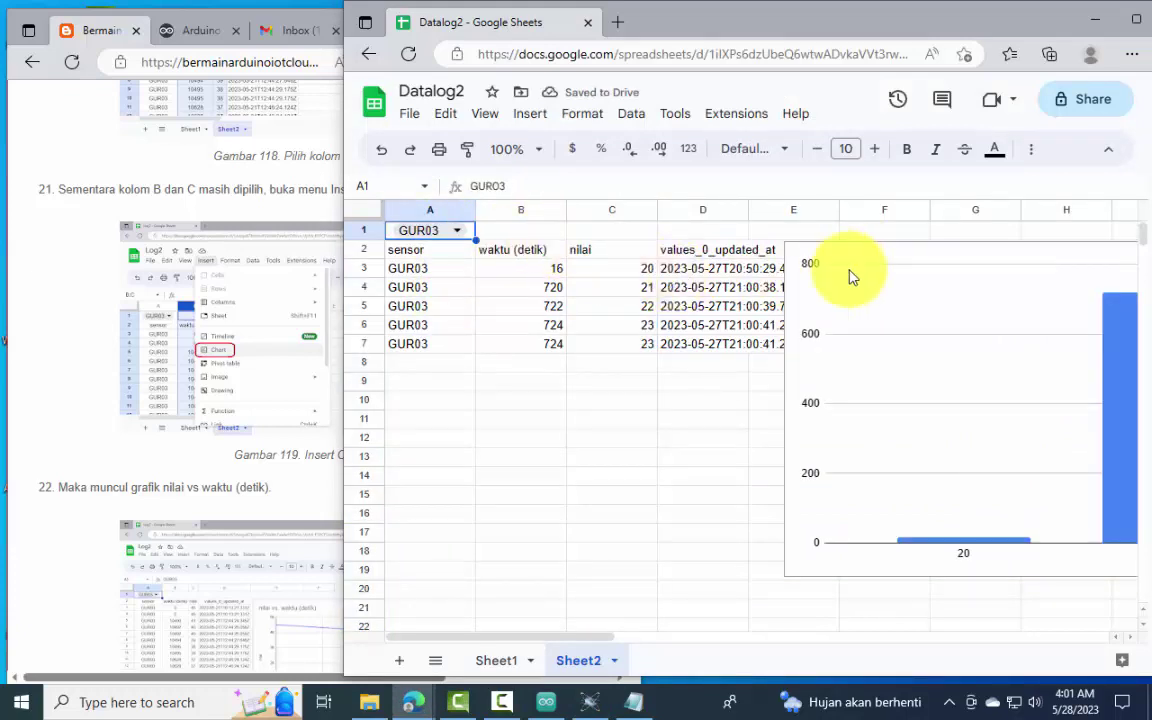
{"action": "key", "text": "super+Up"}
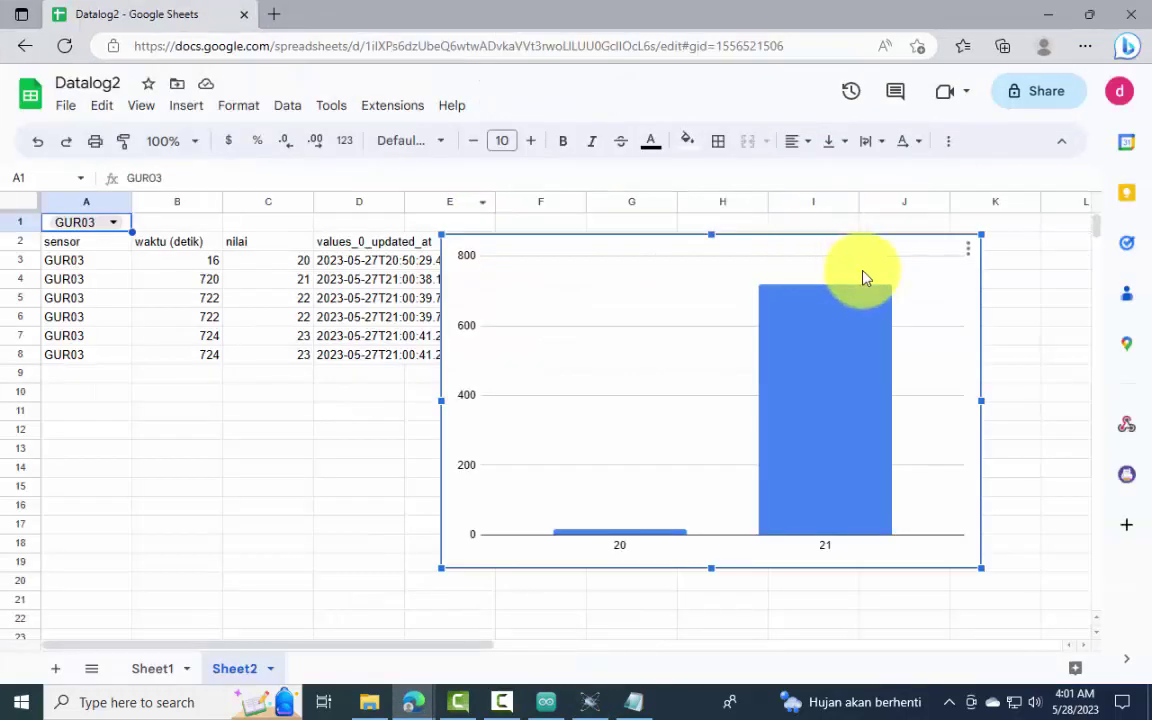
{"action": "double_click", "coordinate": [629, 247]}
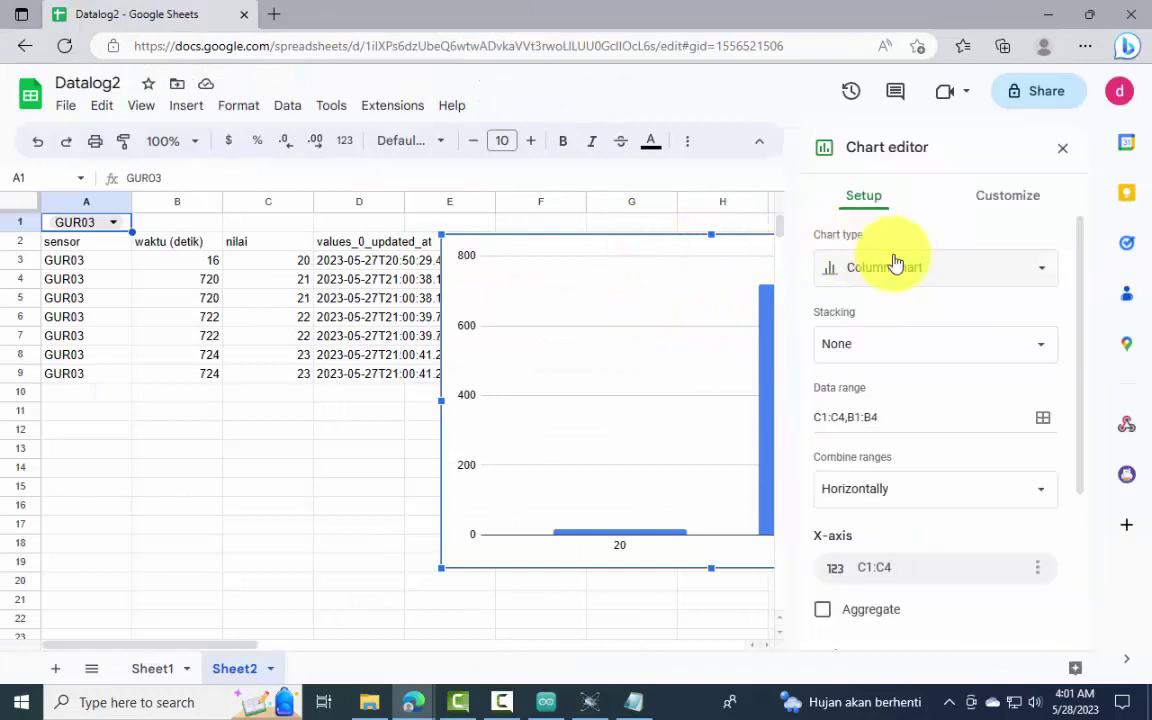
{"action": "left_click", "coordinate": [926, 268]}
{"action": "left_click", "coordinate": [852, 582]}
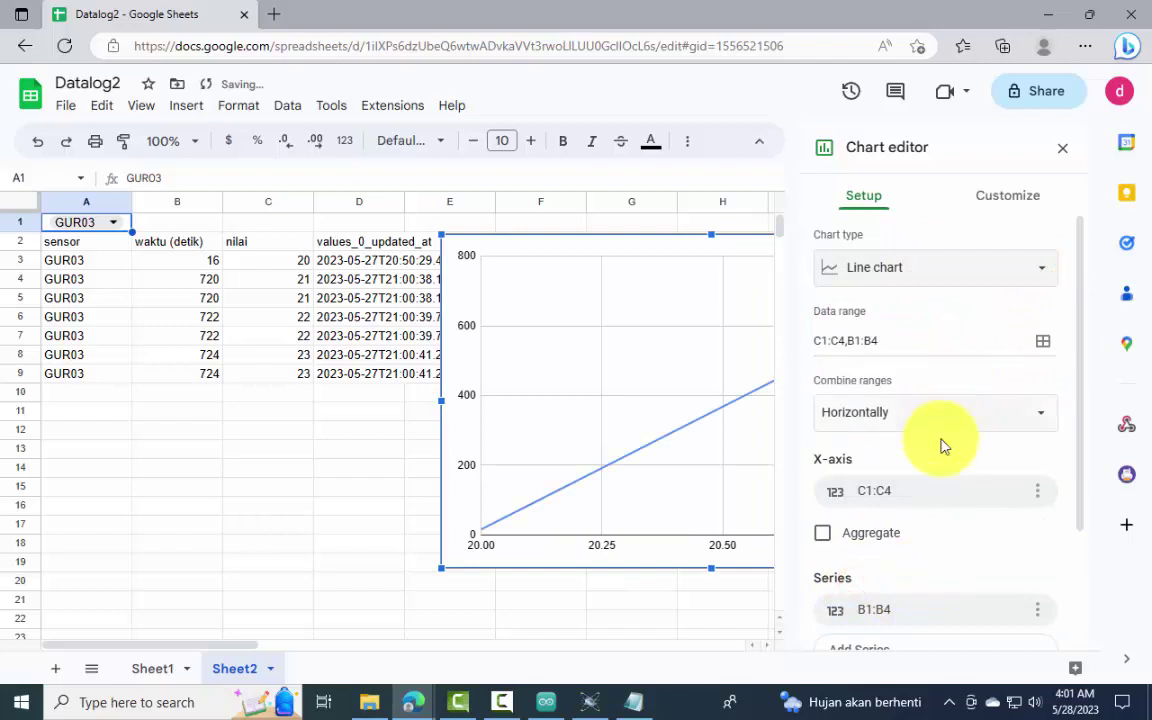
Step: Swap the chart's ranges so the X-axis uses B1:B4 and the series uses C1:C4
{"action": "scroll", "coordinate": [950, 440], "scroll_direction": "down", "scroll_amount": 2}
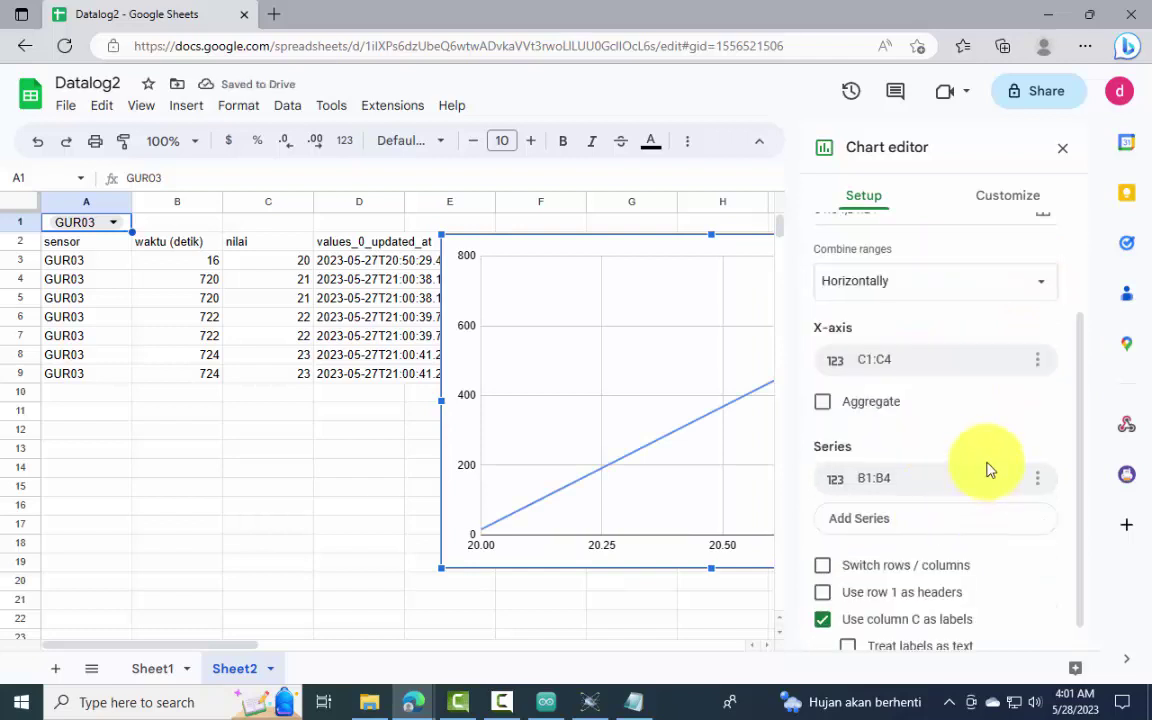
{"action": "left_click", "coordinate": [921, 372]}
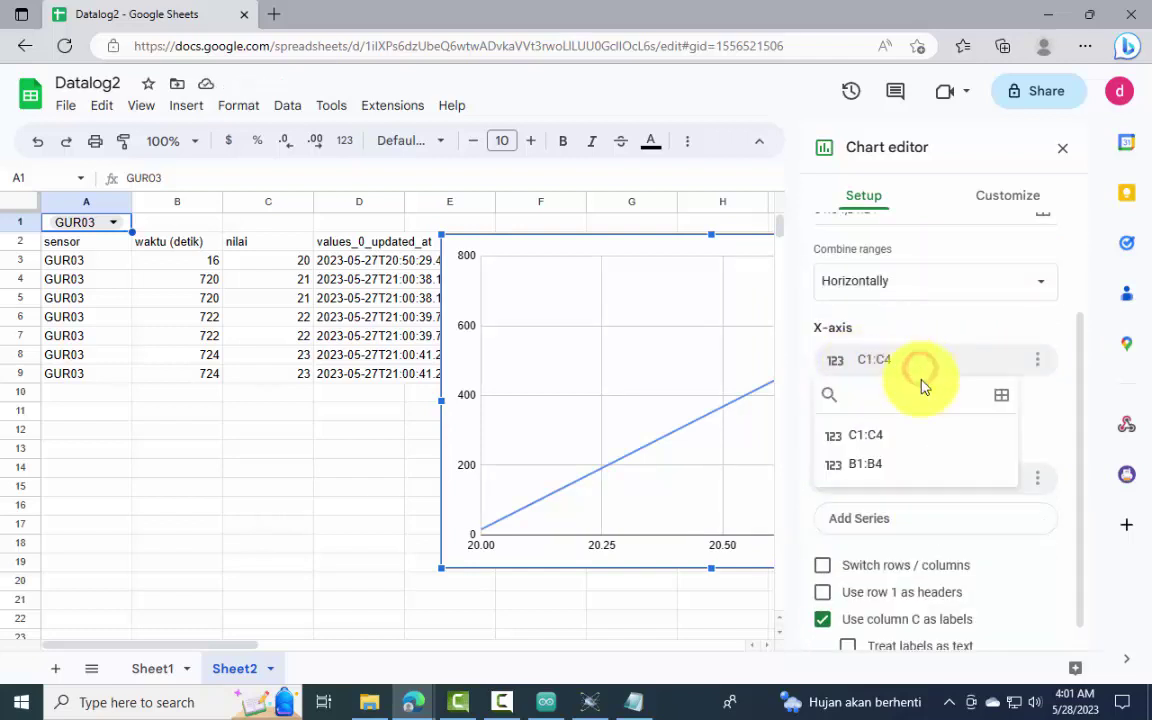
{"action": "left_click", "coordinate": [887, 464]}
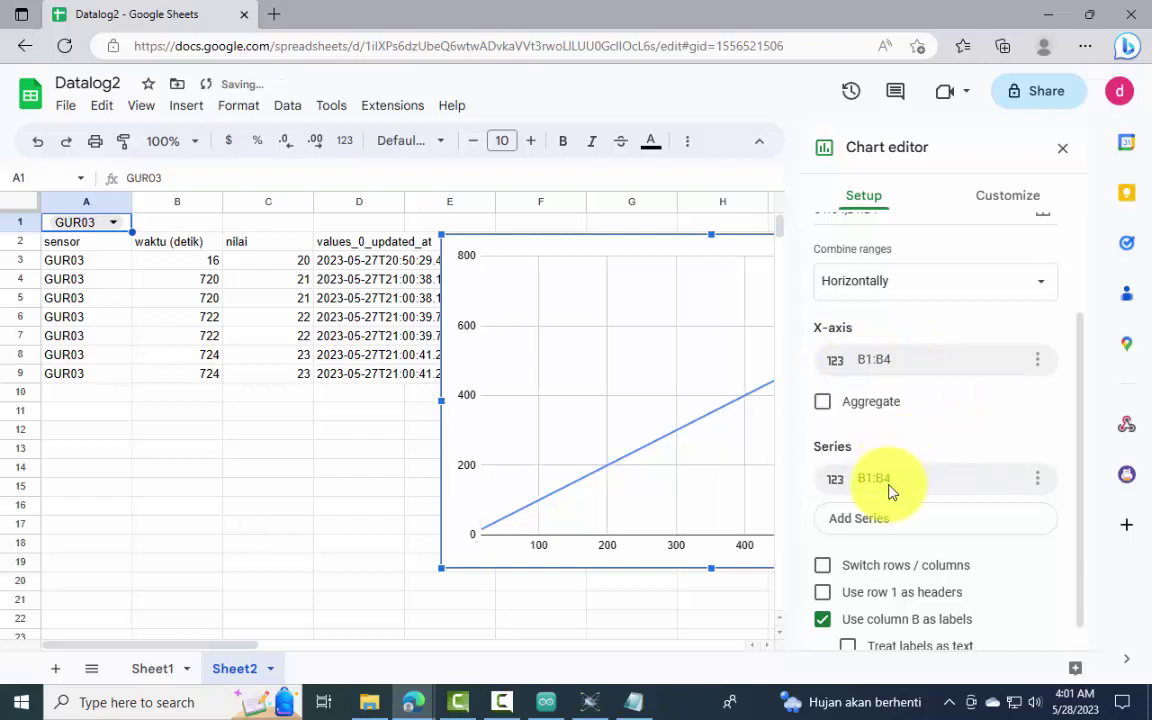
{"action": "left_click", "coordinate": [862, 482]}
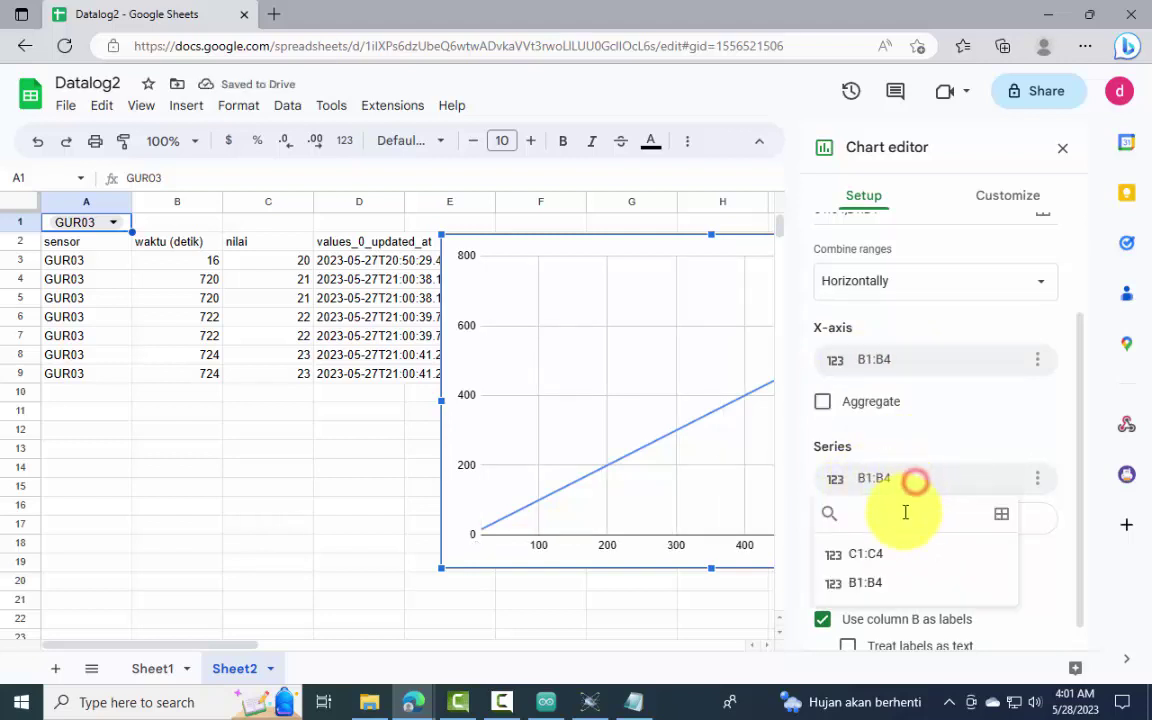
{"action": "left_click", "coordinate": [862, 548]}
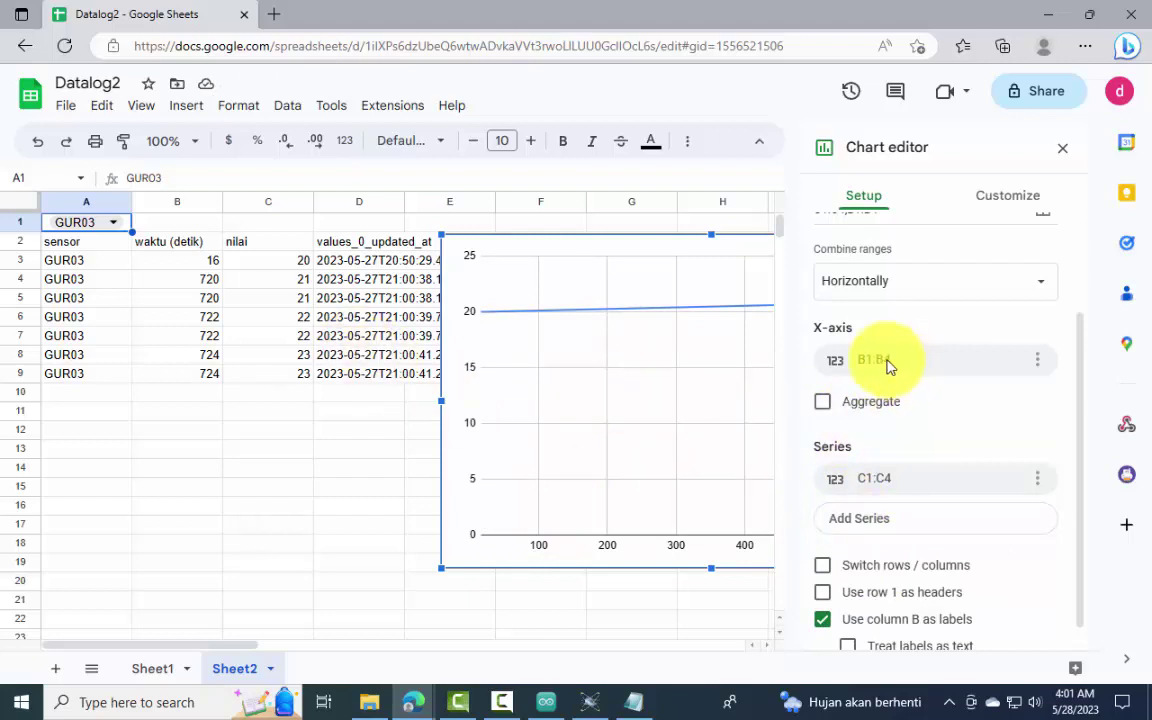
Step: Set the chart's X-axis data range to the whole of column B (Sheet2!B:B)
{"action": "left_click", "coordinate": [1037, 362]}
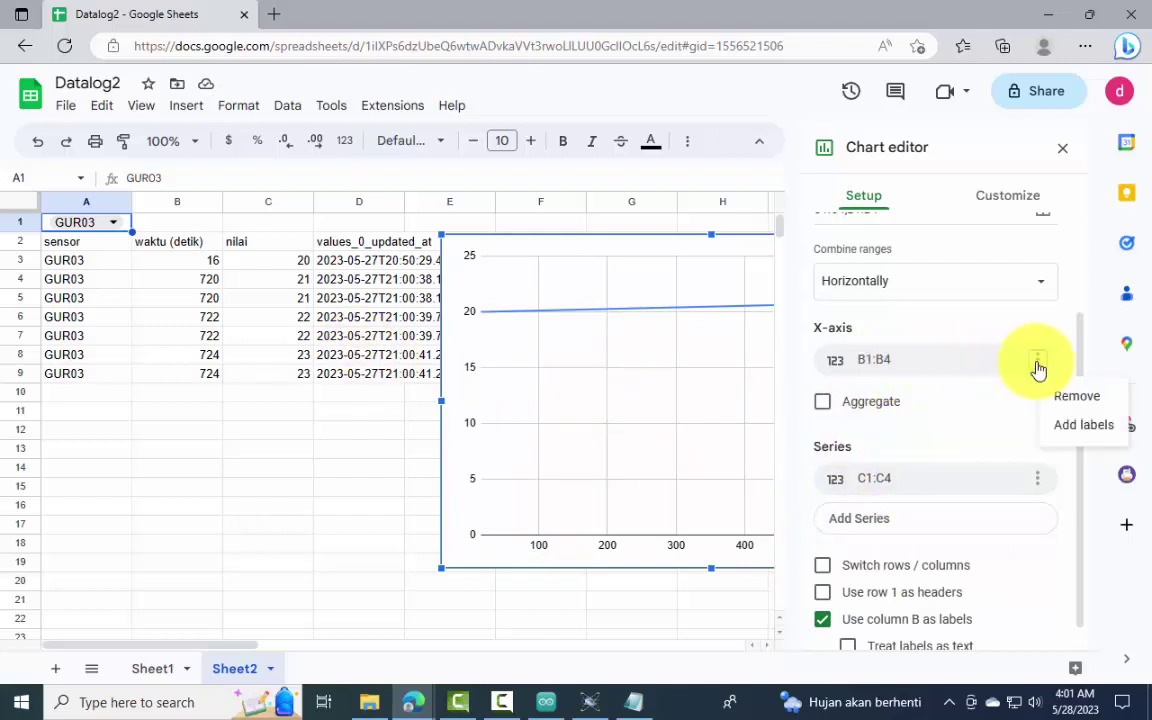
{"action": "left_click", "coordinate": [979, 360]}
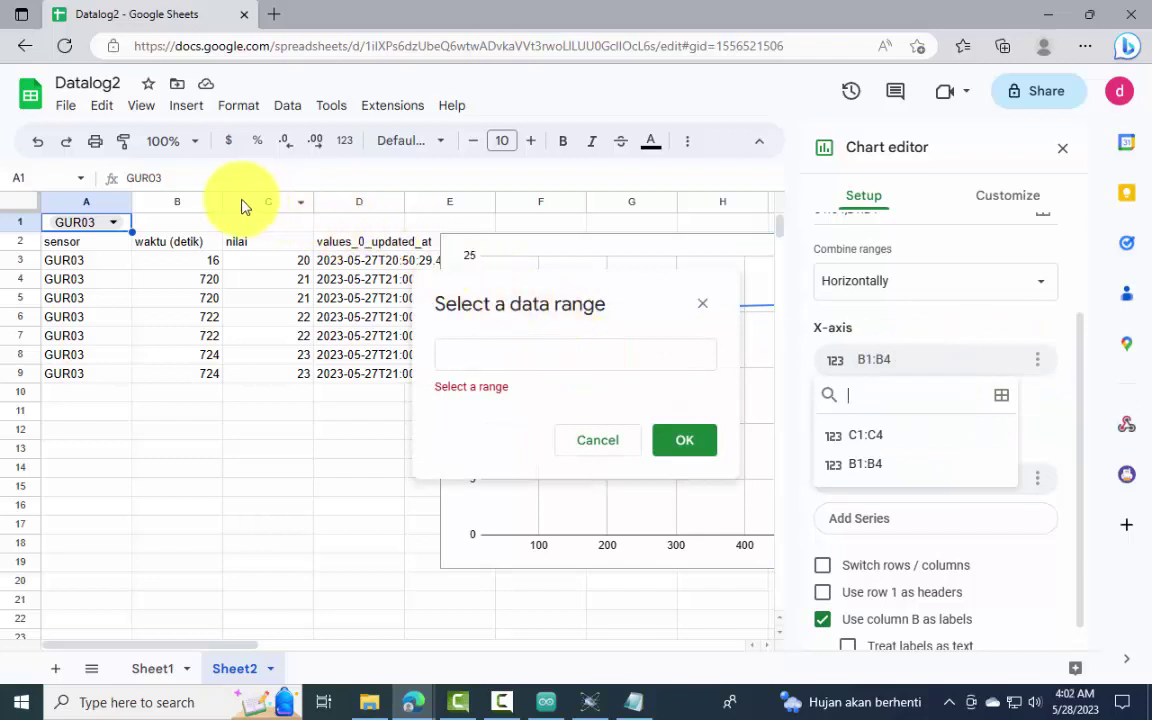
{"action": "left_click", "coordinate": [172, 205]}
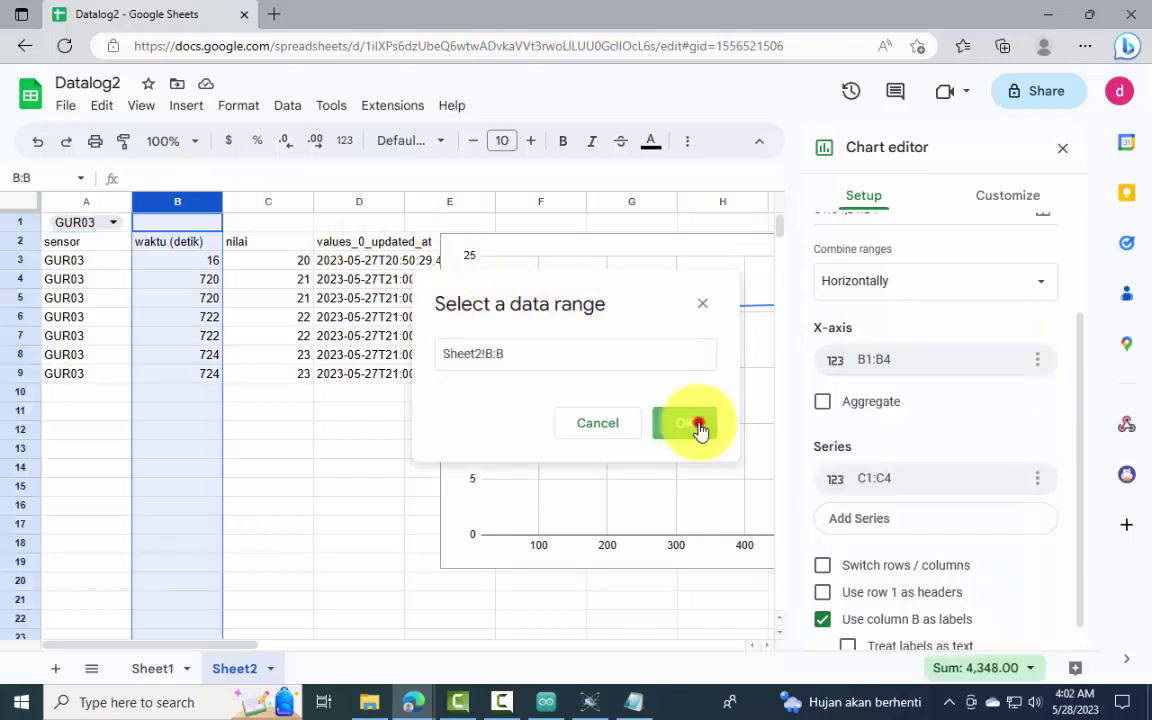
{"action": "left_click", "coordinate": [698, 428]}
Step: Set the chart's series data range to the whole of column C (Sheet2!C:C)
{"action": "left_click", "coordinate": [1039, 481]}
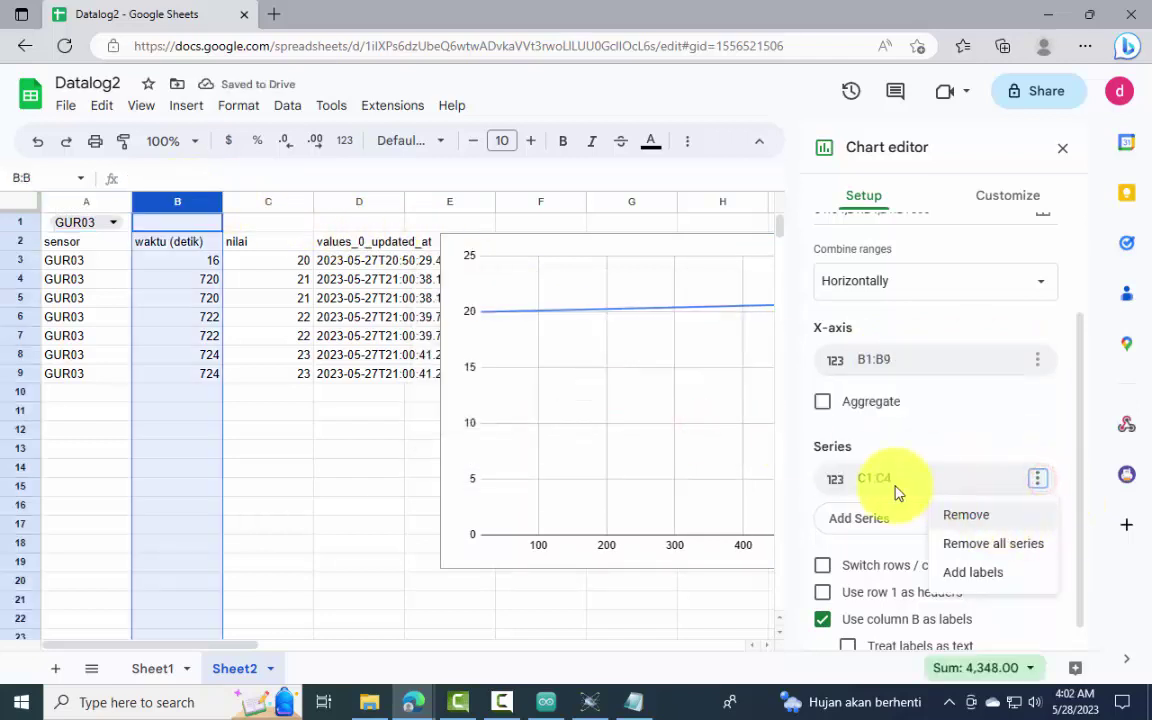
{"action": "left_click", "coordinate": [892, 480]}
{"action": "left_click", "coordinate": [1001, 513]}
{"action": "left_click", "coordinate": [262, 202]}
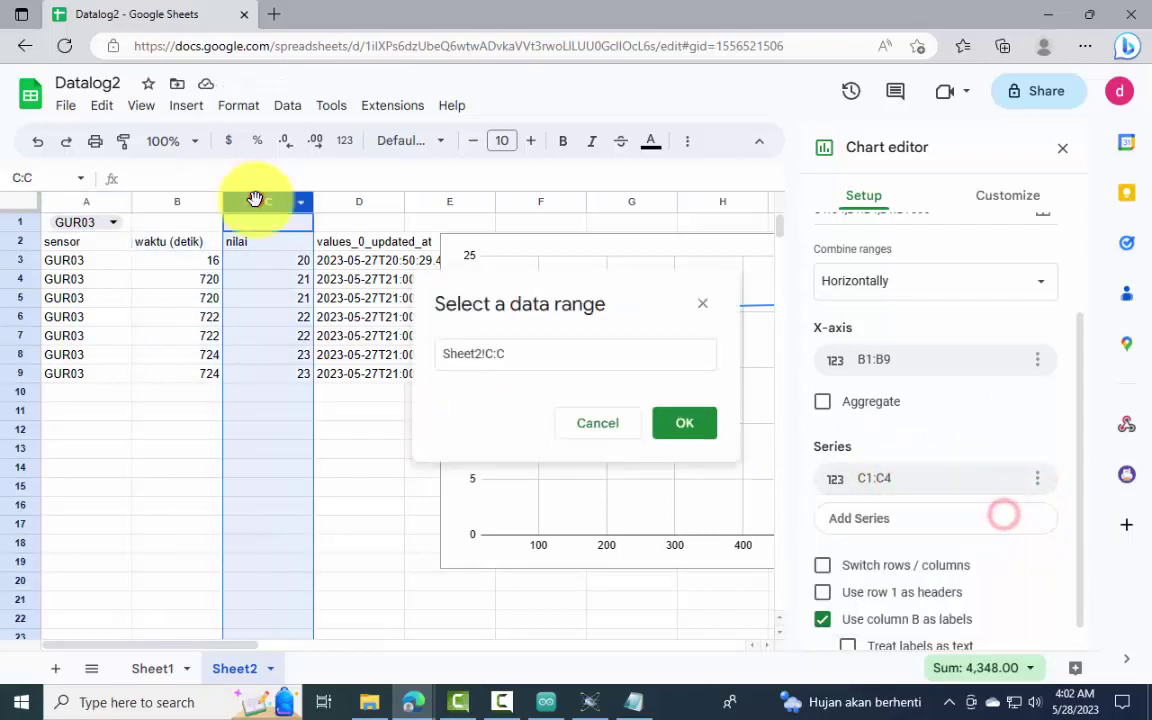
{"action": "left_click", "coordinate": [679, 426]}
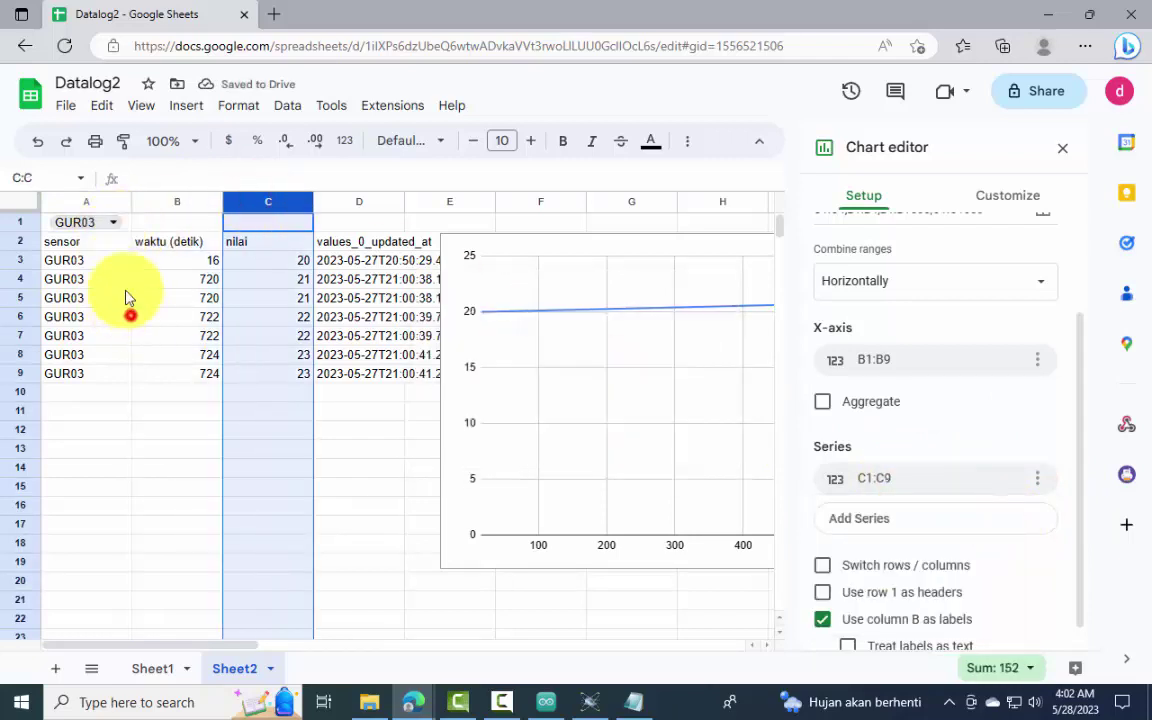
Step: Leave the chart editor and view the data and charts for DS18B20, GUR03, Dip Switch and GP2Y0A02YK through the A1 dropdown
{"action": "left_click", "coordinate": [130, 315]}
{"action": "left_click", "coordinate": [88, 222]}
{"action": "left_click", "coordinate": [97, 252]}
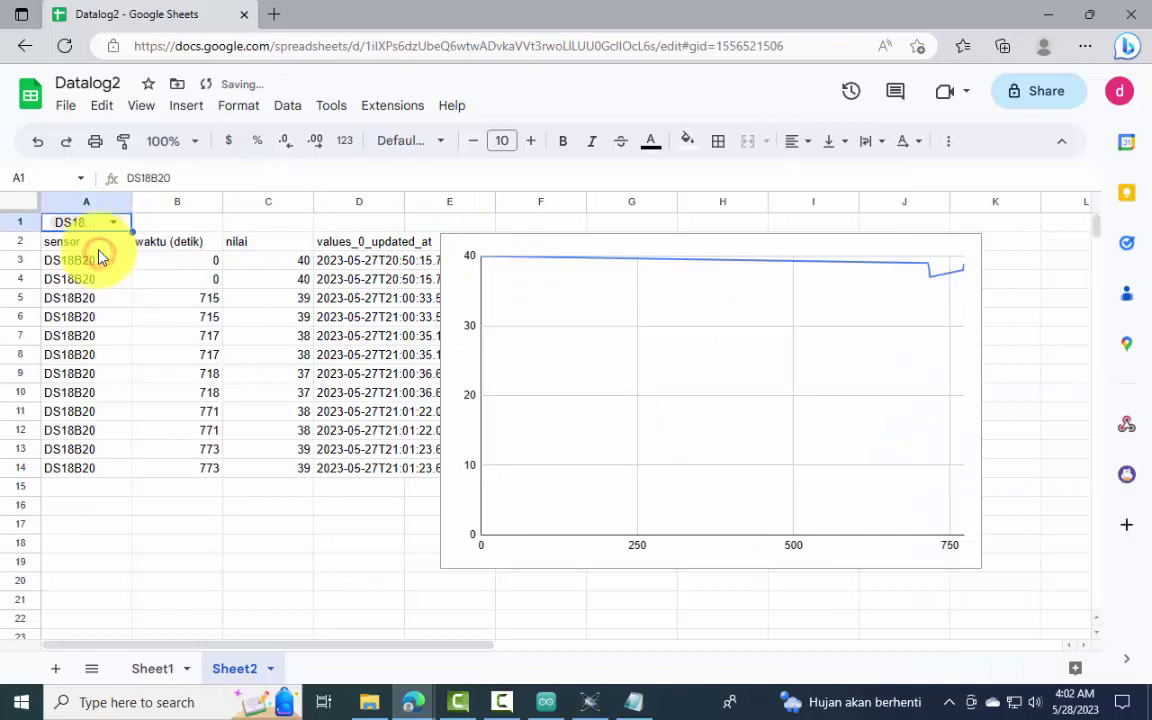
{"action": "left_click", "coordinate": [87, 228]}
{"action": "left_click", "coordinate": [86, 279]}
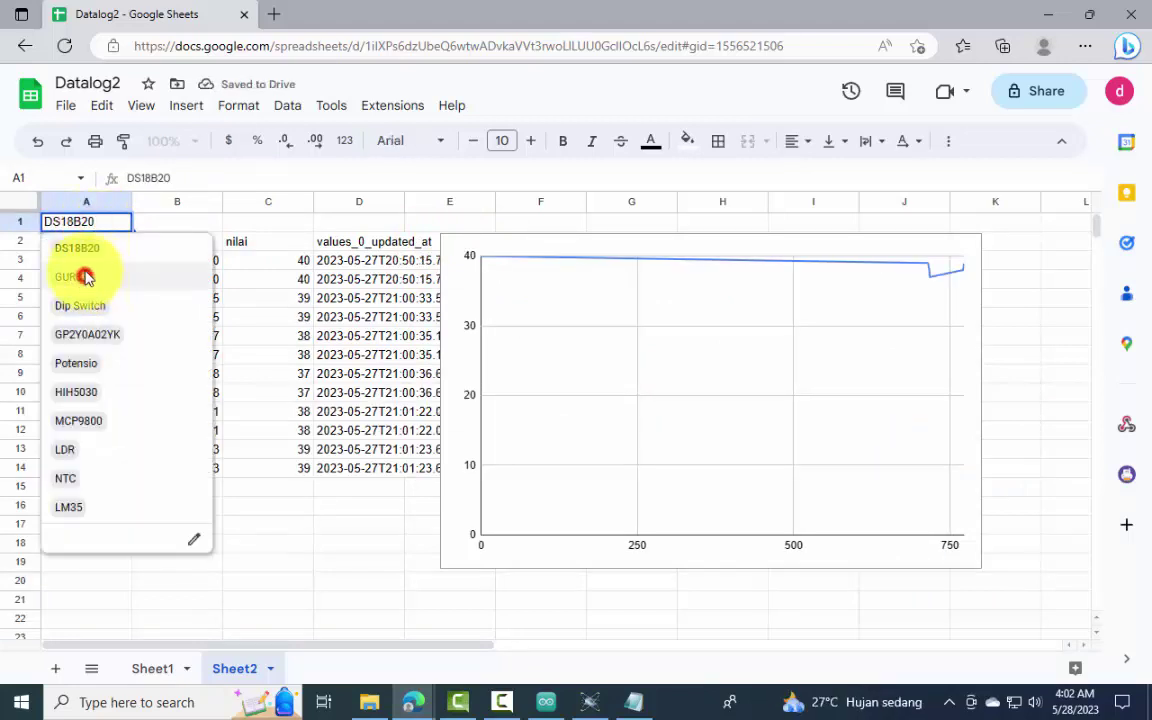
{"action": "left_click", "coordinate": [108, 228]}
{"action": "left_click", "coordinate": [88, 303]}
{"action": "key", "text": "Return"}
{"action": "left_click", "coordinate": [90, 334]}
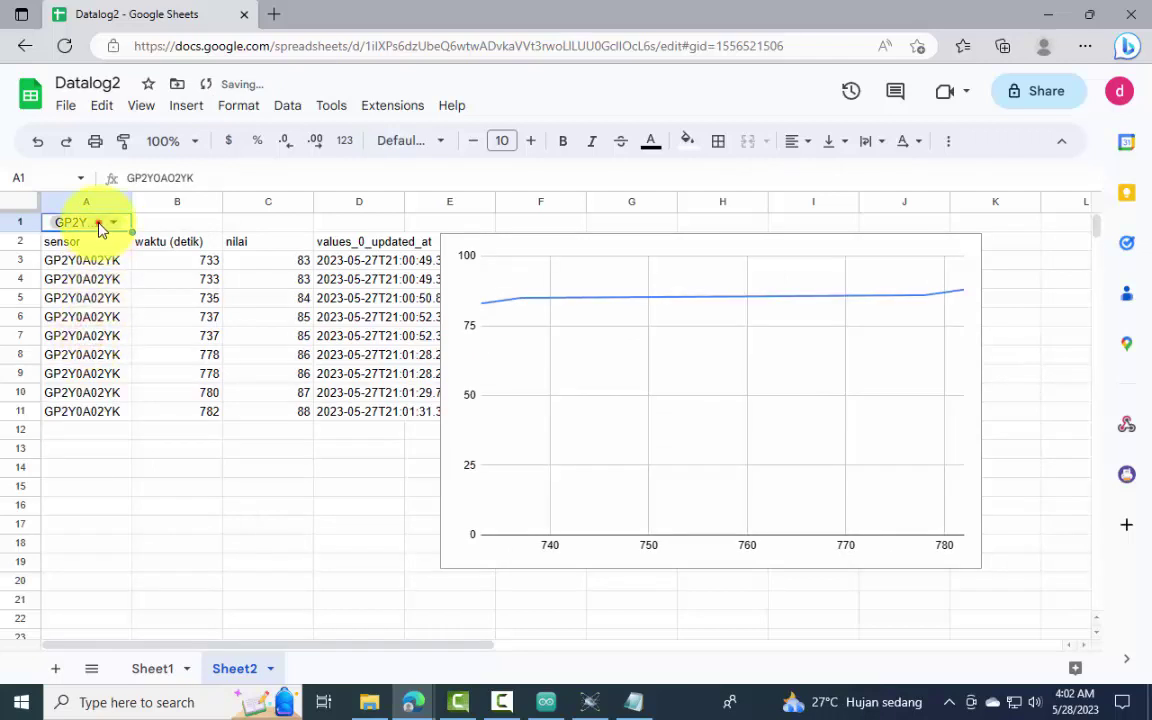
Step: View the data and charts for Potensio, HIH5030 and MCP9800 by choosing each in the A1 dropdown
{"action": "left_click", "coordinate": [99, 226]}
{"action": "left_click", "coordinate": [74, 363]}
{"action": "left_click", "coordinate": [87, 223]}
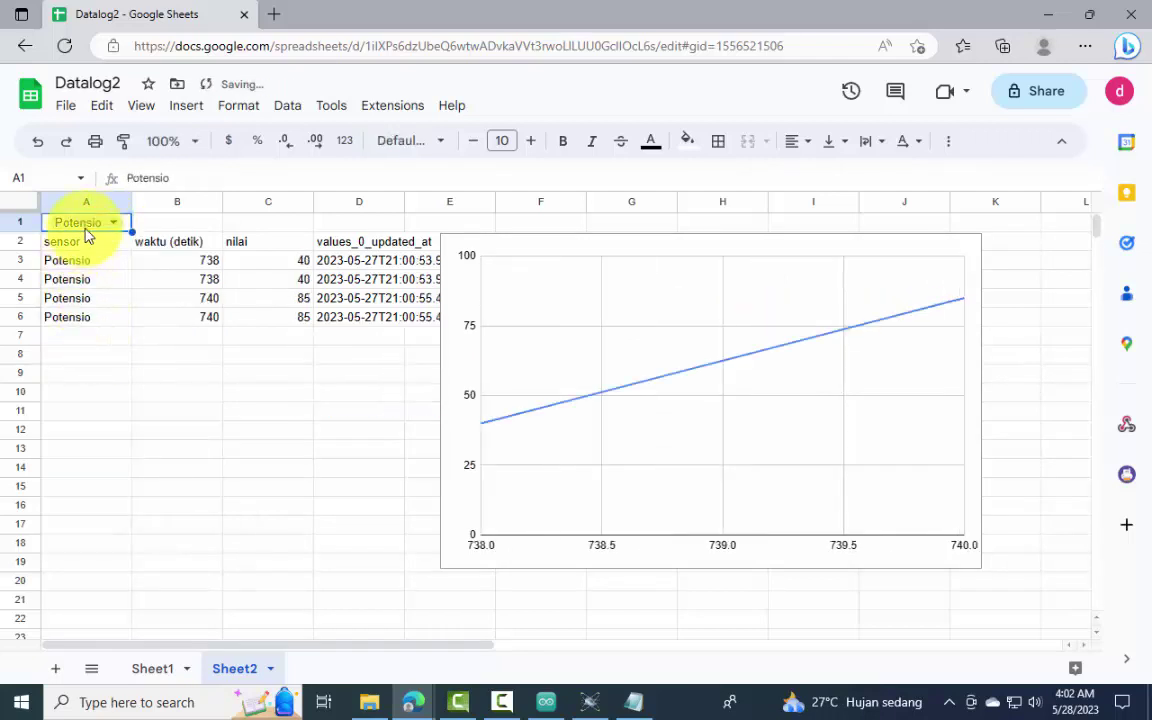
{"action": "left_click", "coordinate": [83, 400]}
{"action": "left_click", "coordinate": [87, 222]}
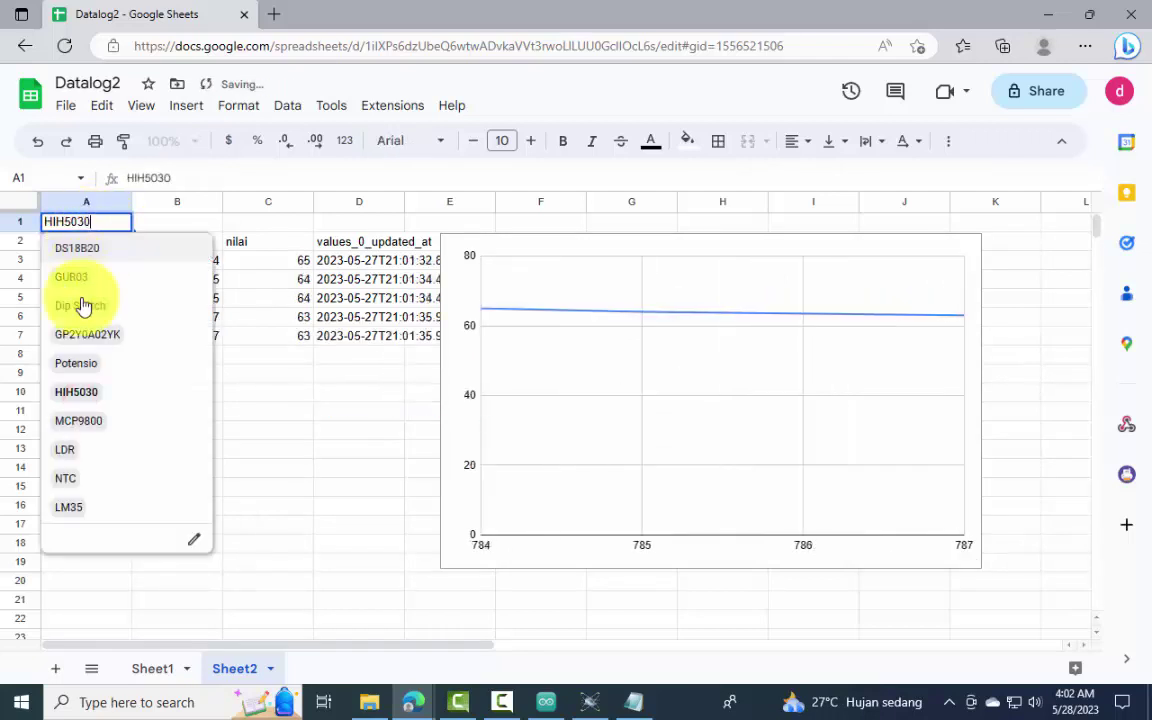
{"action": "left_click", "coordinate": [76, 418]}
Step: Choose LDR, NTC and finally LM35 in the A1 dropdown to display each sensor's data and chart
{"action": "left_click", "coordinate": [87, 224]}
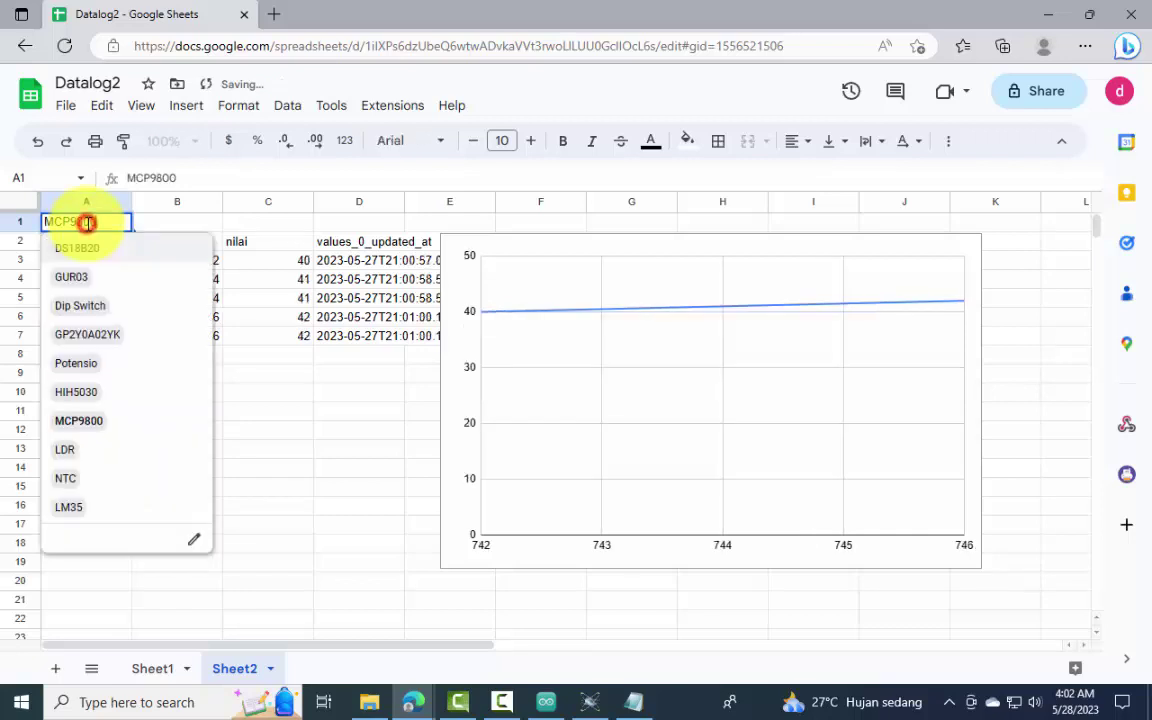
{"action": "left_click", "coordinate": [72, 449]}
{"action": "left_click", "coordinate": [87, 222]}
{"action": "left_click", "coordinate": [70, 478]}
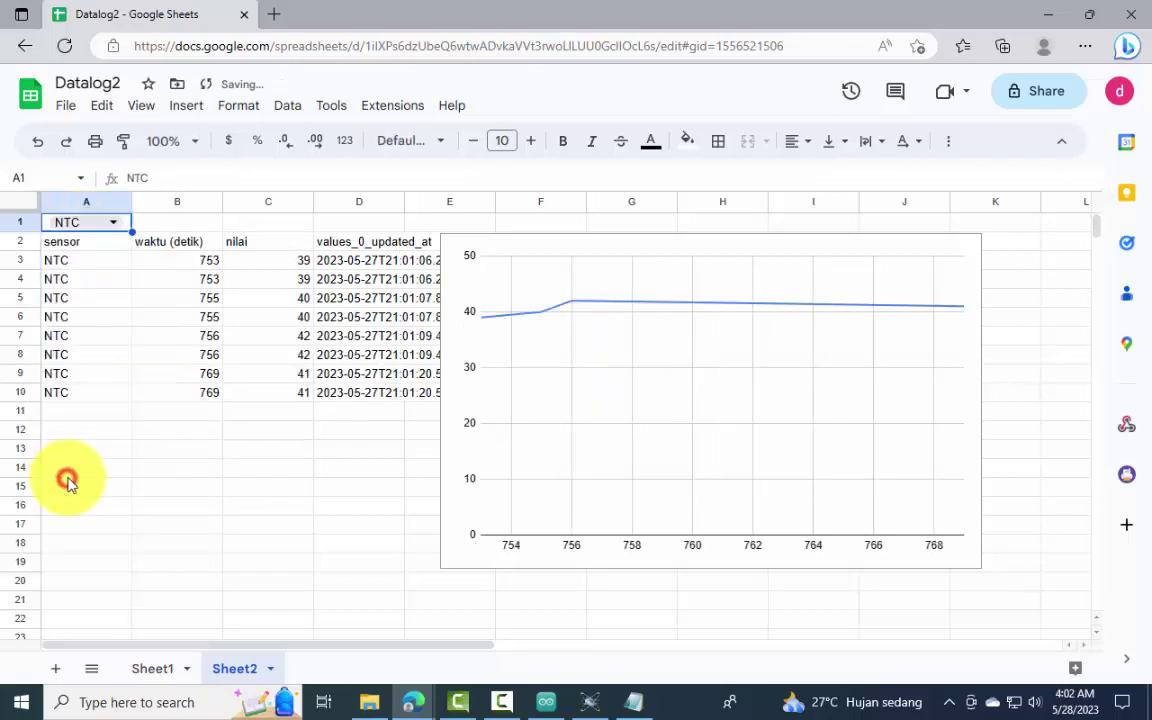
{"action": "left_click", "coordinate": [100, 226]}
{"action": "left_click", "coordinate": [81, 508]}
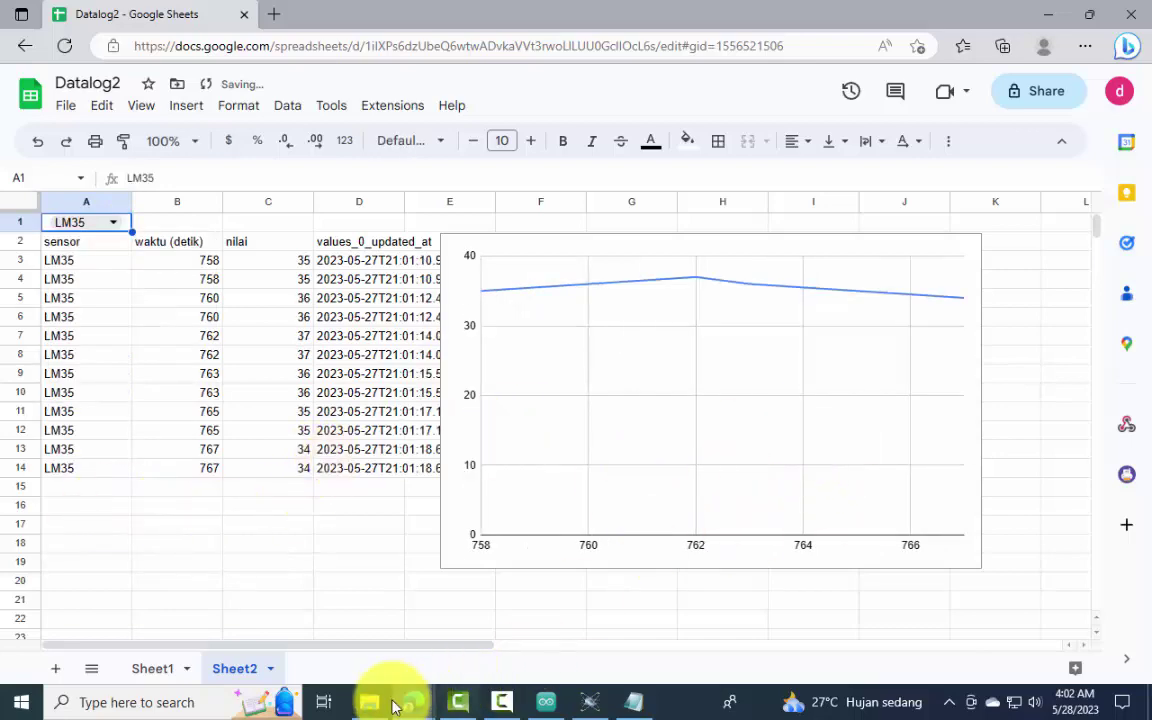
Step: Switch to the tutorial page and review the example data and charts for the NTC and LM35 sensors
{"action": "mouse_move", "coordinate": [412, 706]}
{"action": "left_click", "coordinate": [329, 640]}
{"action": "scroll", "coordinate": [358, 556], "scroll_direction": "down", "scroll_amount": 3}
{"action": "scroll", "coordinate": [358, 556], "scroll_direction": "down", "scroll_amount": 8}
{"action": "scroll", "coordinate": [358, 553], "scroll_direction": "up", "scroll_amount": 3}
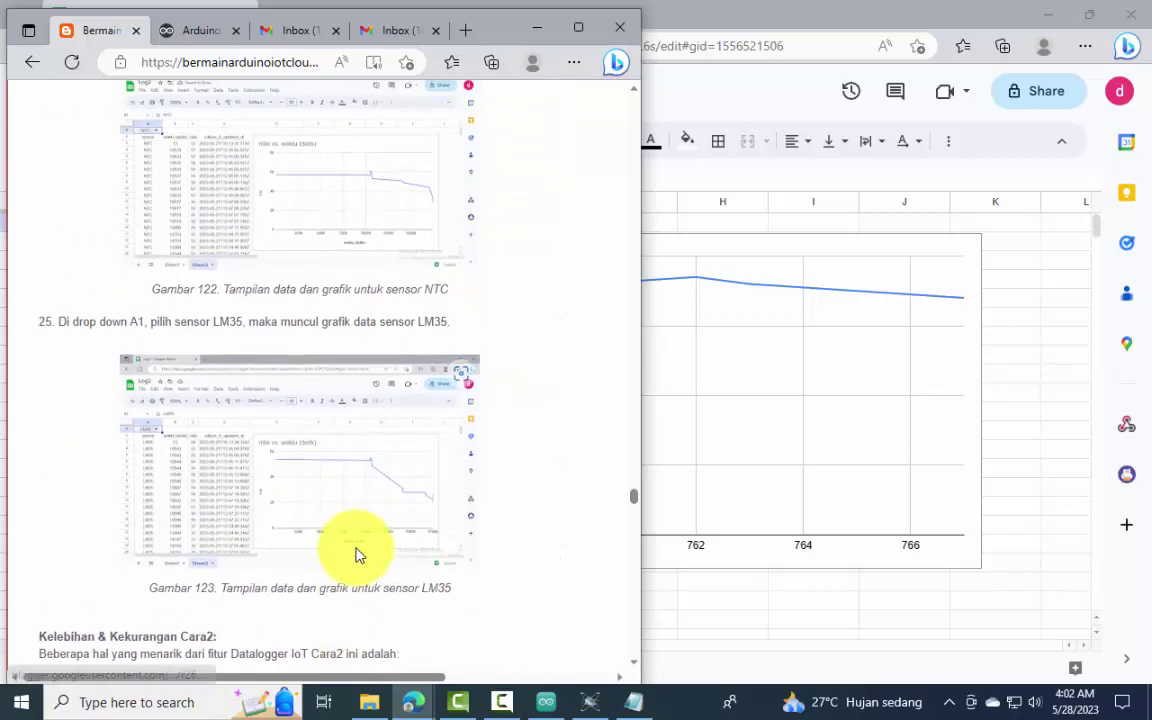